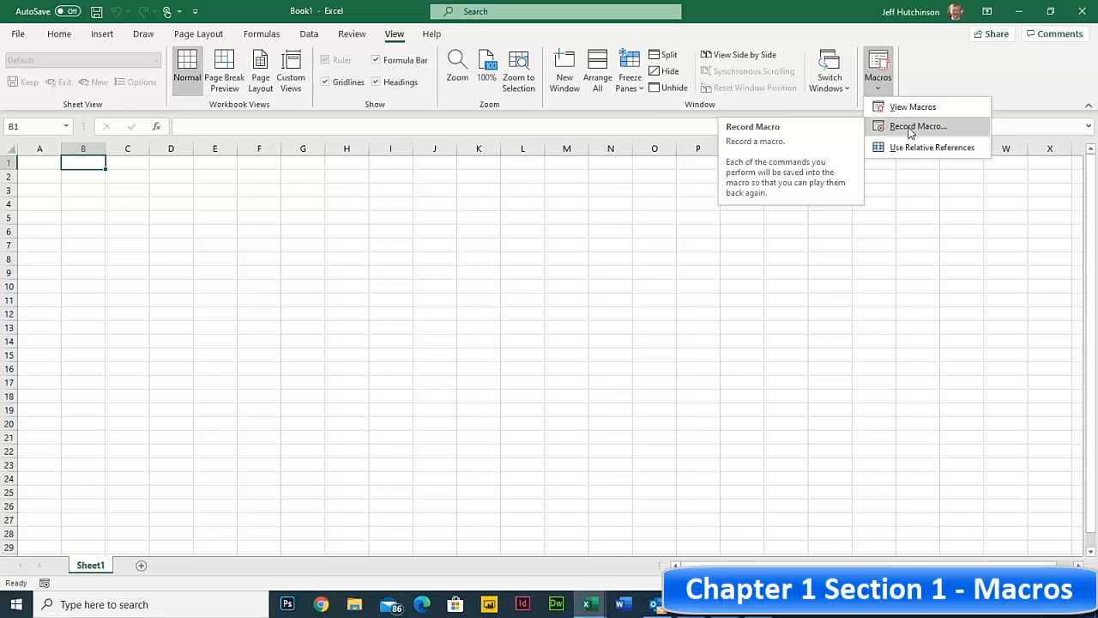
- Start a new macro recording named Macro1, move its dialog aside, and bring the course PDF forward
left_click(910, 129)
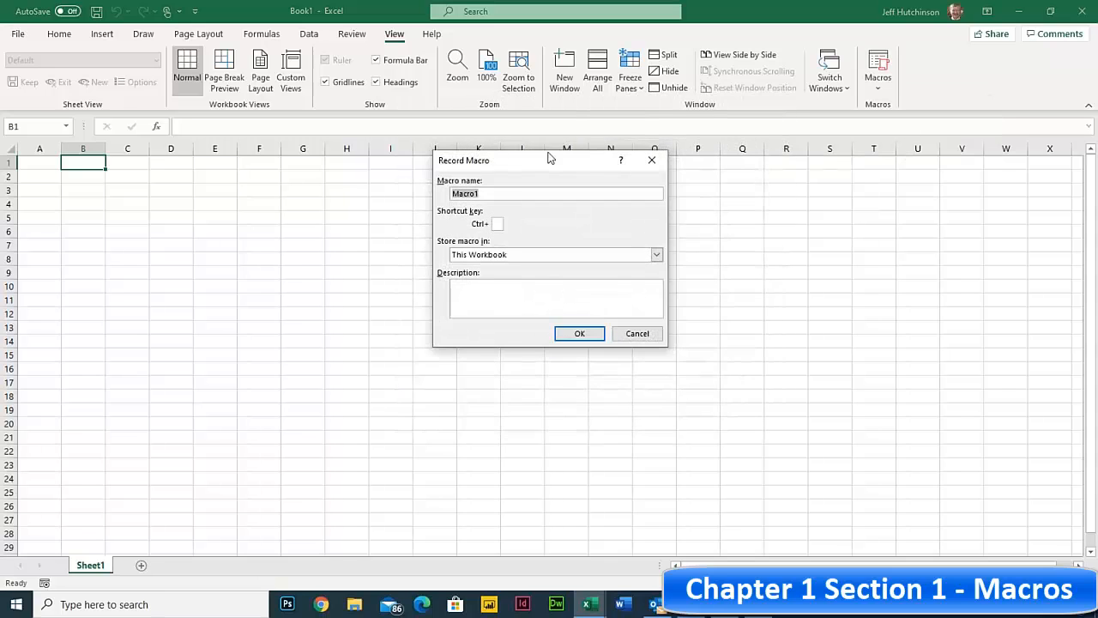
mouse_move(526, 163)
left_mouse_down()
mouse_move(557, 159)
mouse_move(525, 176)
left_mouse_up()
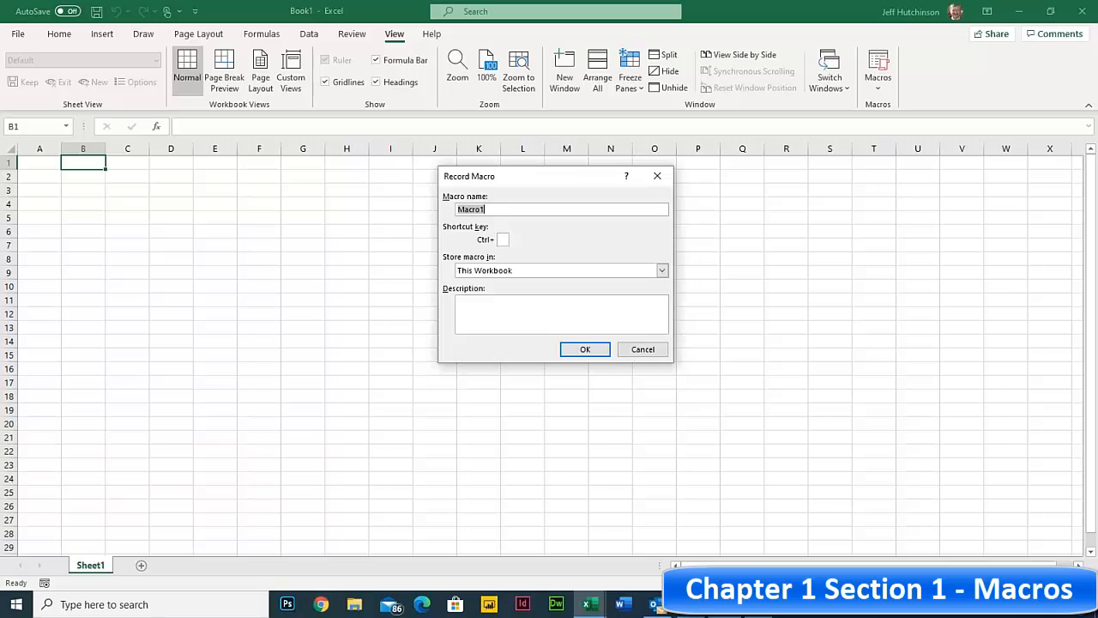
left_click(690, 606)
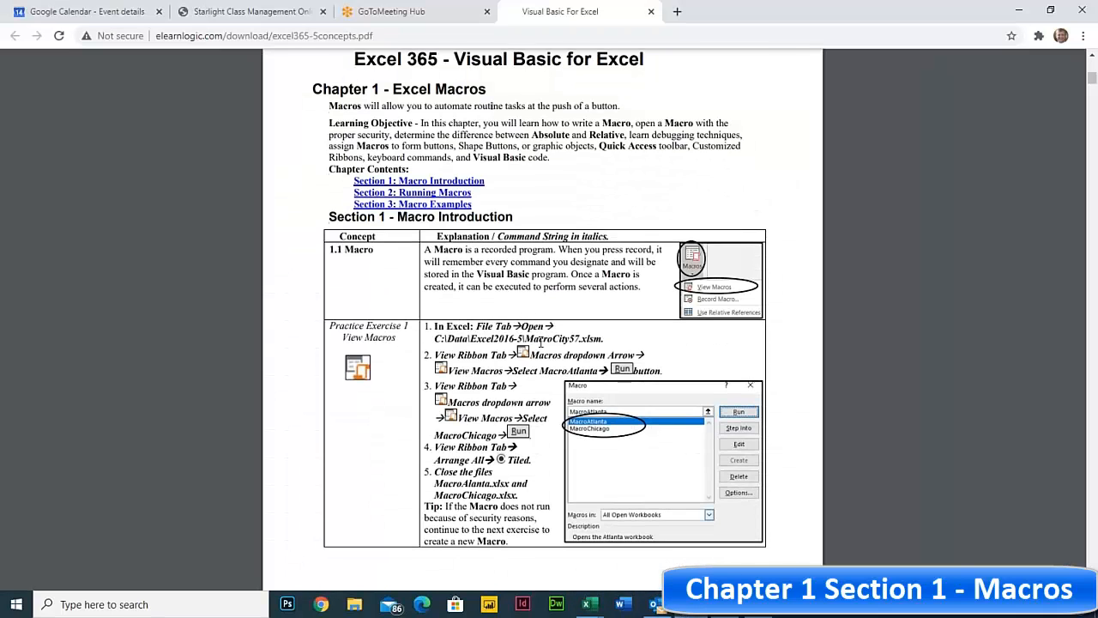
- Scroll the course PDF to 1.2 Macro Creation and highlight the Macro Name explanation
scroll(522, 326, "down", 7)
scroll(472, 231, "down", 3)
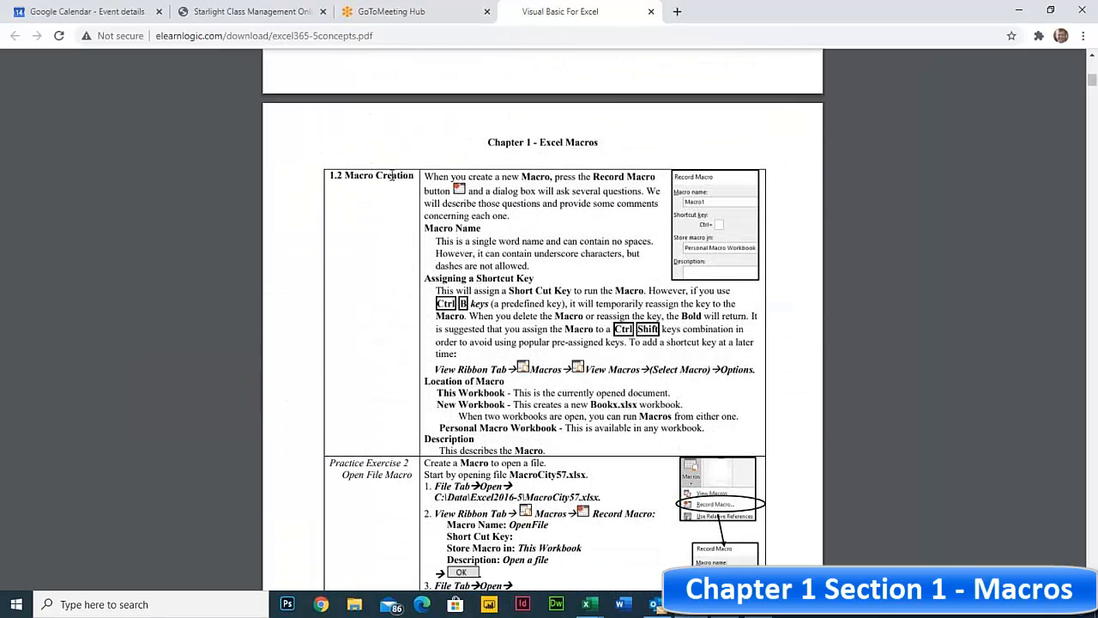
left_click_drag(424, 225, 535, 280)
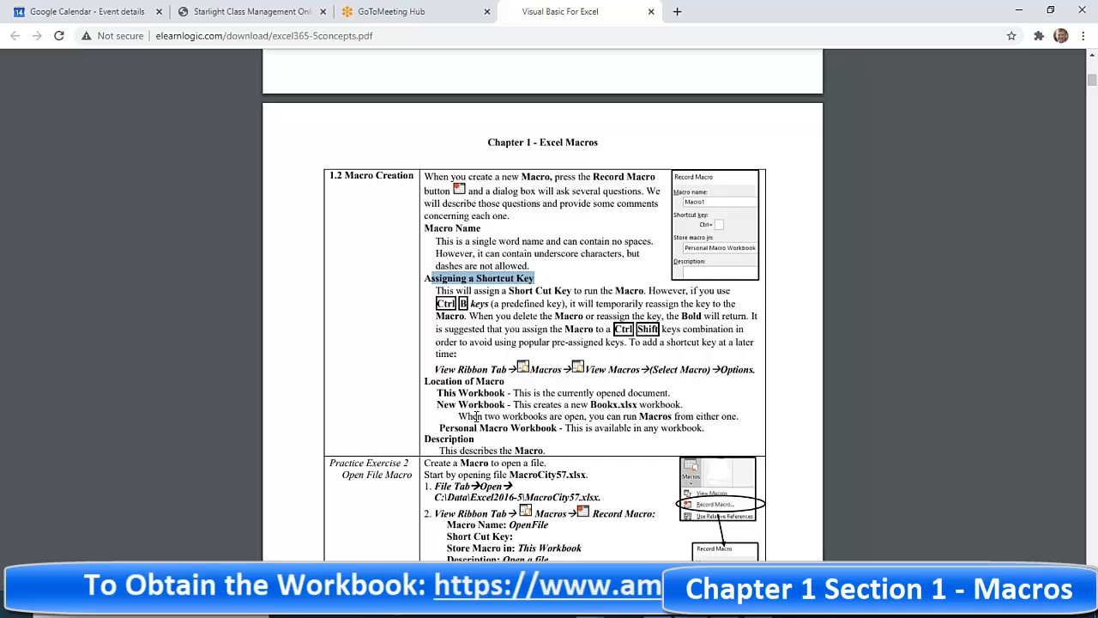
- Back in Excel, rename the macro from Macro1 to OpenFile1 and select the shortcut letter b
left_click(1019, 11)
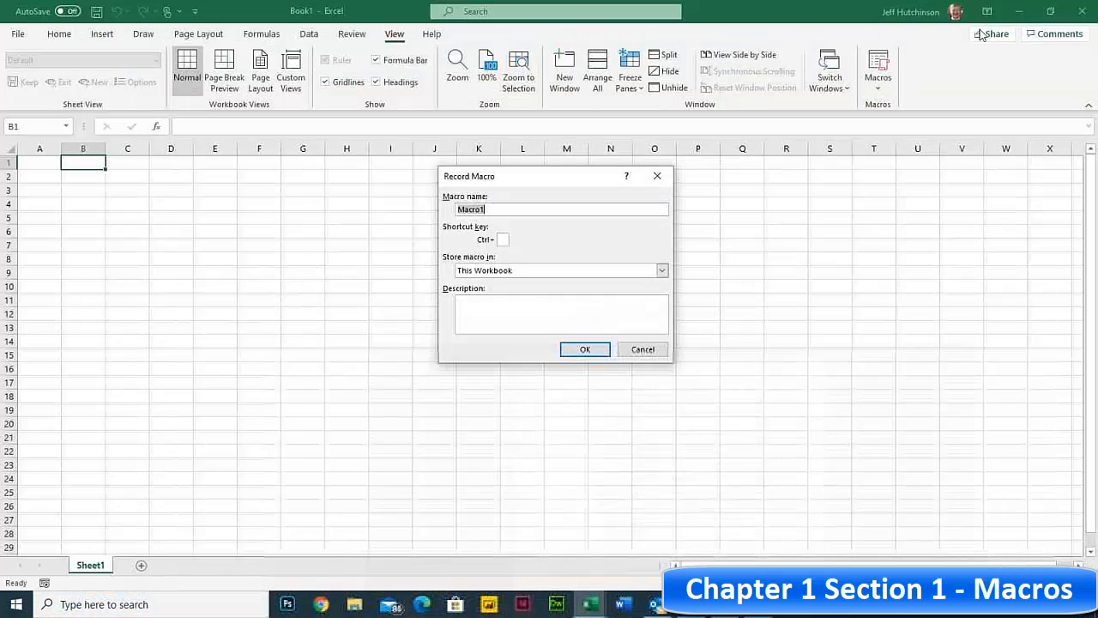
left_click_drag(503, 210, 459, 206)
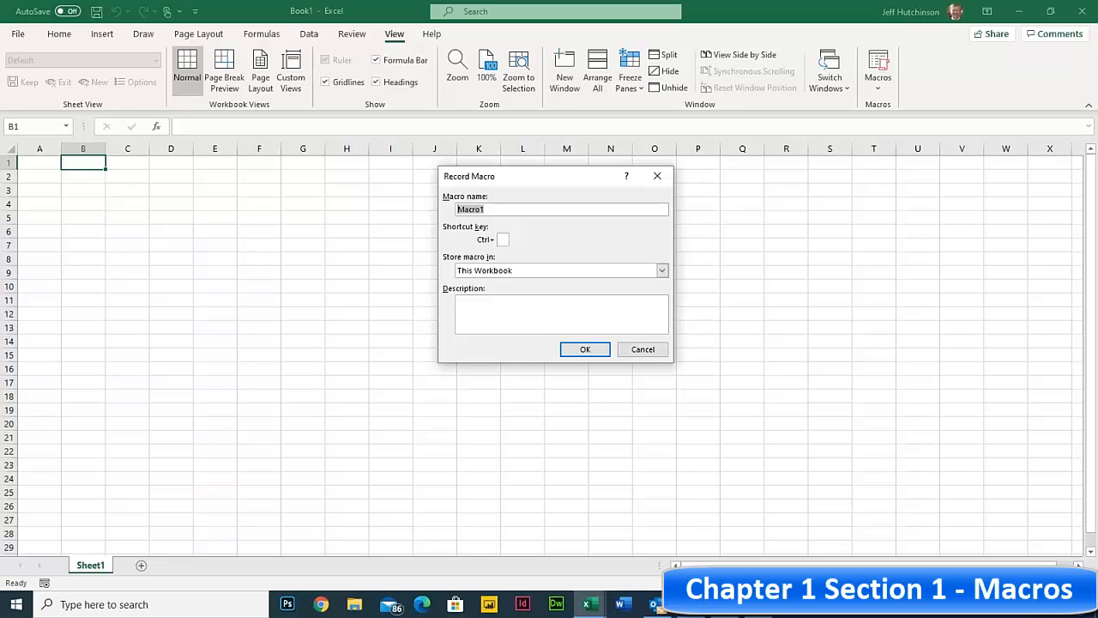
type("OpenFile")
type("1")
left_click(504, 240)
double_click(502, 240)
- Replace the shortcut letter b with capital O so the shortcut reads Ctrl+Shift+O
left_click(503, 240)
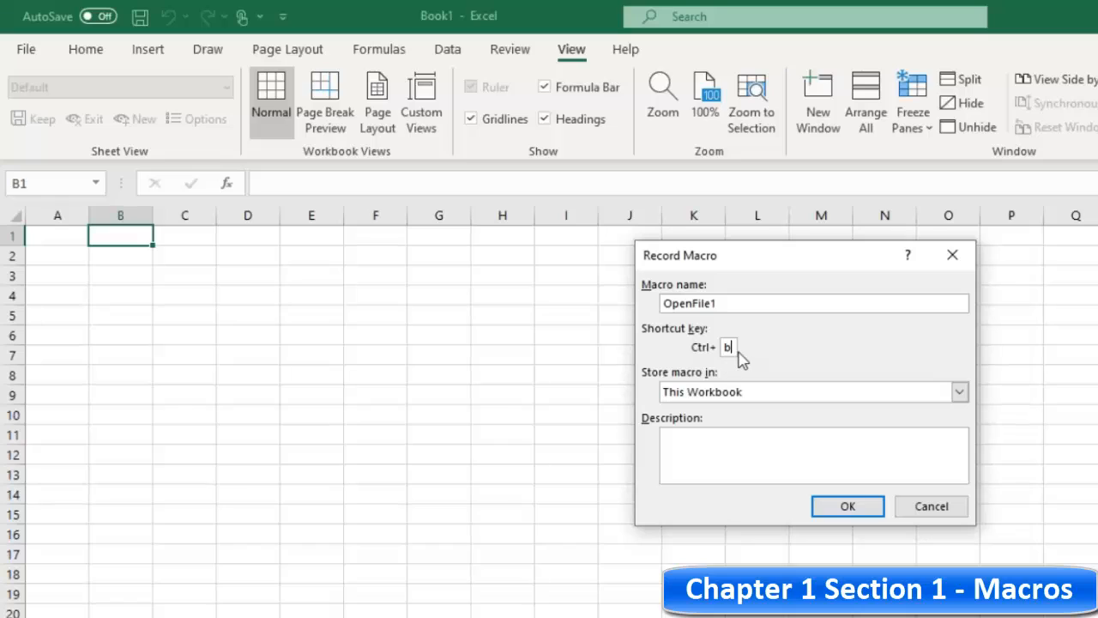
key("BackSpace")
type("B")
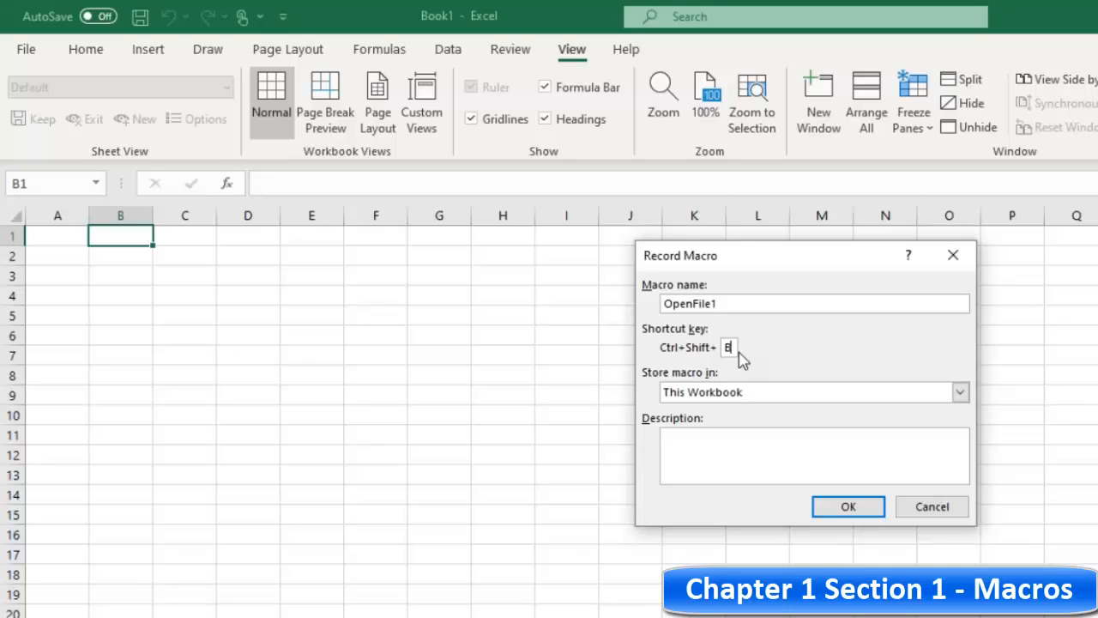
key("BackSpace")
type("F")
key("BackSpace")
type("O")
left_click(747, 394)
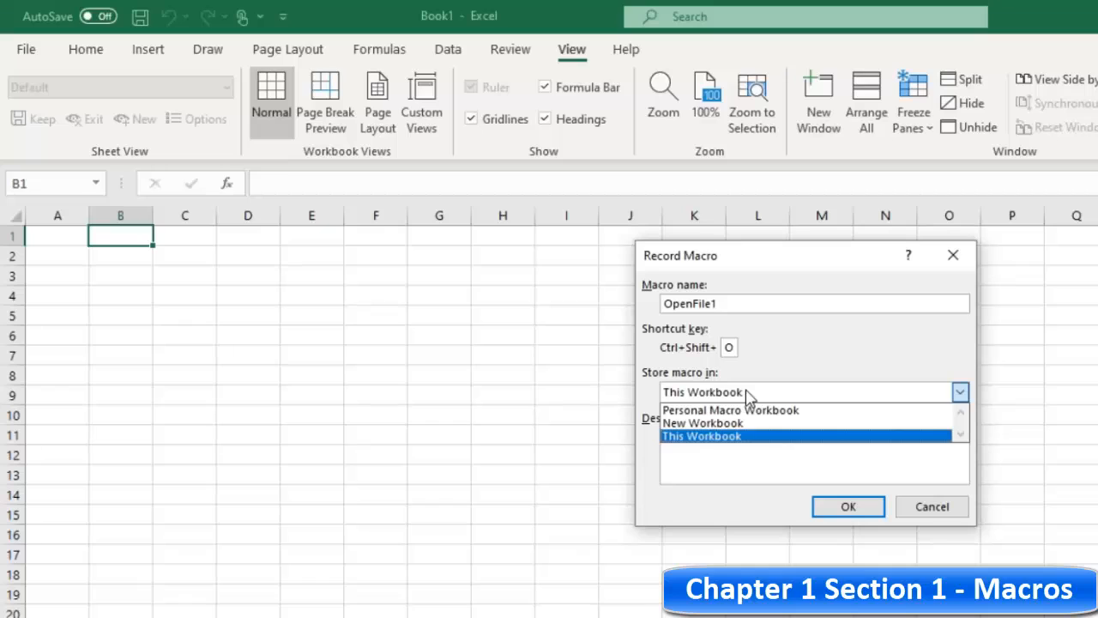
left_click(729, 438)
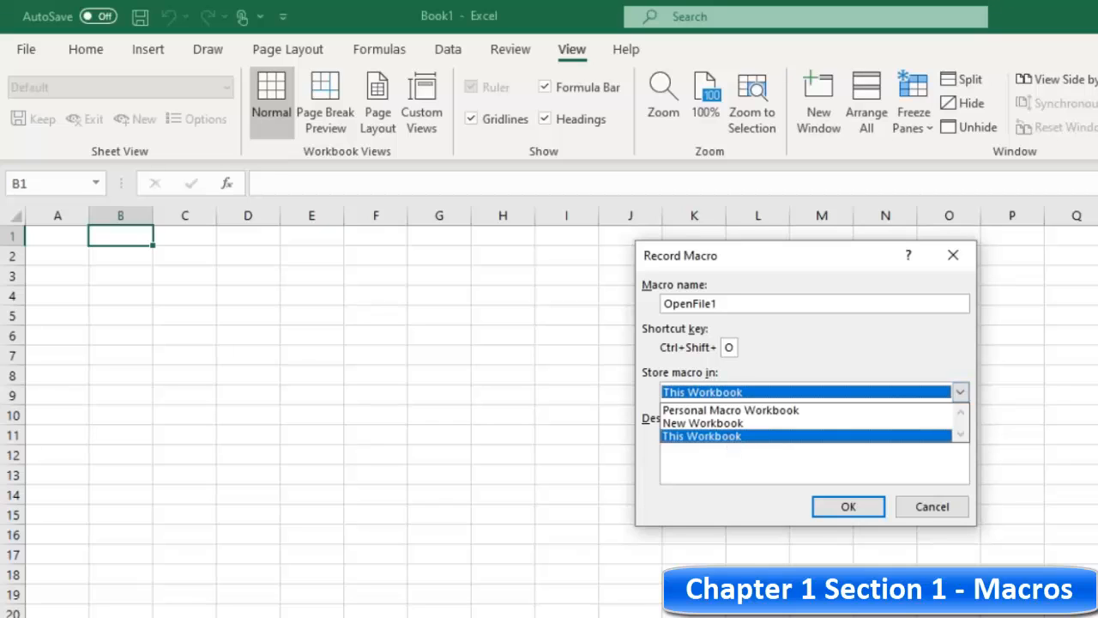
left_click(724, 393)
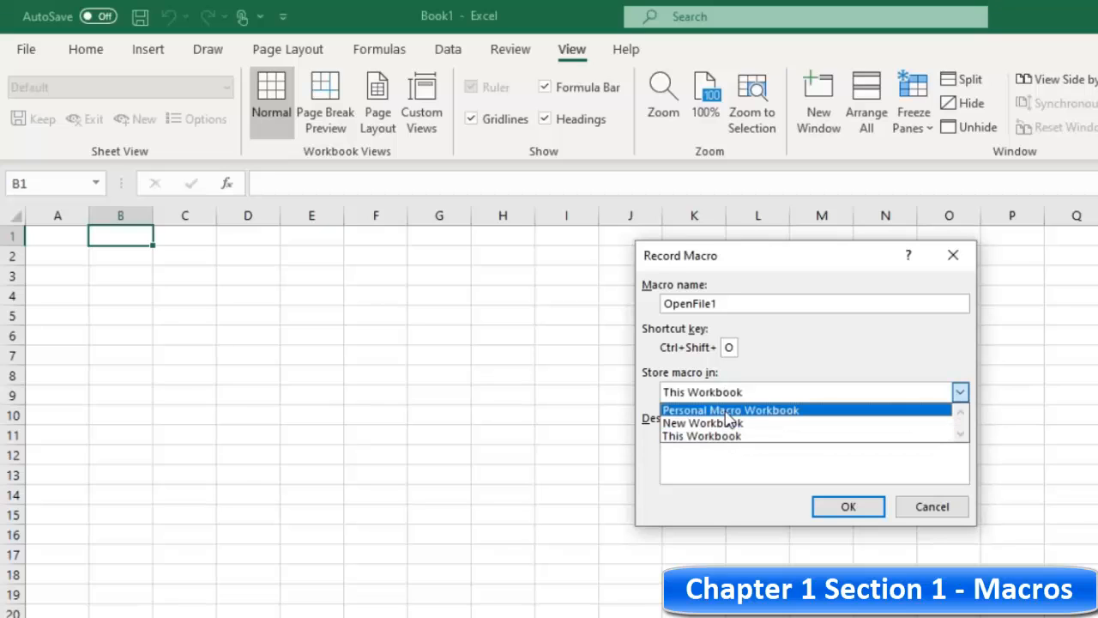
left_click(725, 411)
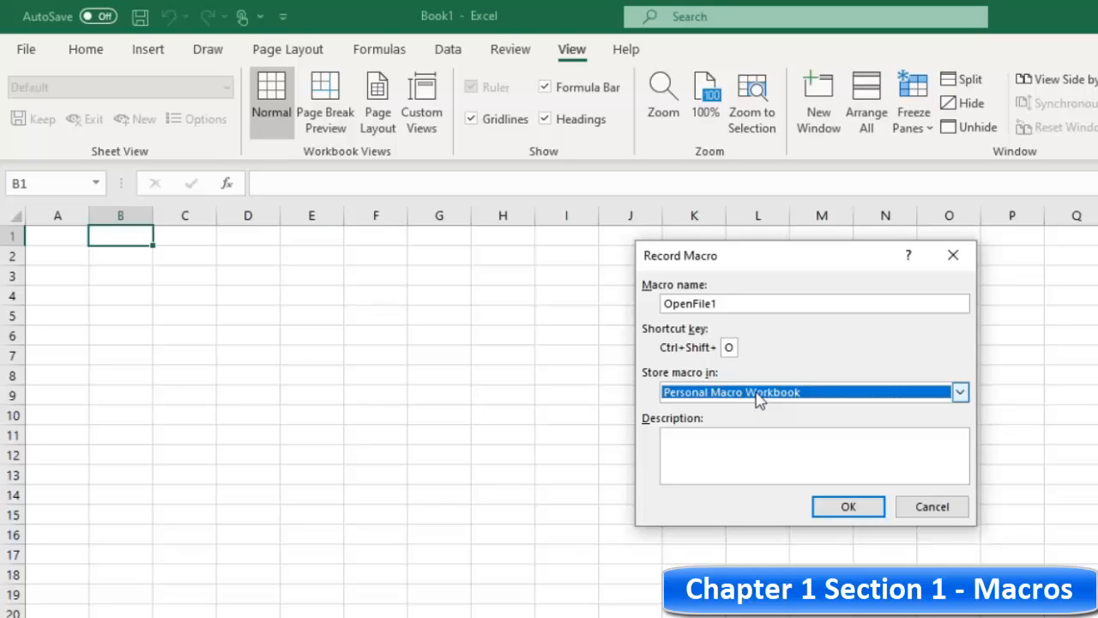
left_click(757, 394)
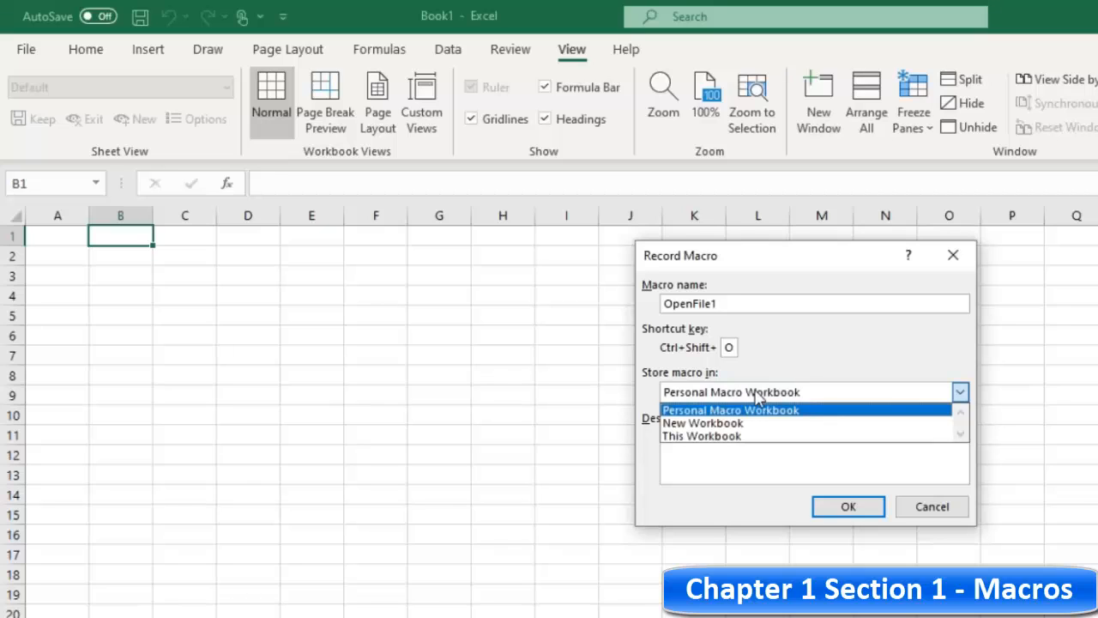
left_click(758, 410)
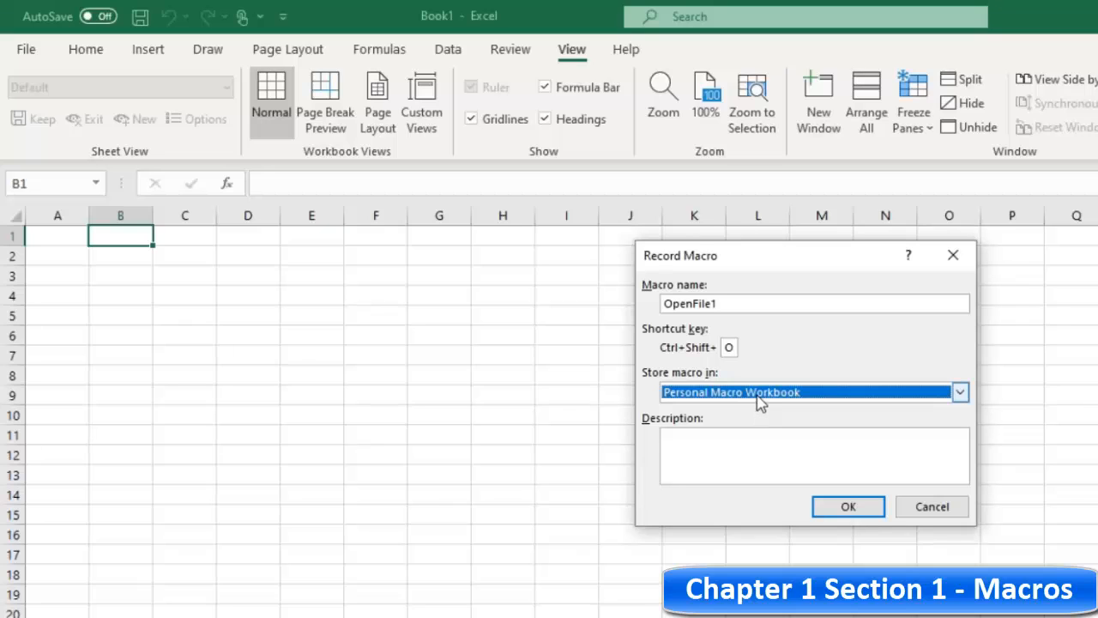
left_click(758, 395)
left_click(753, 436)
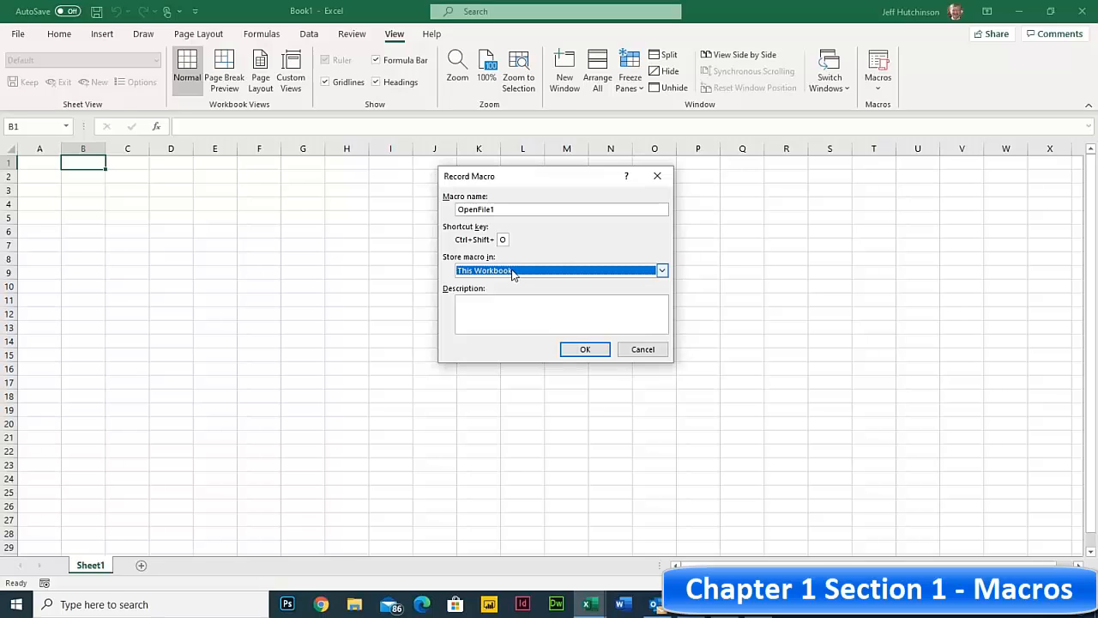
- Store OpenFile1 in the Personal Macro Workbook with the description 'File Open ??'
left_click(510, 273)
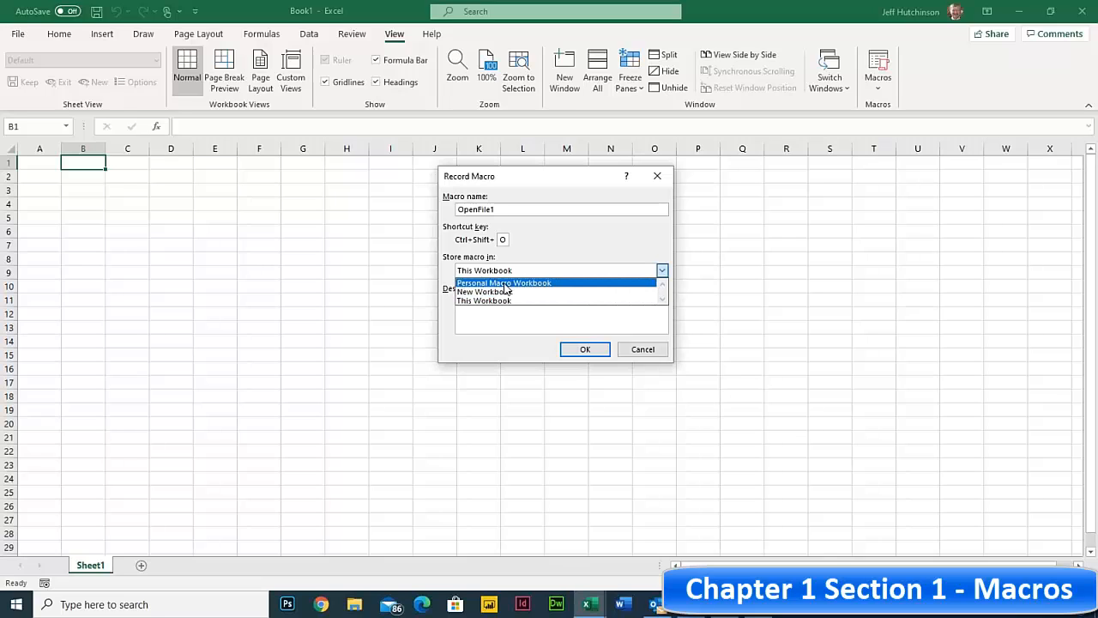
left_click(504, 284)
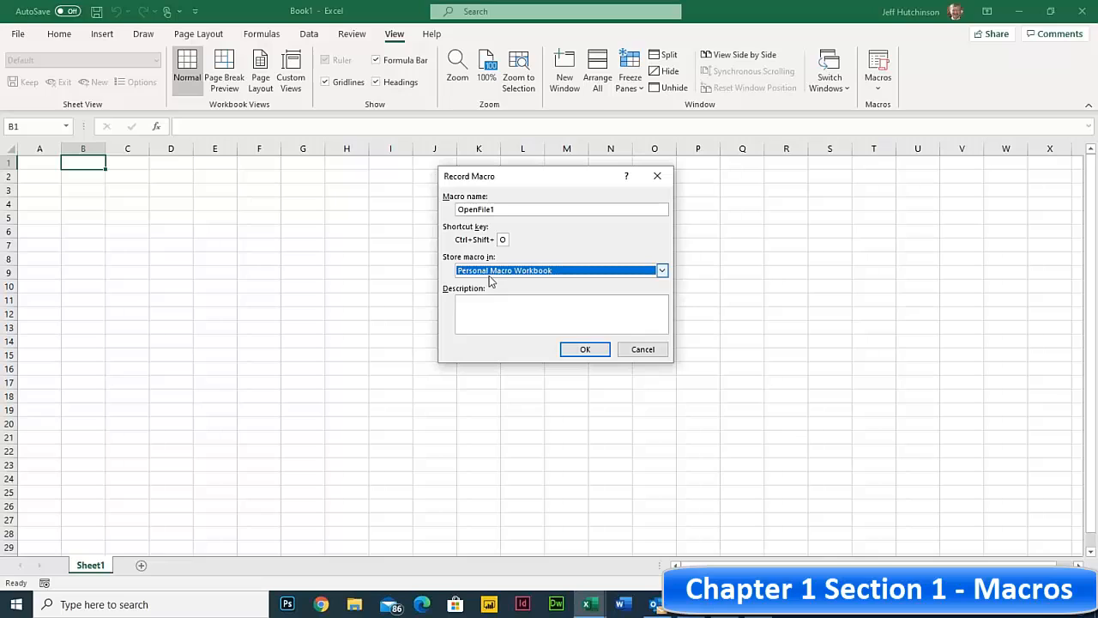
left_click(485, 305)
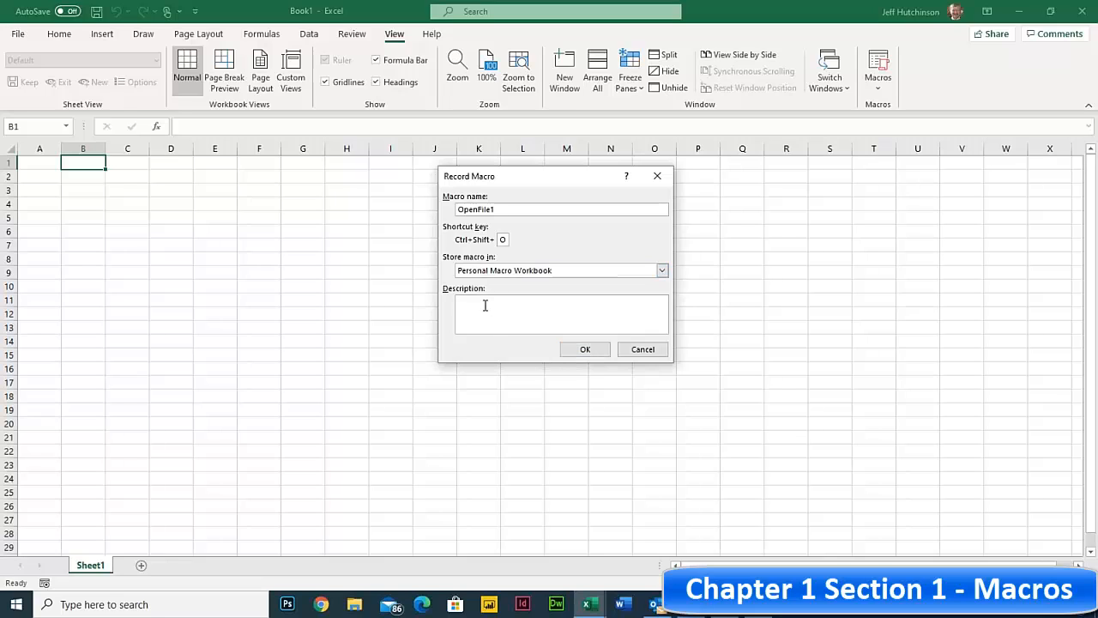
type("File Open")
left_click_drag(517, 301, 404, 299)
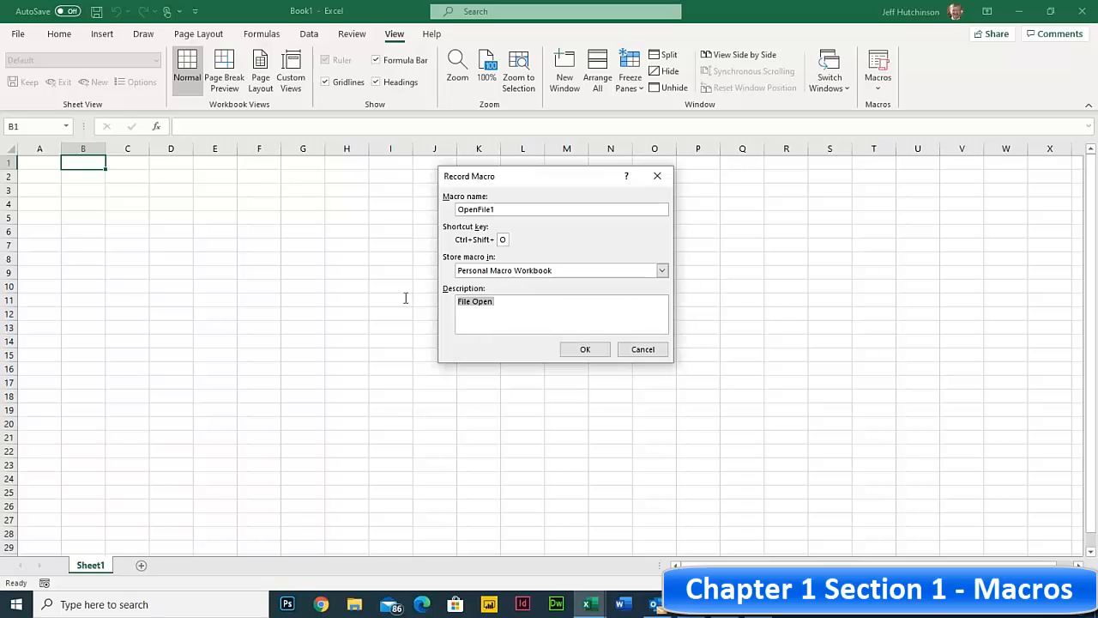
left_click(508, 300)
type("??")
left_click_drag(460, 302, 527, 300)
- Deselect the description text and confirm the dialog with OK to begin recording OpenFile1
left_click(516, 300)
left_click_drag(520, 299, 444, 300)
left_click(509, 300)
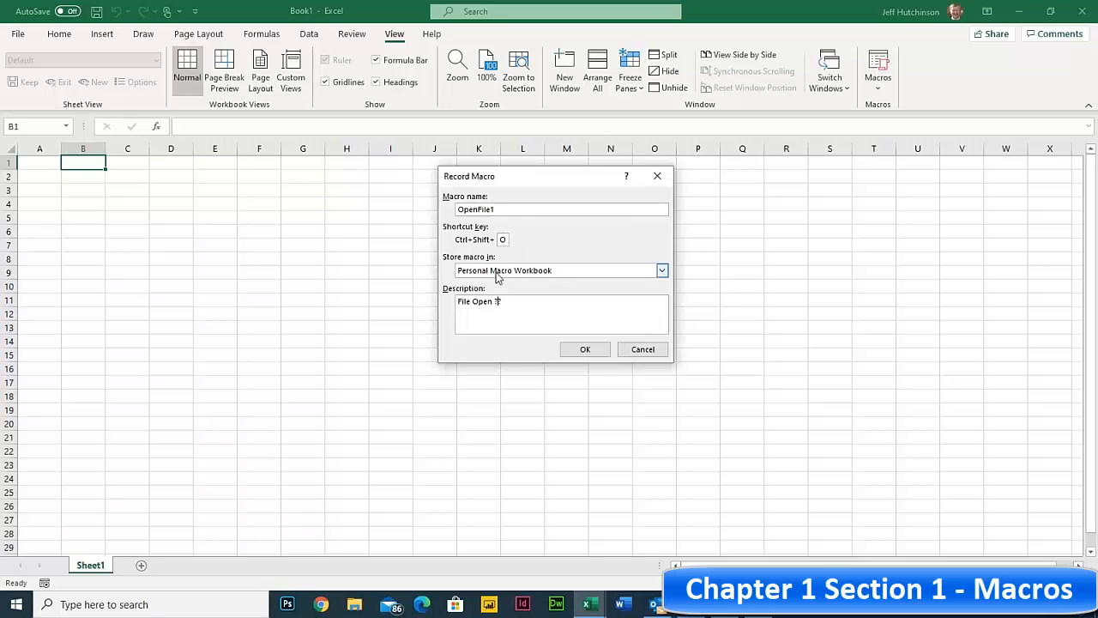
left_click(584, 350)
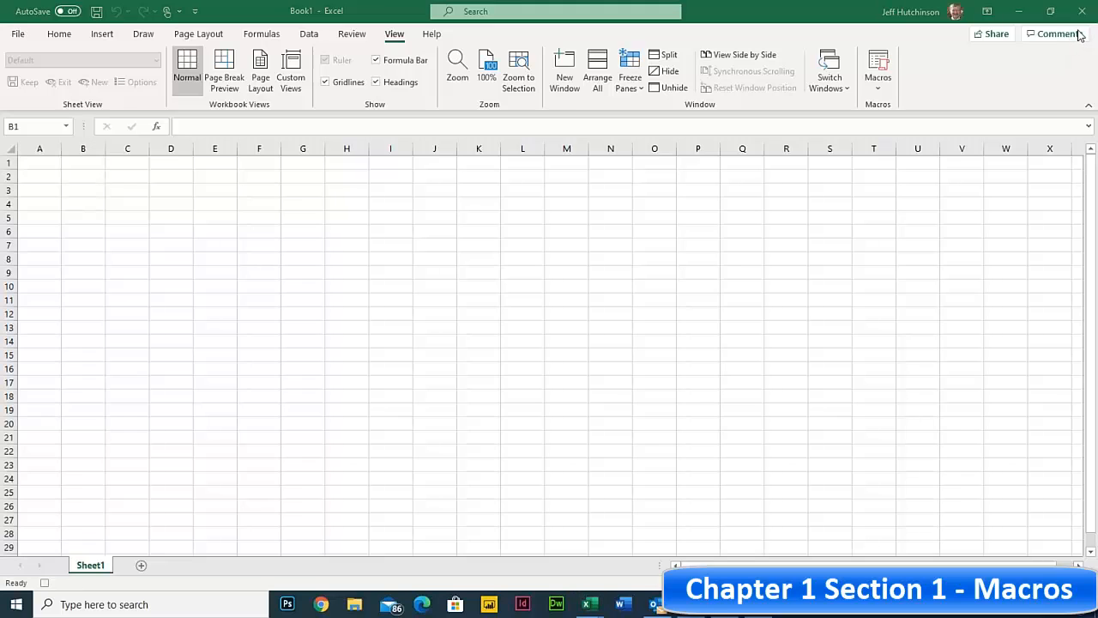
- Open the View tab's Macros dropdown to reveal Stop Recording
left_click(879, 91)
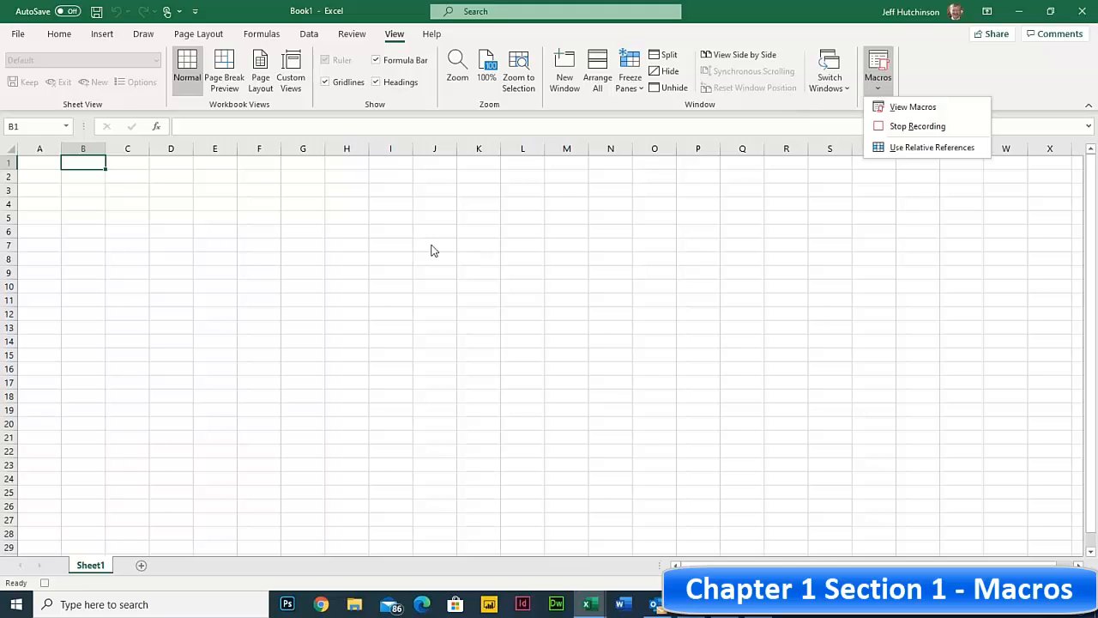
- Select cell A1, then open FormatQTR.xlsx from the Excel365-5 folder
left_click(41, 162)
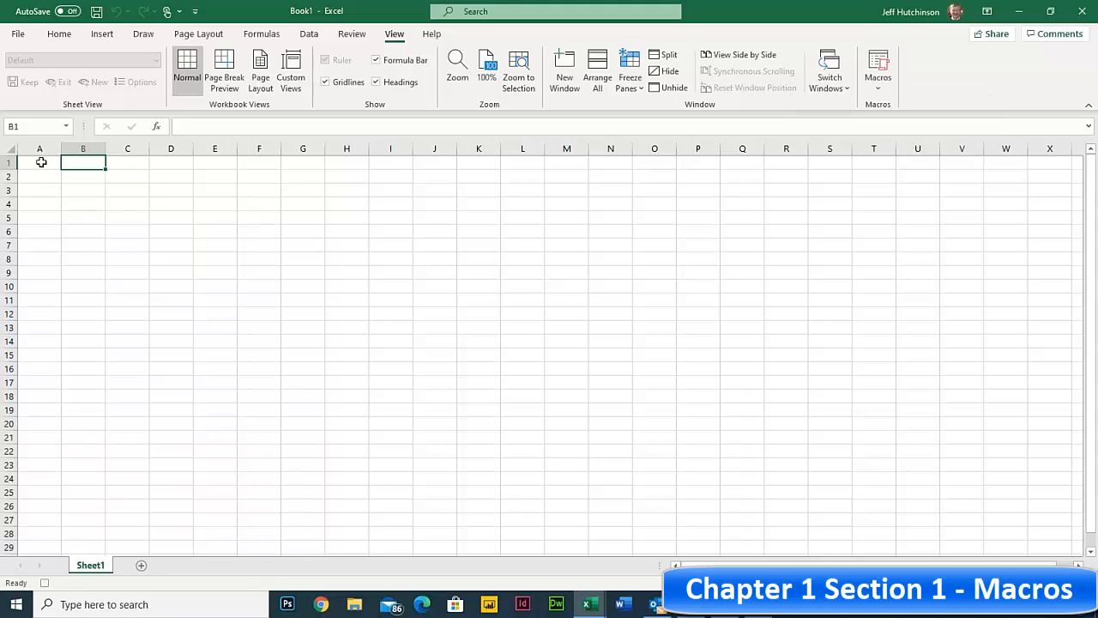
left_click(41, 162)
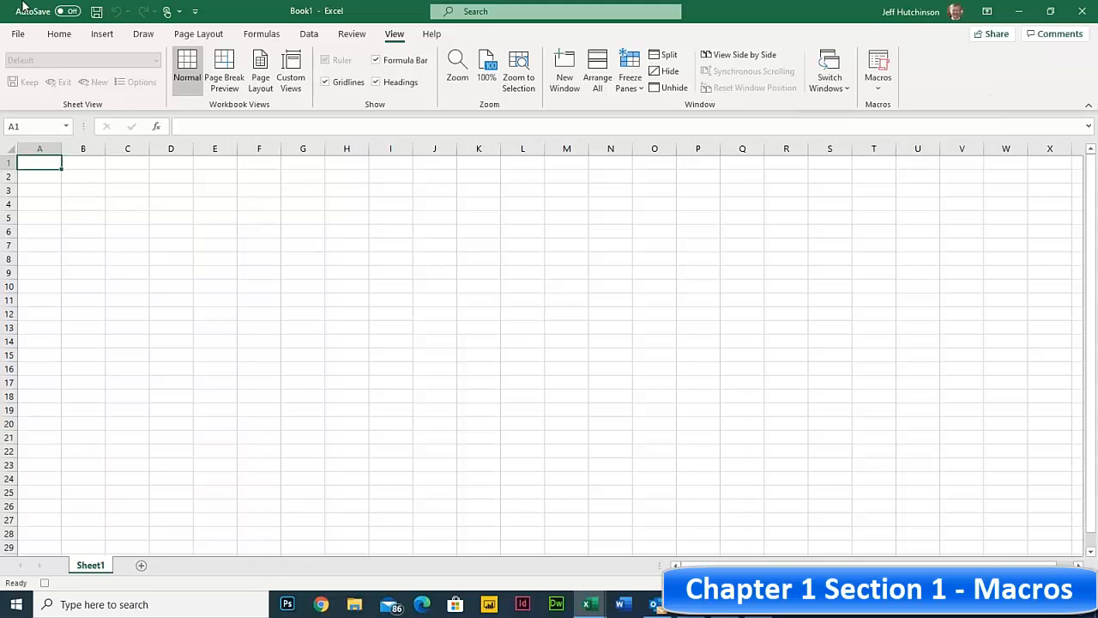
left_click(19, 35)
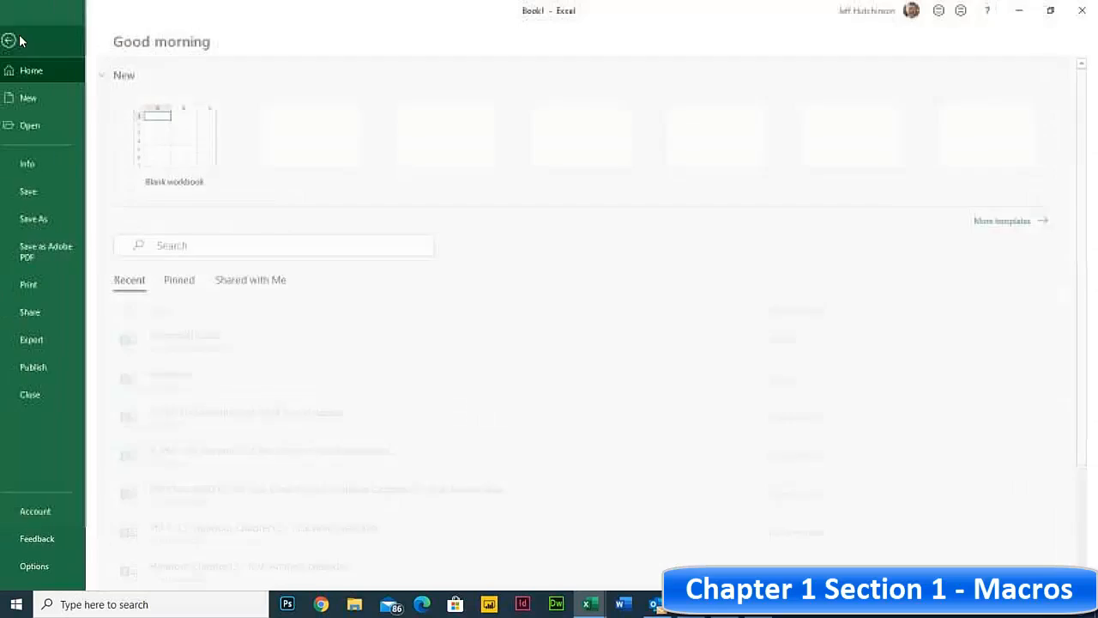
left_click(51, 125)
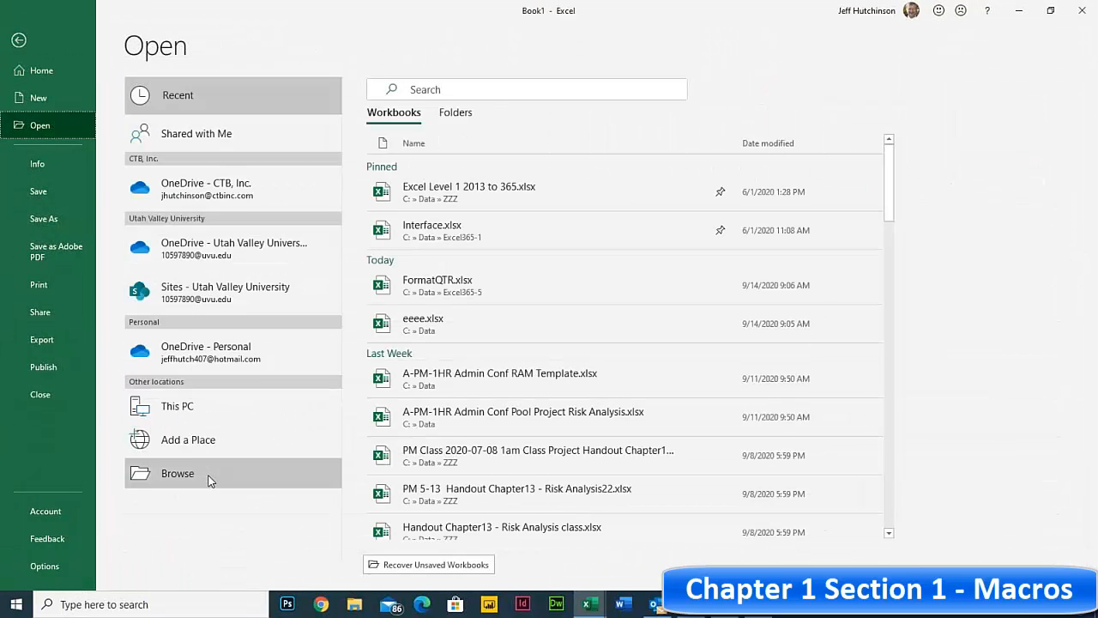
left_click(208, 477)
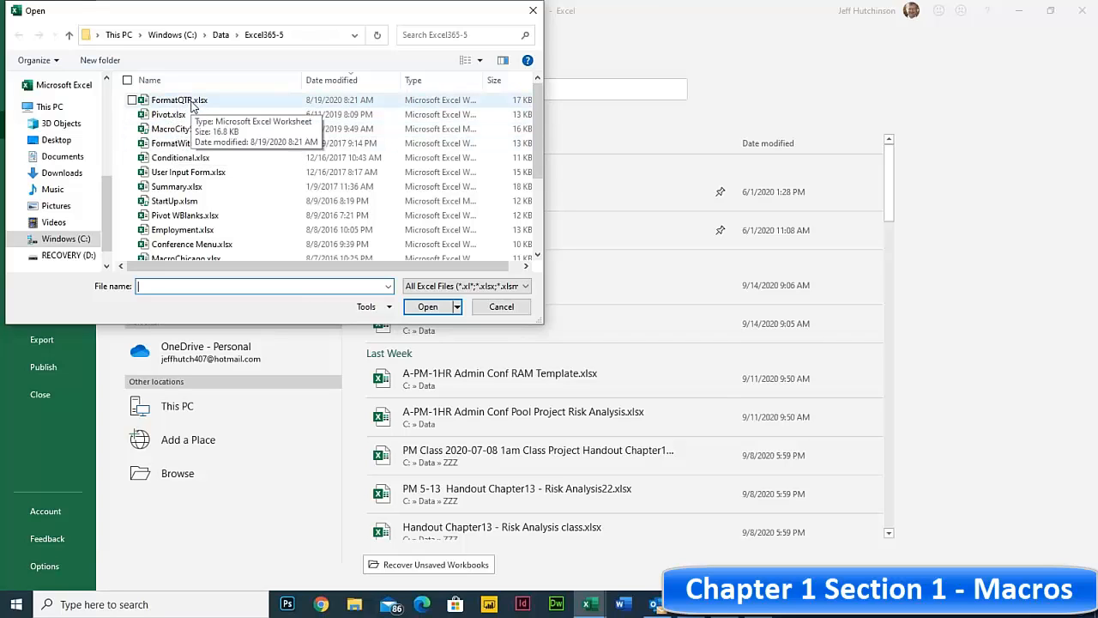
left_click(192, 105)
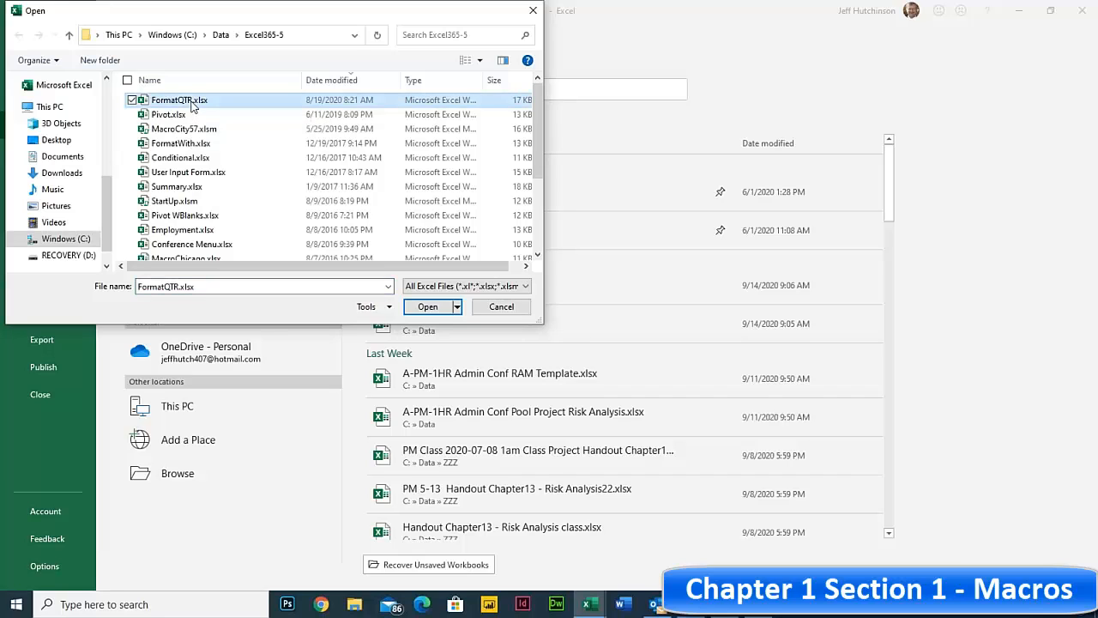
left_click(427, 308)
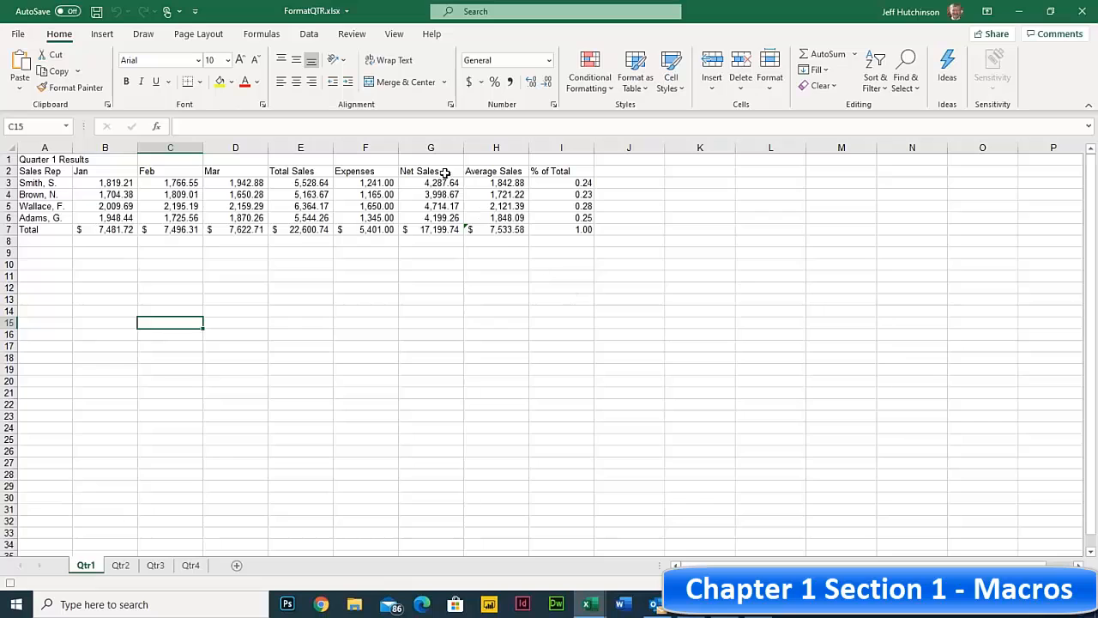
- Stop recording OpenFile1 via View > Macros, then close FormatQTR.xlsx to return to Book1
left_click(395, 36)
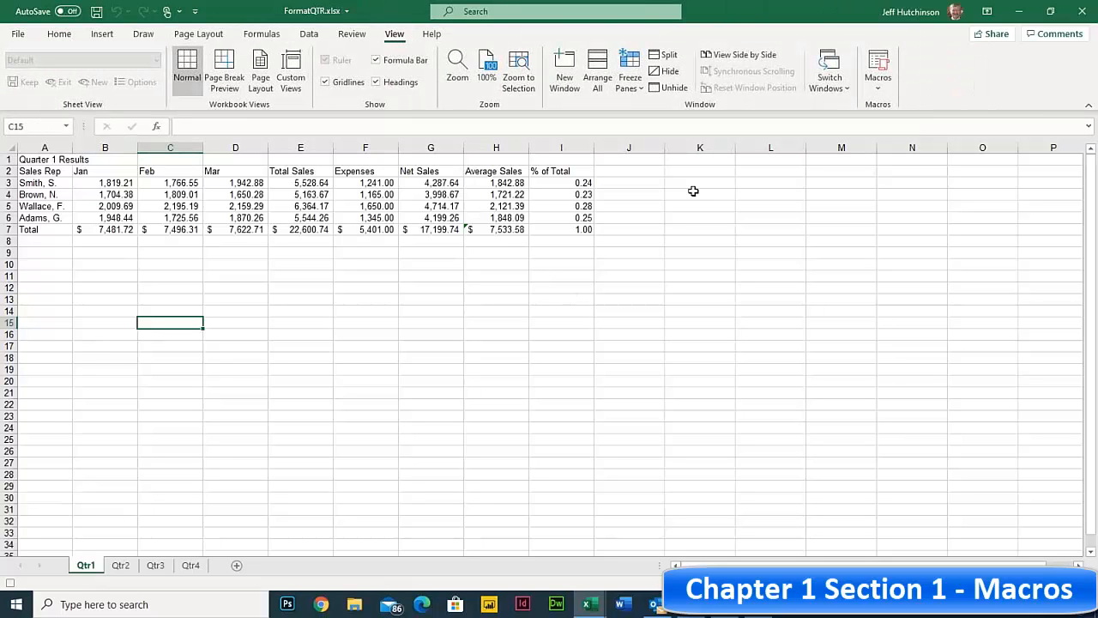
left_click(878, 91)
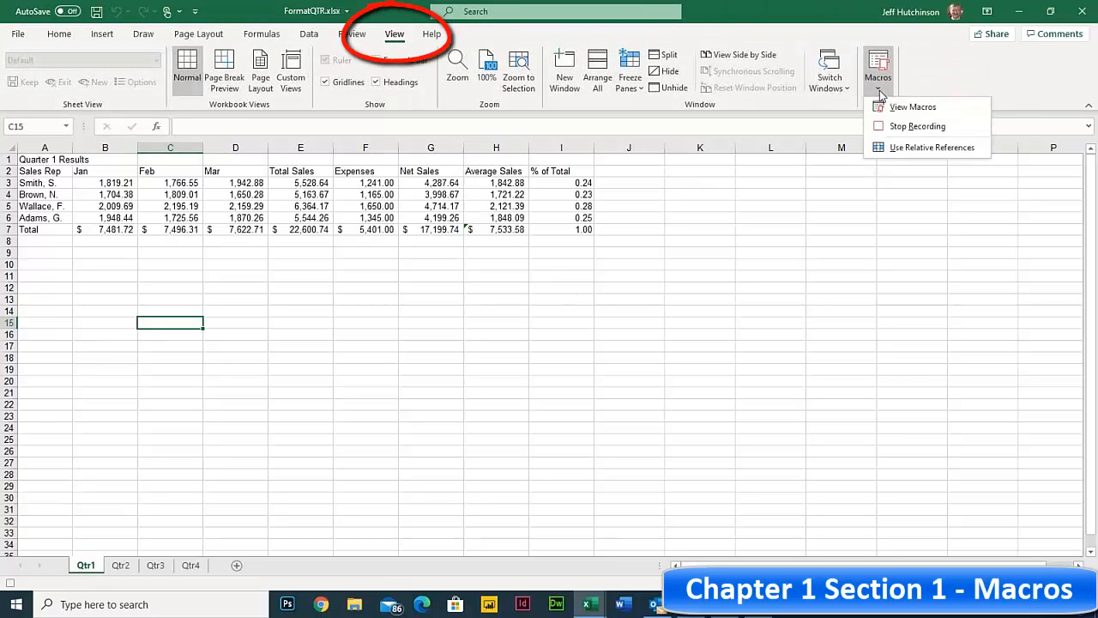
left_click(916, 126)
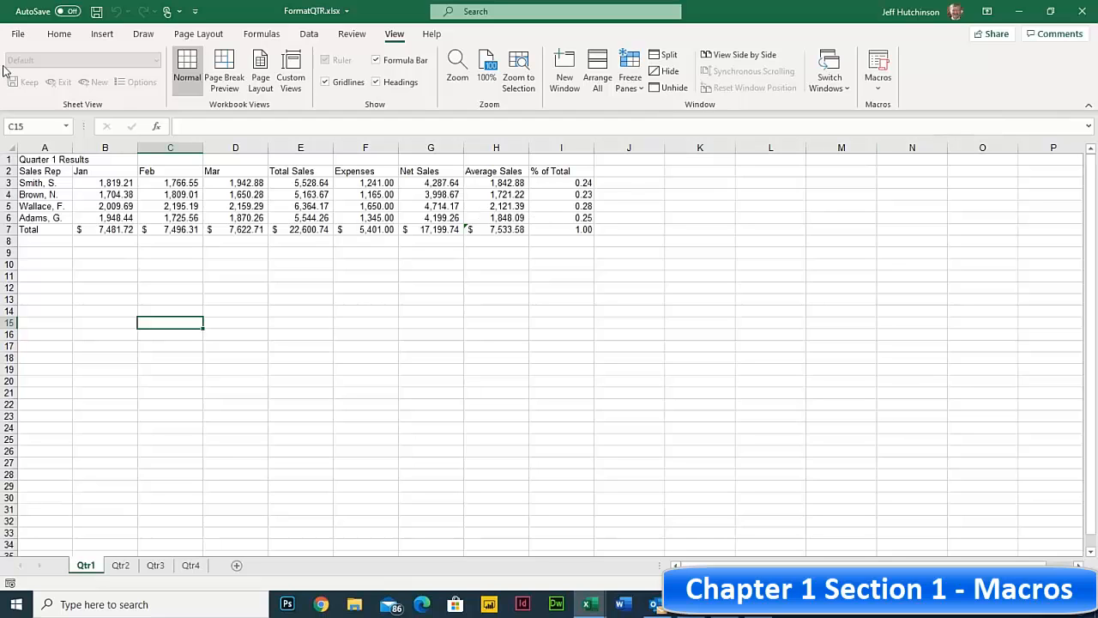
left_click(18, 34)
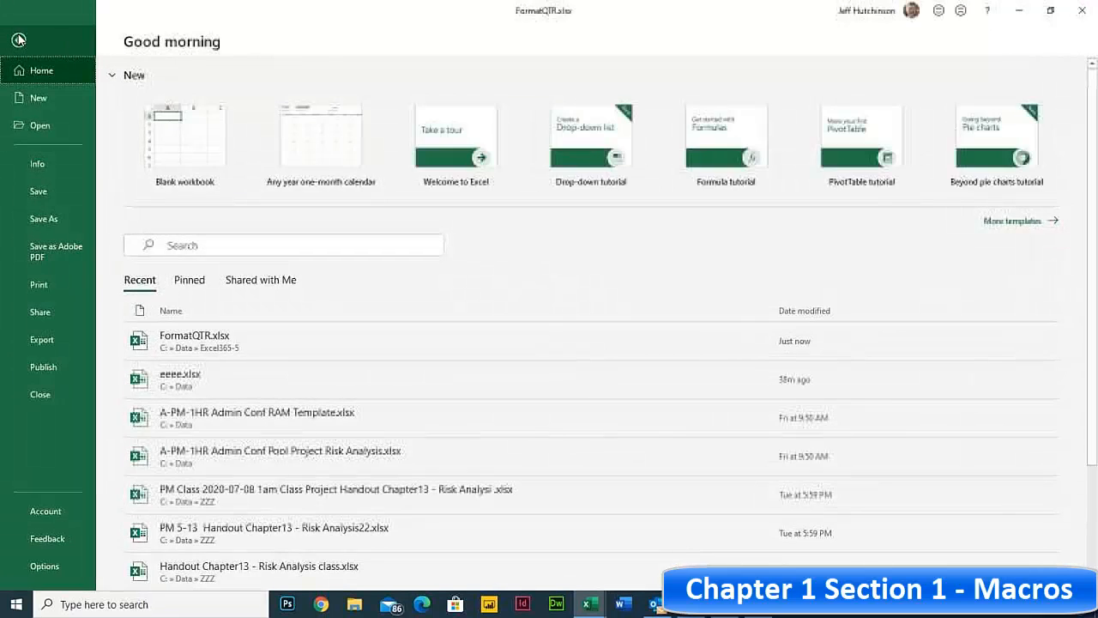
left_click(58, 394)
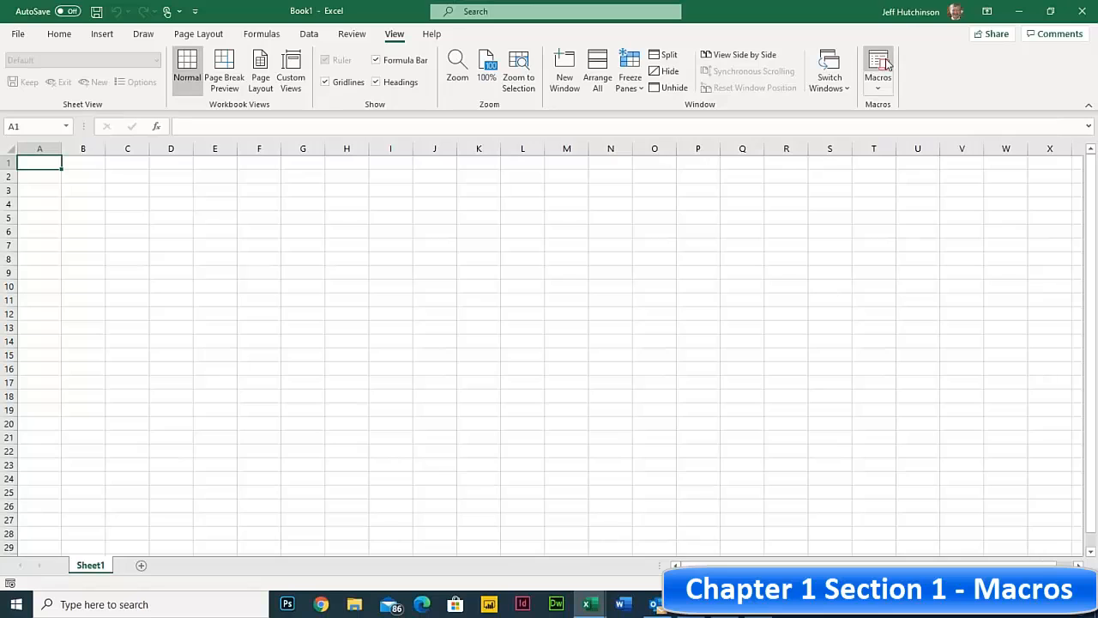
left_click(879, 87)
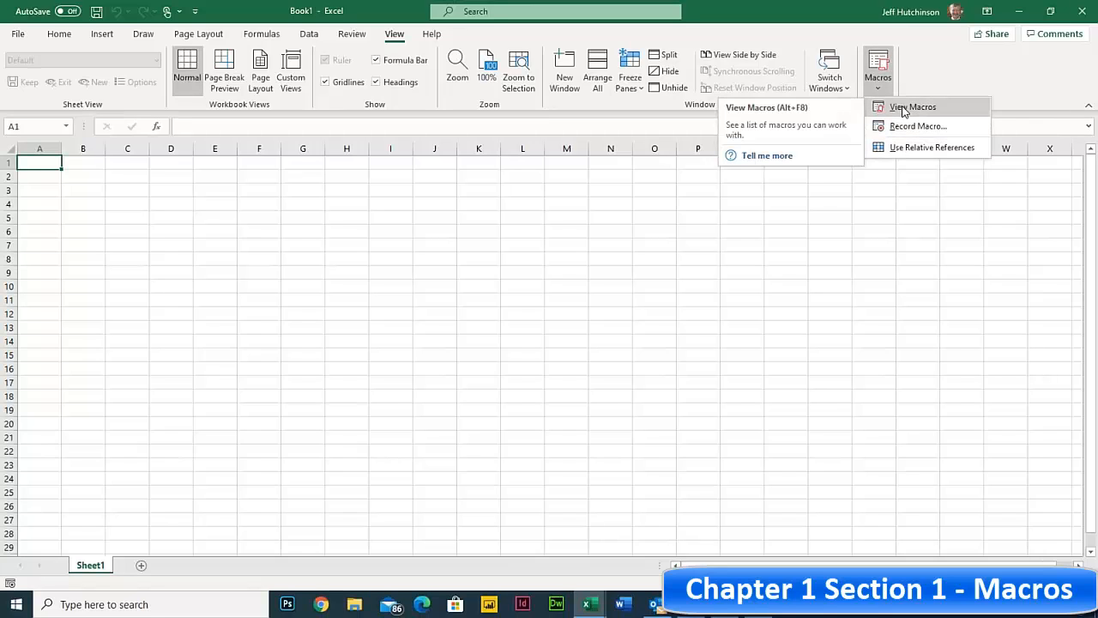
left_click(903, 109)
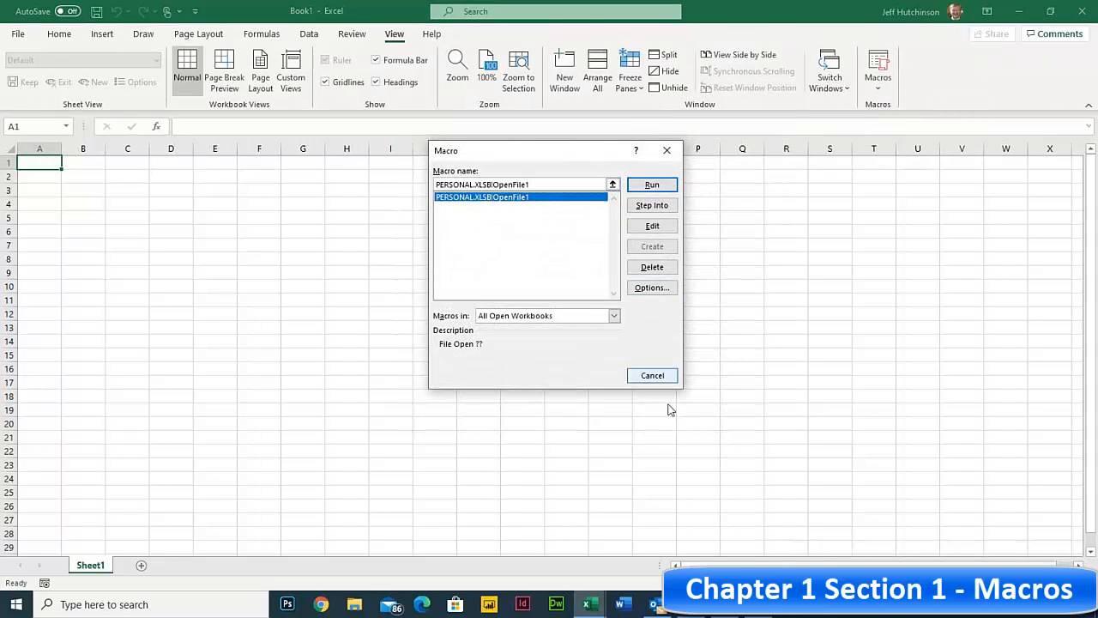
left_click(657, 378)
left_click(264, 227)
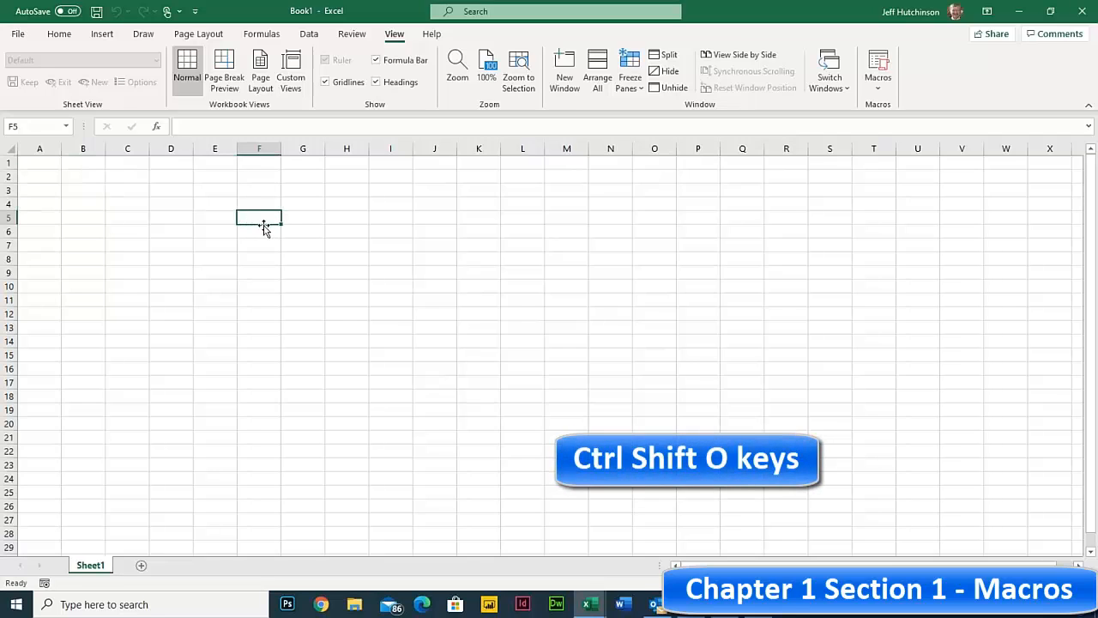
key("ctrl+shift+o")
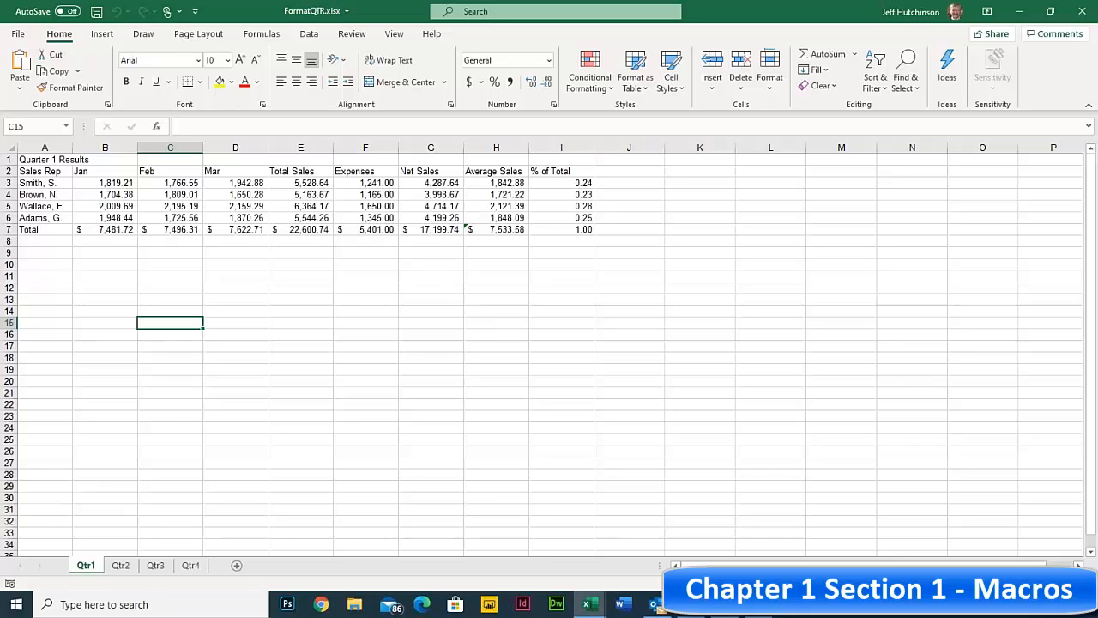
left_click(455, 194)
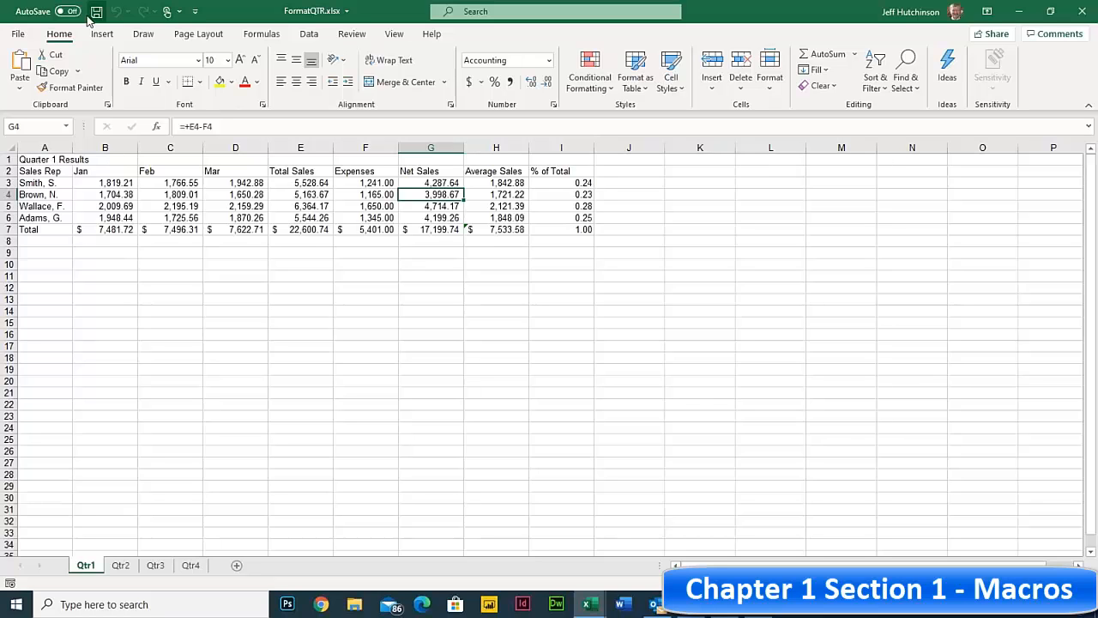
left_click(19, 36)
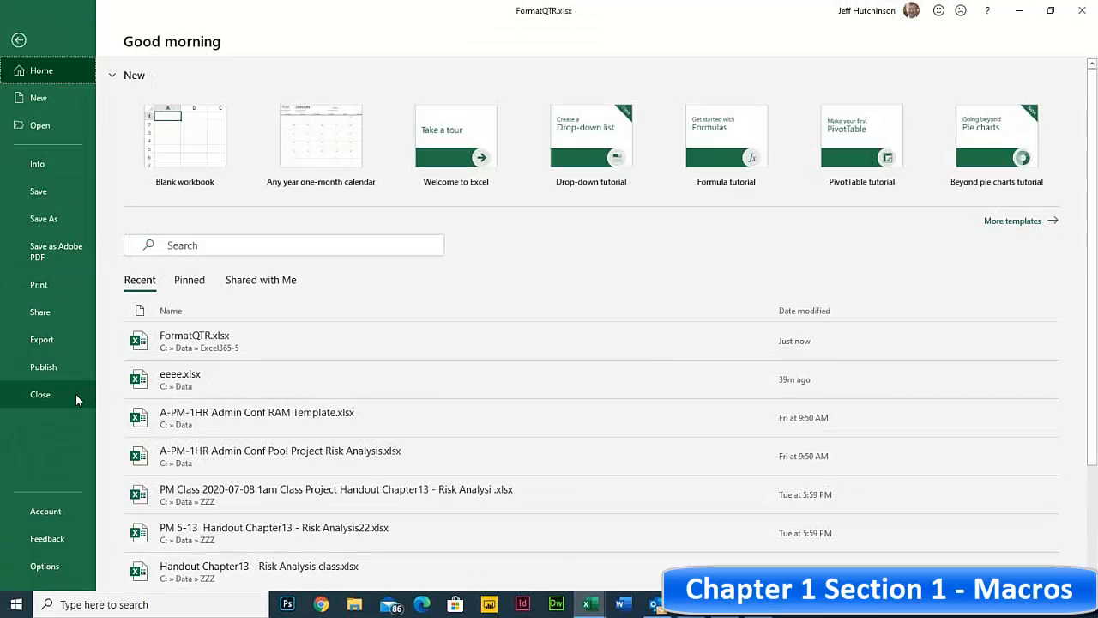
left_click(56, 393)
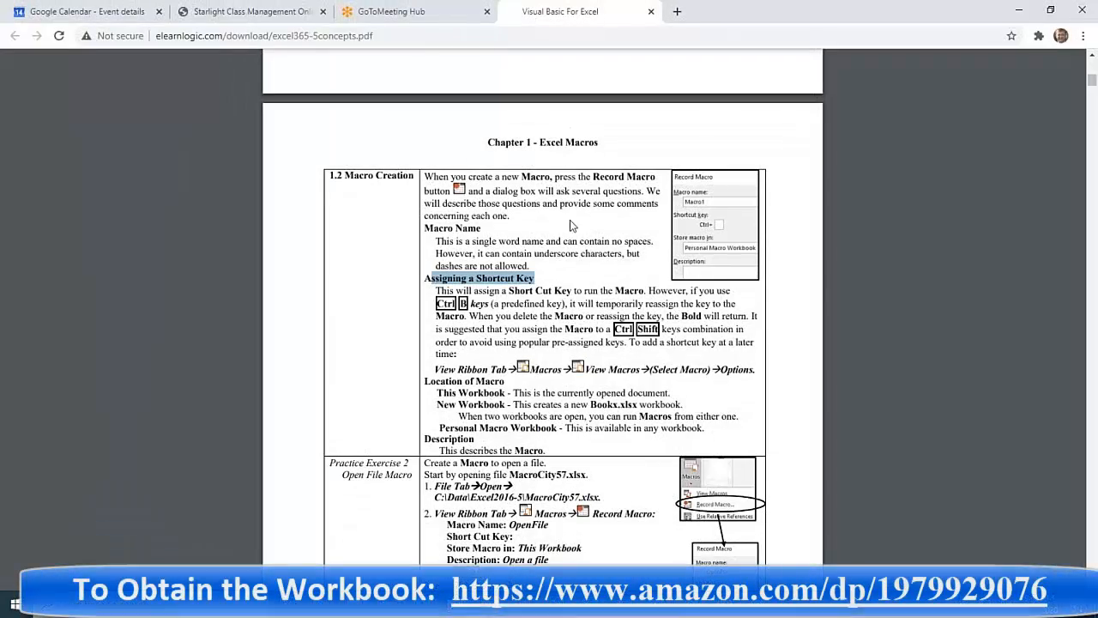
- Clear the PDF selection and scroll down to section 1.3 Developers Tab
left_click(511, 256)
scroll(511, 255, "down", 1)
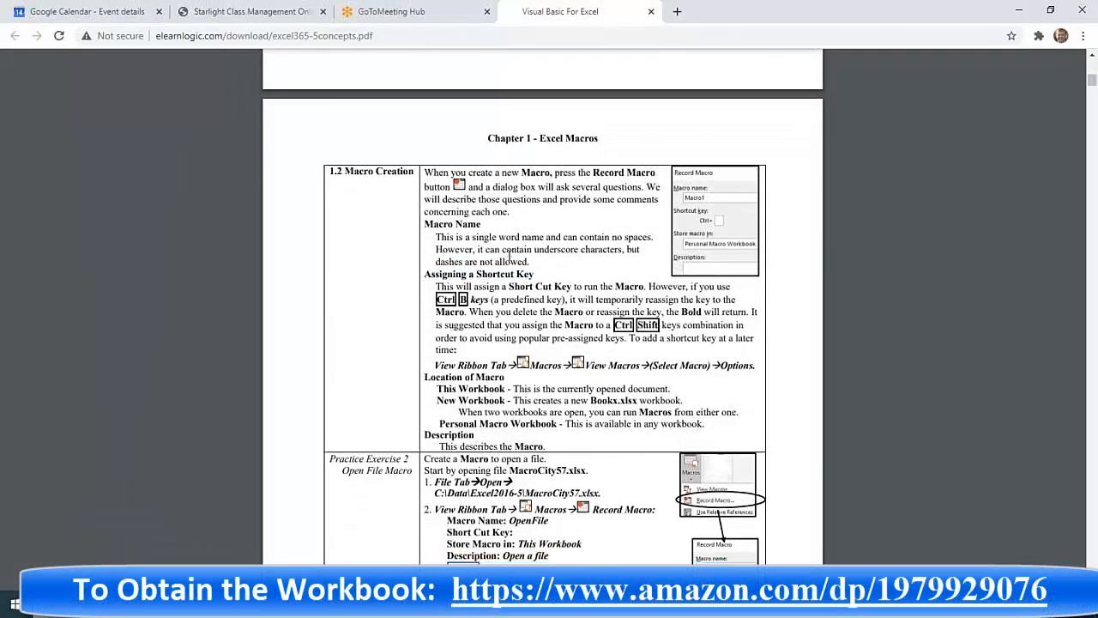
scroll(510, 256, "down", 7)
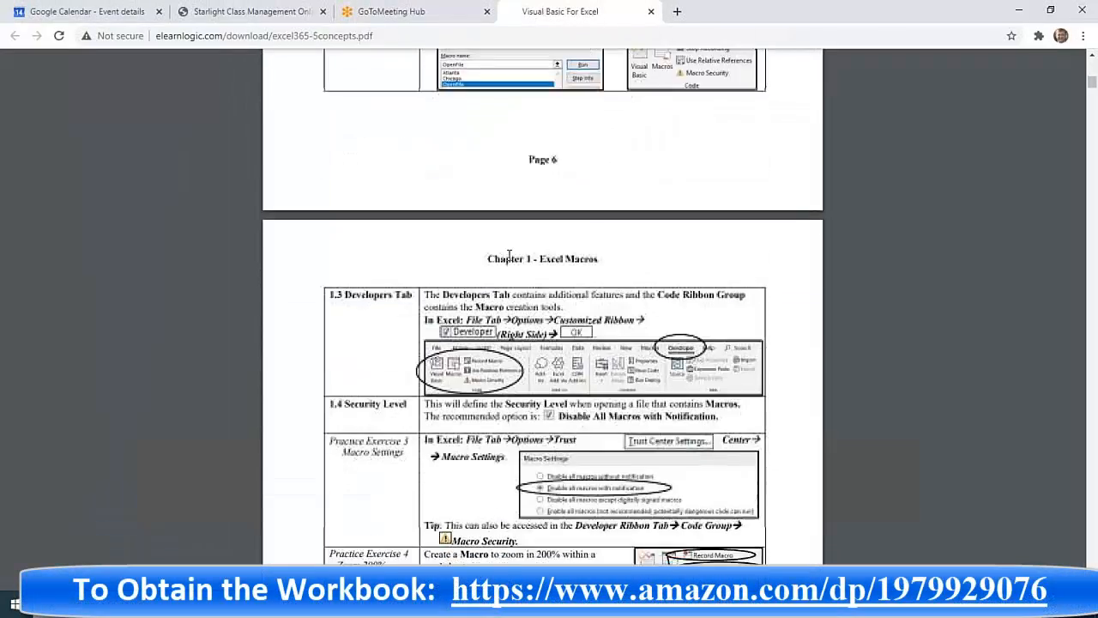
scroll(509, 255, "down", 4)
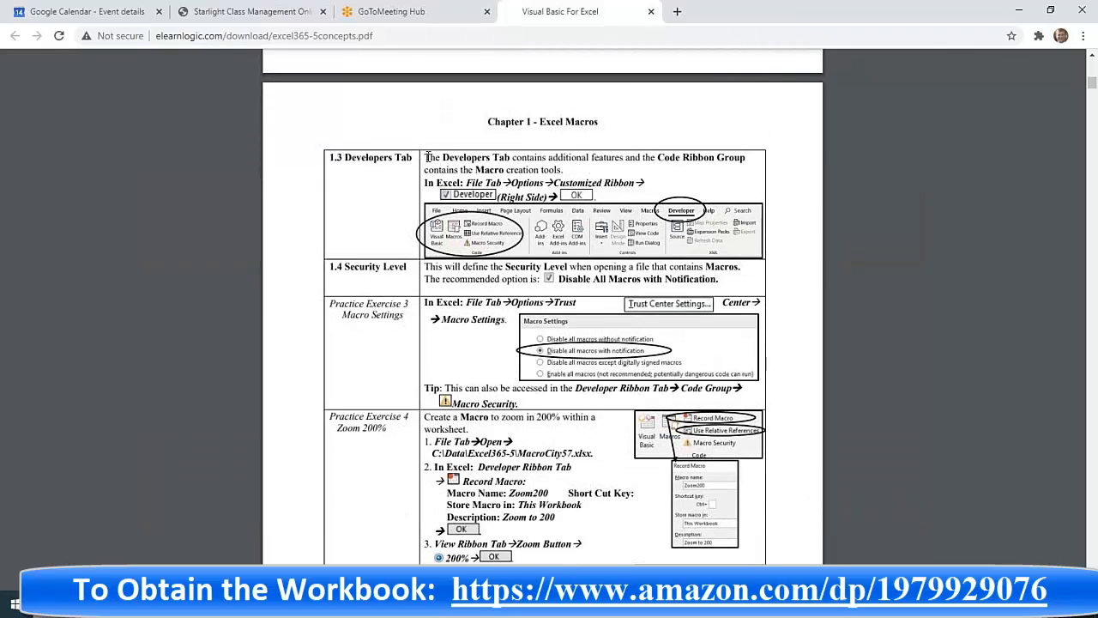
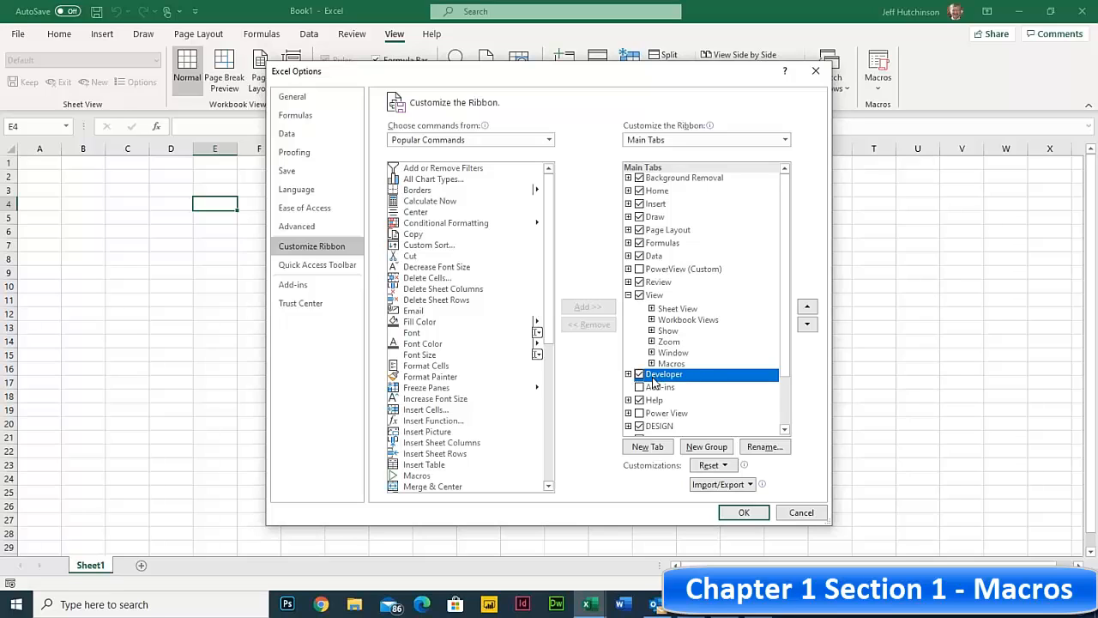
- Confirm Excel Options with Developer checked and switch to the Developer ribbon tab
left_click(743, 513)
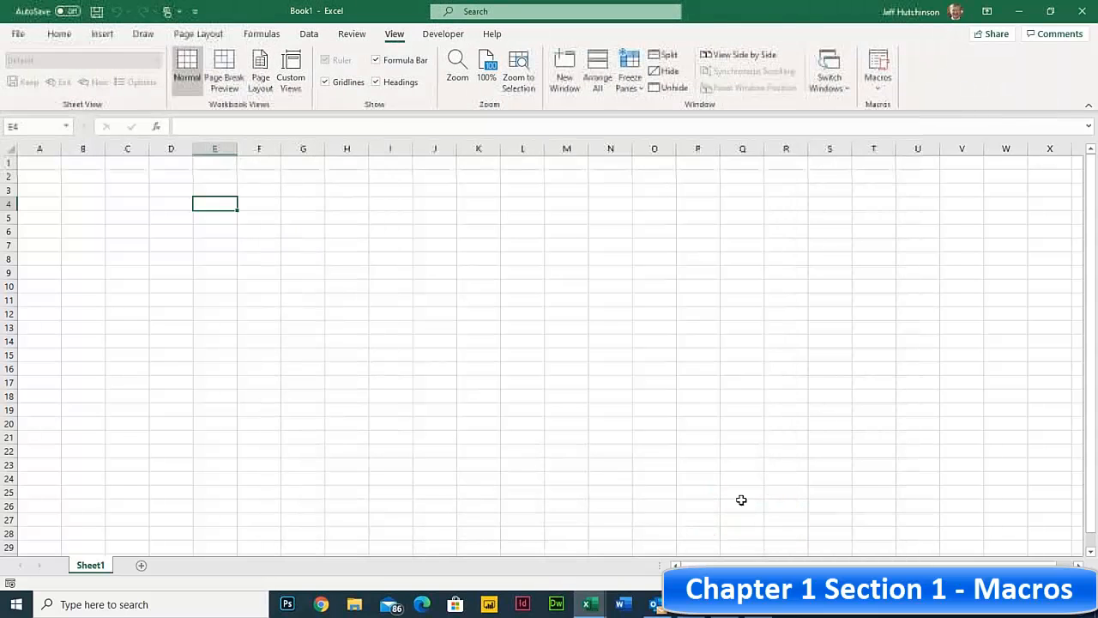
left_click(441, 35)
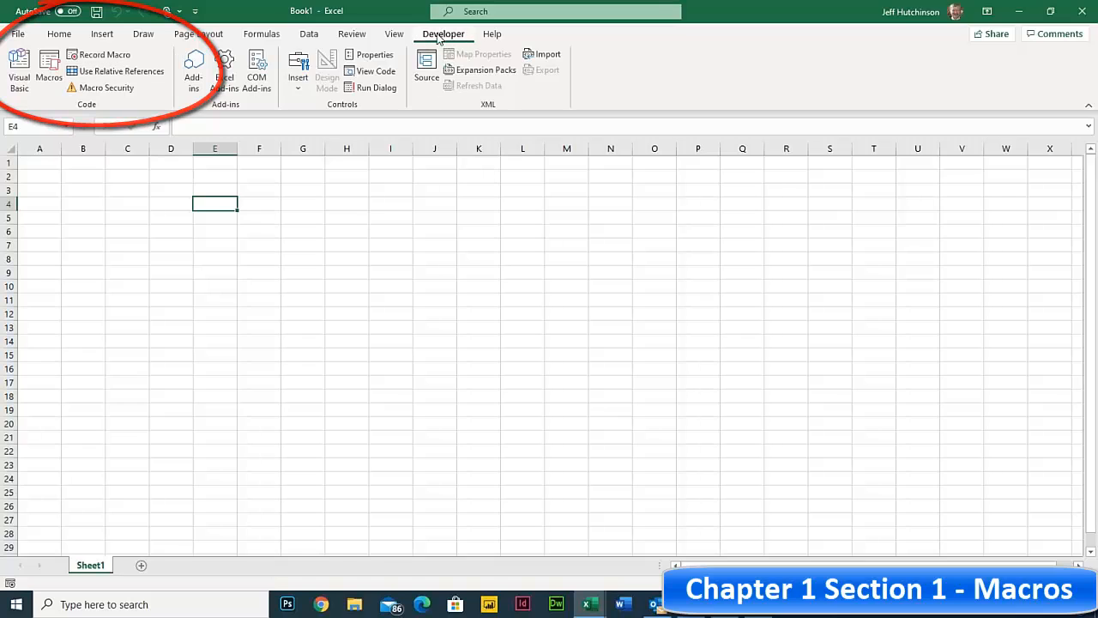
left_click(102, 90)
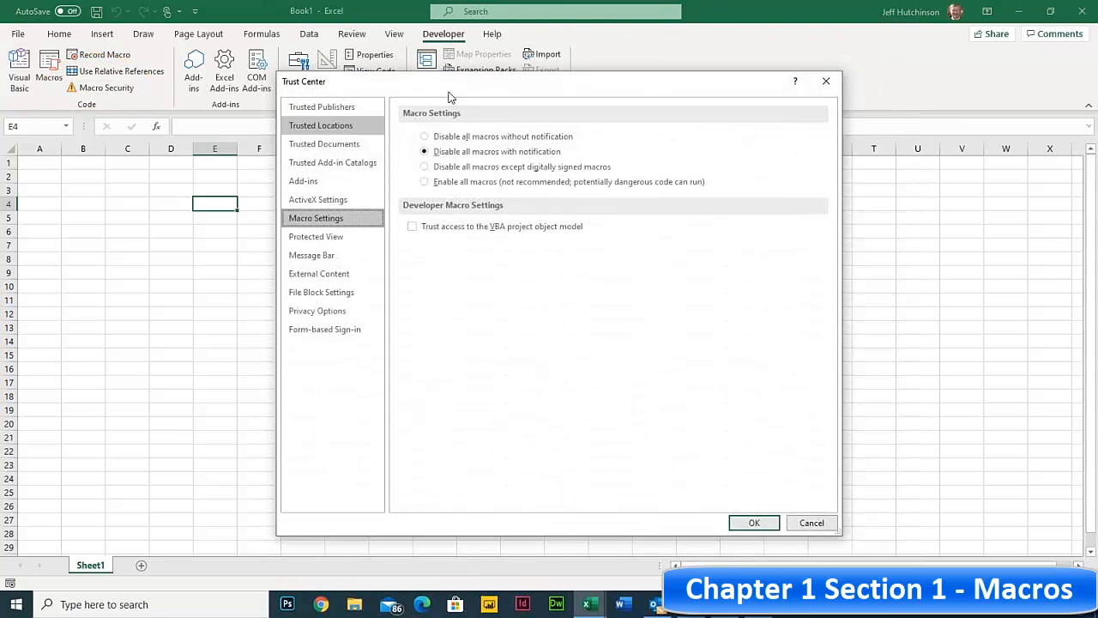
left_click_drag(446, 92, 513, 94)
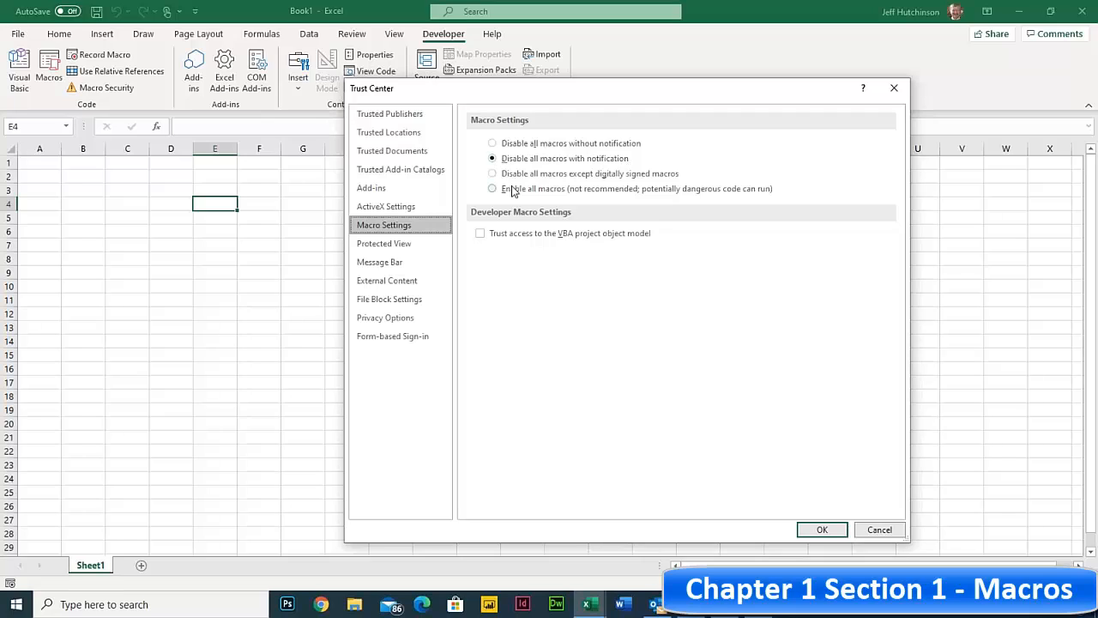
left_click(492, 190)
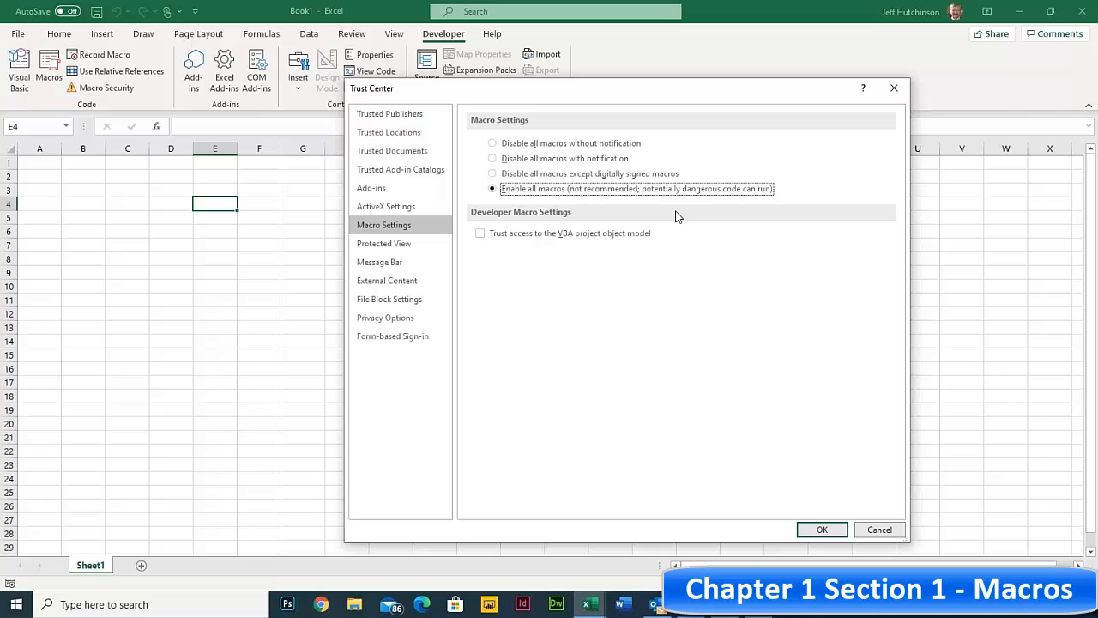
left_click(493, 160)
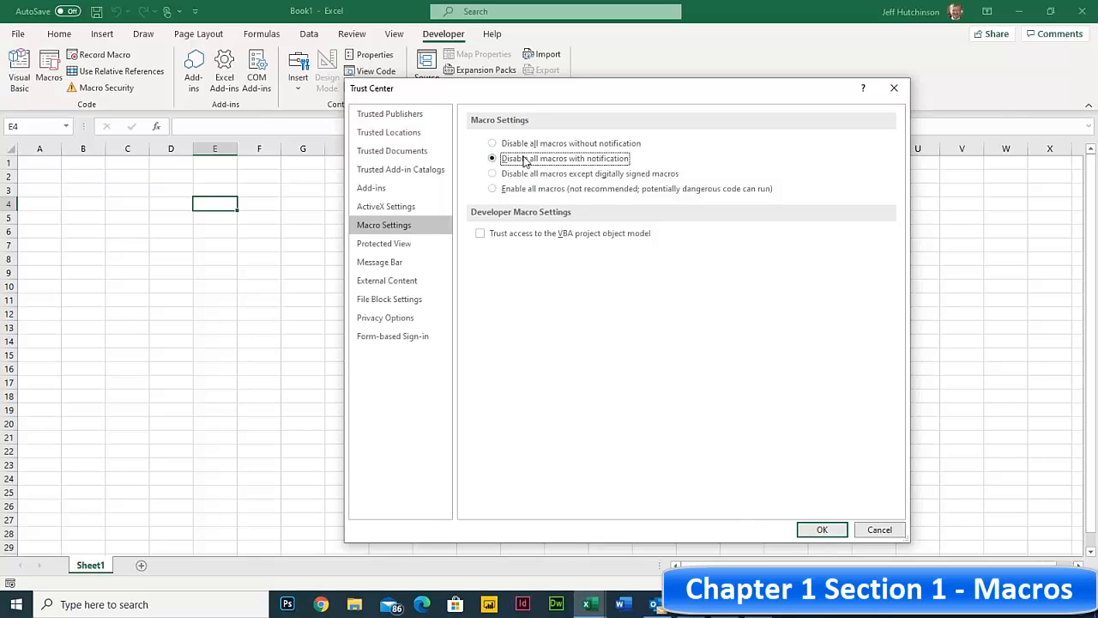
left_click(822, 530)
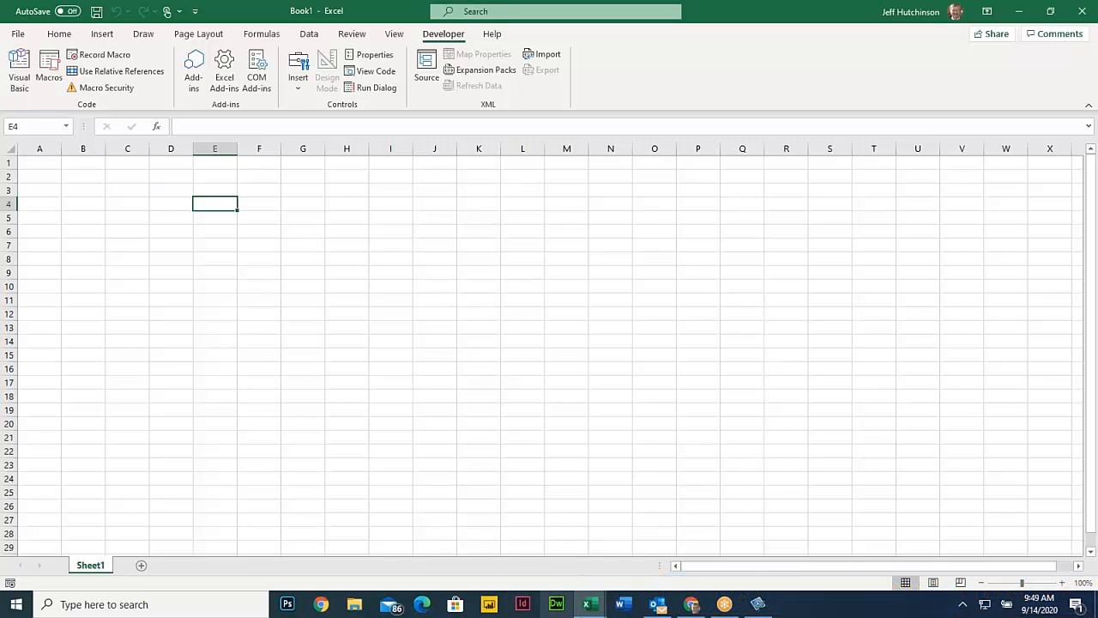
- In the Chrome PDF, scroll to Practice Exercise 4 and select its heading
left_click(692, 604)
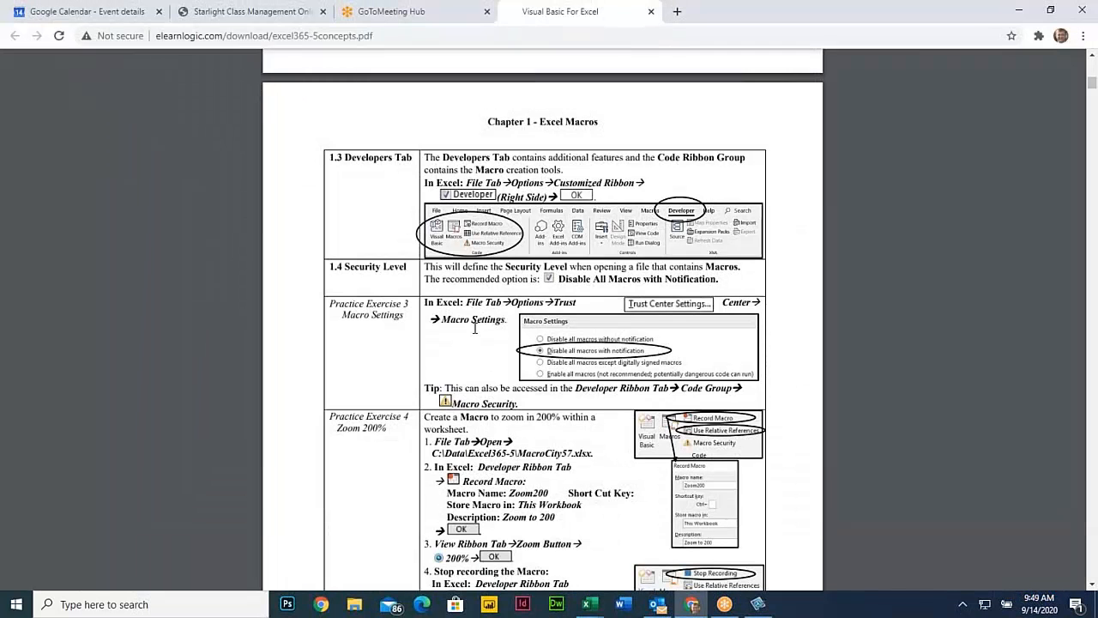
scroll(542, 300, "down", 5)
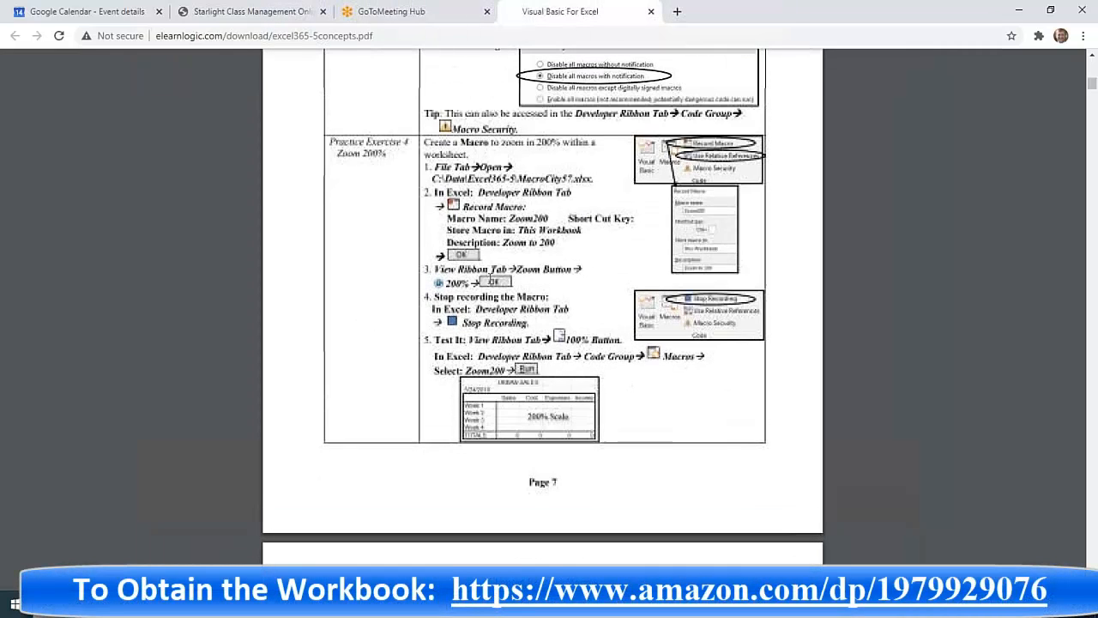
left_click_drag(333, 141, 466, 175)
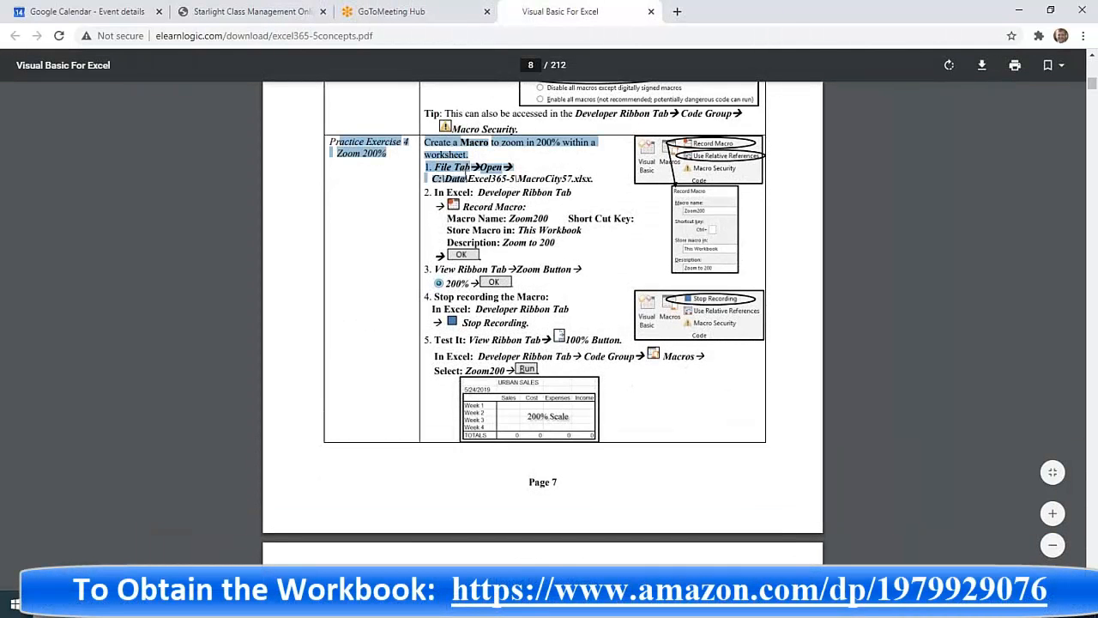
left_click(478, 230)
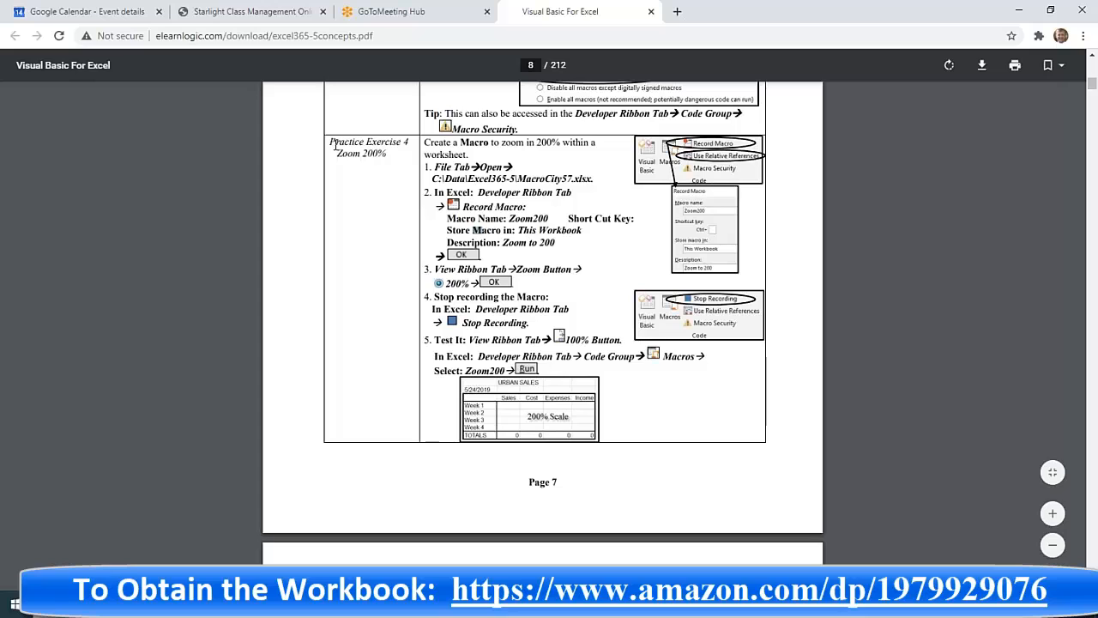
- Review the Zoom 200% exercise steps, then switch to the Book2 Excel workbook
left_click_drag(333, 141, 533, 230)
scroll(534, 233, "down", 3)
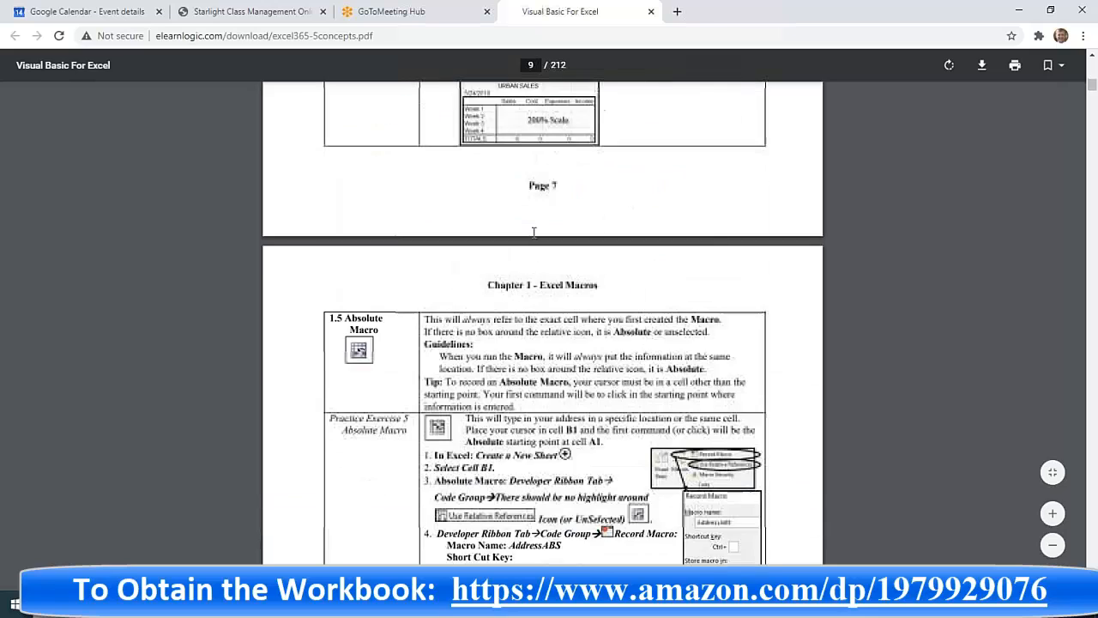
scroll(534, 232, "up", 4)
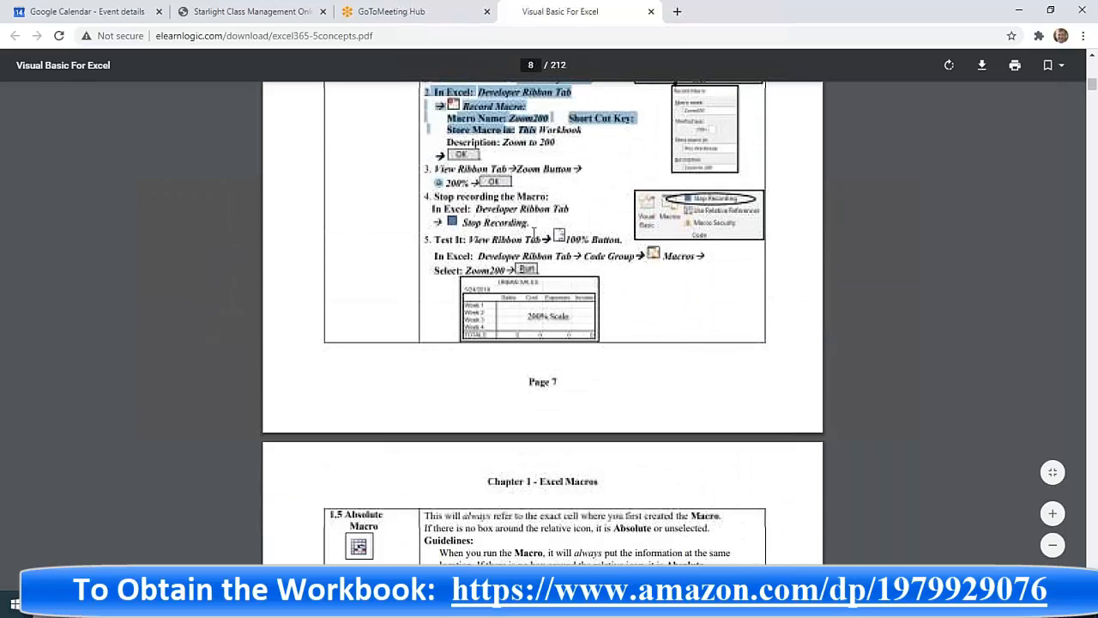
left_click(477, 195)
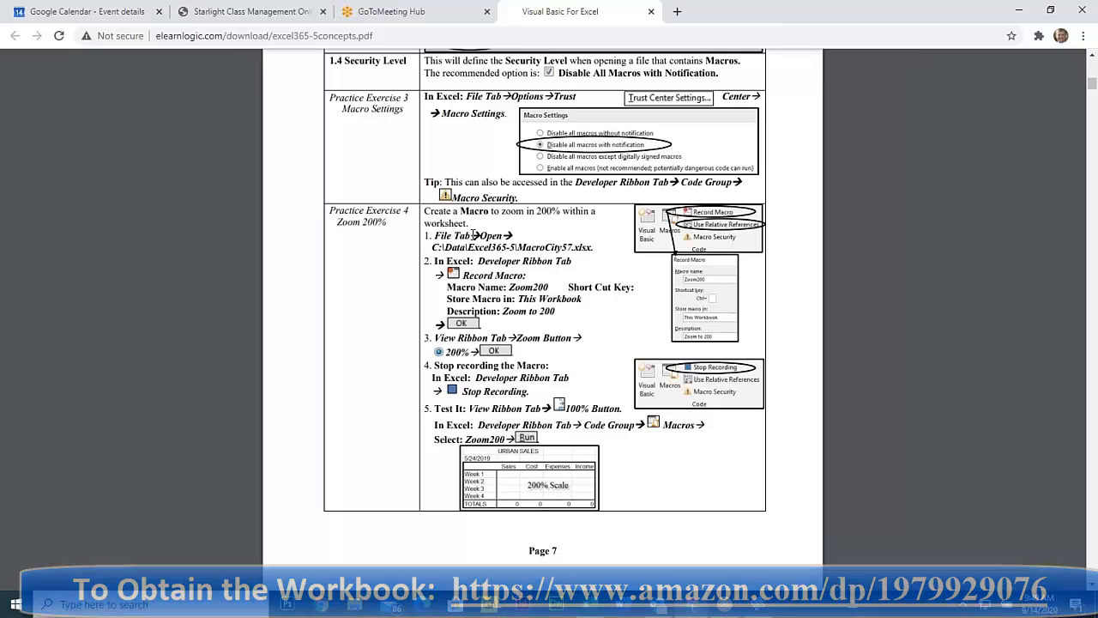
left_click(588, 604)
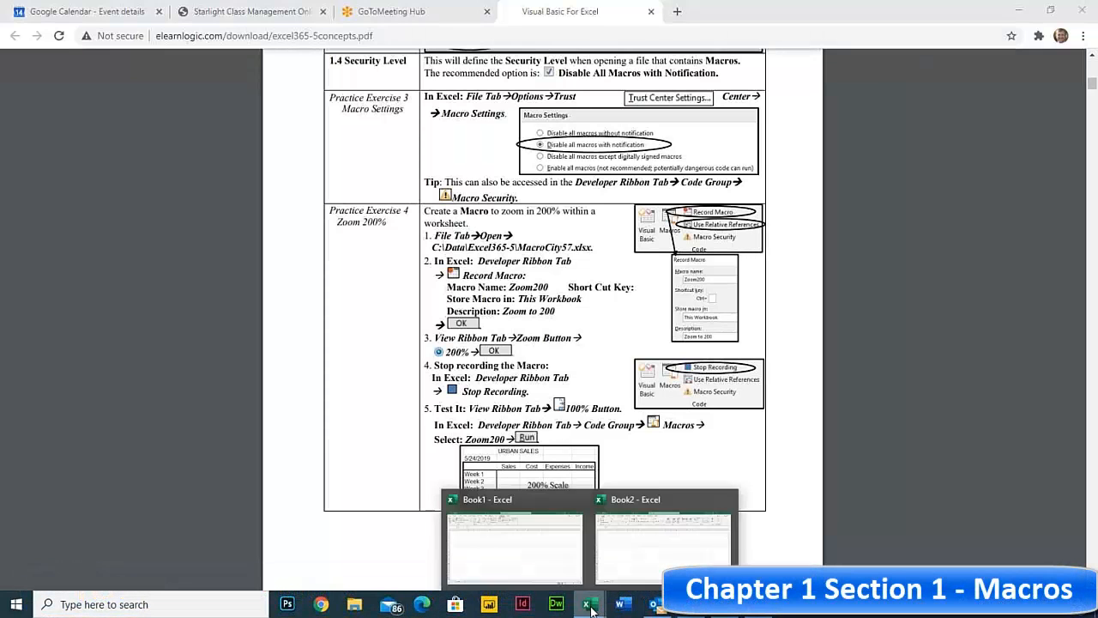
left_click(635, 532)
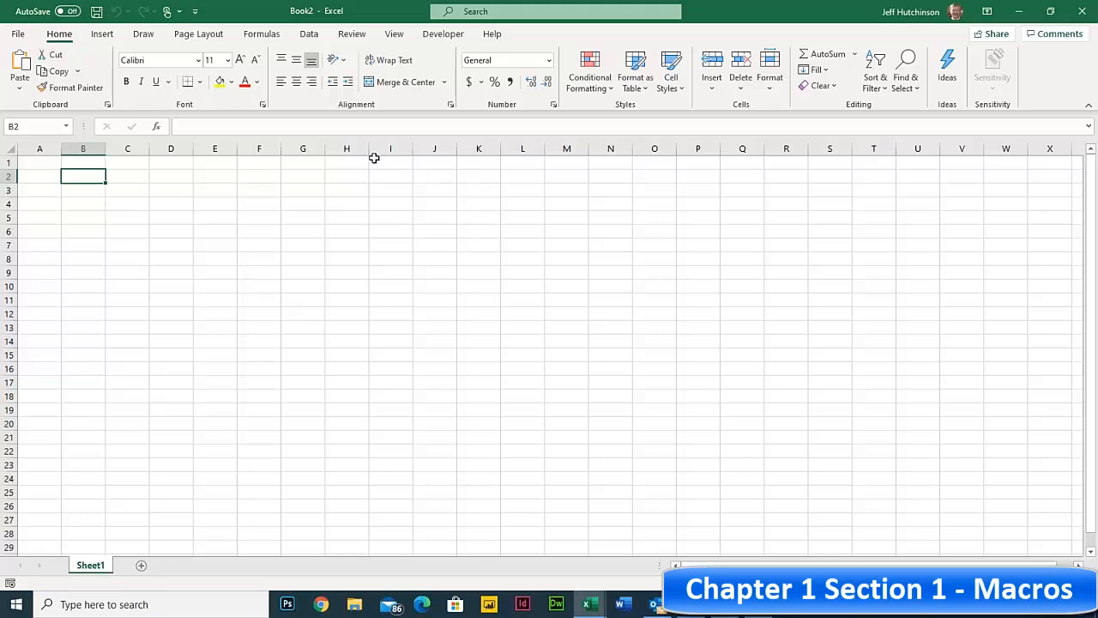
- Record a new macro named Zoom1 with shortcut Ctrl+Shift+Z in the Personal Macro Workbook
left_click(438, 36)
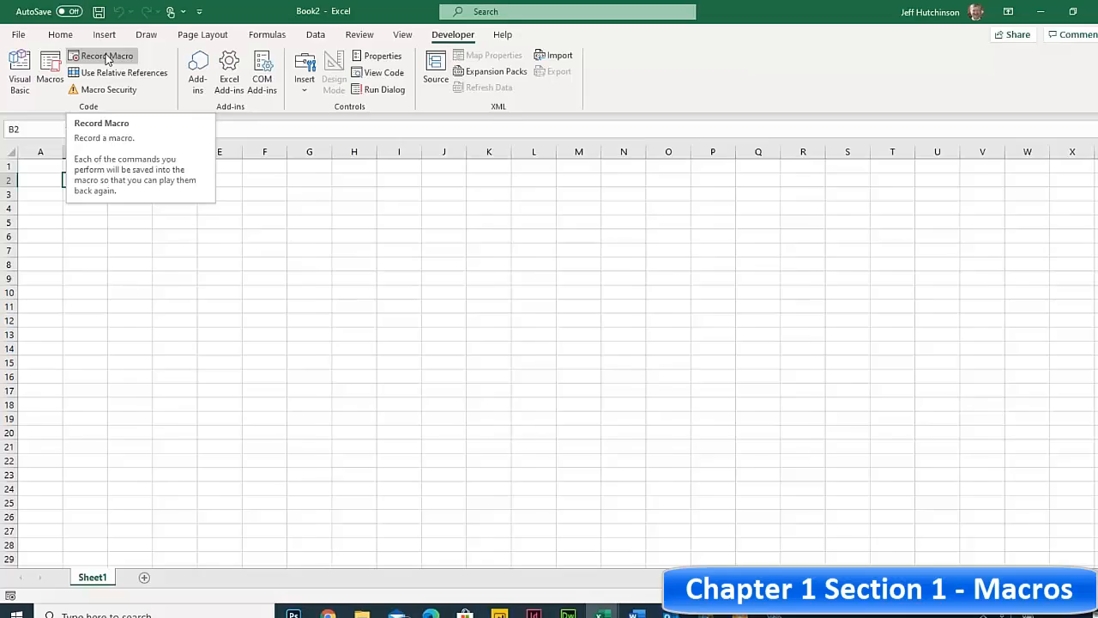
left_click(104, 55)
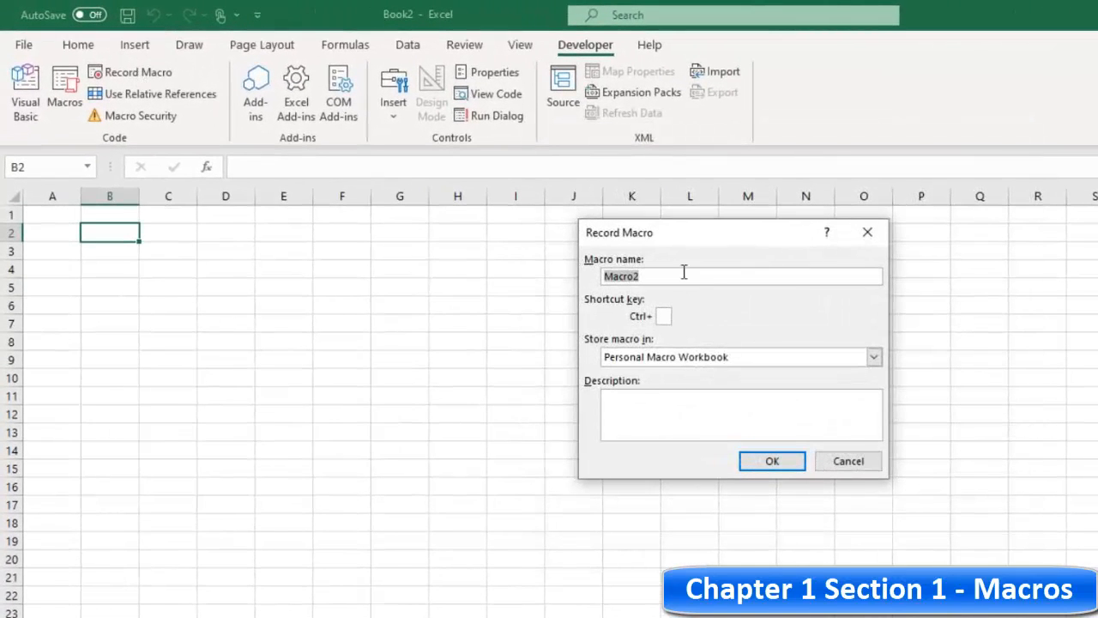
type("Zoom1")
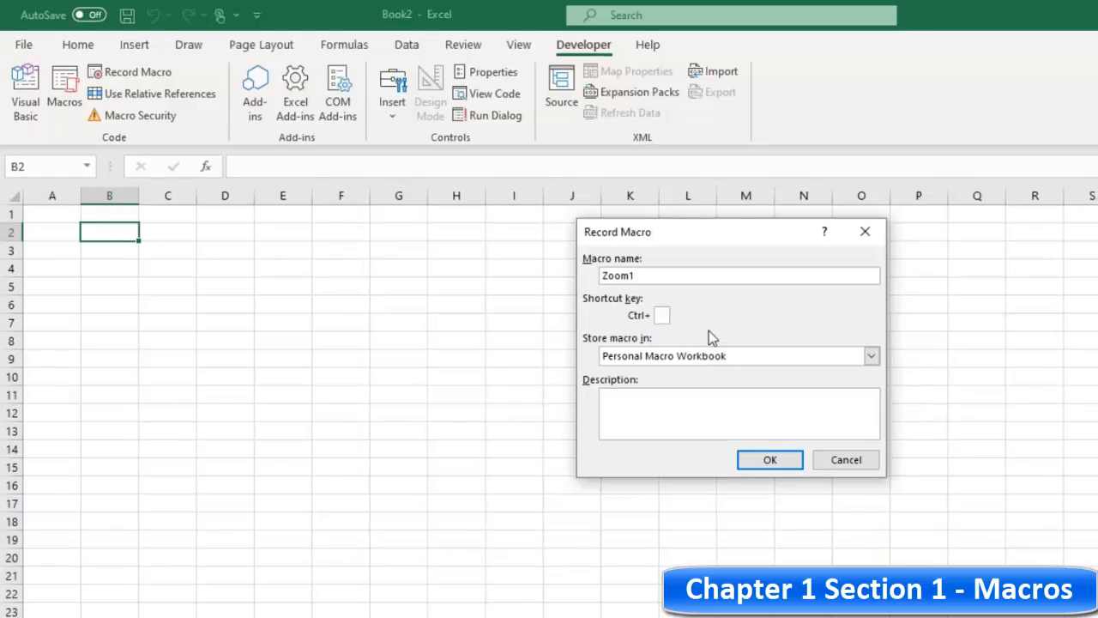
left_click(668, 314)
type("Z")
left_click(730, 397)
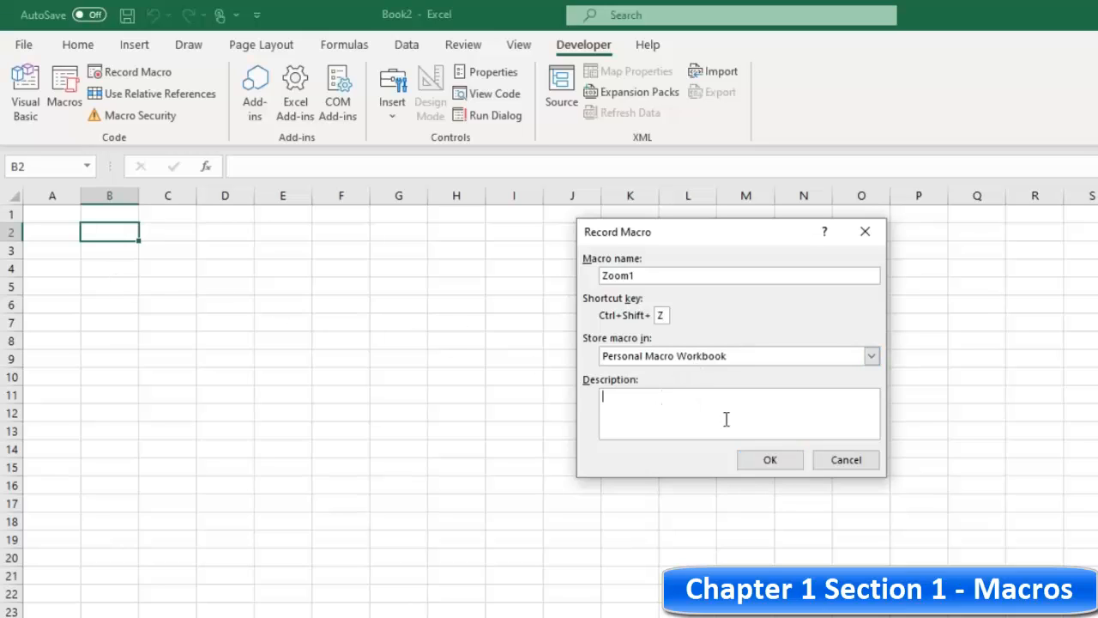
left_click(771, 460)
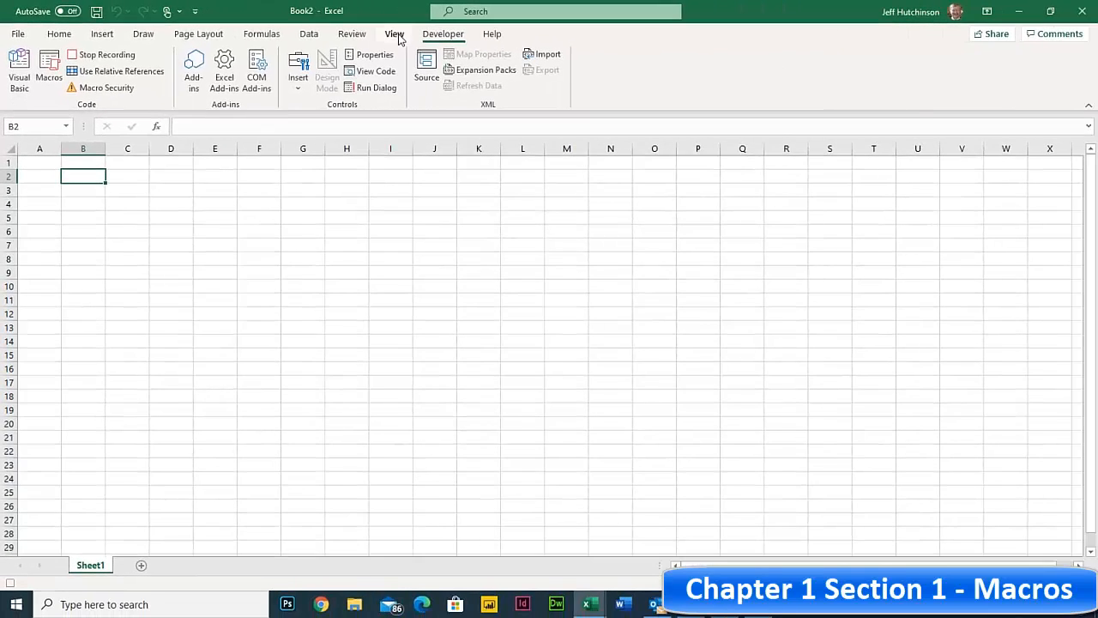
- Zoom the worksheet to a custom 160% magnification
left_click(396, 36)
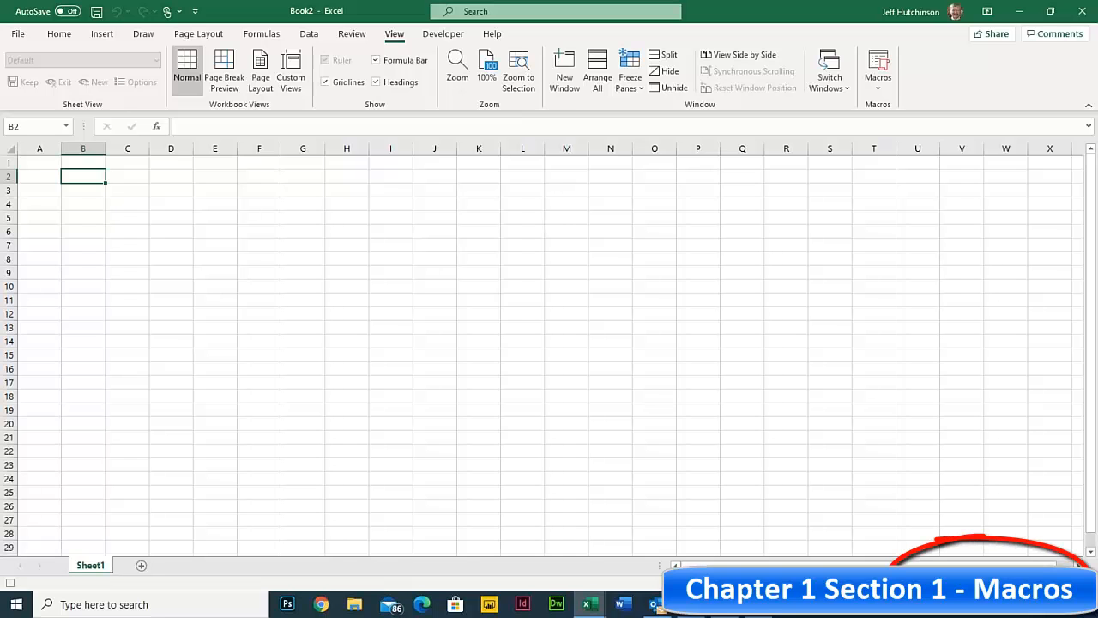
left_click_drag(1024, 582, 1031, 582)
left_click(1058, 582)
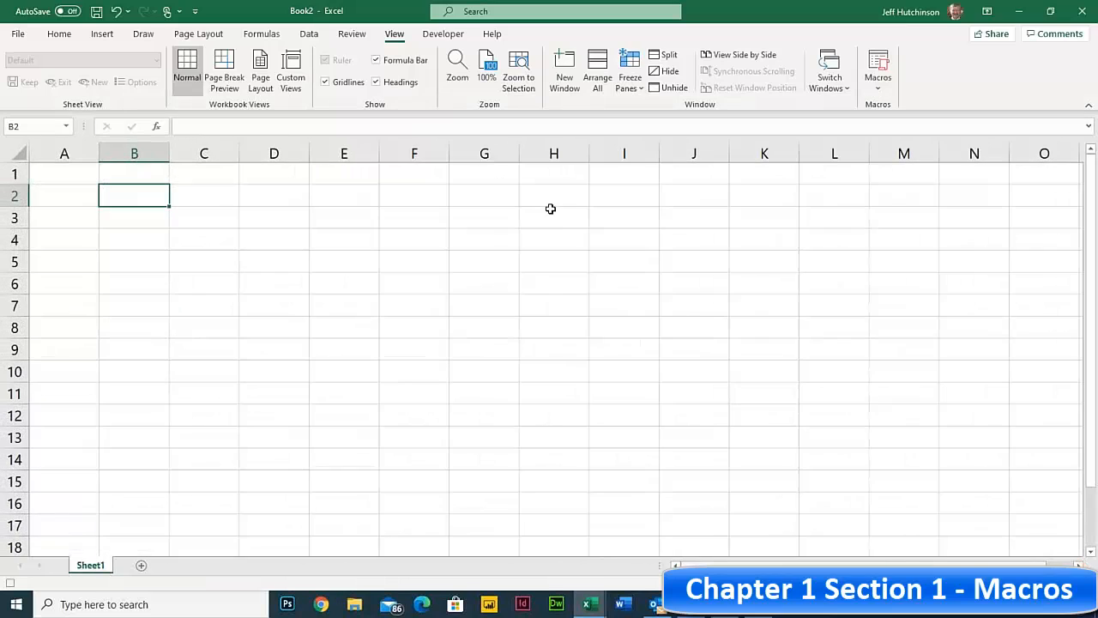
left_click(461, 83)
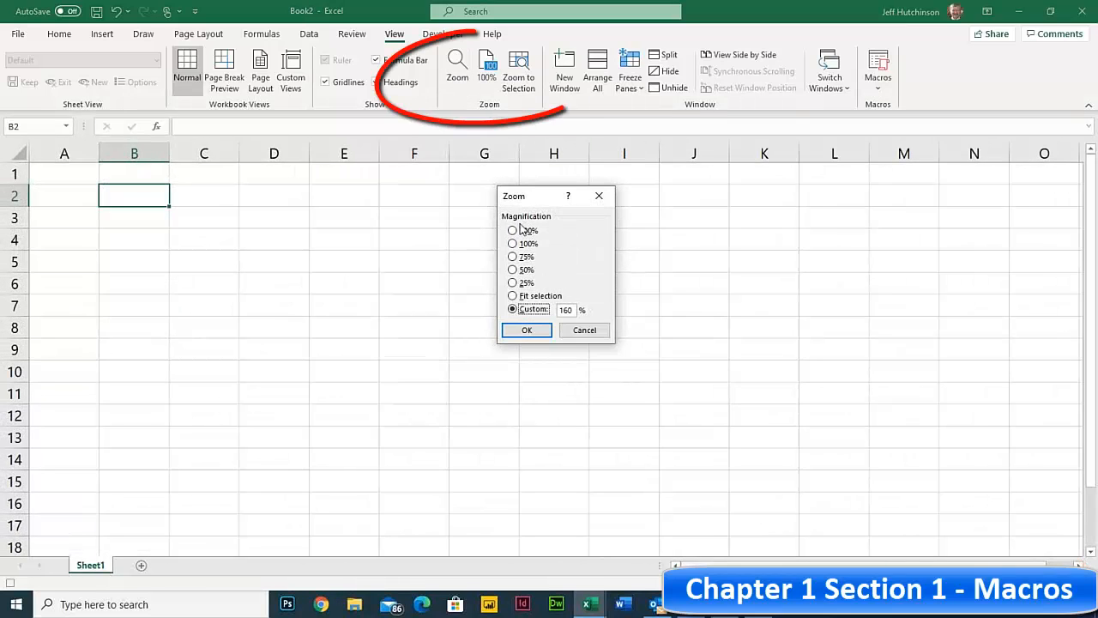
left_click(529, 330)
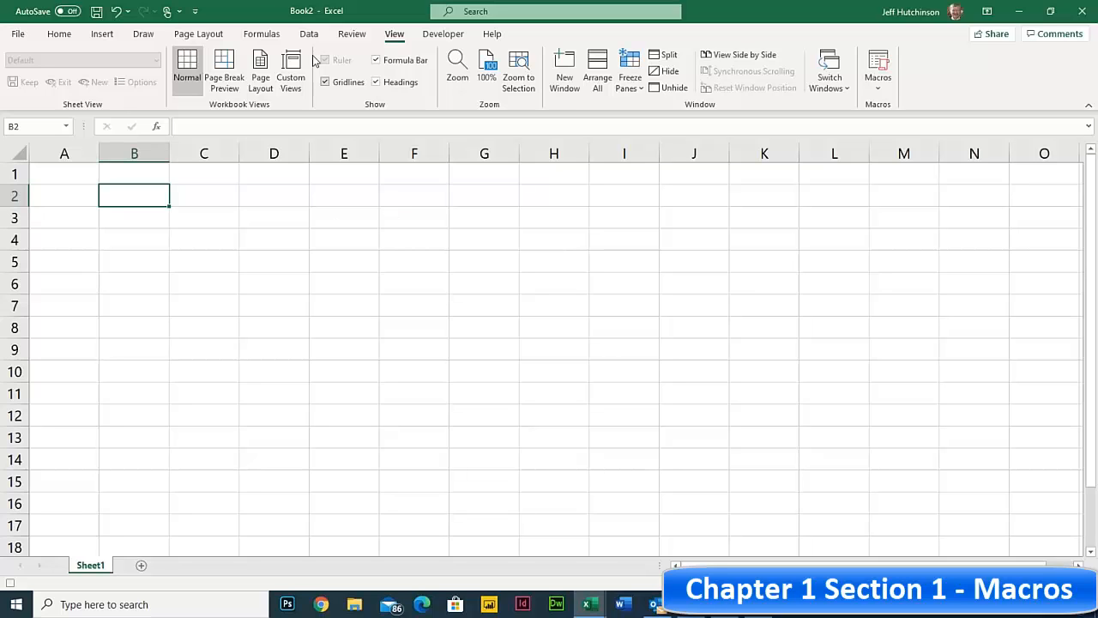
- Stop recording the Zoom1 macro and select cell C5
left_click(444, 37)
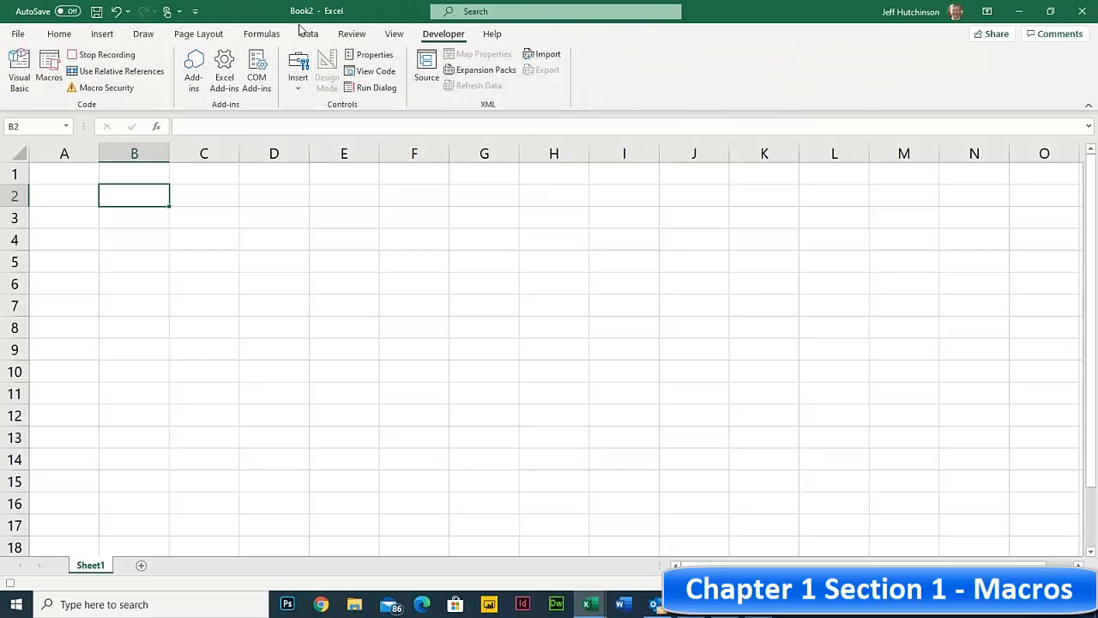
left_click(98, 56)
left_click(218, 262)
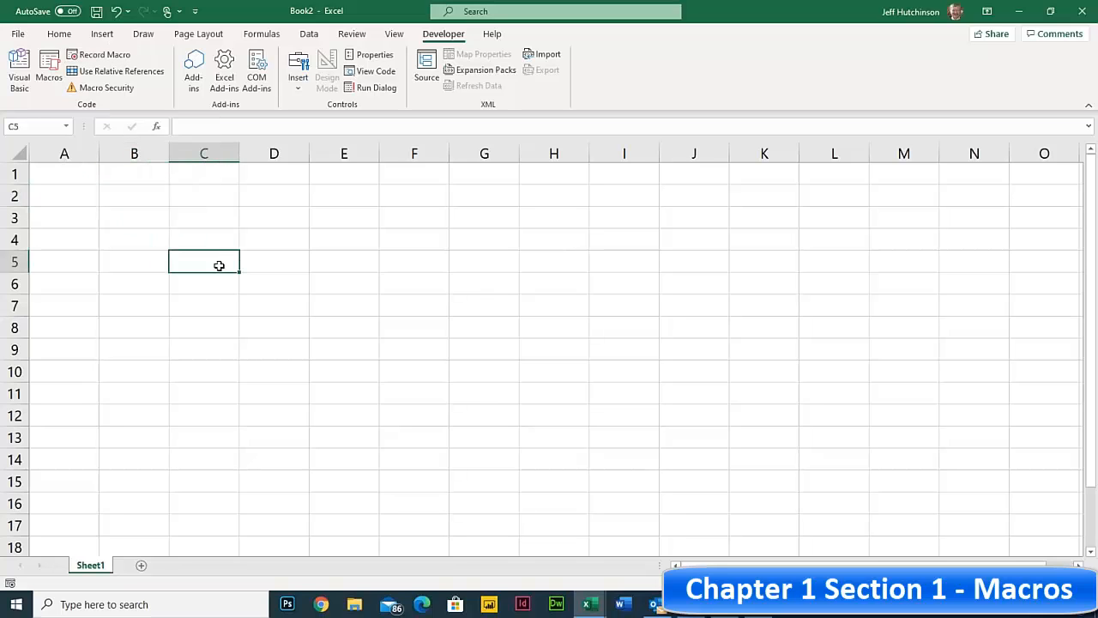
- Close Book2, then in Book1 scroll back up and select cell A1
left_click(1081, 15)
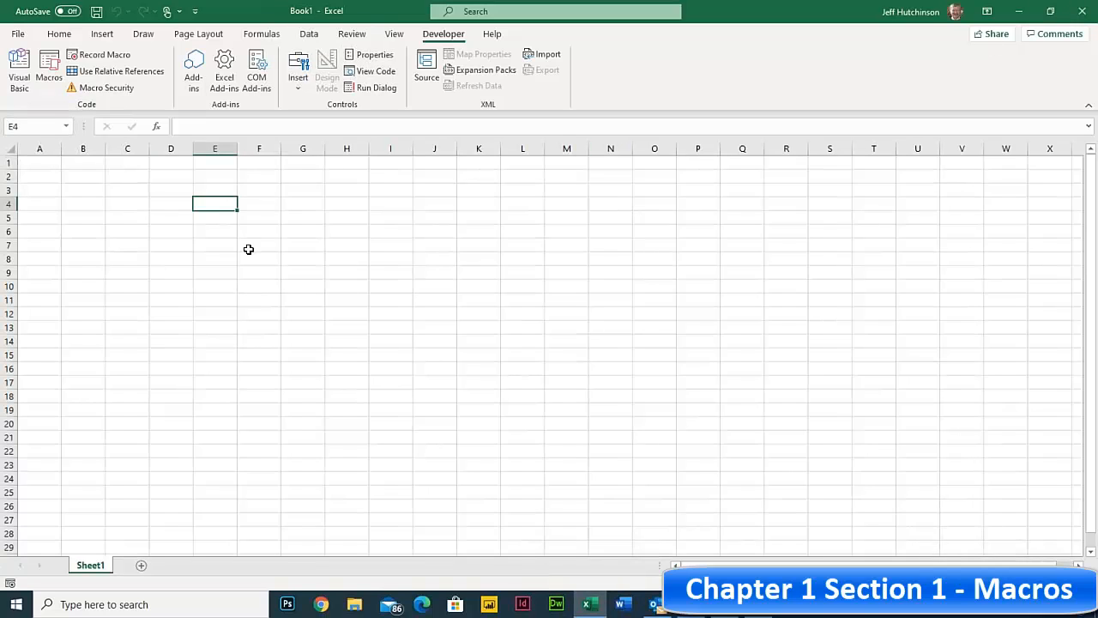
left_click(186, 221)
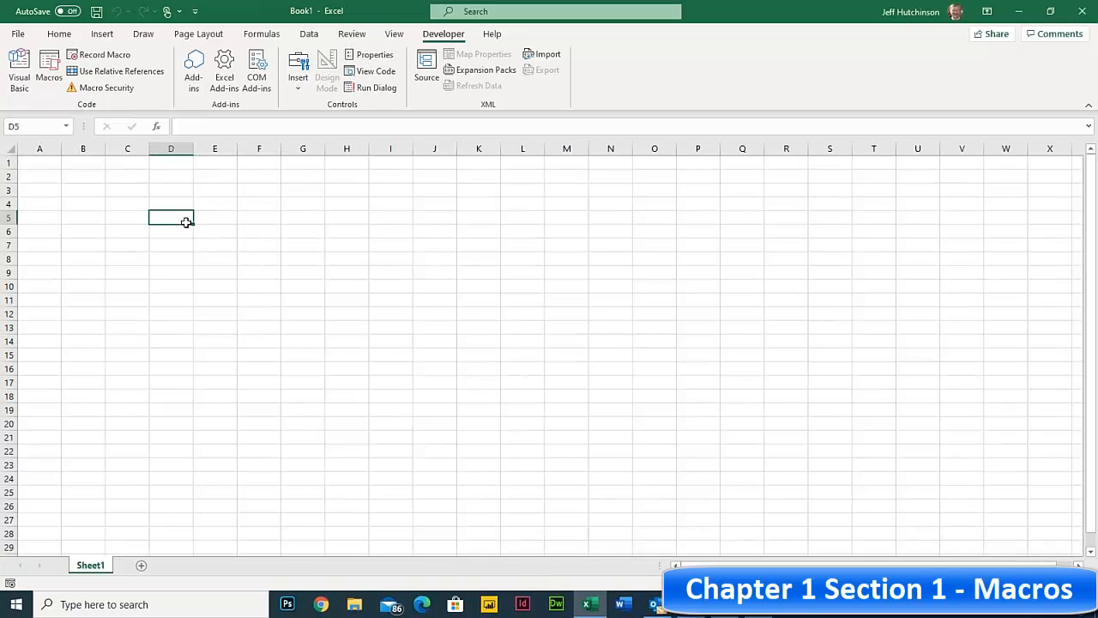
scroll(187, 221, "up", 4)
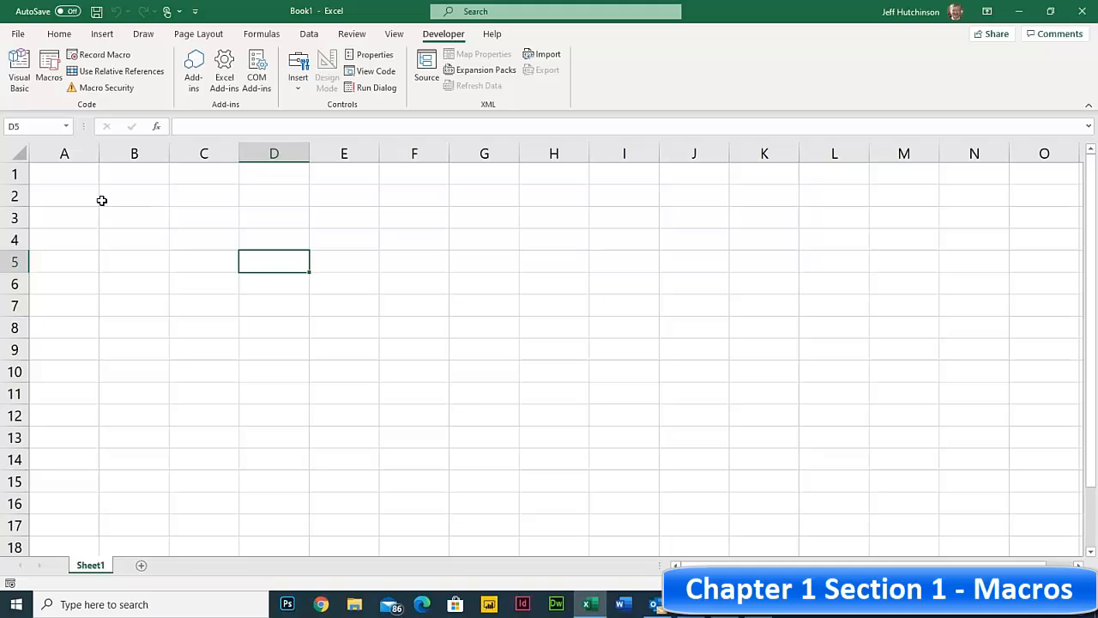
left_click(51, 171)
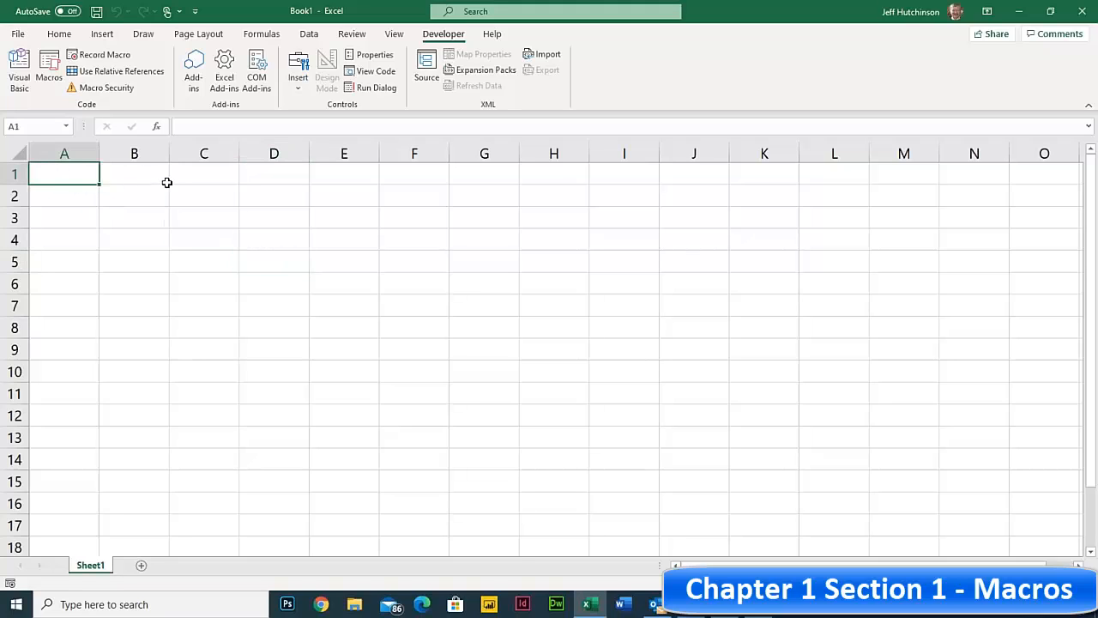
left_click(133, 181)
left_click(69, 179)
- In the Chrome PDF, scroll to and highlight the 1.5 Absolute Macro heading
left_click(723, 604)
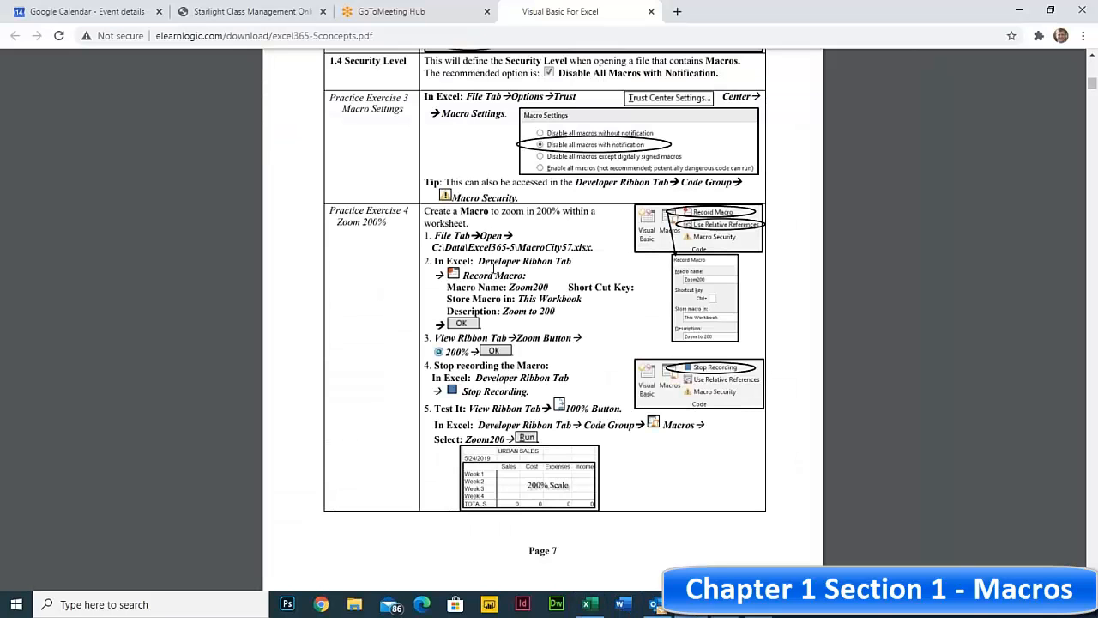
scroll(493, 266, "down", 6)
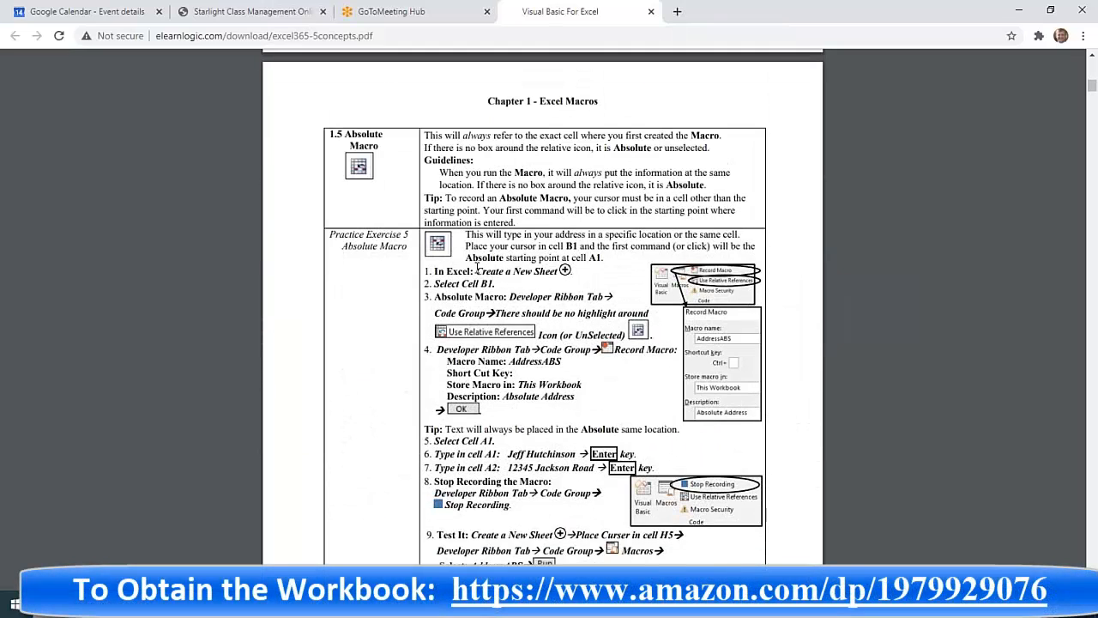
left_click_drag(328, 134, 382, 146)
left_click(351, 139)
left_click_drag(327, 134, 385, 151)
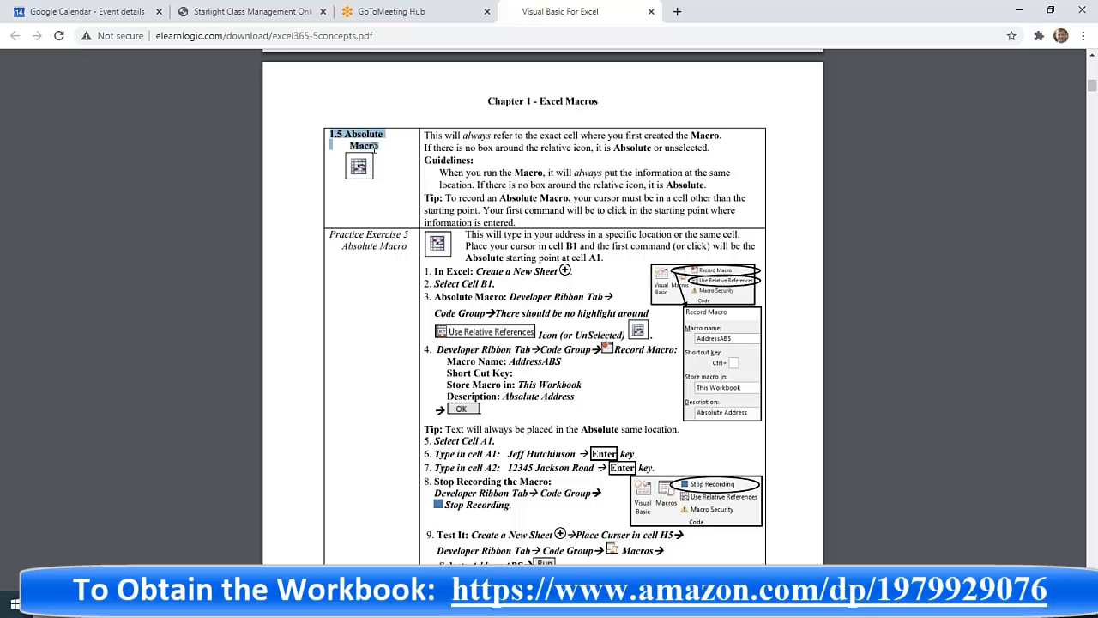
left_click(385, 153)
- Glance at the 1.6 Relative Macro heading, then scroll back to section 1.5
scroll(403, 196, "down", 10)
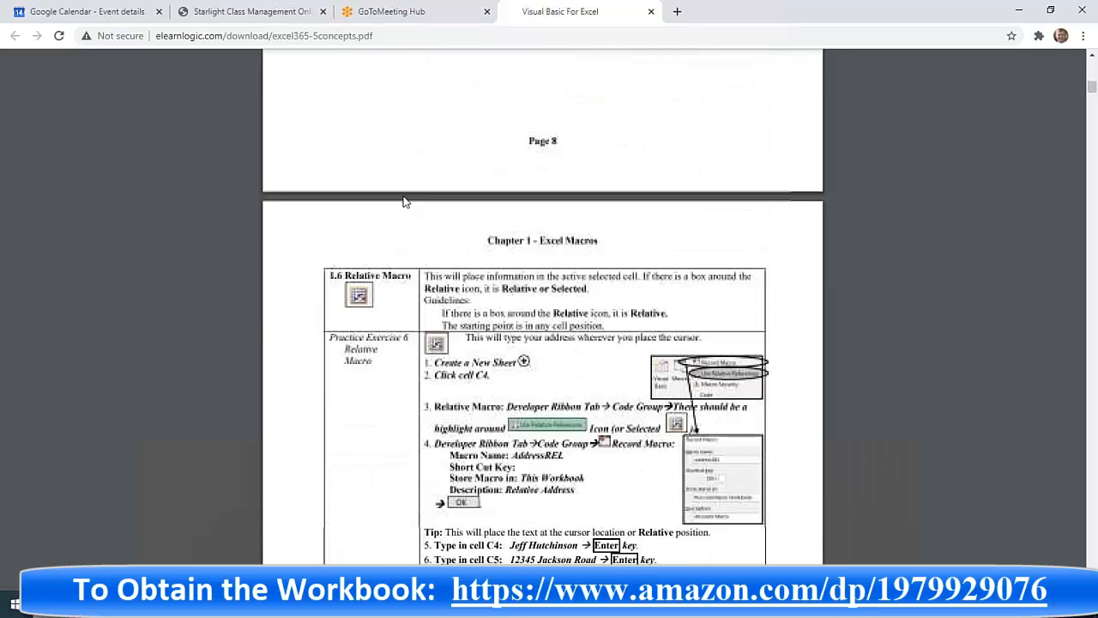
left_click_drag(329, 252, 415, 254)
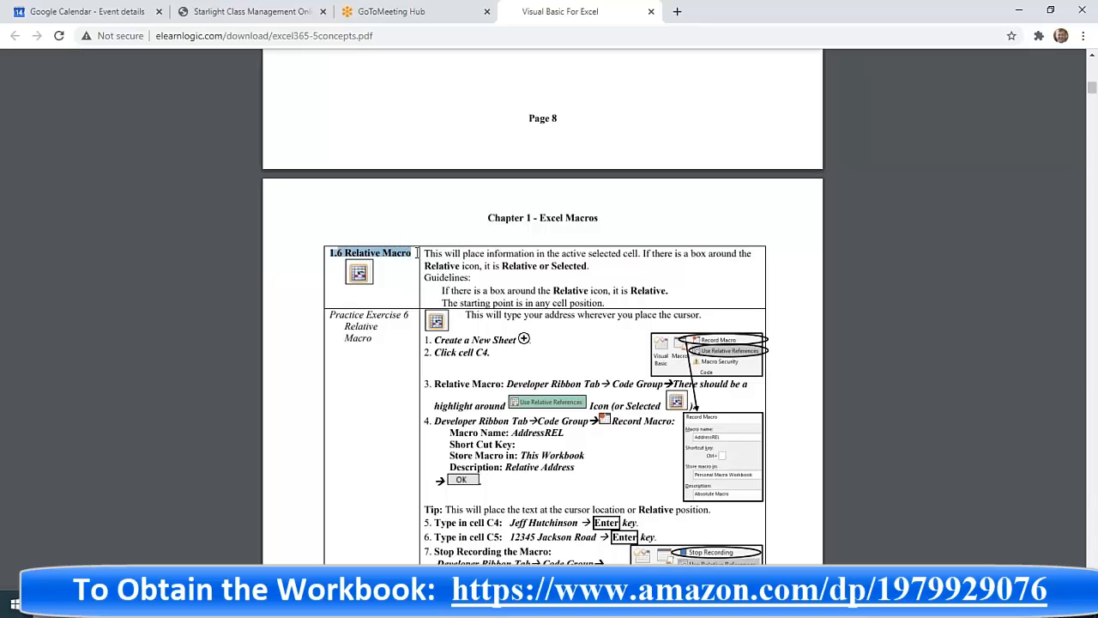
scroll(377, 245, "up", 6)
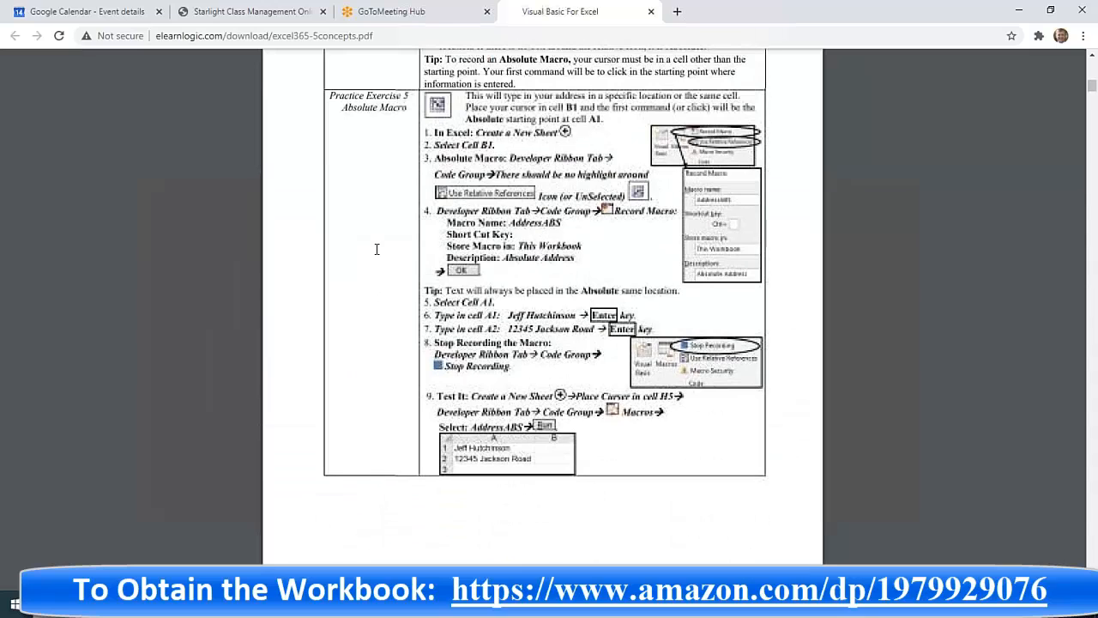
scroll(376, 249, "up", 3)
left_click_drag(330, 270, 388, 286)
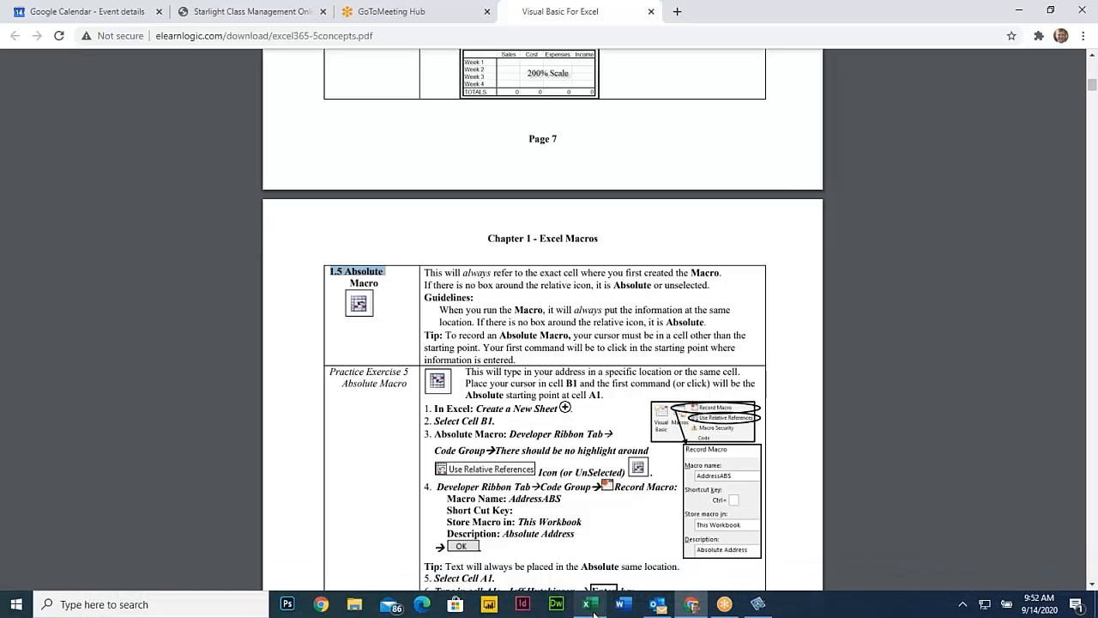
- Return to Book1 in Excel and select cell A1
left_click(592, 609)
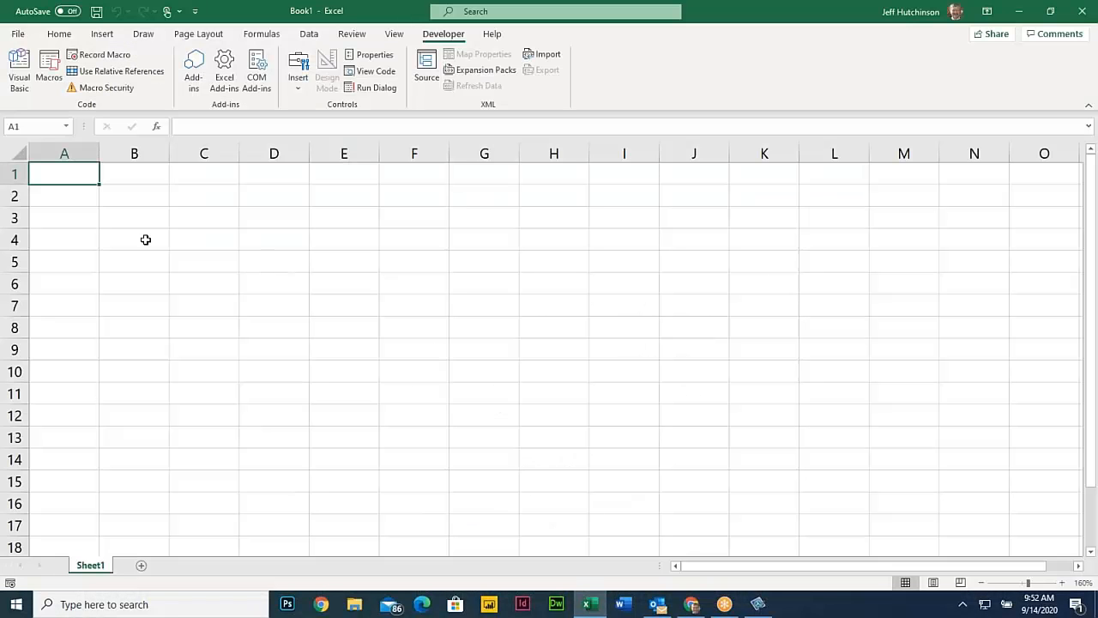
left_click(78, 196)
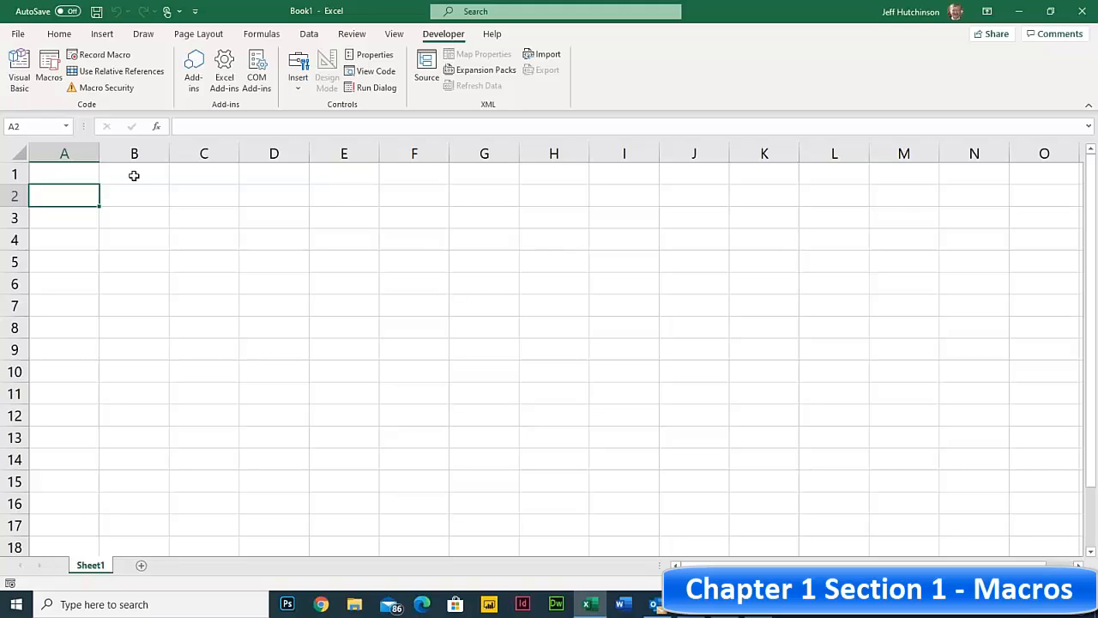
left_click(134, 175)
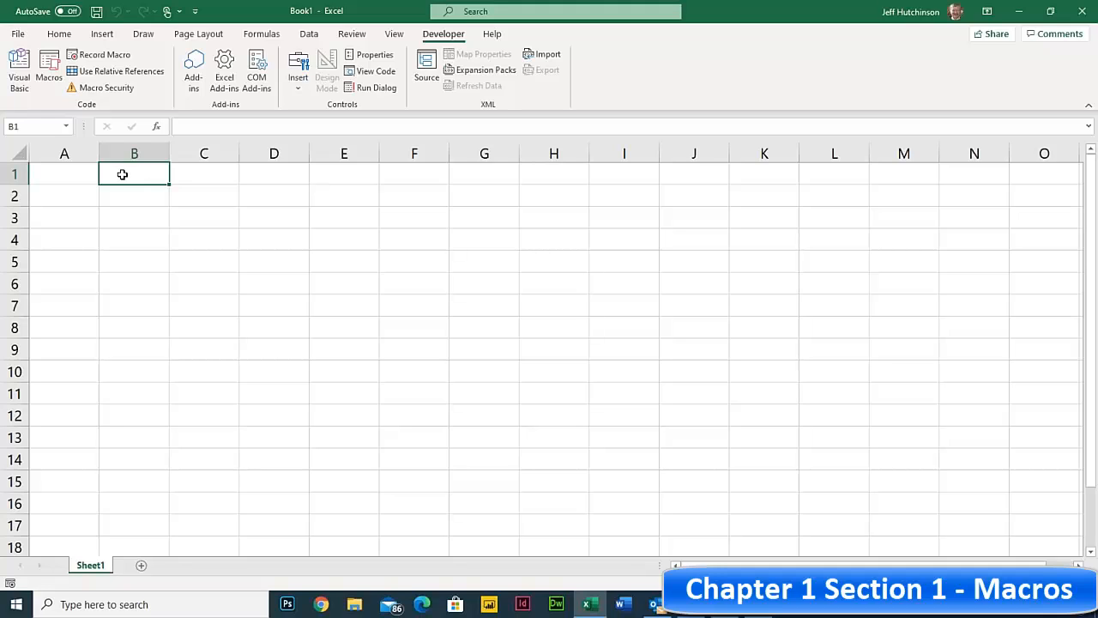
left_click(63, 174)
- Enter test text 'jwehahgshfg', 'dada' and 'a' in cells A1 through A3
type("jwehahgshfg")
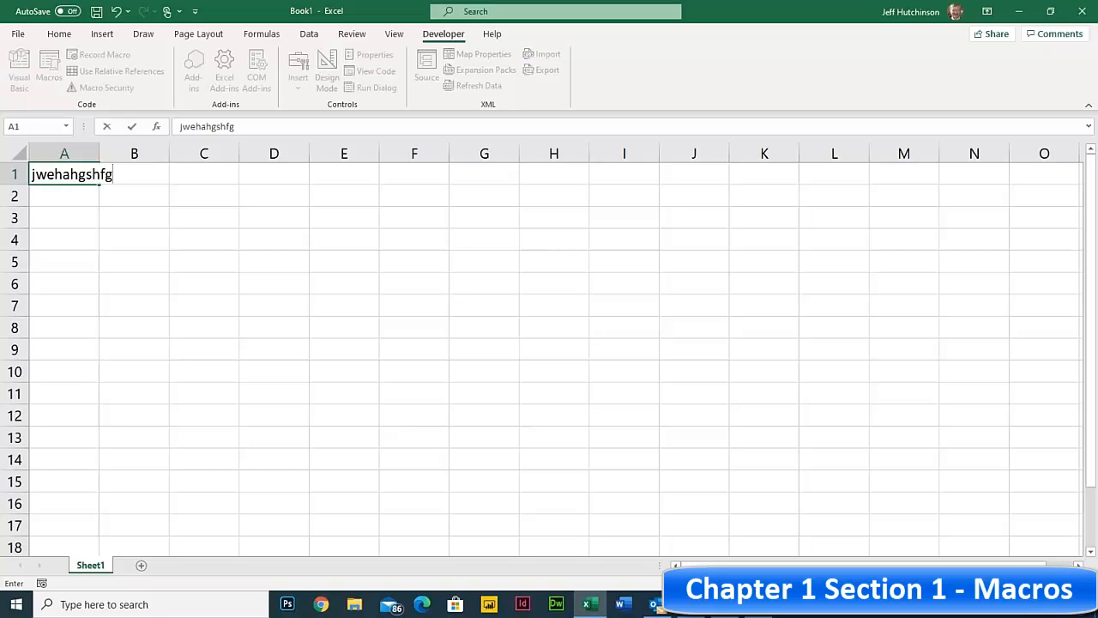
key("Return")
type("dada")
key("Return")
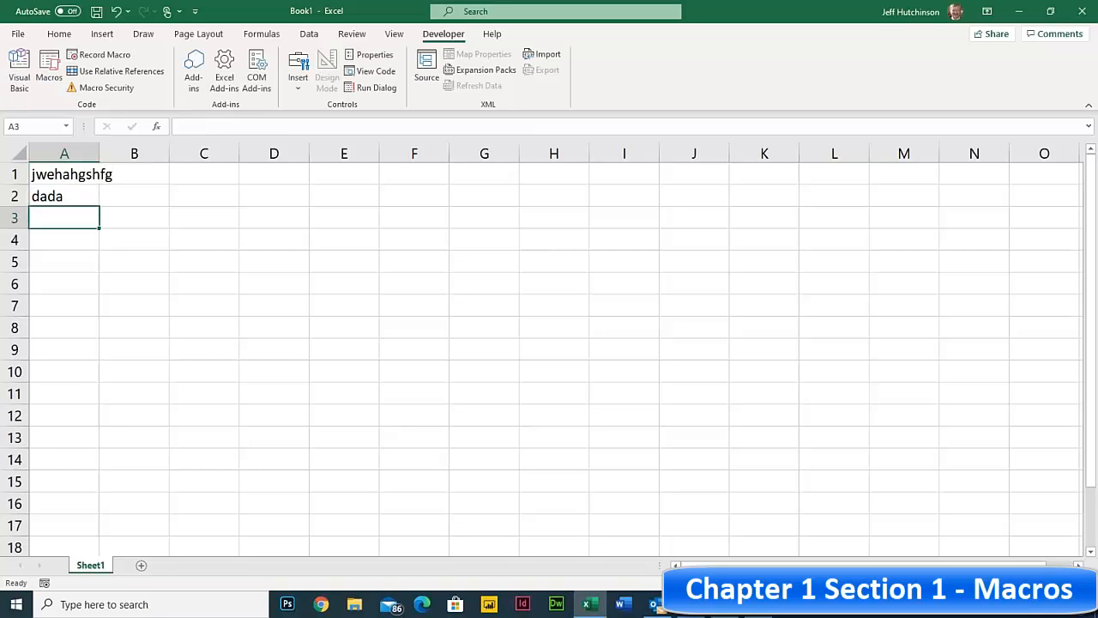
type("a")
key("Return")
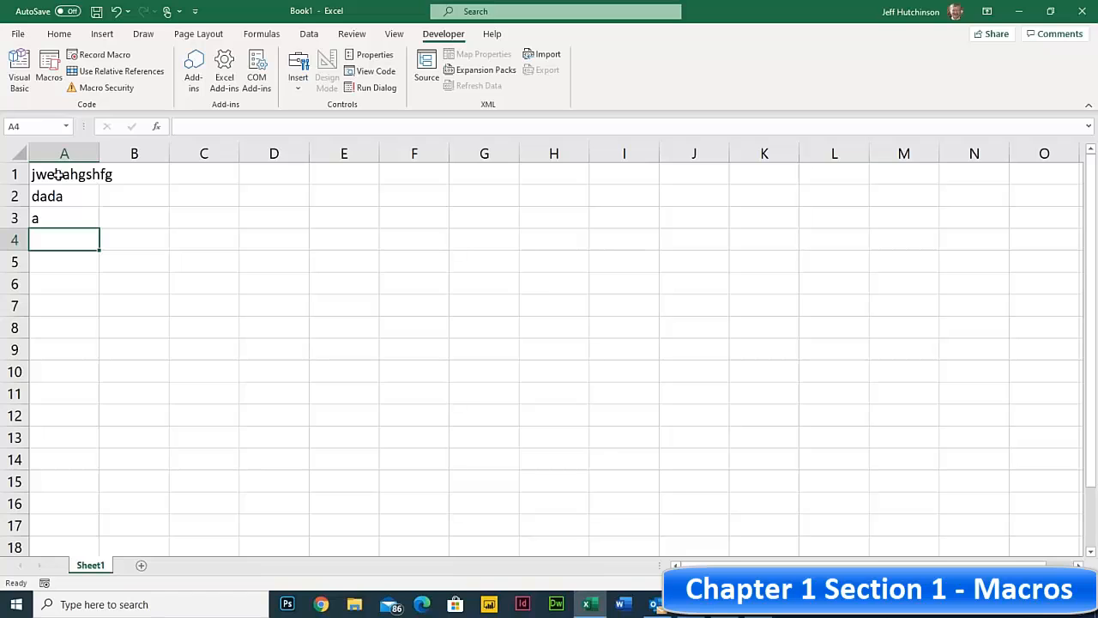
- Delete the test entries from cells A1, A2 and A3
left_click_drag(60, 174, 61, 213)
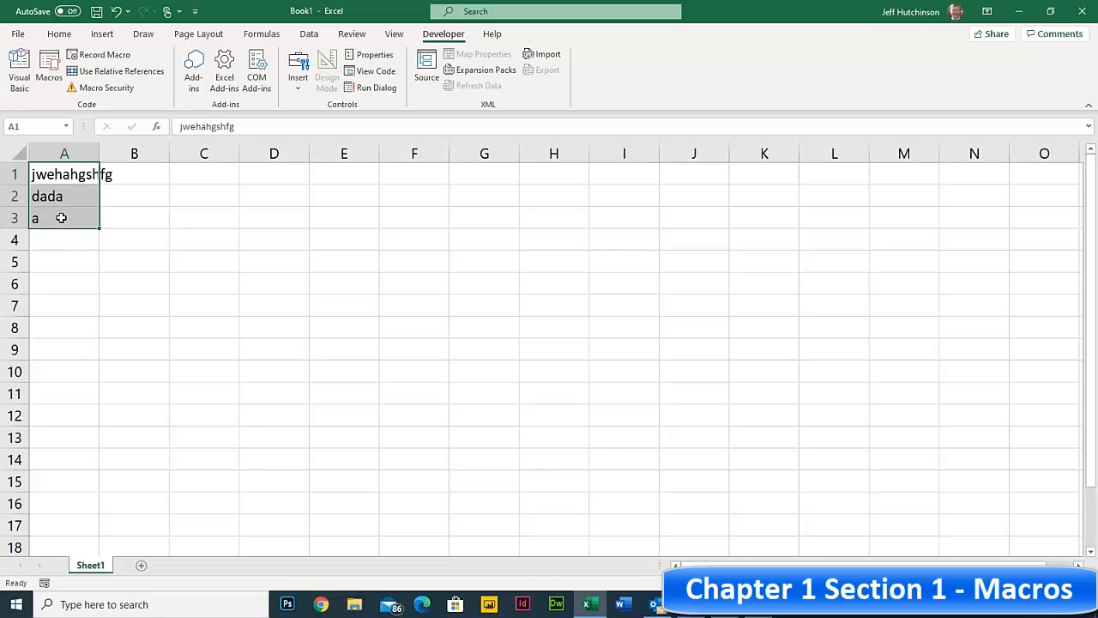
key("BackSpace")
left_click(53, 198)
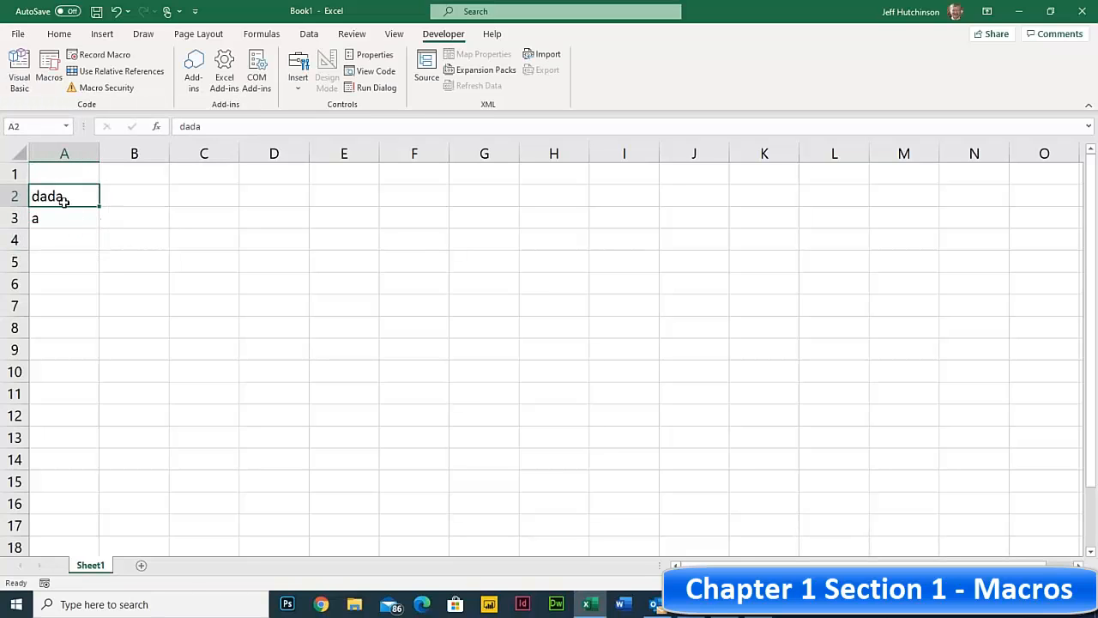
key("Delete")
left_click(53, 225)
key("Delete")
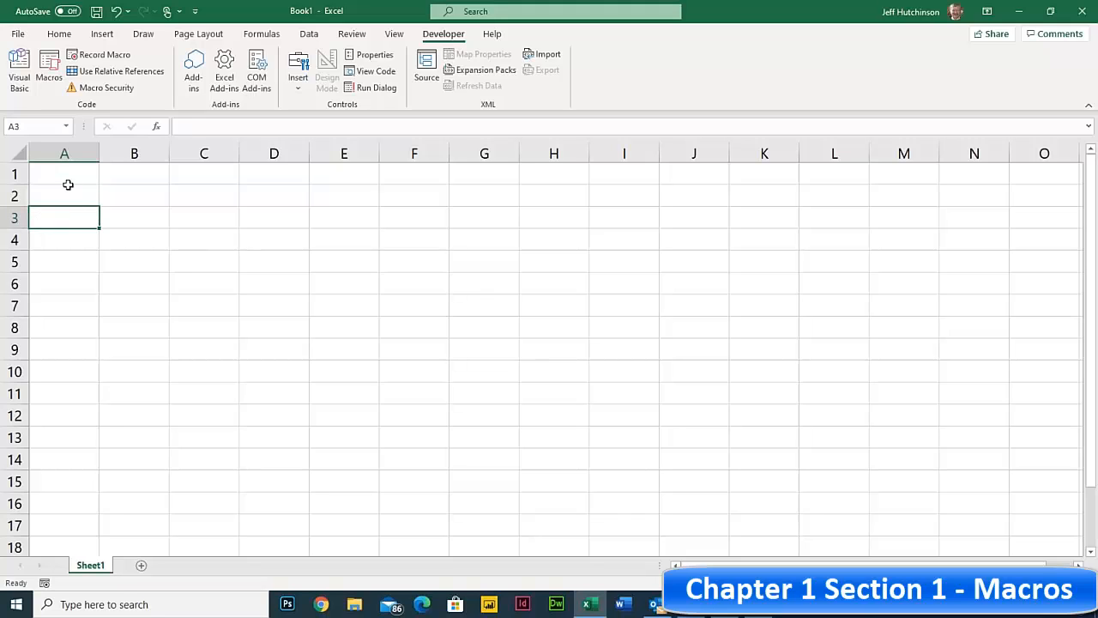
left_click(69, 176)
- Toggle Use Relative References on and back off, leaving cell B1 selected
left_click(139, 174)
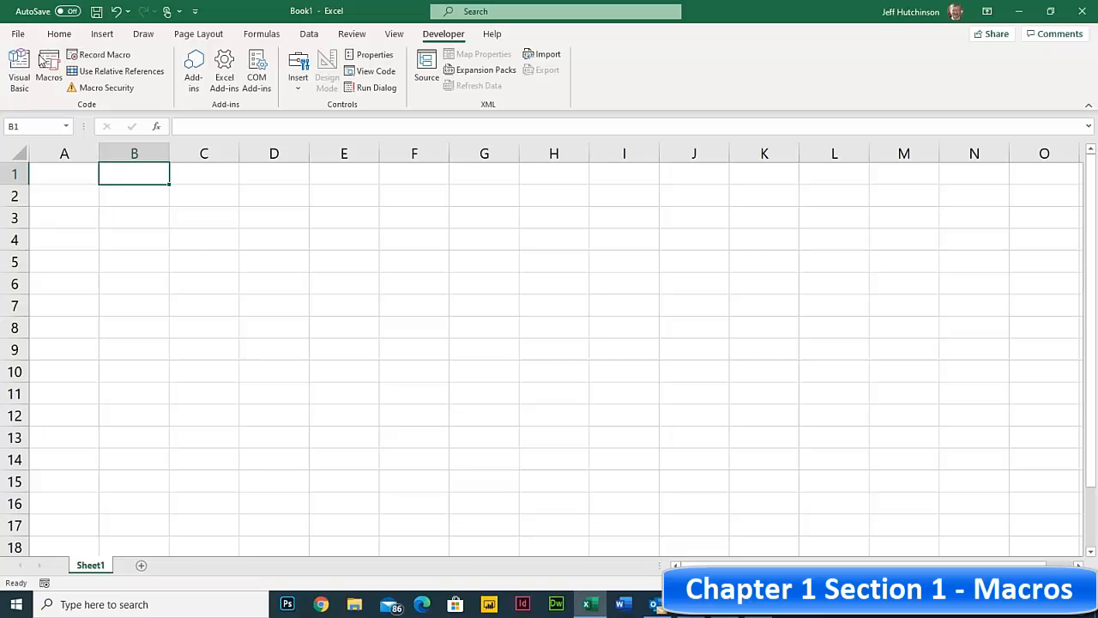
left_click(122, 74)
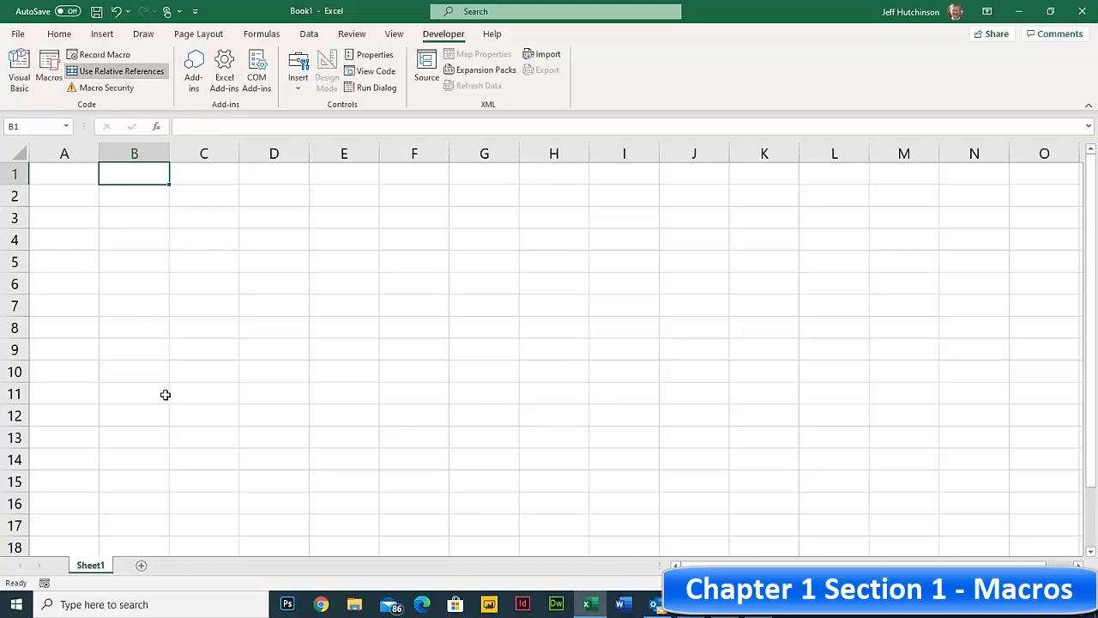
left_click(110, 76)
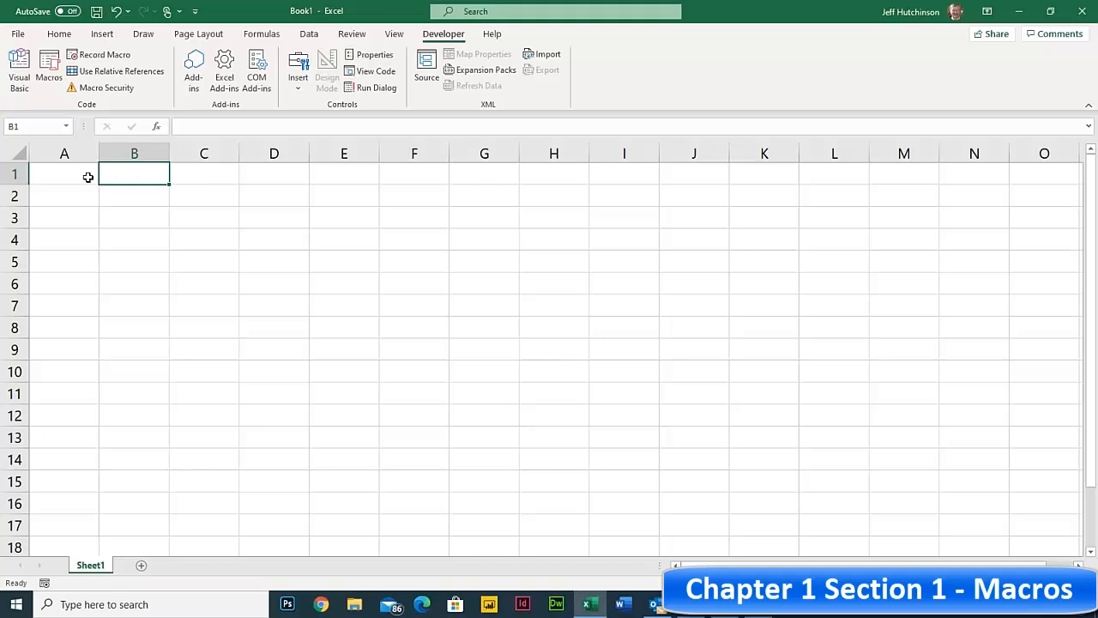
left_click(130, 195)
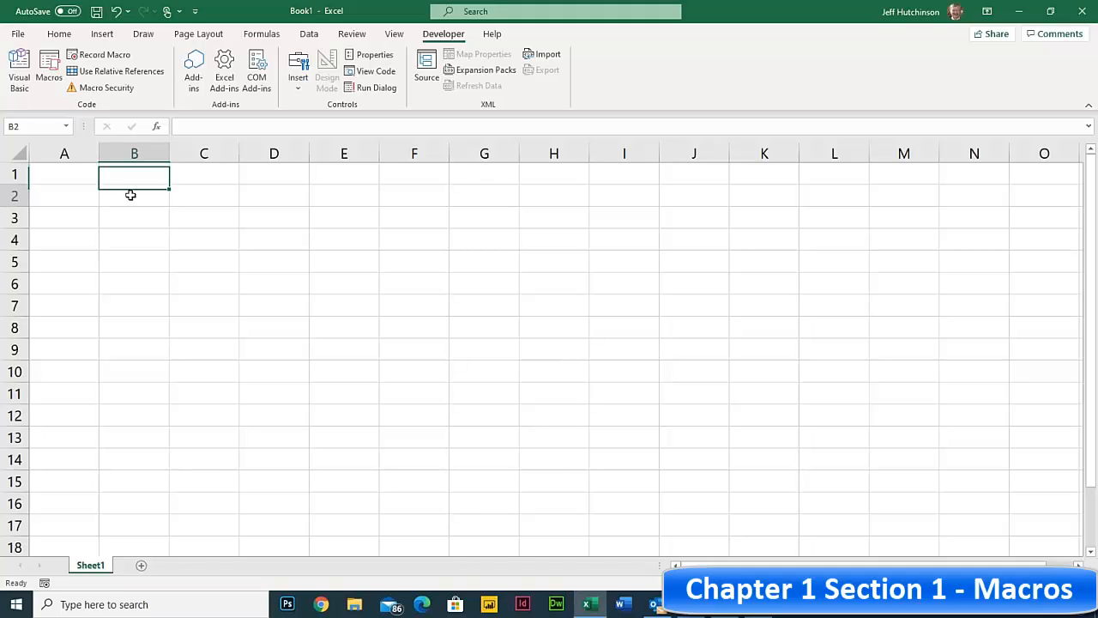
left_click(131, 175)
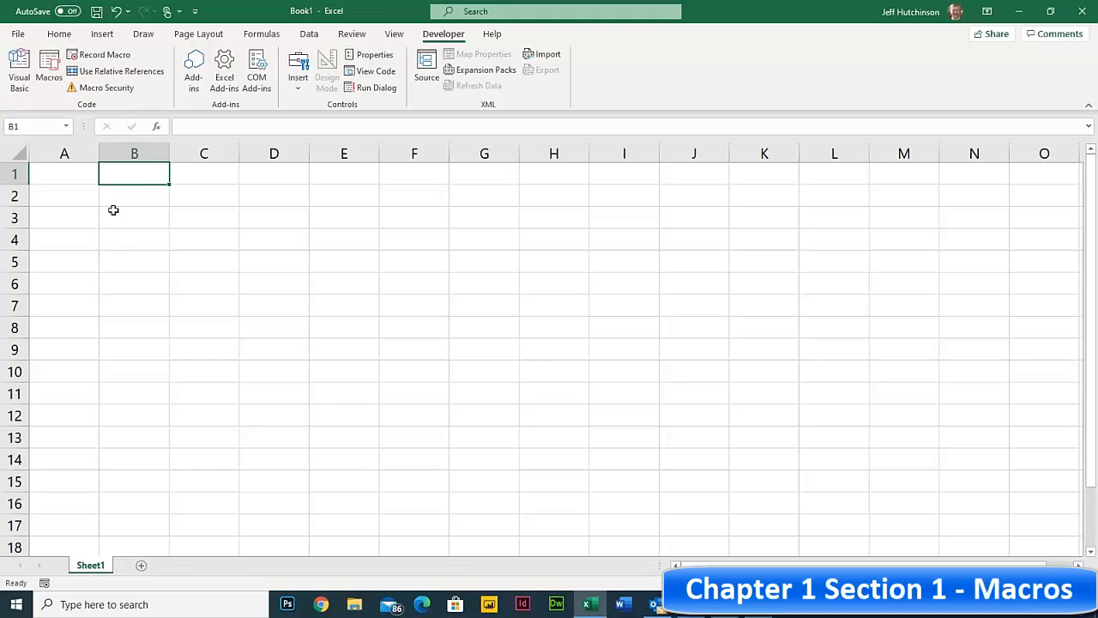
- Name the new macro AddressABS1 with shortcut Ctrl+Shift+A in the Personal Macro Workbook
left_click(97, 58)
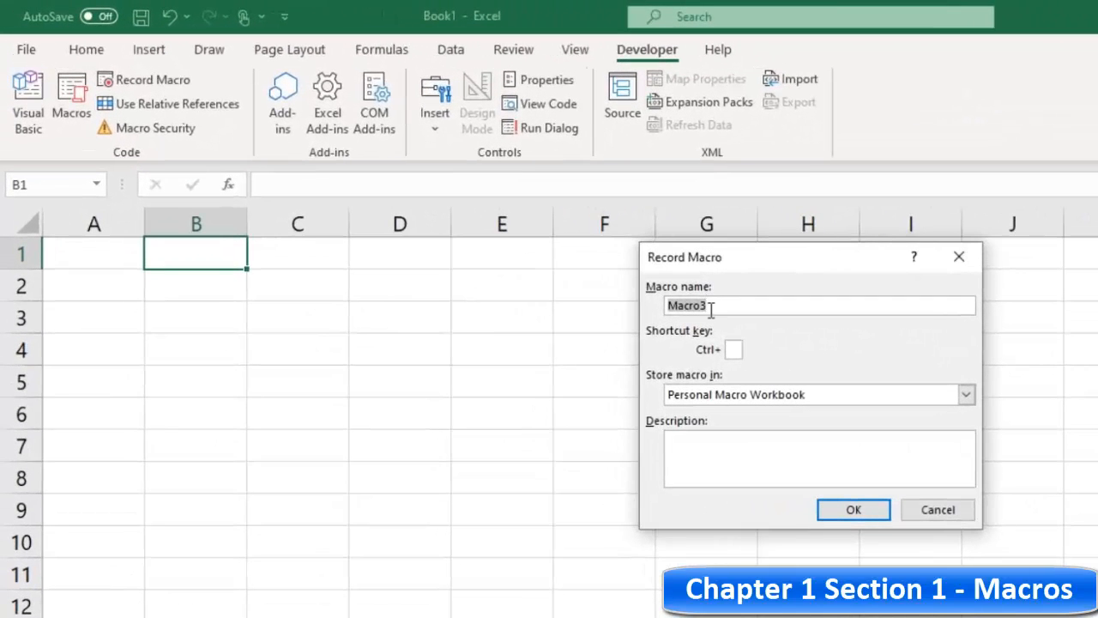
type("Address")
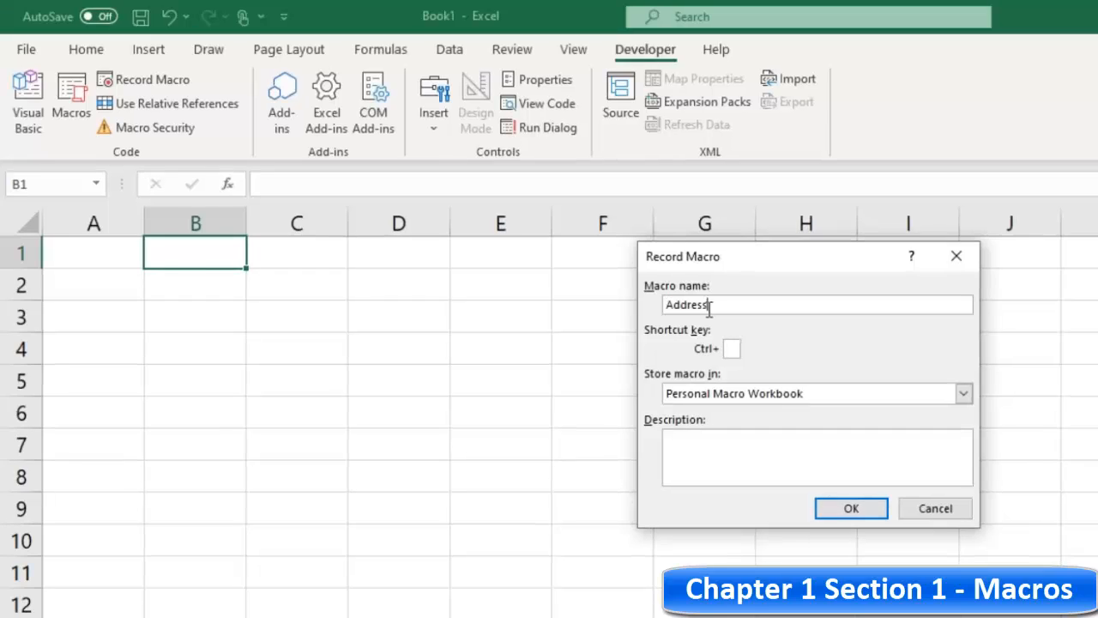
type("ABS")
type("1")
type("A")
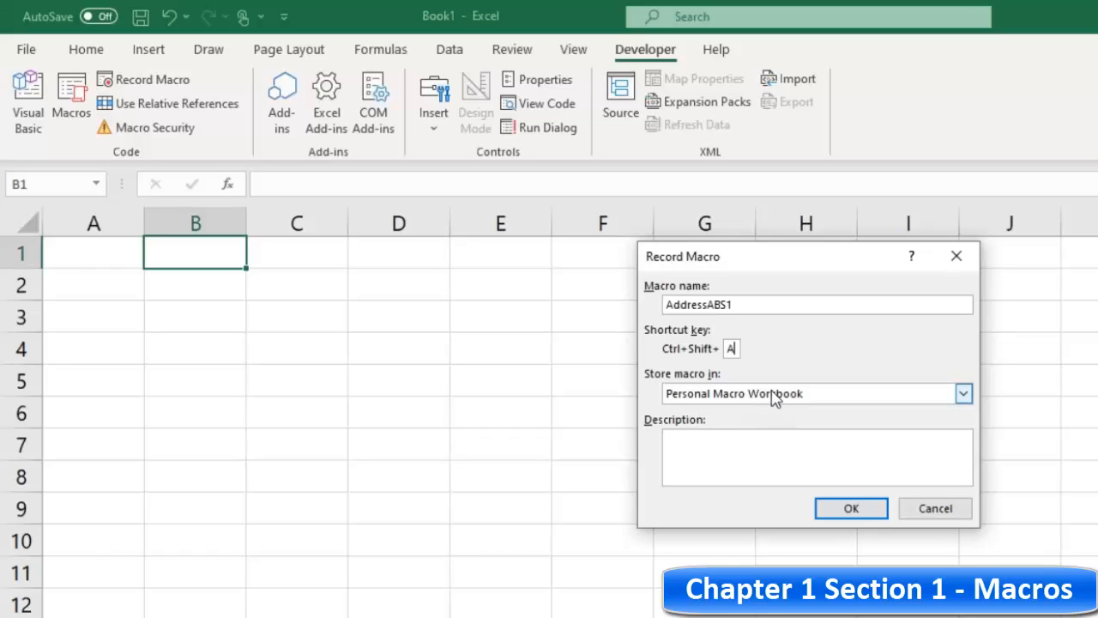
left_click(731, 441)
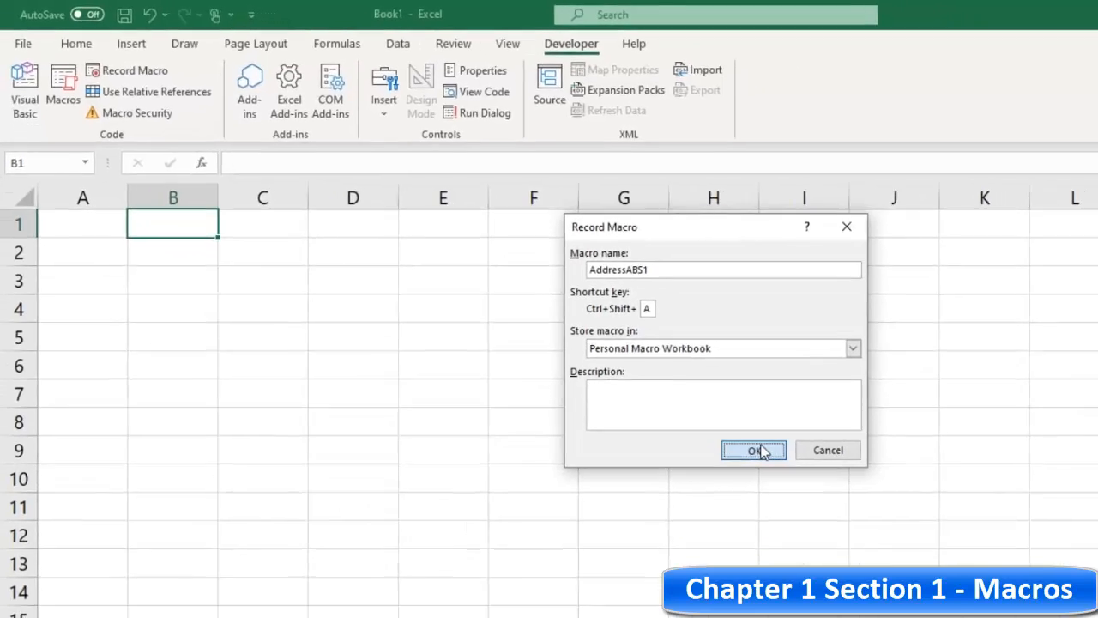
- Record entering a full name, street address and city/state into A1:A3, then stop recording
left_click(851, 508)
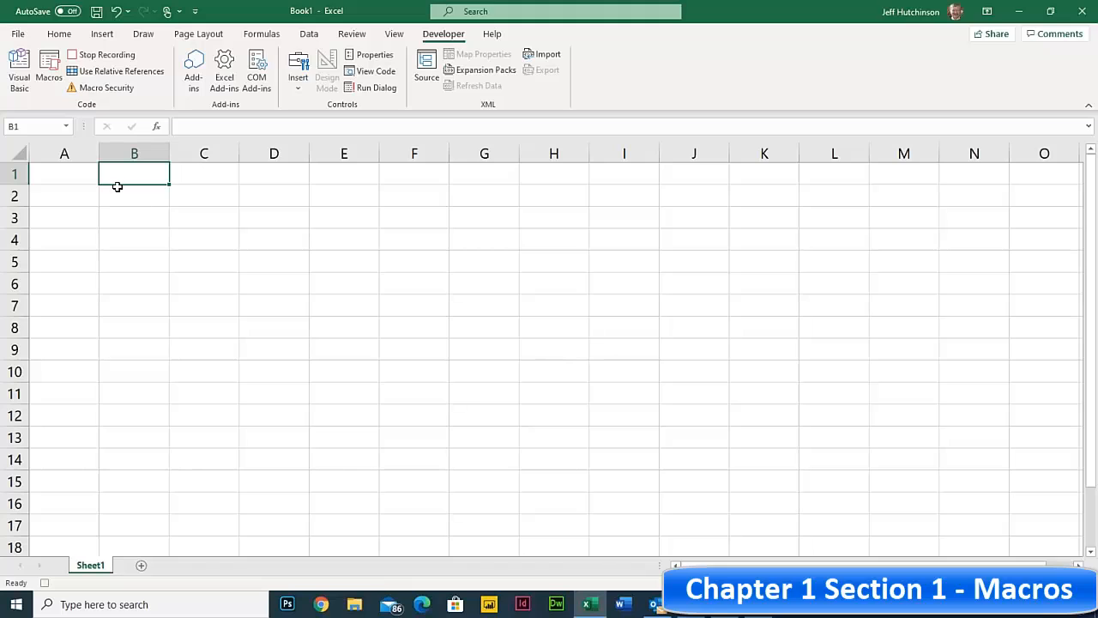
left_click(70, 173)
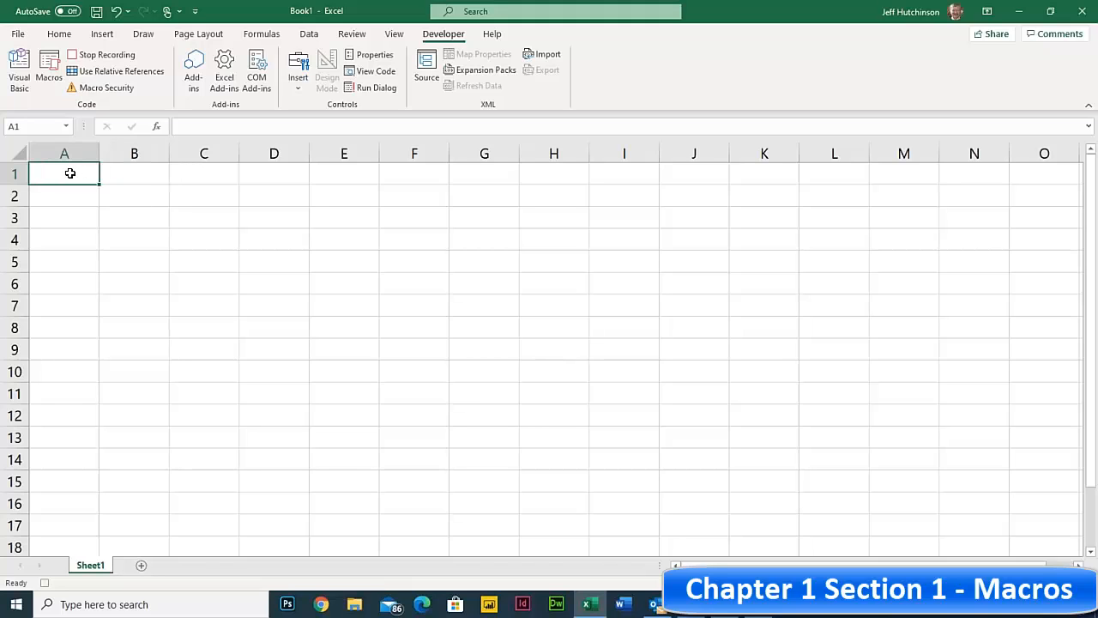
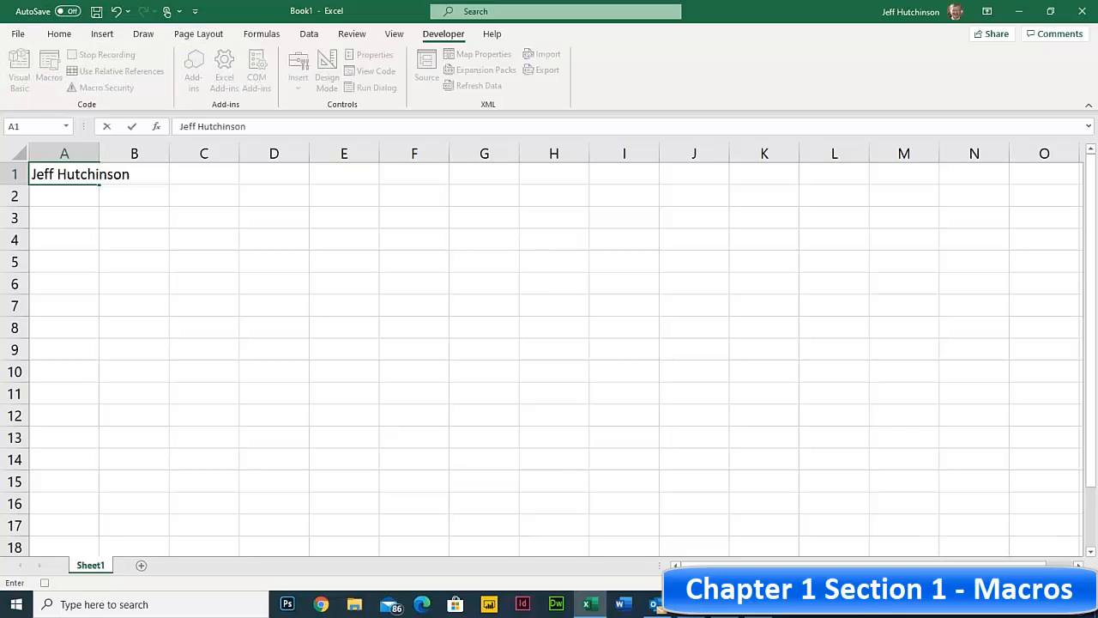
key("Return")
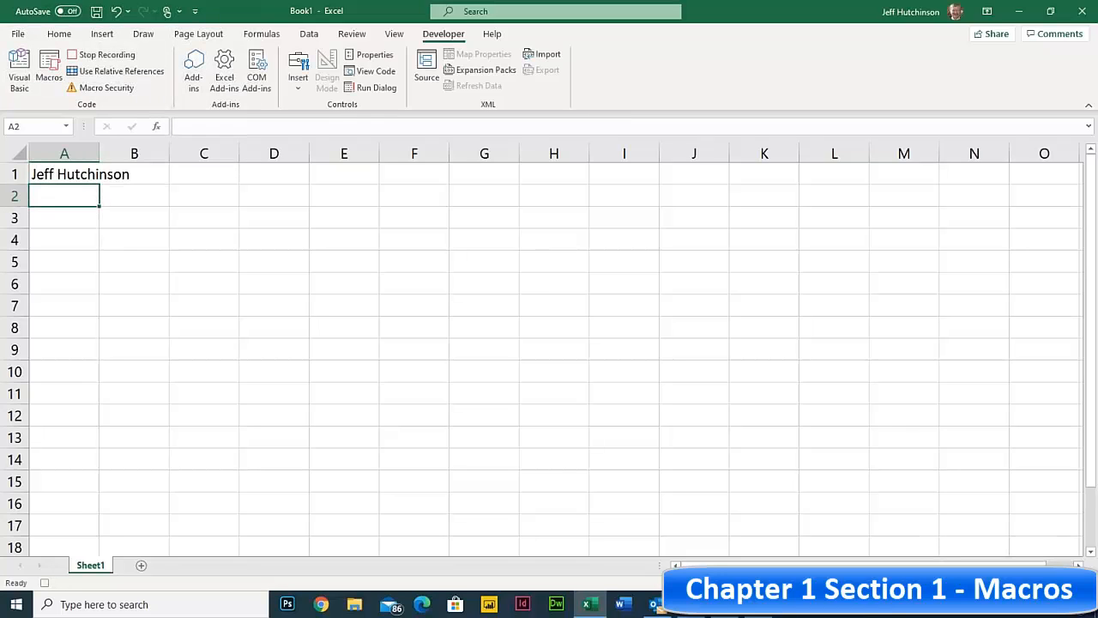
type("1234 Test St")
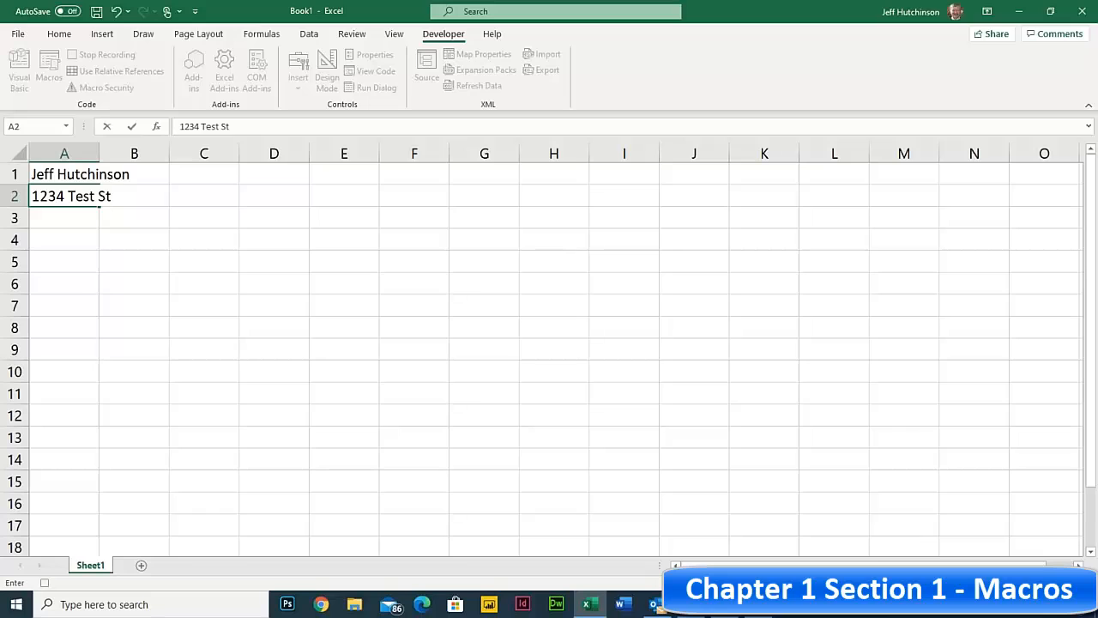
key("Return")
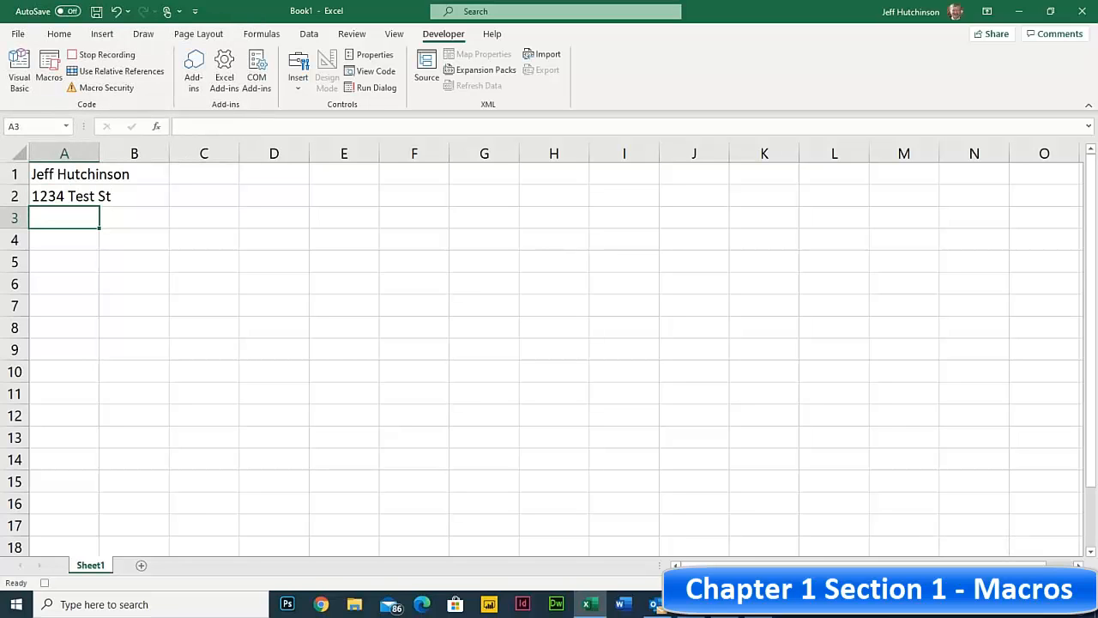
type("SLC, UT")
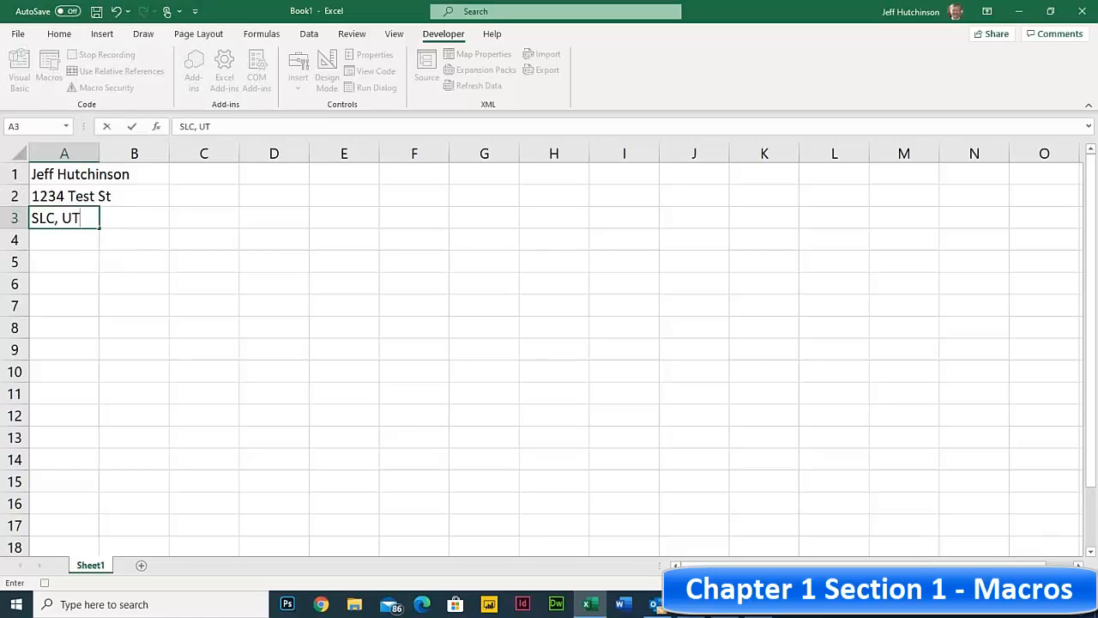
key("Return")
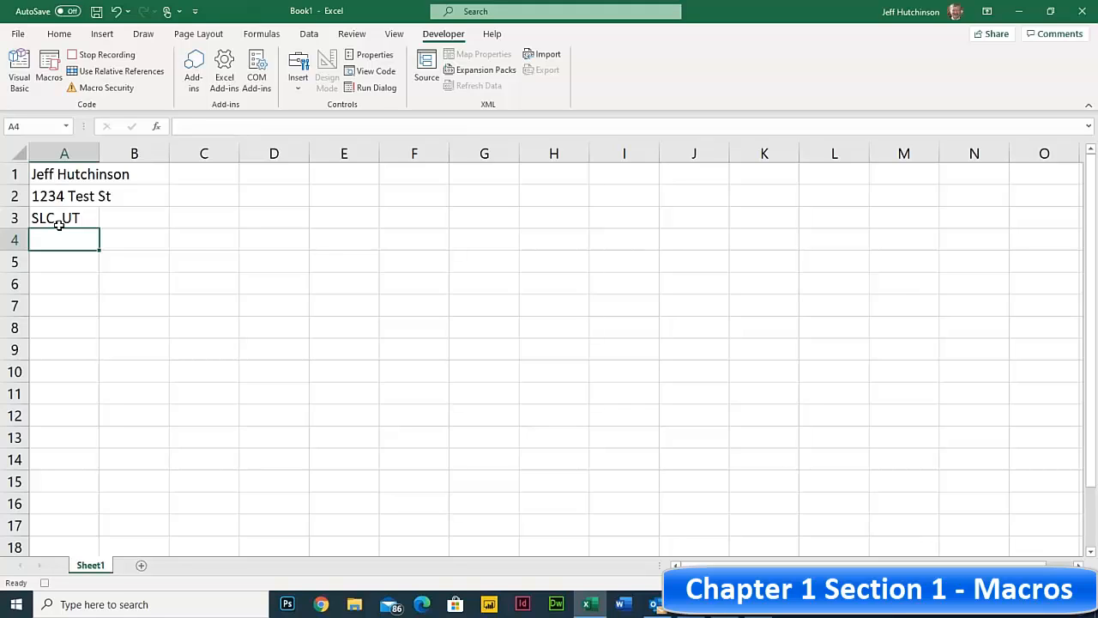
left_click(107, 55)
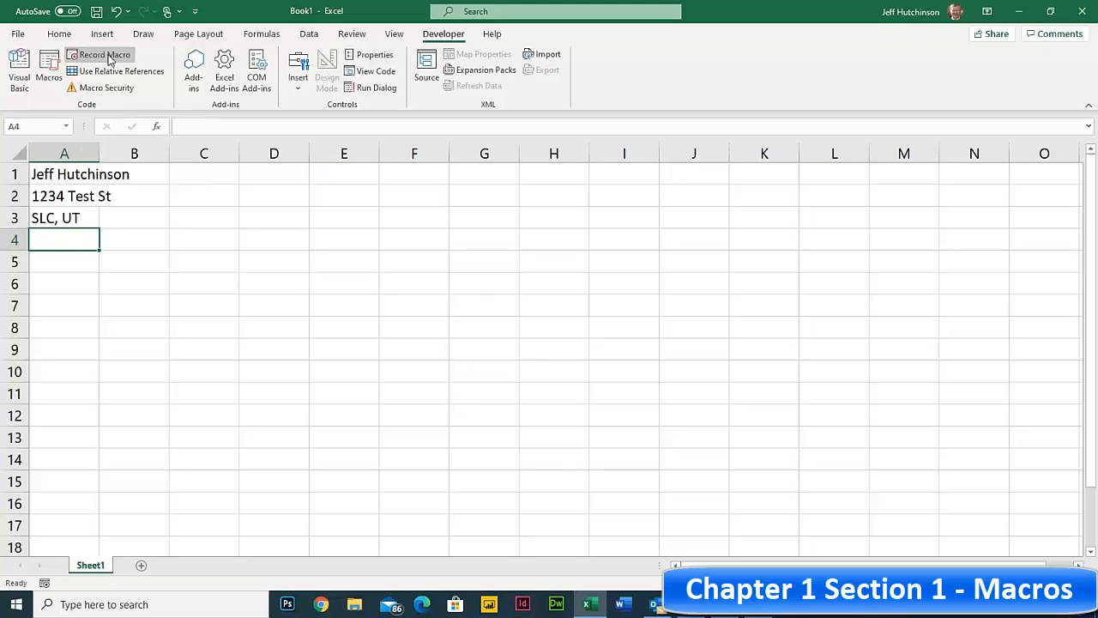
- From cell E6 with relative references on, name a new macro AddressREL1 with shortcut Ctrl+Shift+R
left_click(331, 280)
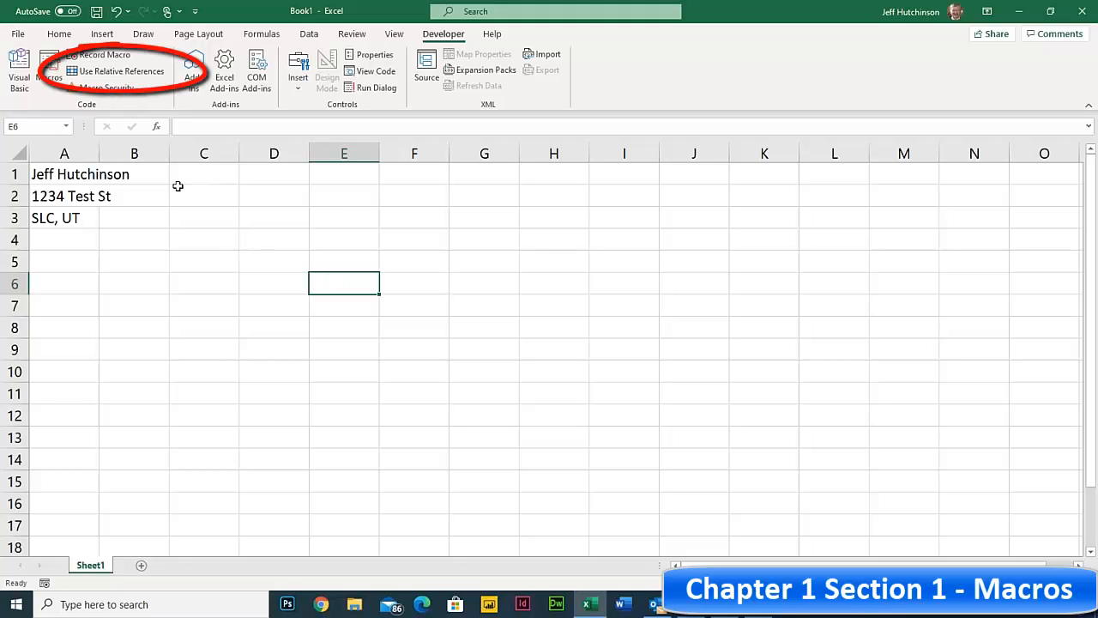
left_click(116, 72)
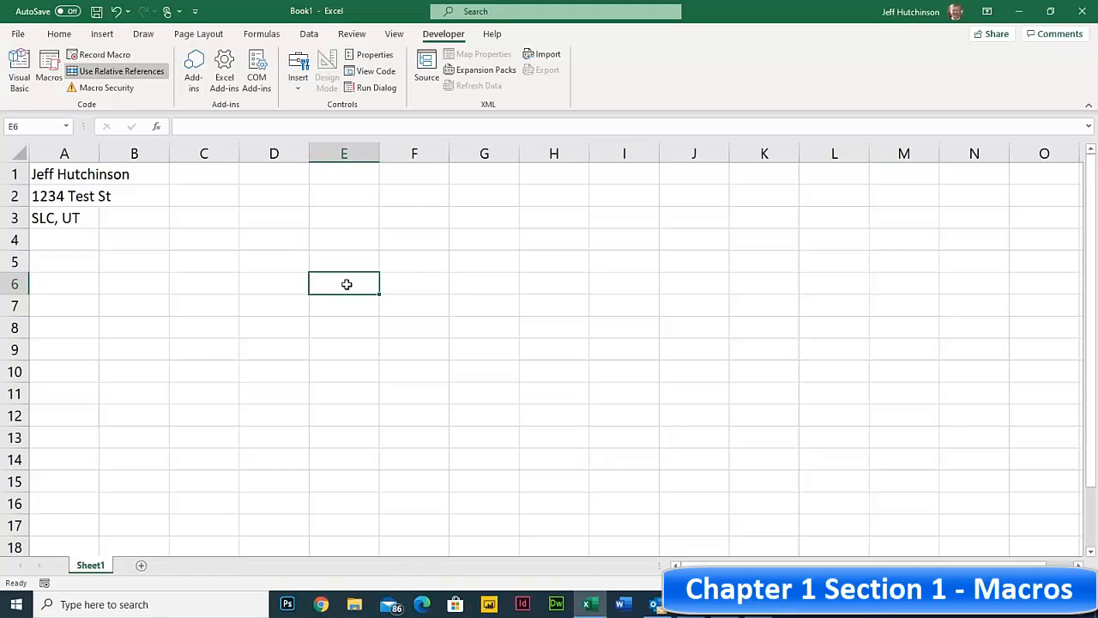
left_click(98, 56)
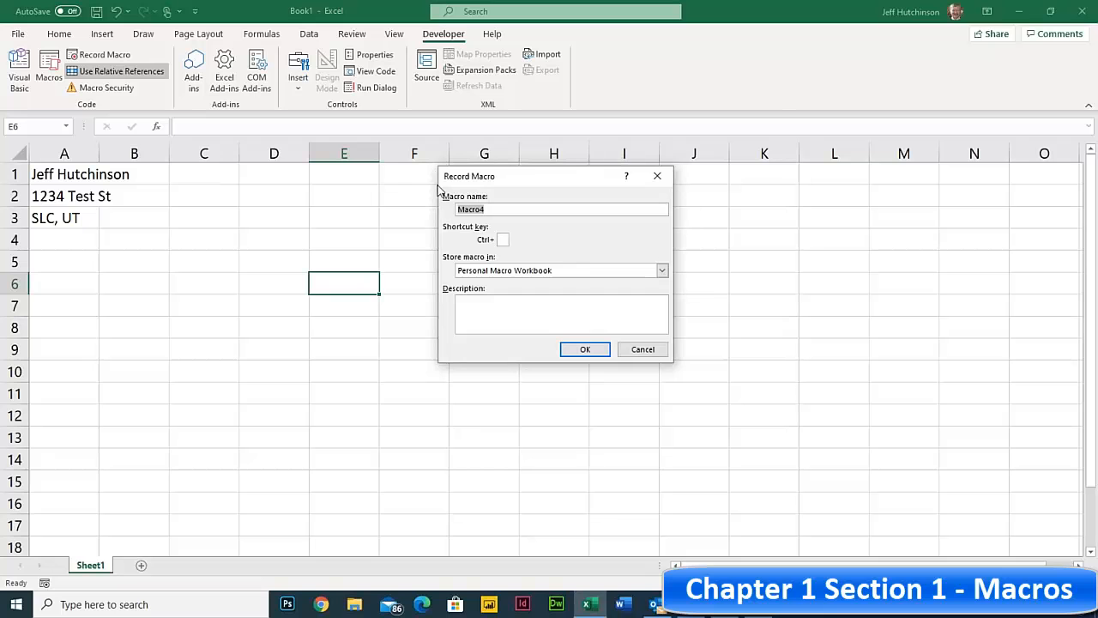
type("AddressRE")
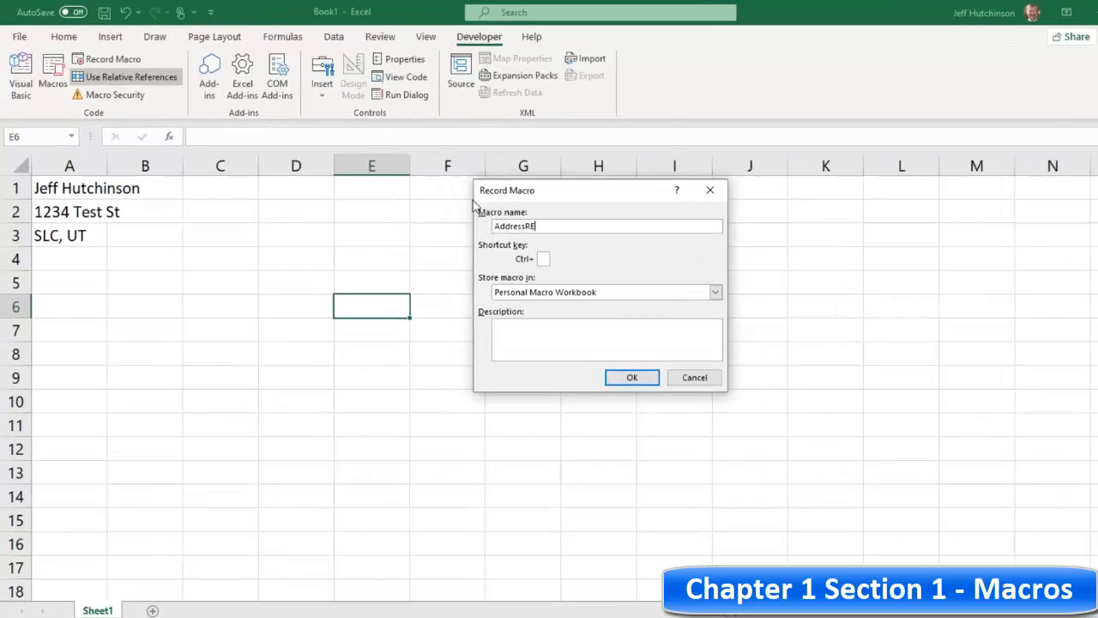
type("L1")
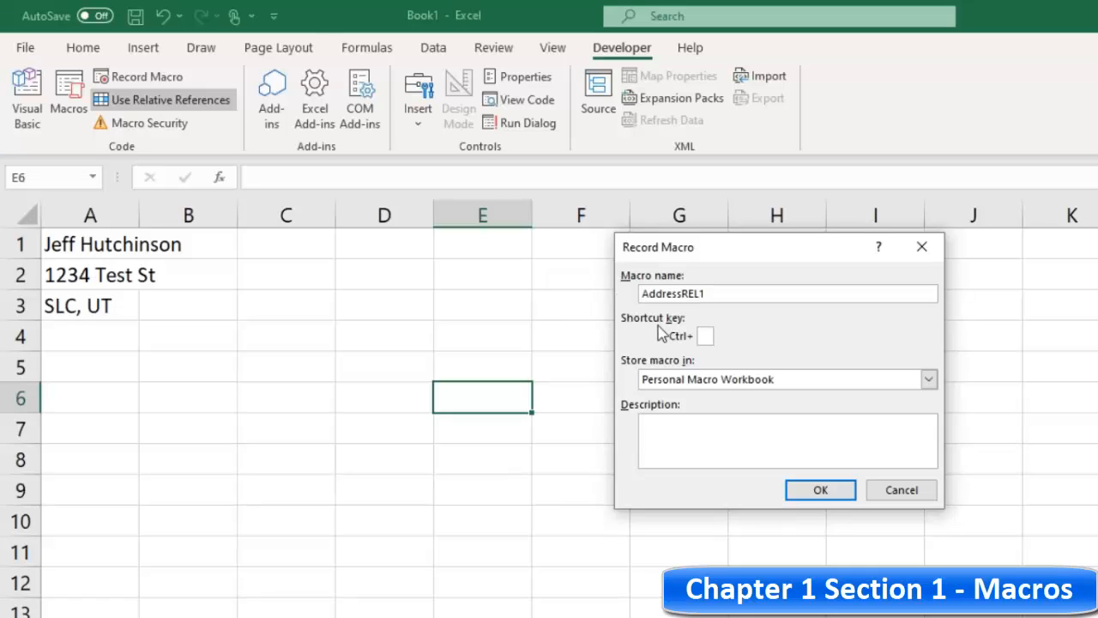
left_click(701, 336)
type("R")
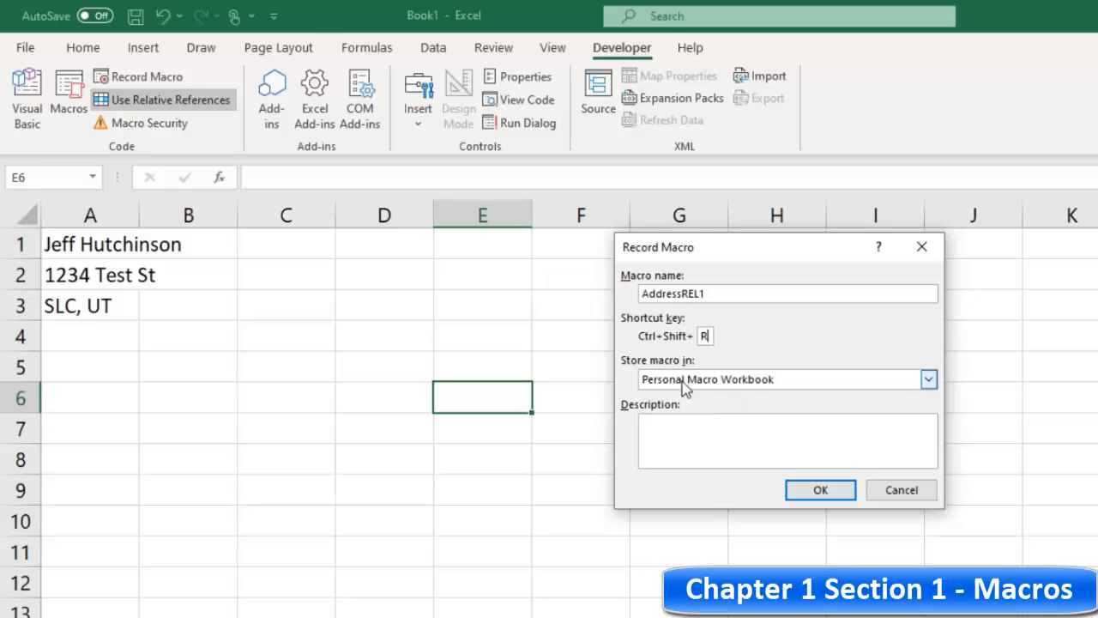
- Record AddressREL1 typing a person's name, street address and city line into E6:E8, then stop recording
left_click(820, 491)
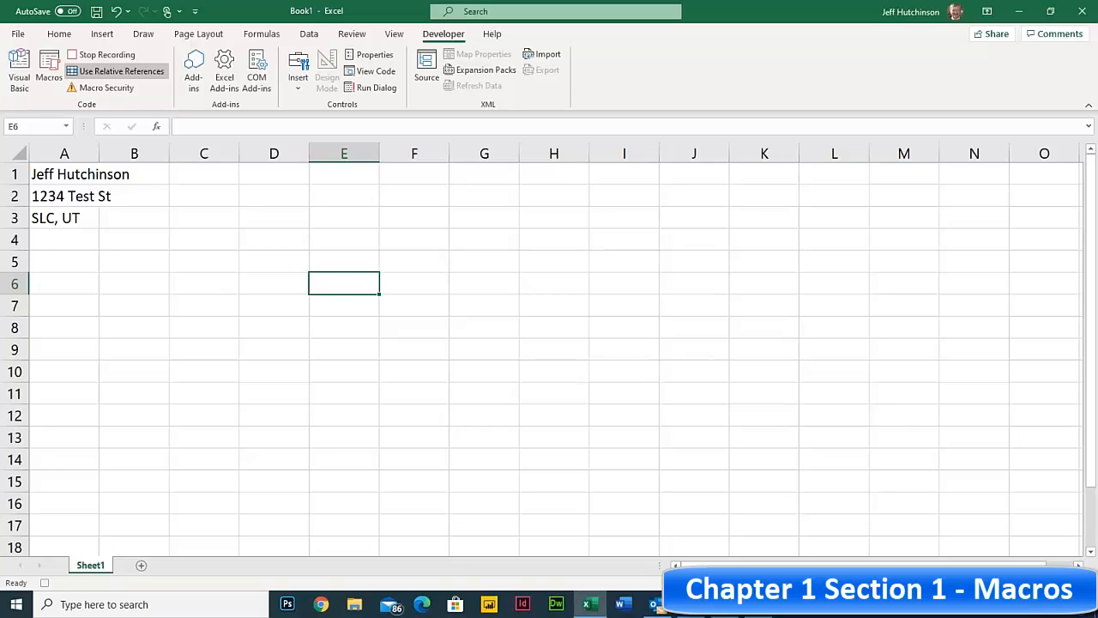
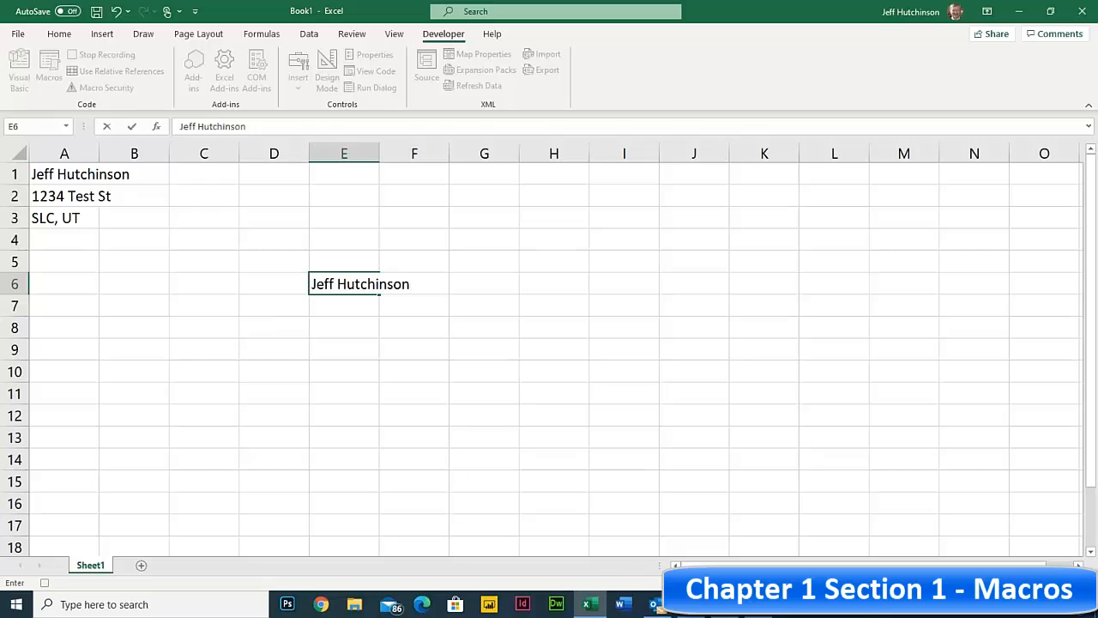
key("Return")
type("1234 Test st")
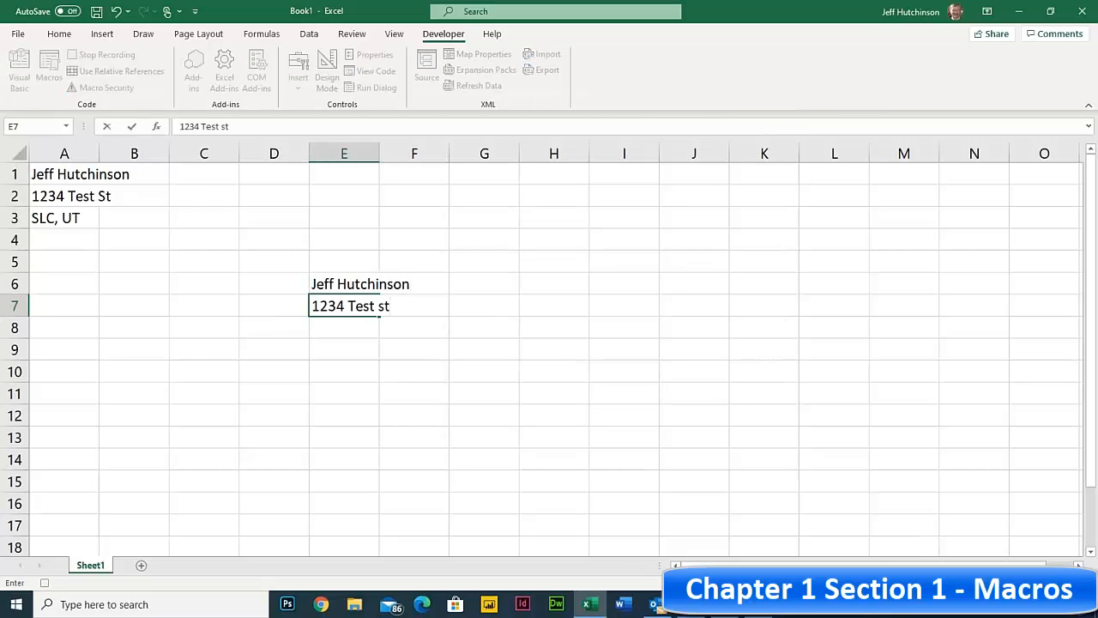
key("Return")
type("Test, USA")
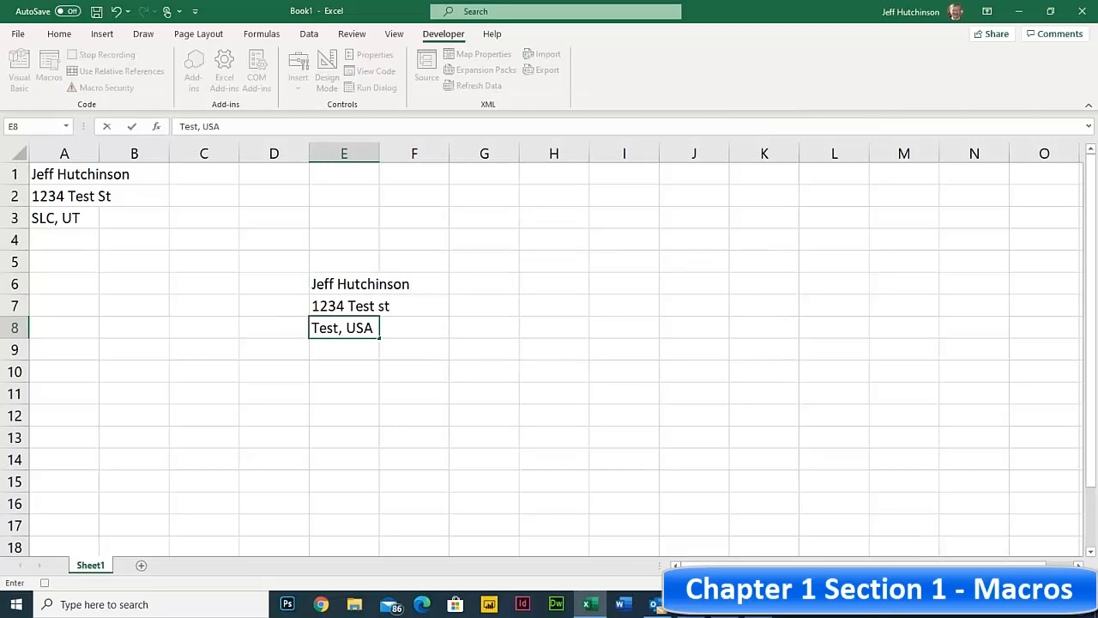
key("ctrl+Return")
key("Return")
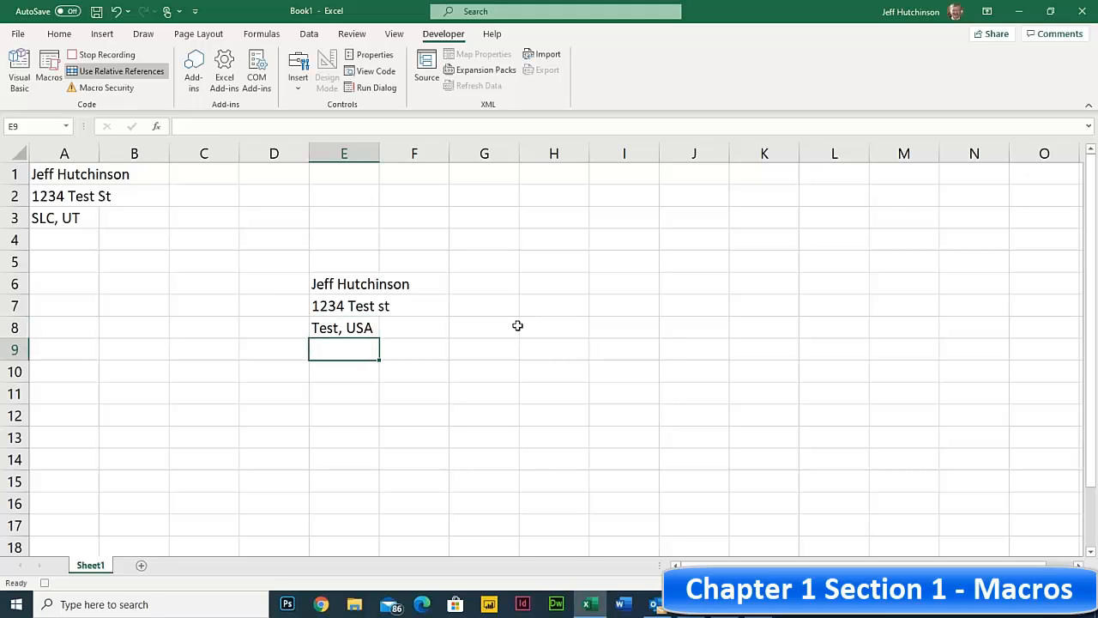
left_click(103, 55)
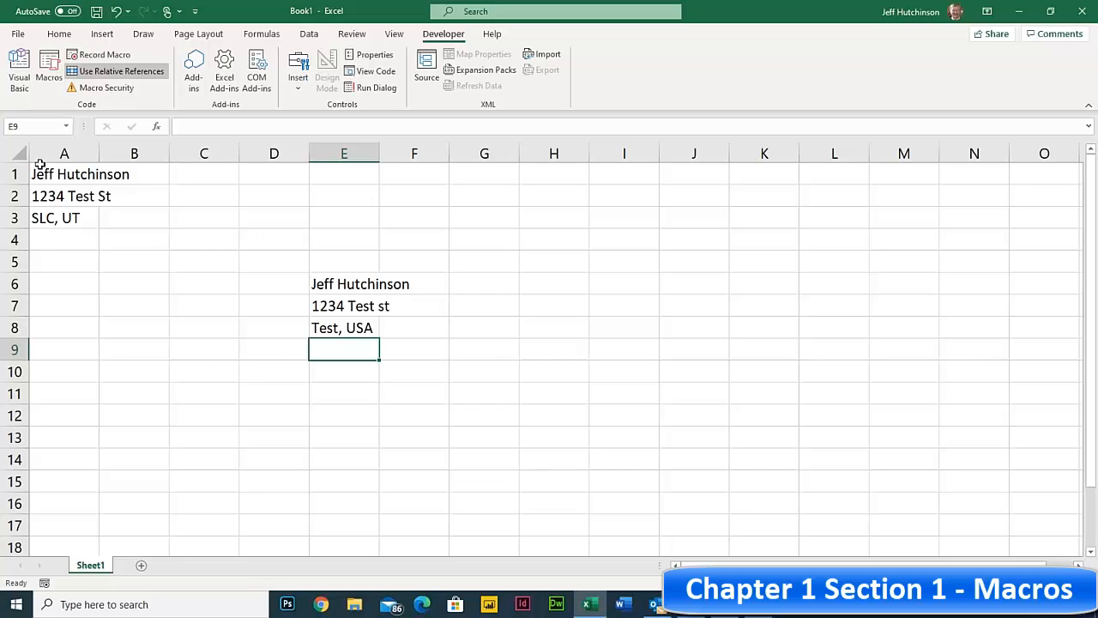
- Clear A1:F9, then from E5 run AddressABS1 with Ctrl+Shift+A to refill A1:A3
left_click_drag(41, 172, 409, 351)
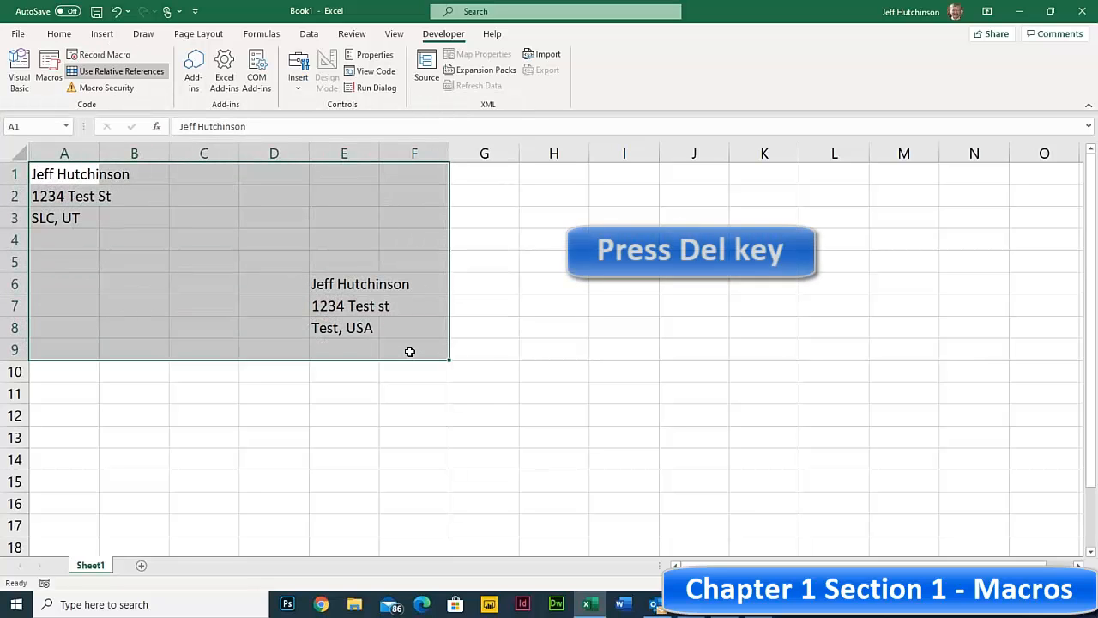
key("Delete")
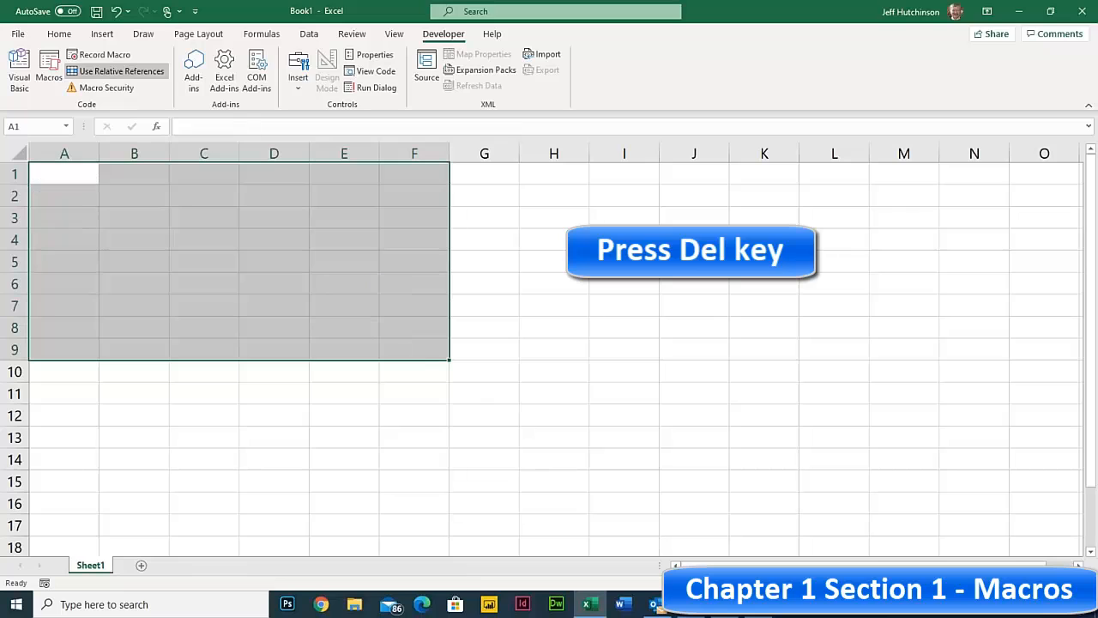
left_click(129, 189)
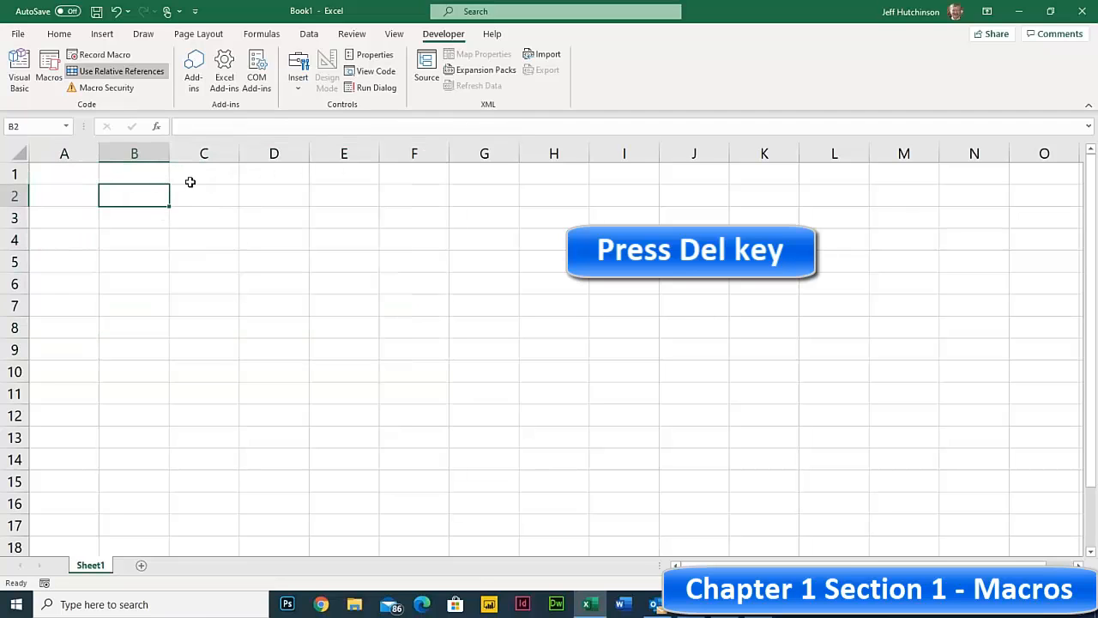
left_click(365, 254)
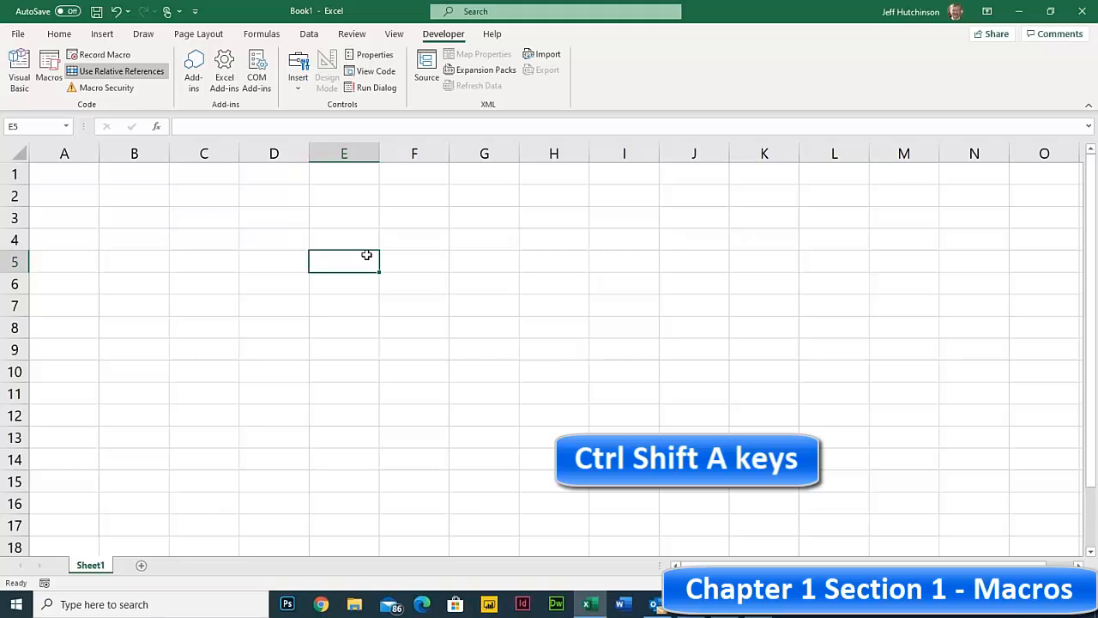
key("ctrl+shift+a")
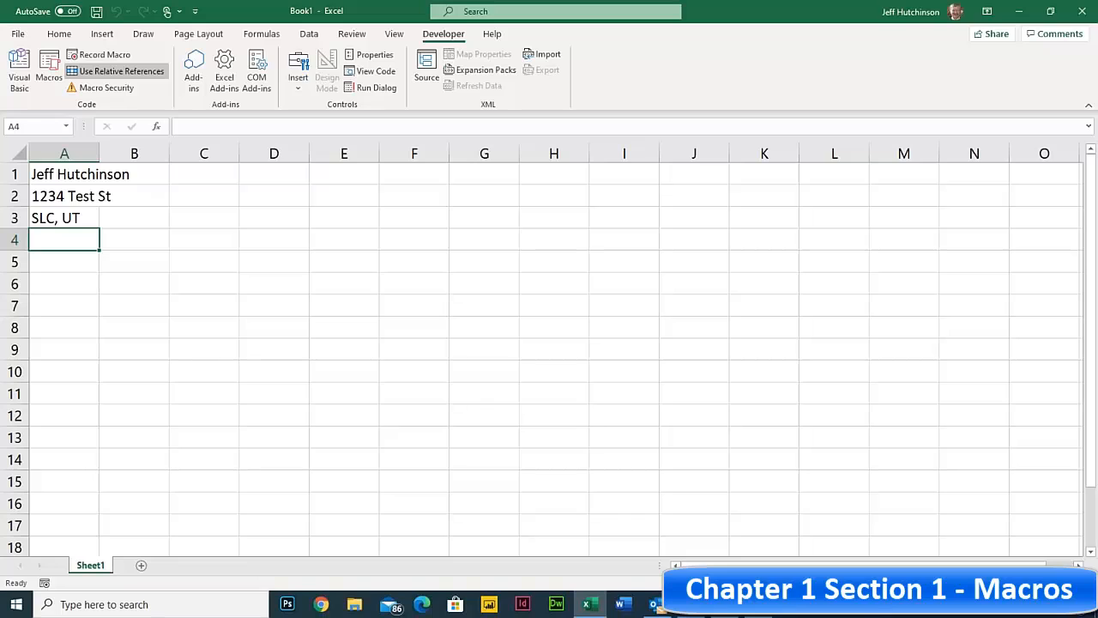
- From F5, run AddressREL1 with Ctrl+Shift+R so the address fills F5:F7, then select cells D3 and D4
left_click(400, 267)
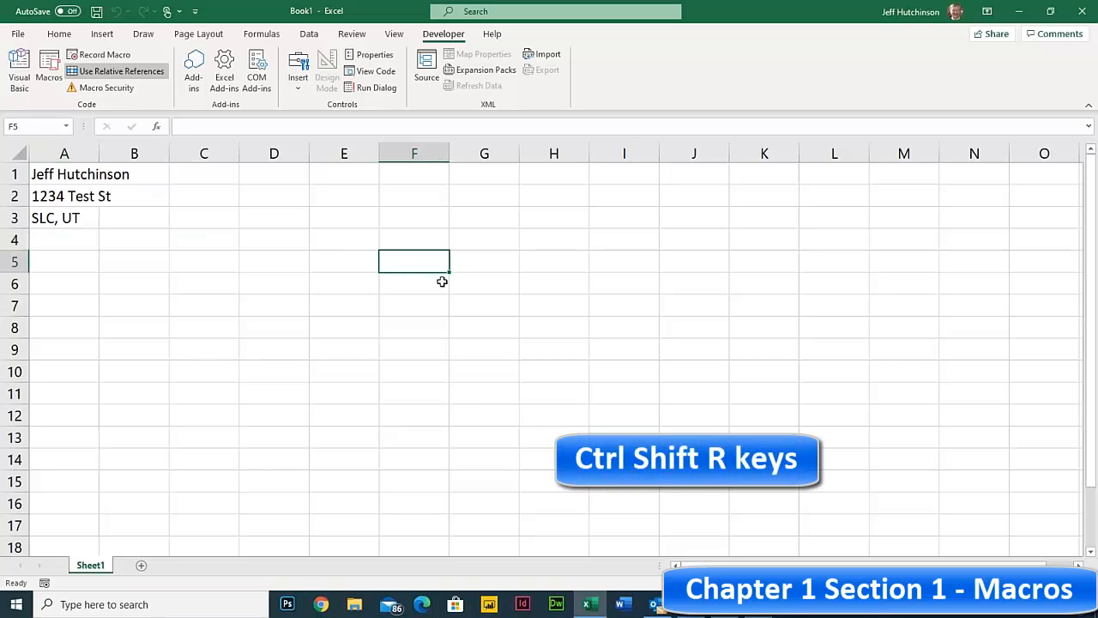
key("ctrl+shift+r")
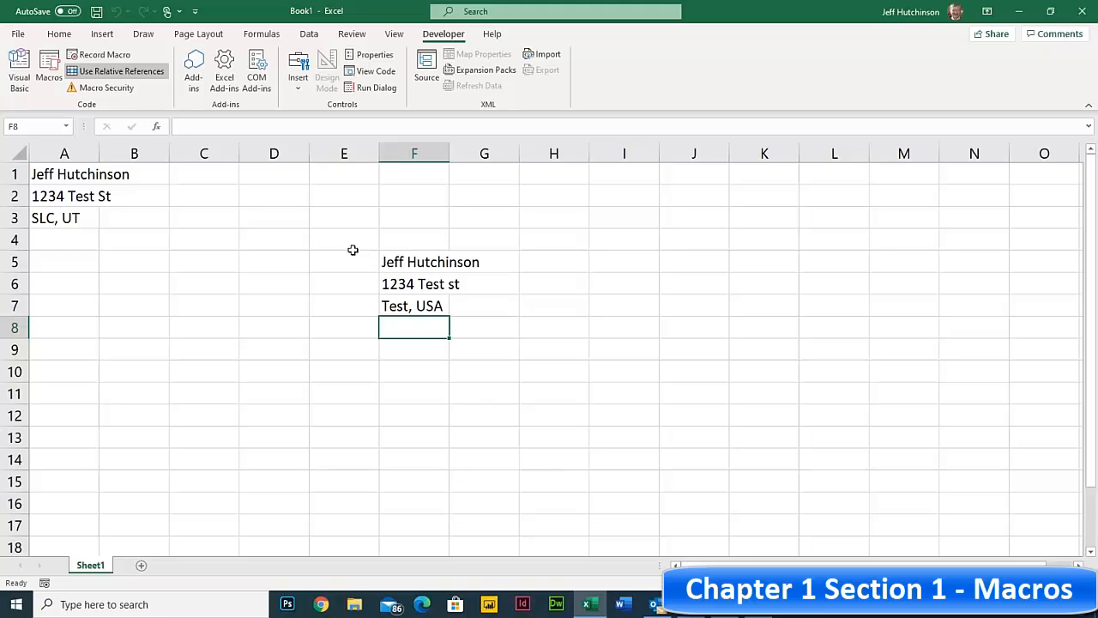
left_click(305, 233)
left_click(275, 216)
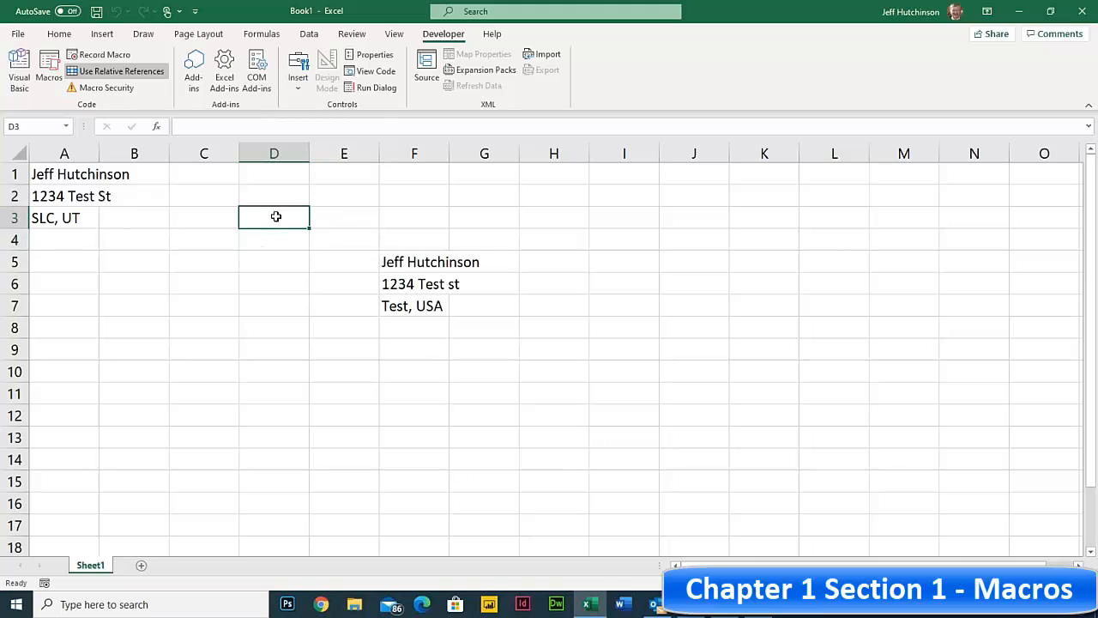
left_click(262, 240)
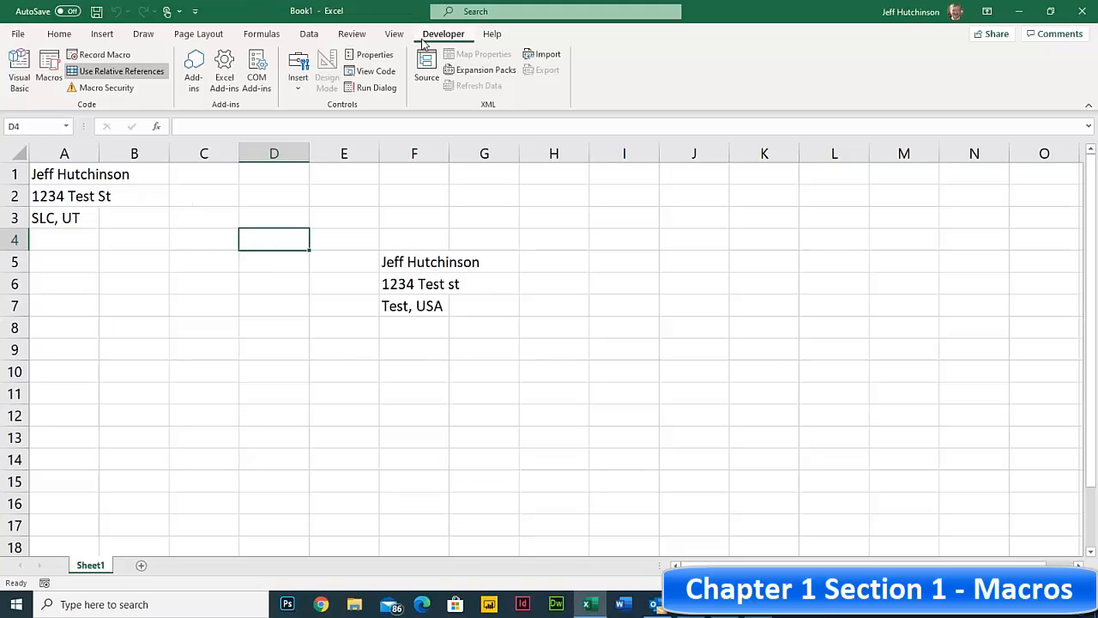
- Launch the Visual Basic editor and select the Book1, then PERSONAL.XLSB projects in the Project pane
left_click(21, 73)
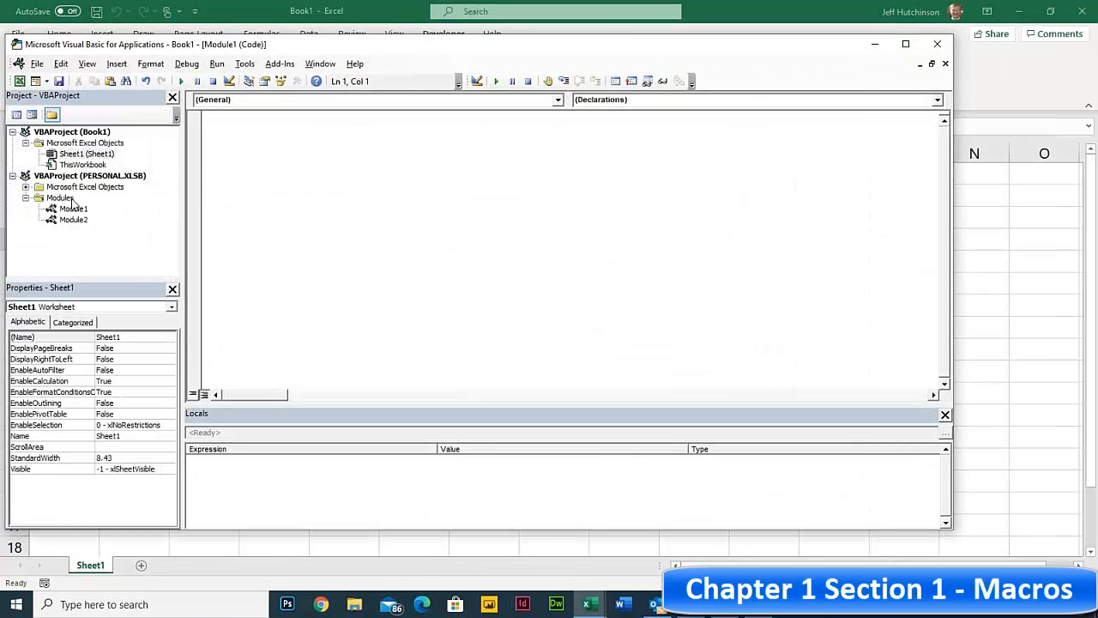
left_click(52, 134)
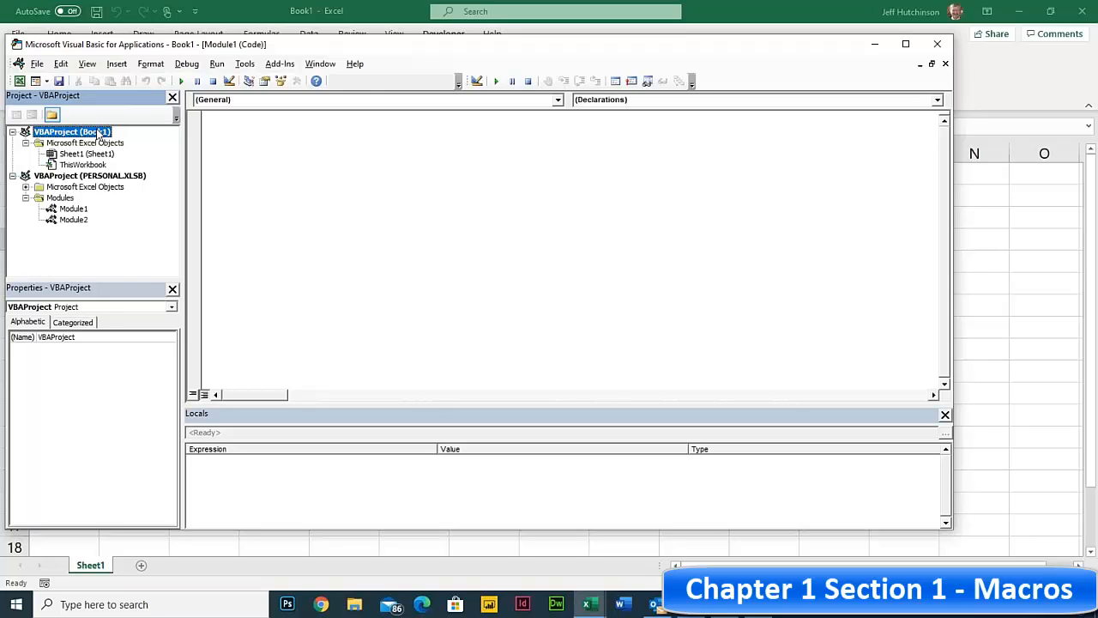
left_click(90, 176)
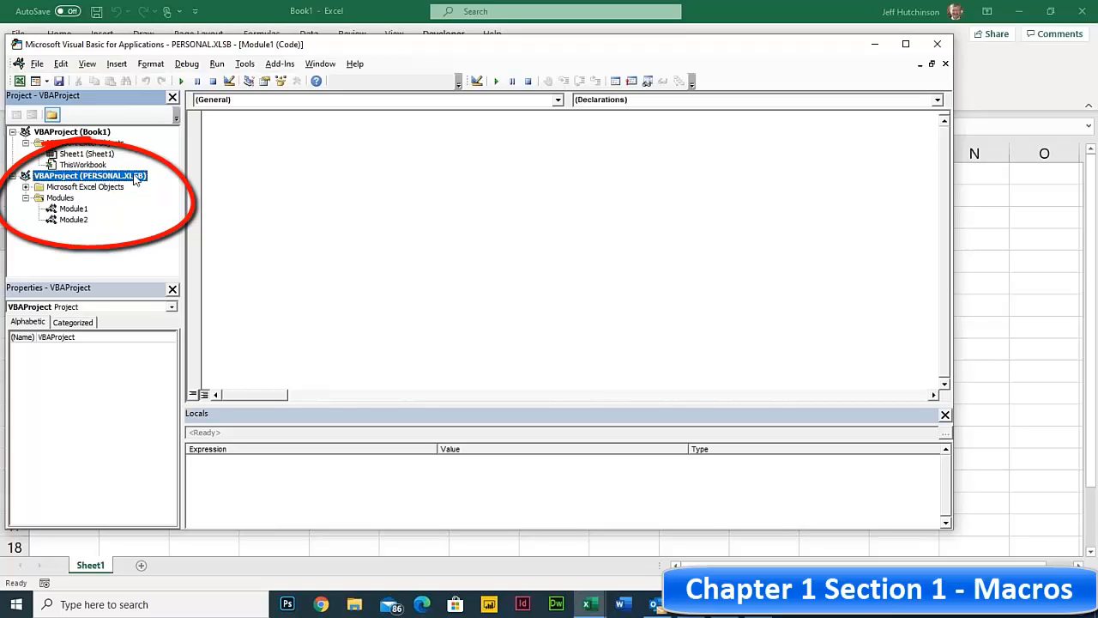
double_click(66, 211)
double_click(73, 220)
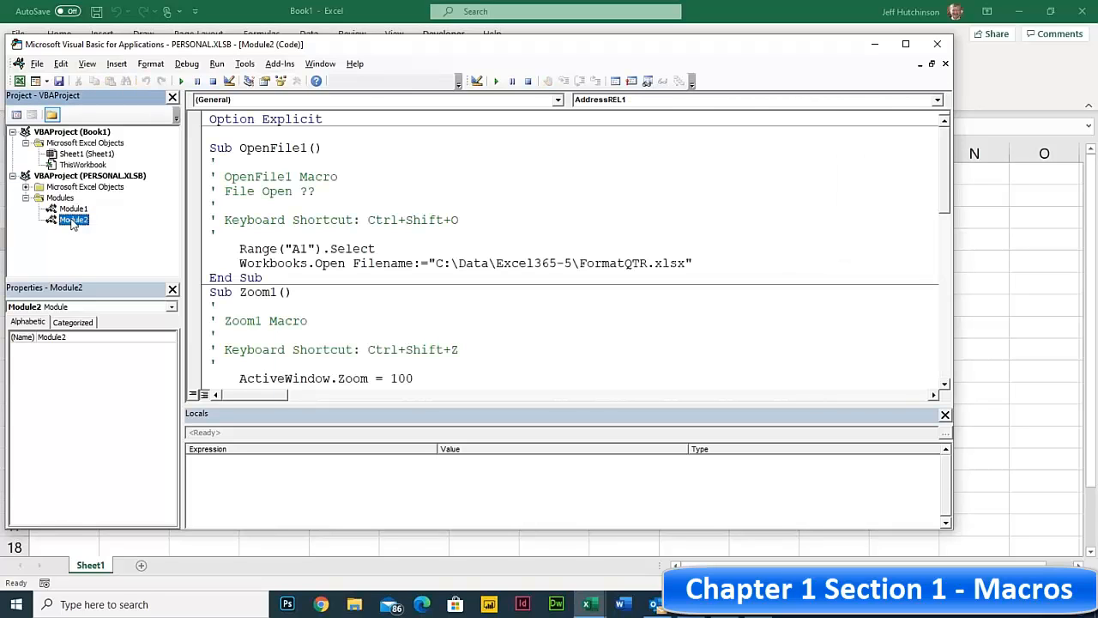
left_click(69, 209)
double_click(69, 221)
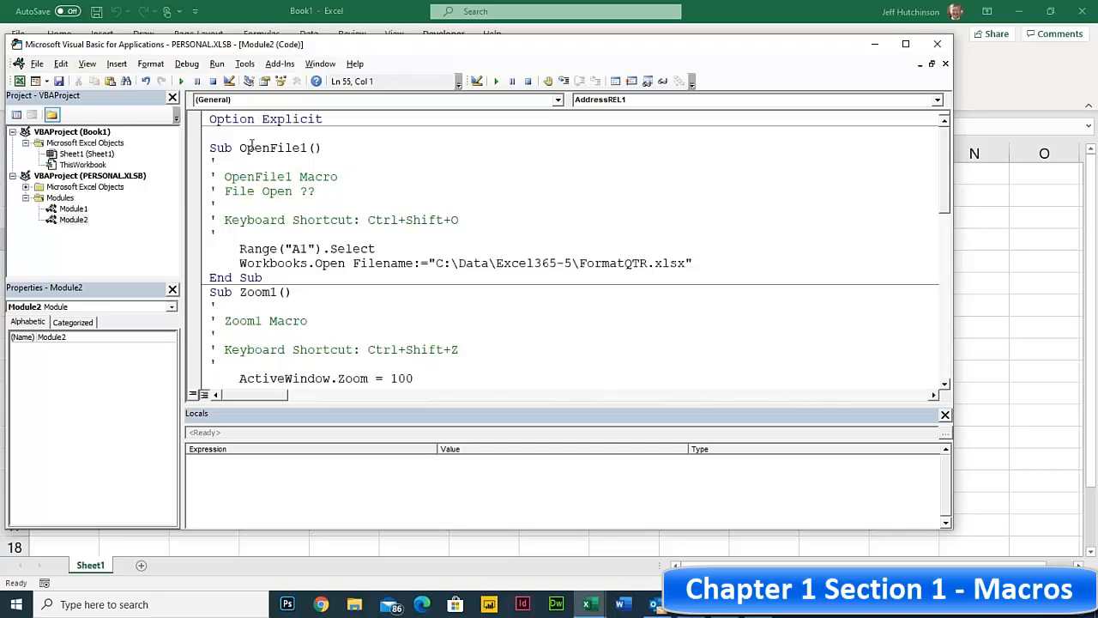
left_click_drag(244, 147, 328, 147)
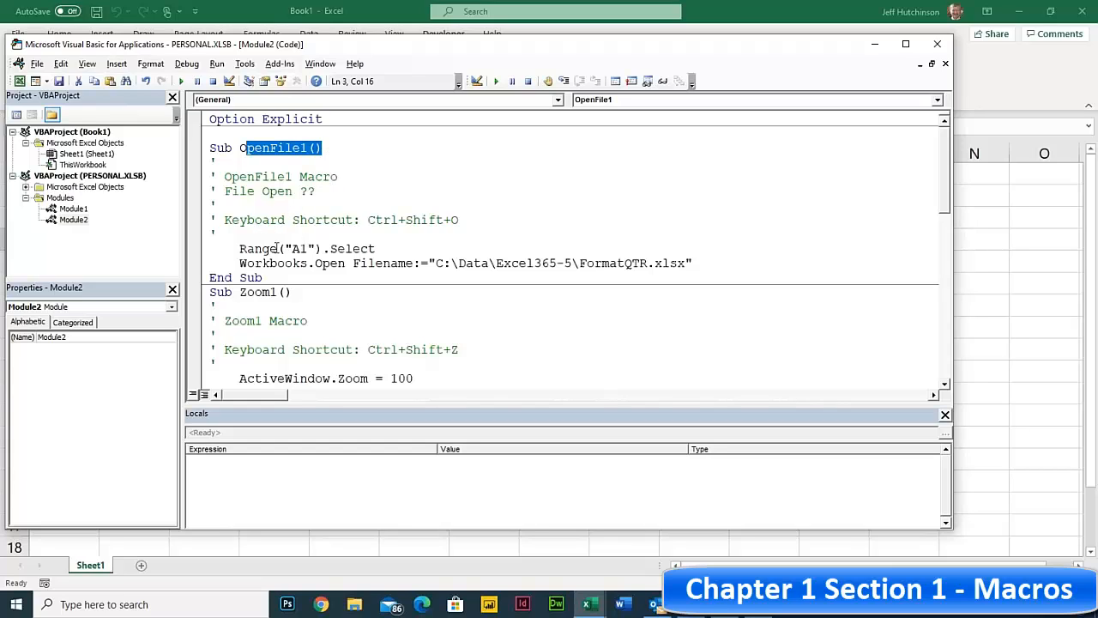
left_click(239, 248)
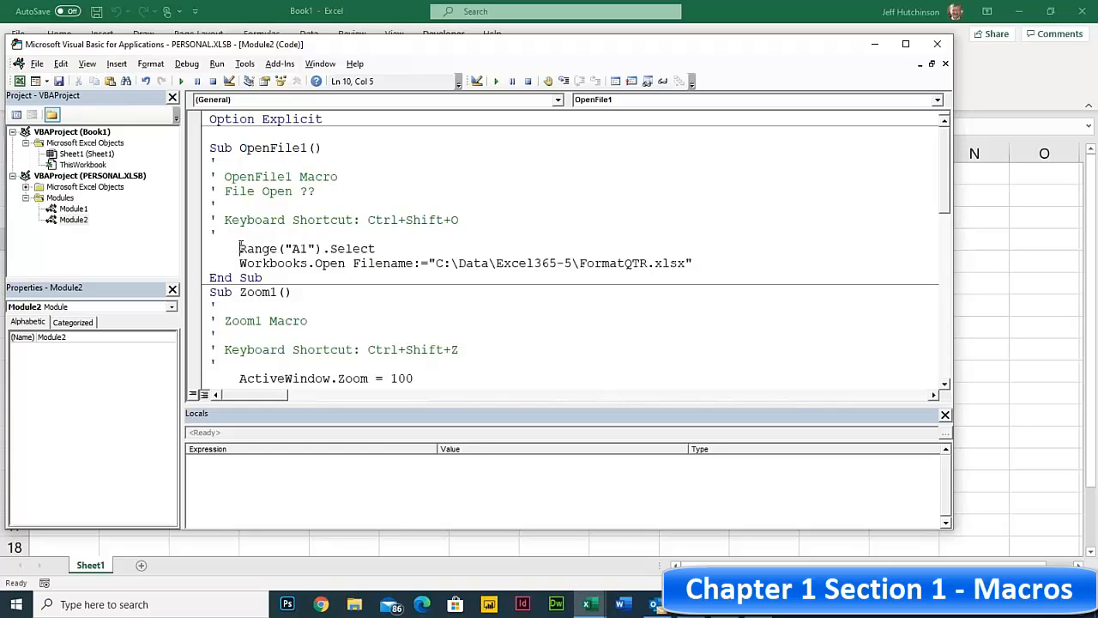
left_click_drag(378, 248, 261, 248)
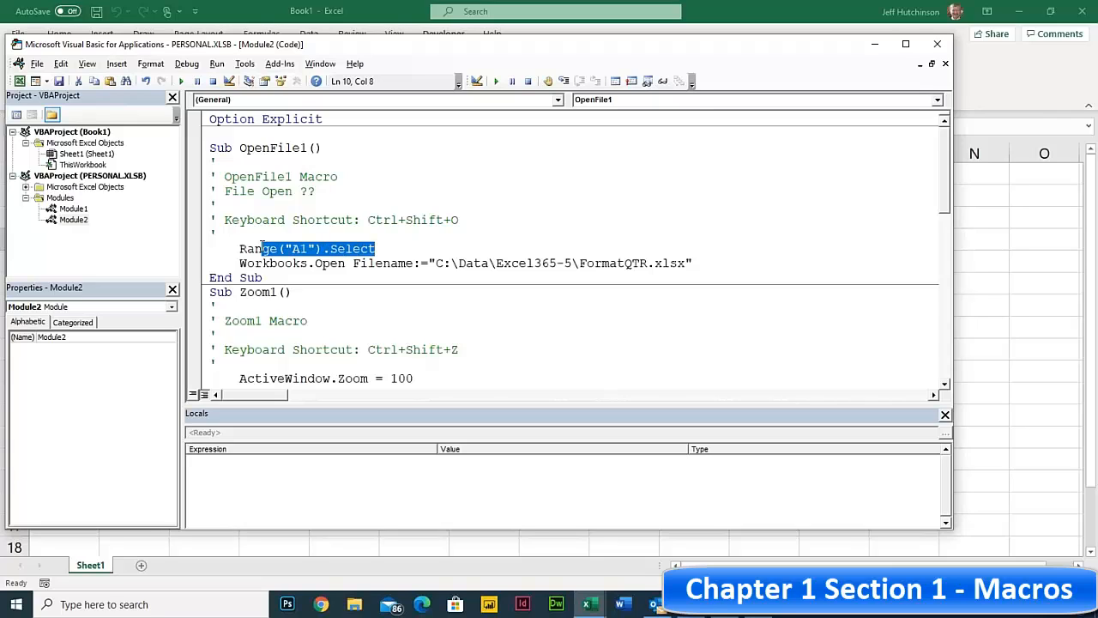
key("shift+Up")
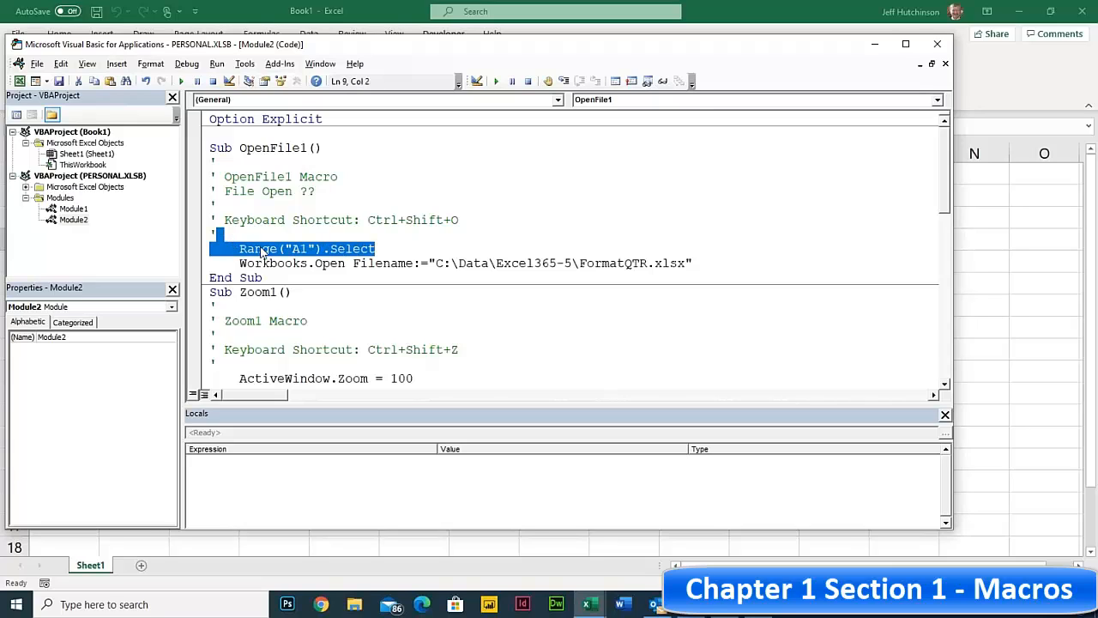
left_click(330, 248)
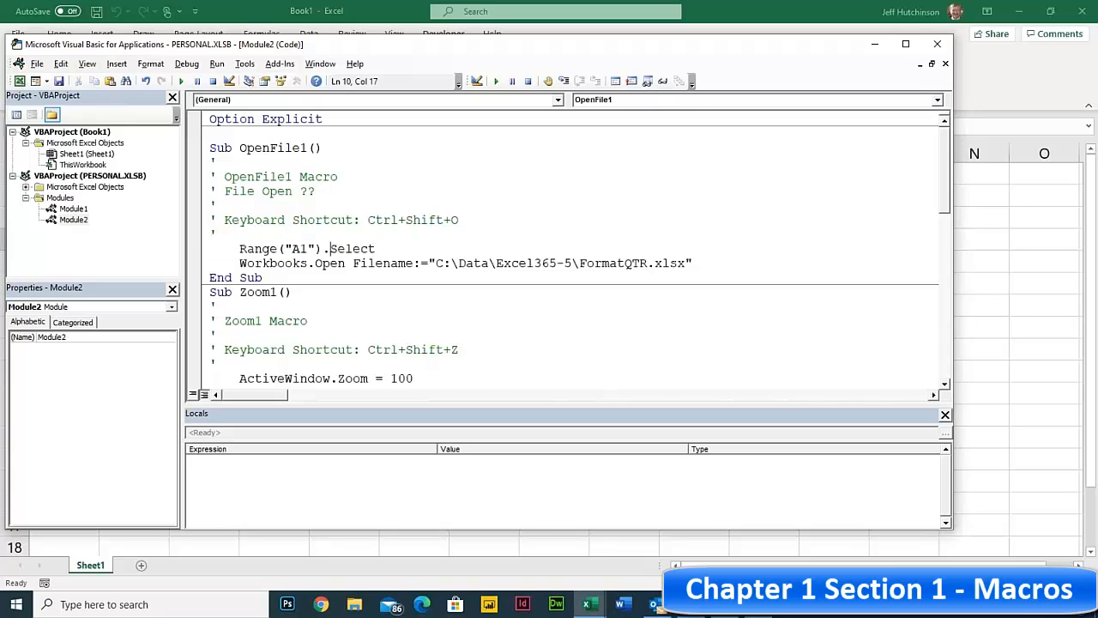
left_click(293, 248)
double_click(293, 248)
left_click_drag(329, 248, 236, 245)
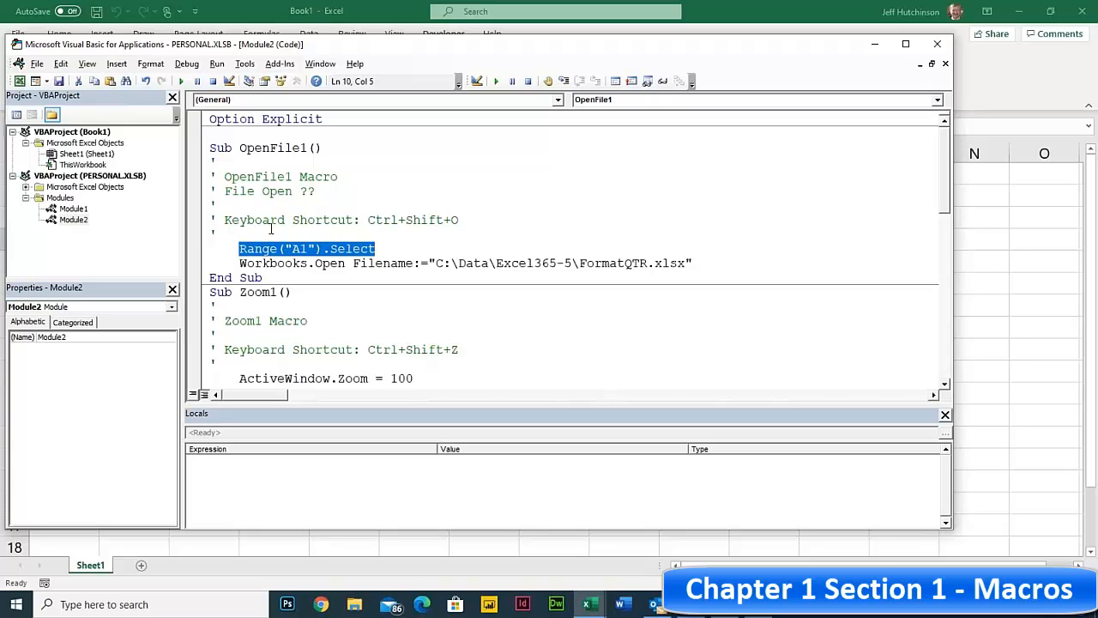
left_click(241, 261)
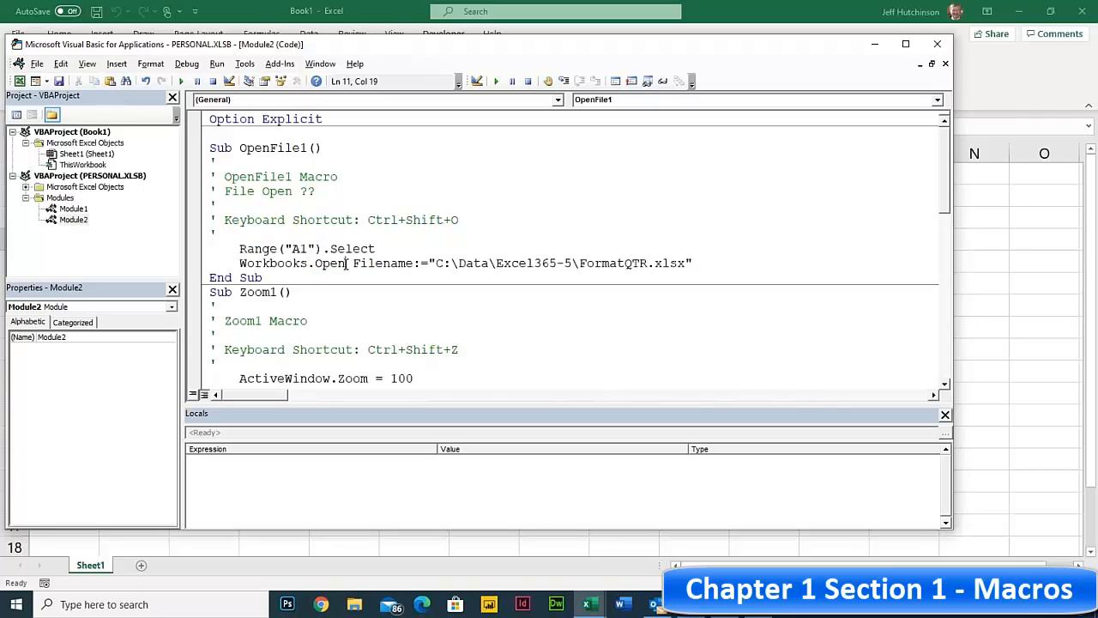
left_click_drag(346, 262, 239, 262)
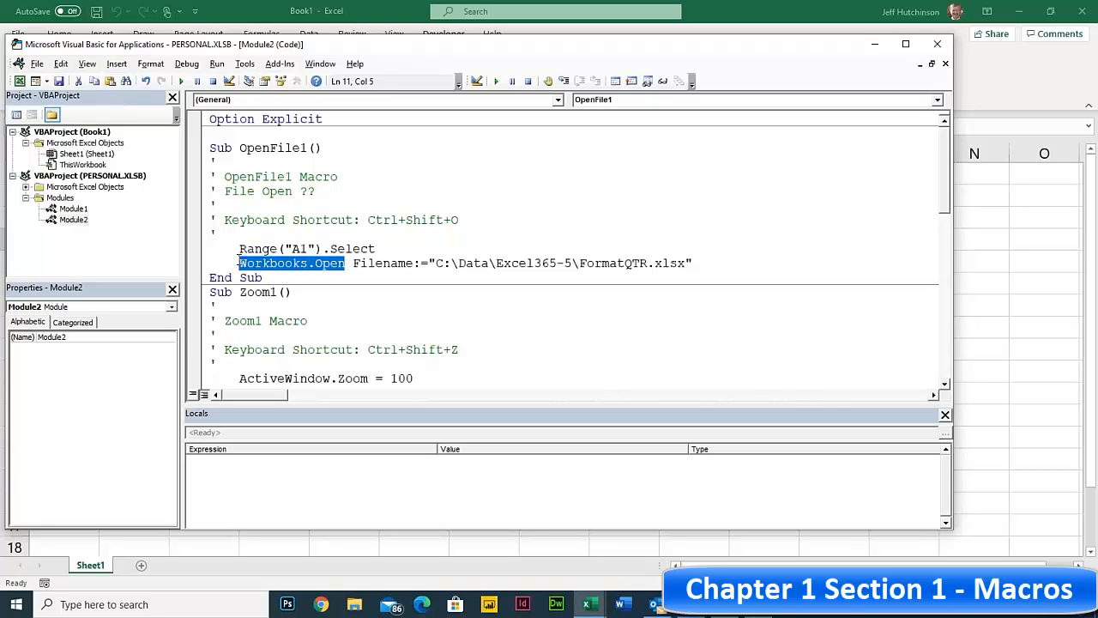
left_click(352, 263)
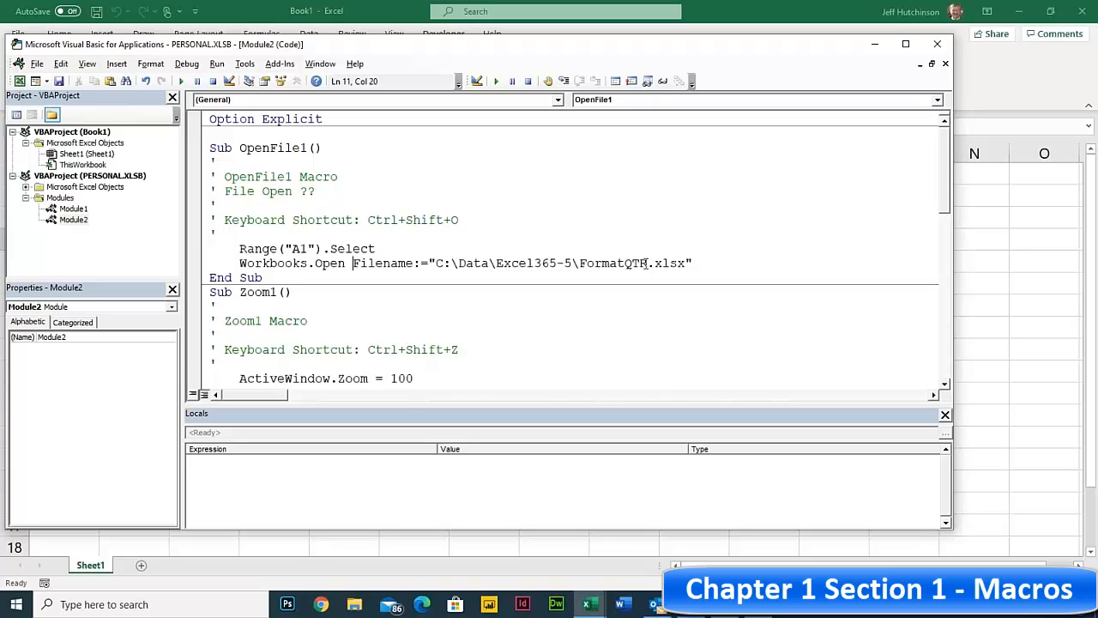
left_click(715, 263)
left_click(270, 247)
key("Up")
left_click(348, 263)
- Comment out the Zoom1 lines for zoom 100, 110, 120 and 130 with single quotes
scroll(349, 264, "down", 3)
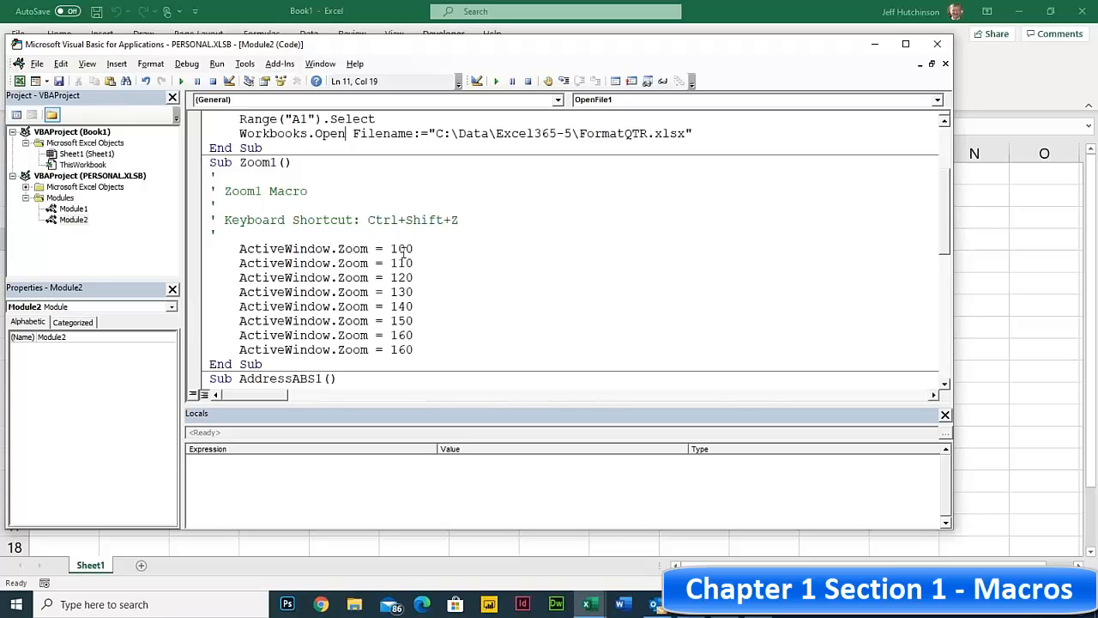
left_click_drag(392, 249, 414, 278)
left_click(380, 249)
left_click_drag(231, 248, 455, 334)
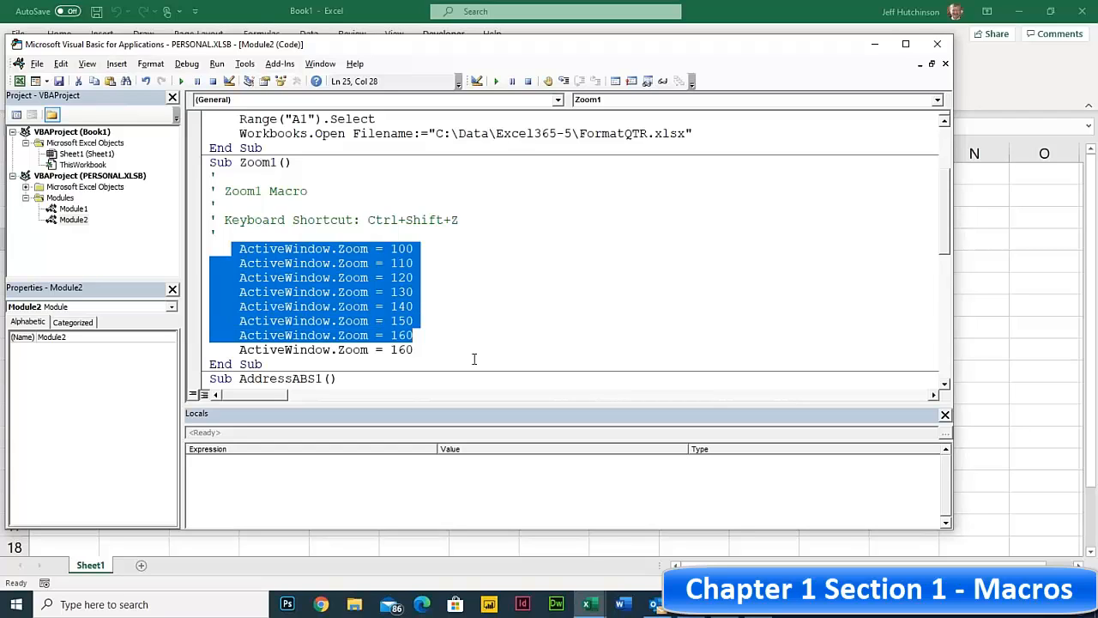
left_click(215, 248)
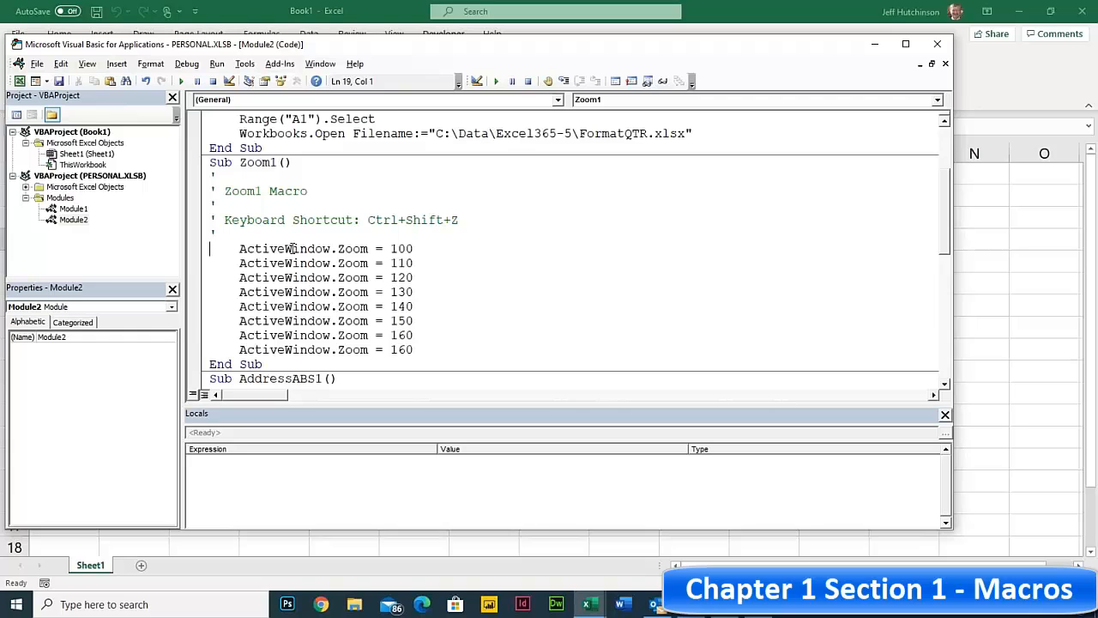
type("'")
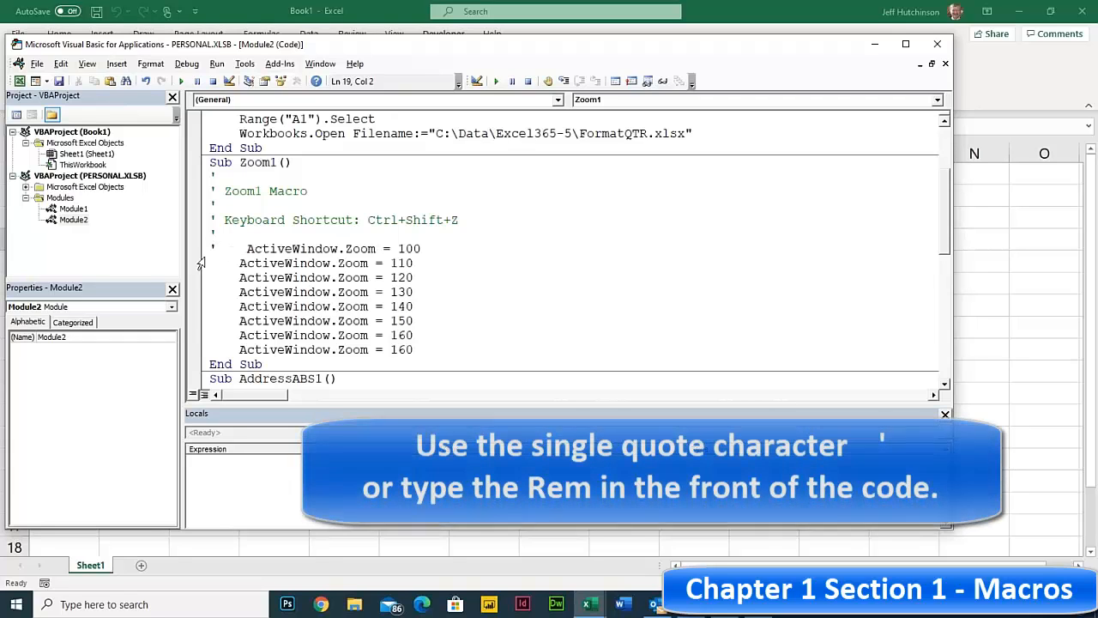
left_click(211, 263)
type("'")
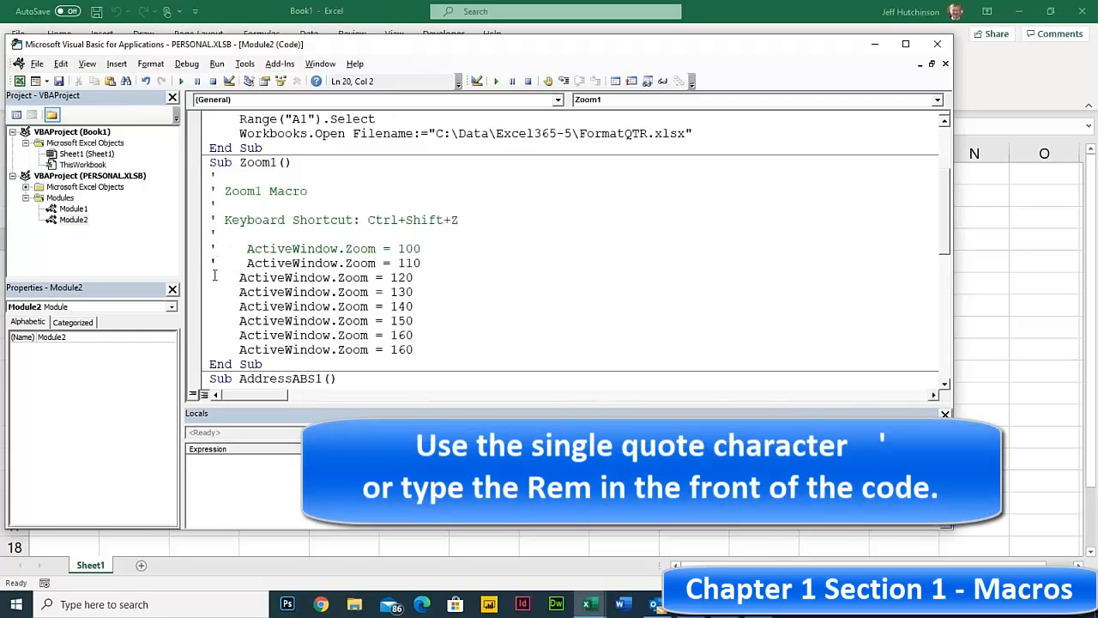
left_click(211, 277)
type("'")
left_click(211, 292)
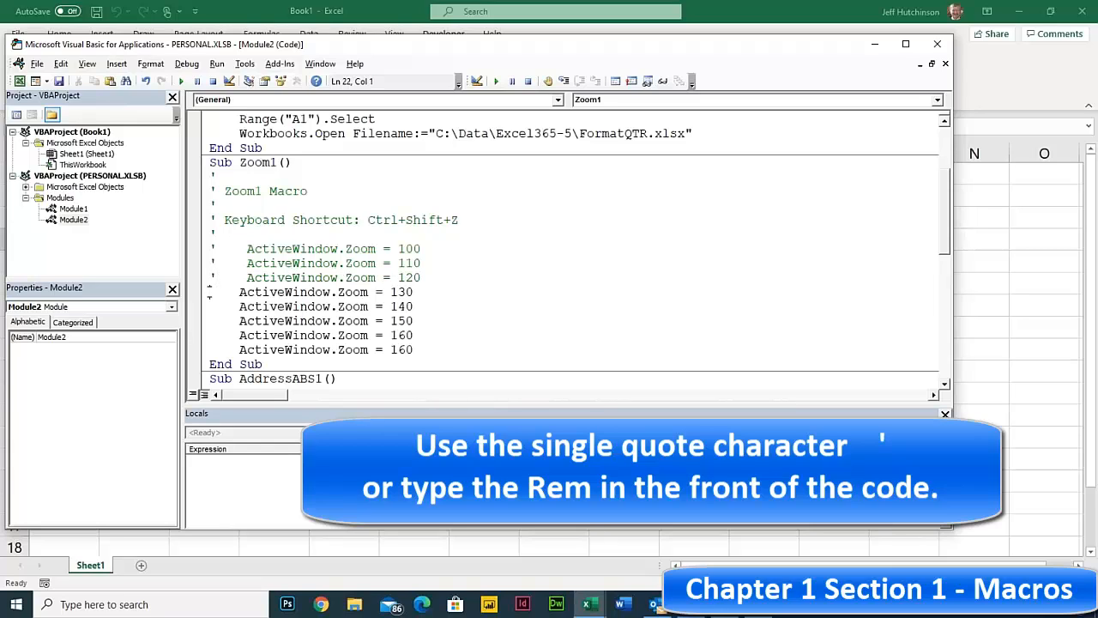
type("'")
- Comment out the 140, 150 and first 160 zoom lines, leaving the final 160 line active
left_click(211, 306)
type("'")
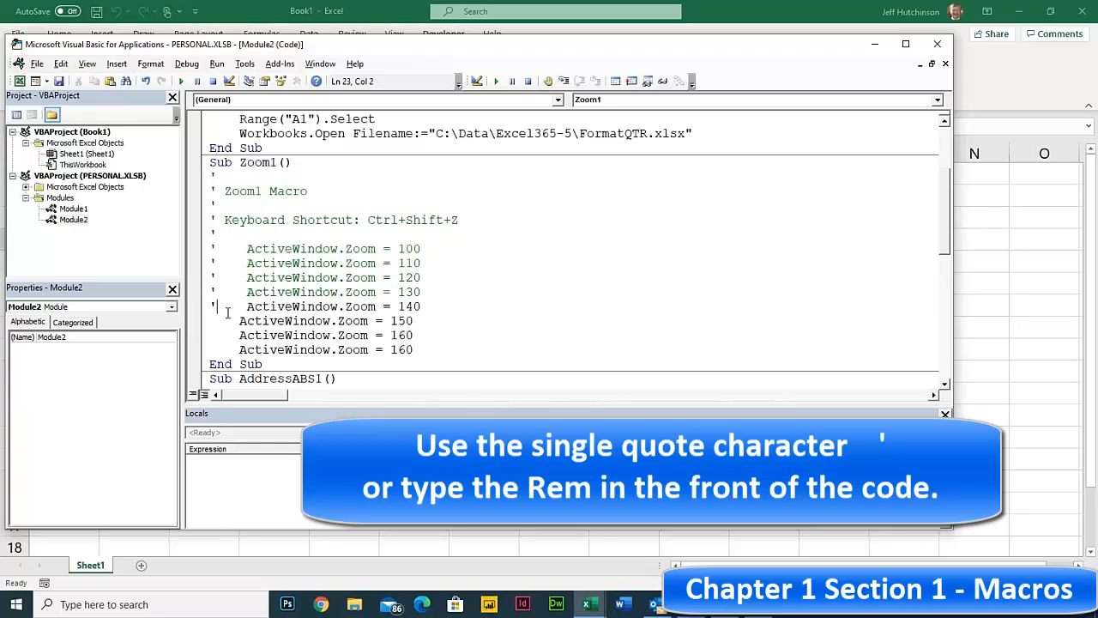
left_click(211, 320)
type("'")
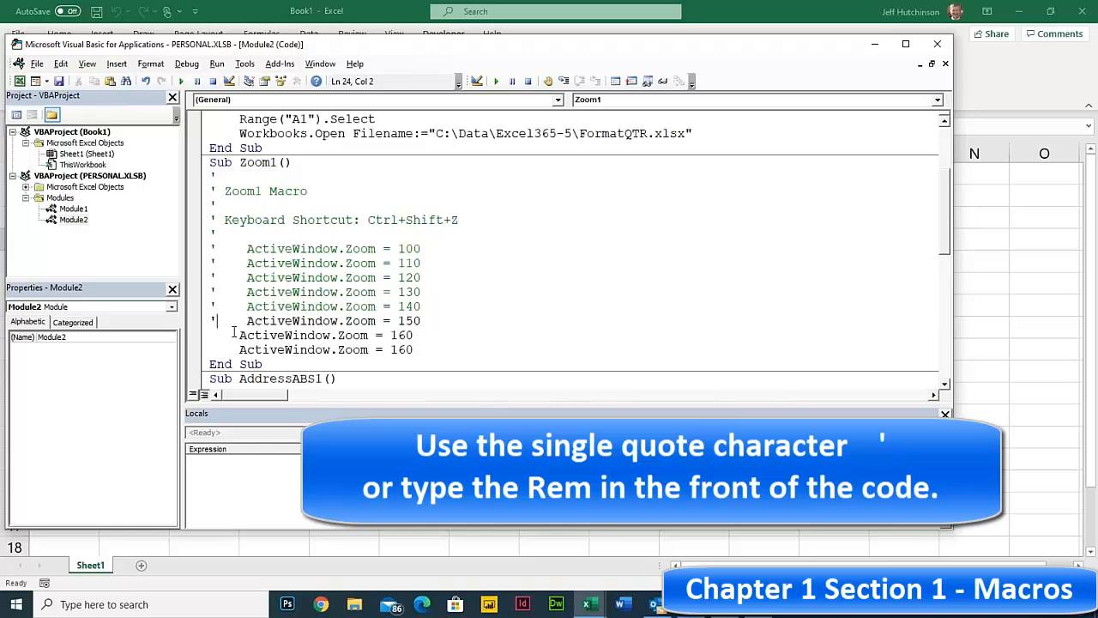
left_click(213, 335)
type("'")
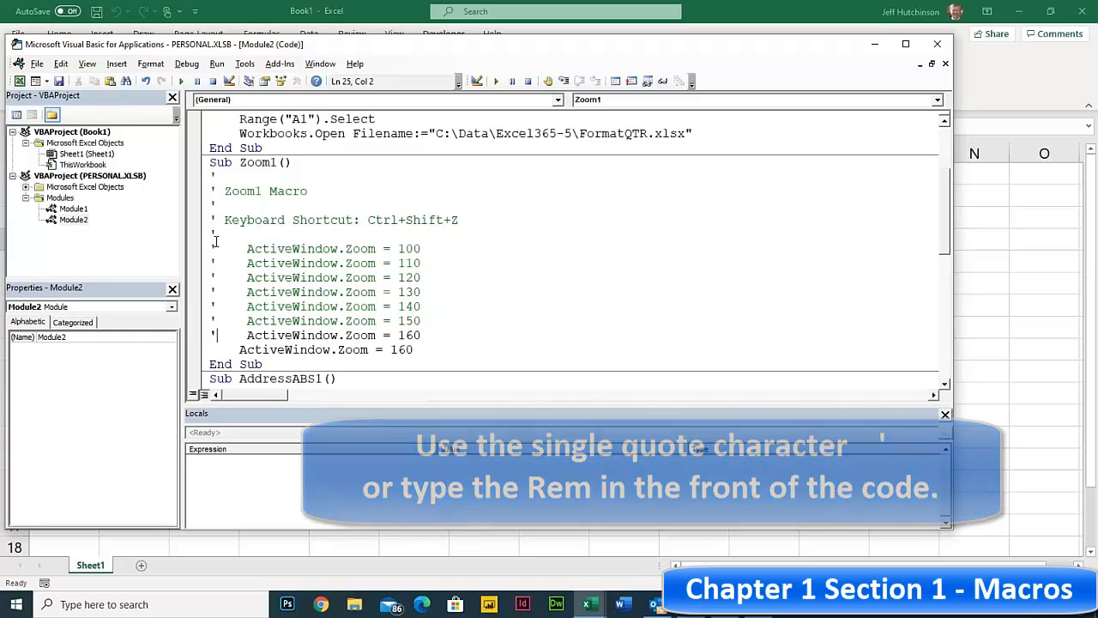
left_click_drag(217, 249, 439, 333)
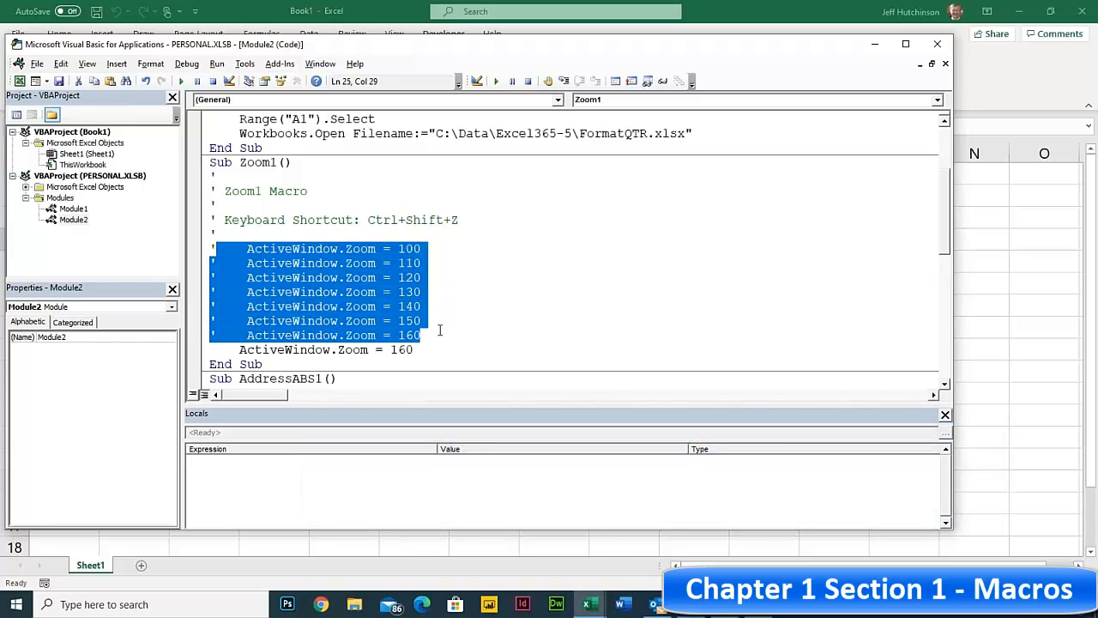
double_click(399, 349)
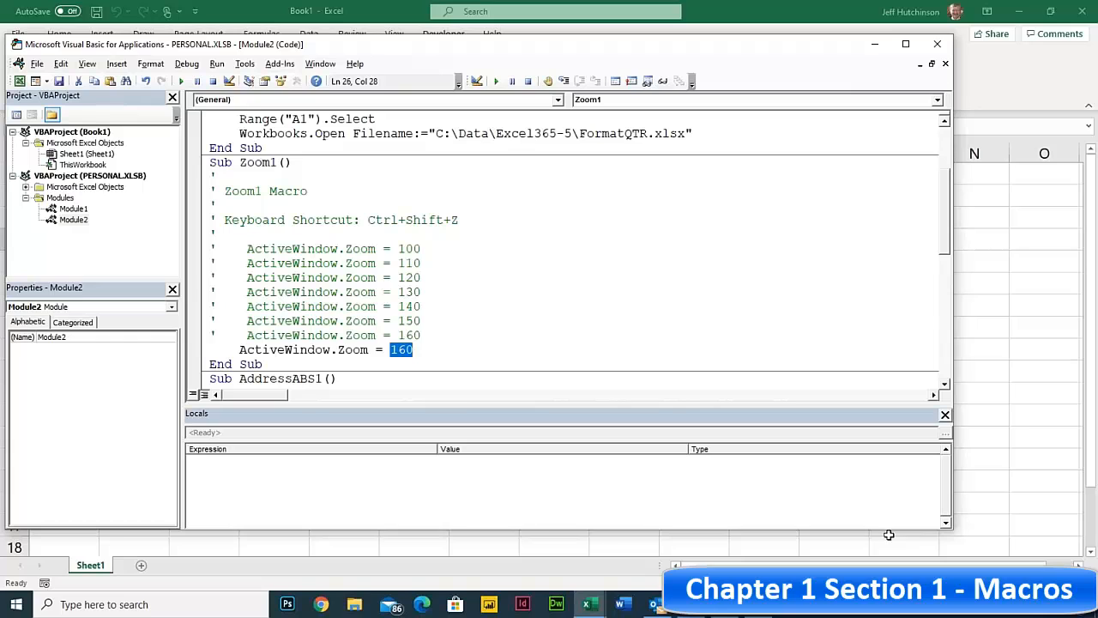
- Scroll to Sub AddressABS1 and highlight its Range("A1").Select, ActiveCell and FormulaR1C1 parts
left_click_drag(246, 249, 463, 307)
scroll(376, 323, "down", 2)
scroll(376, 322, "down", 2)
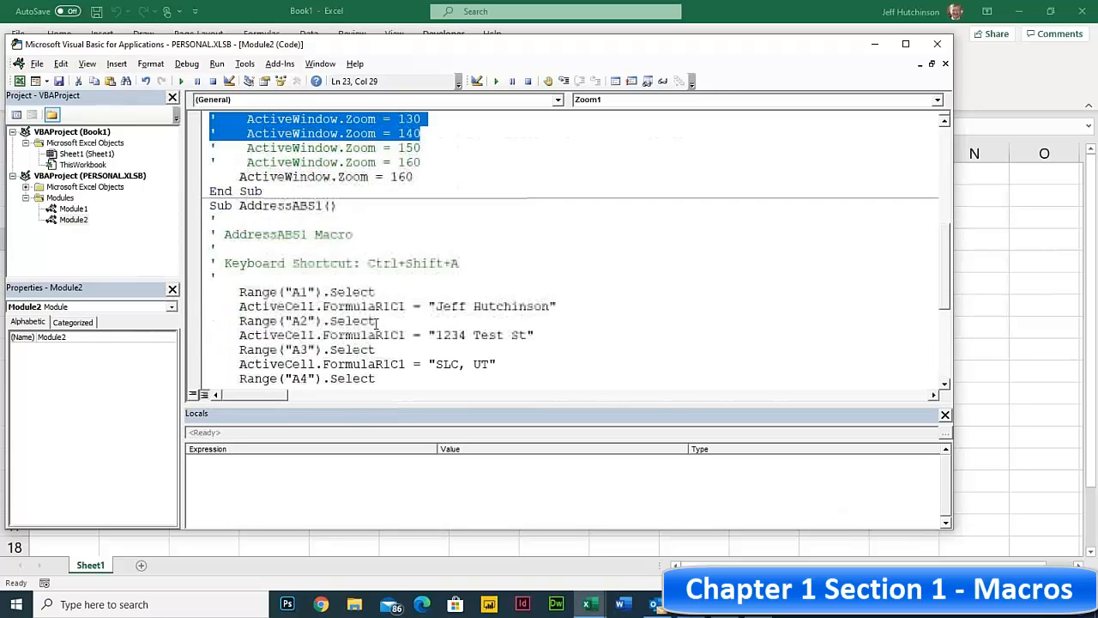
scroll(377, 323, "down", 2)
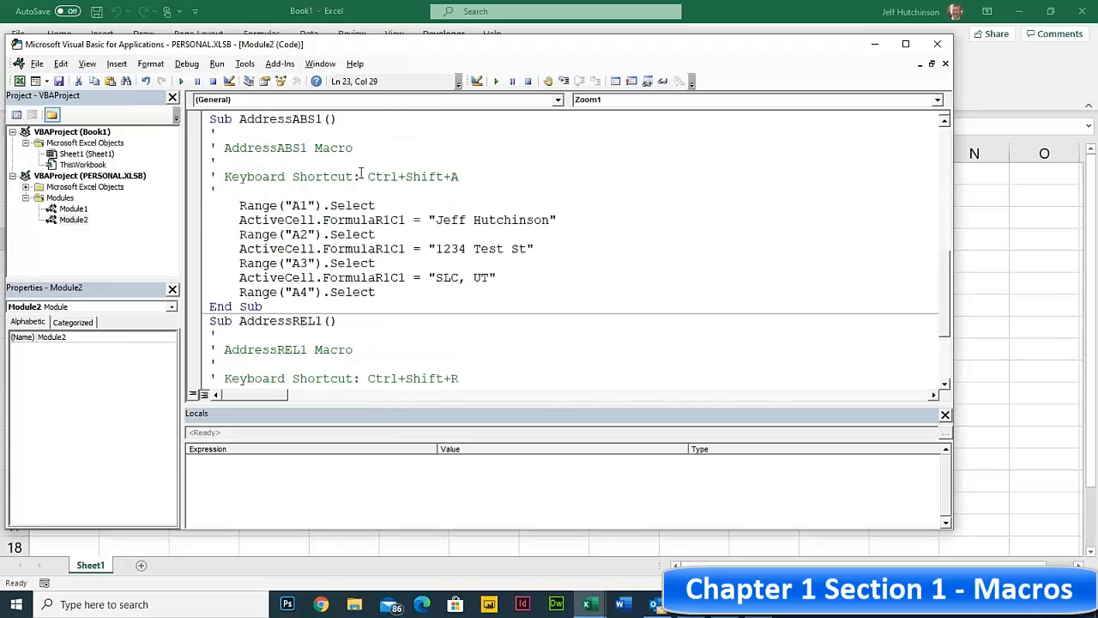
left_click_drag(241, 205, 386, 202)
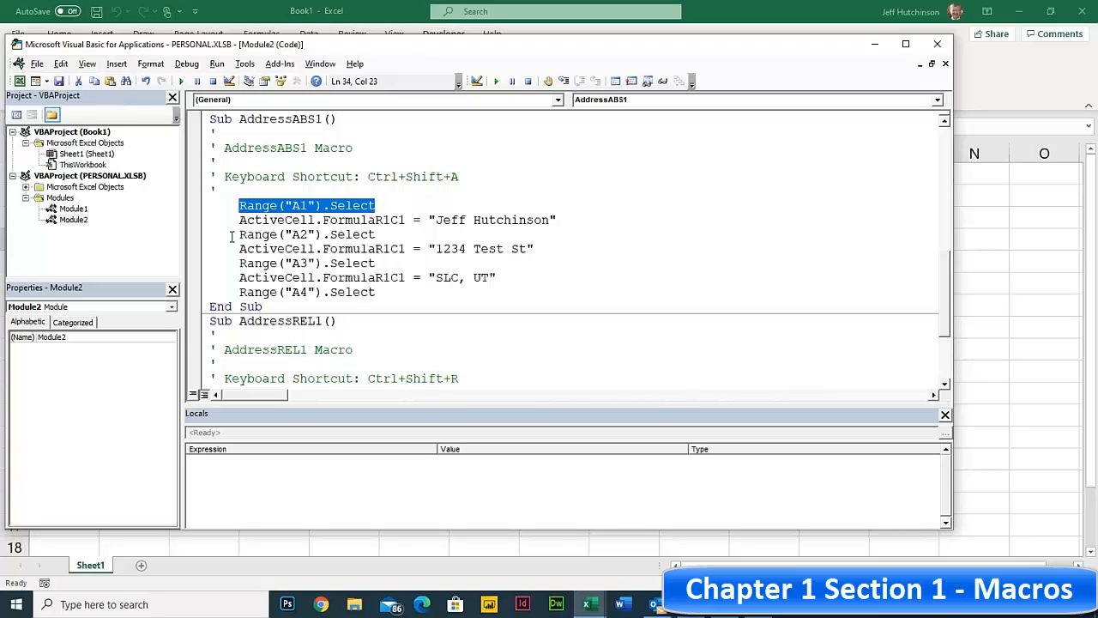
left_click_drag(238, 220, 316, 220)
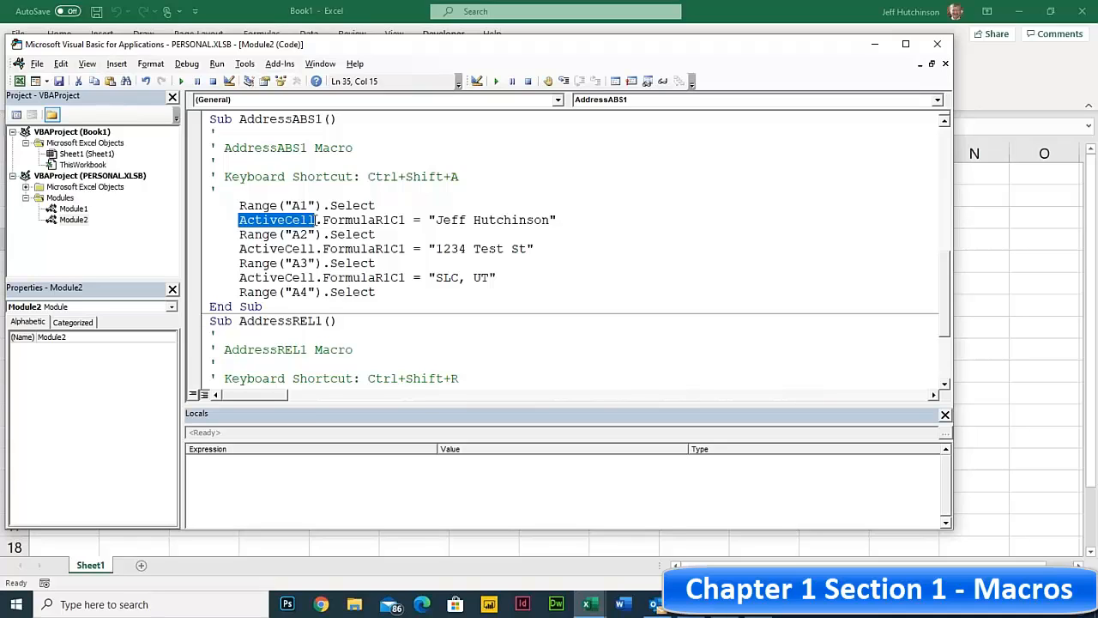
left_click(292, 205)
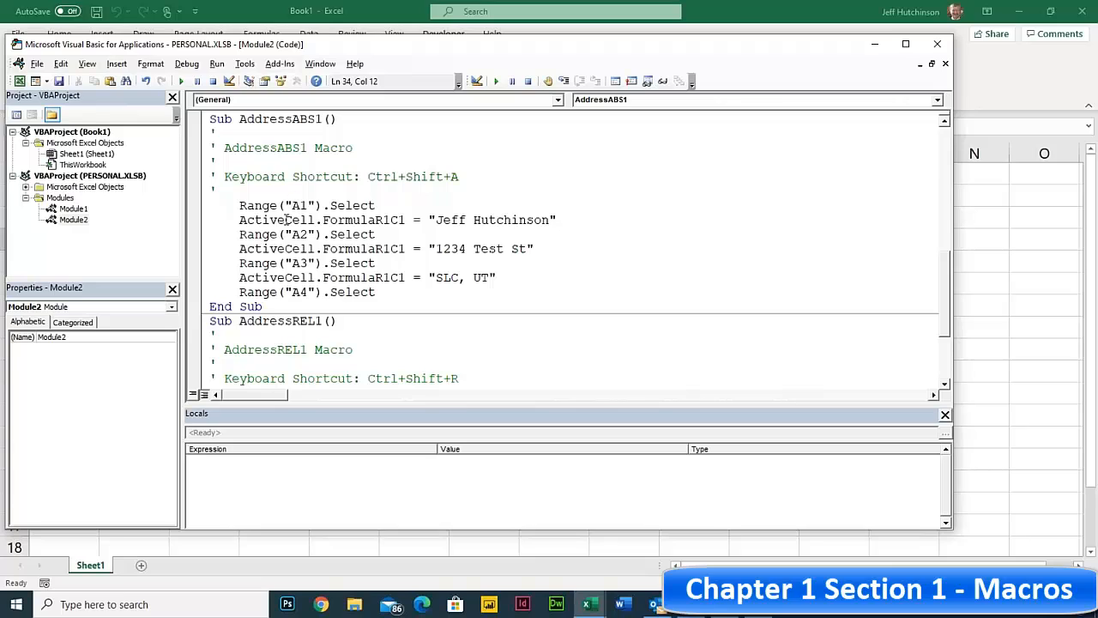
left_click_drag(322, 219, 410, 220)
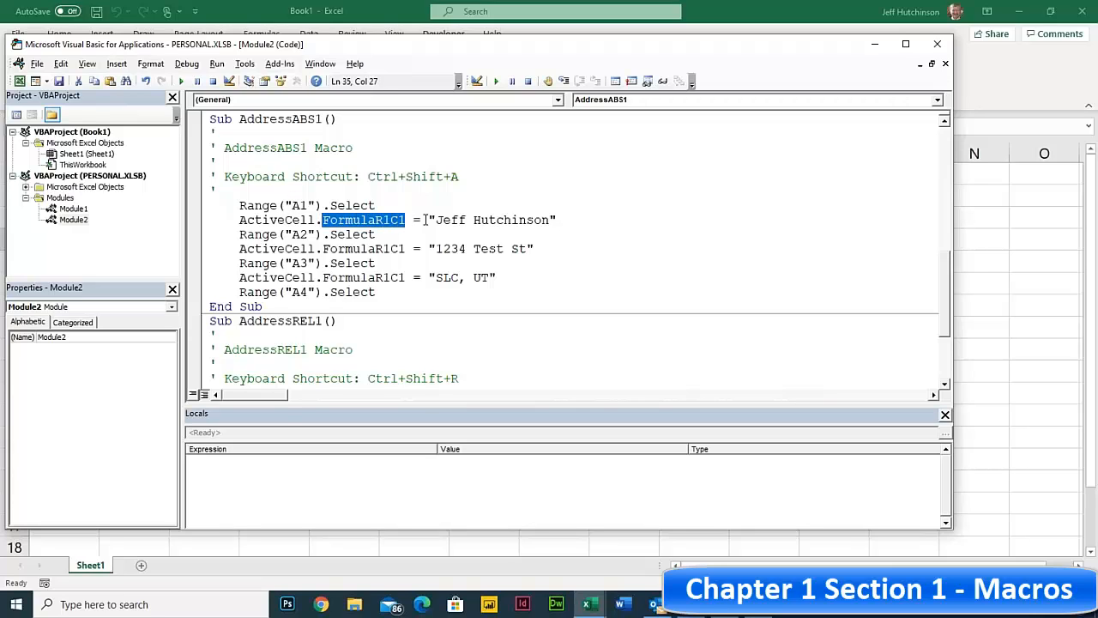
left_click(323, 219)
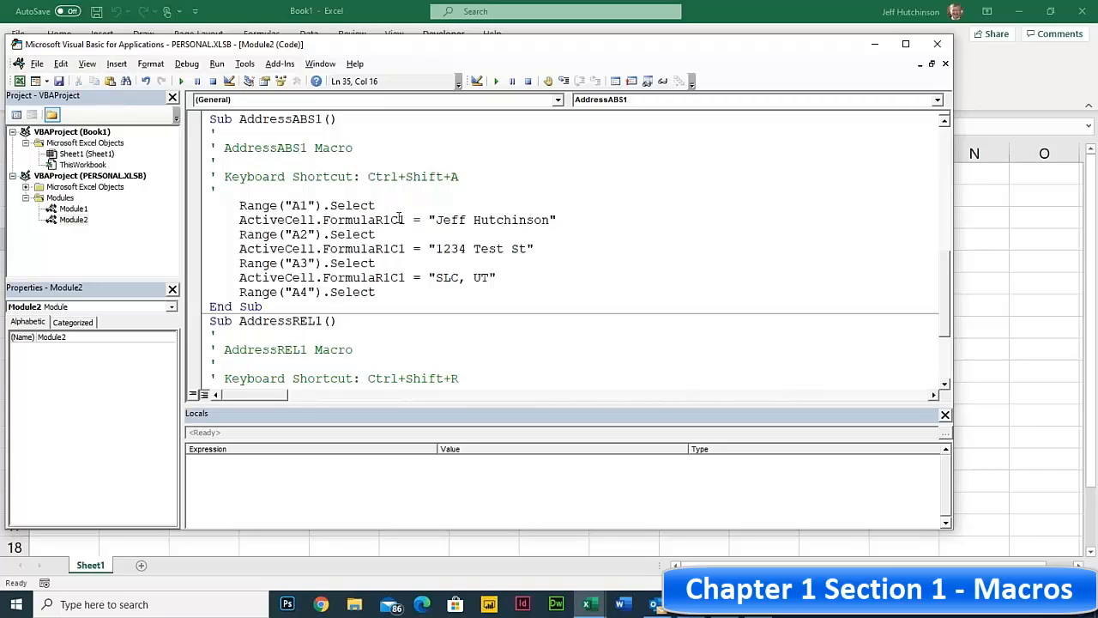
type("V")
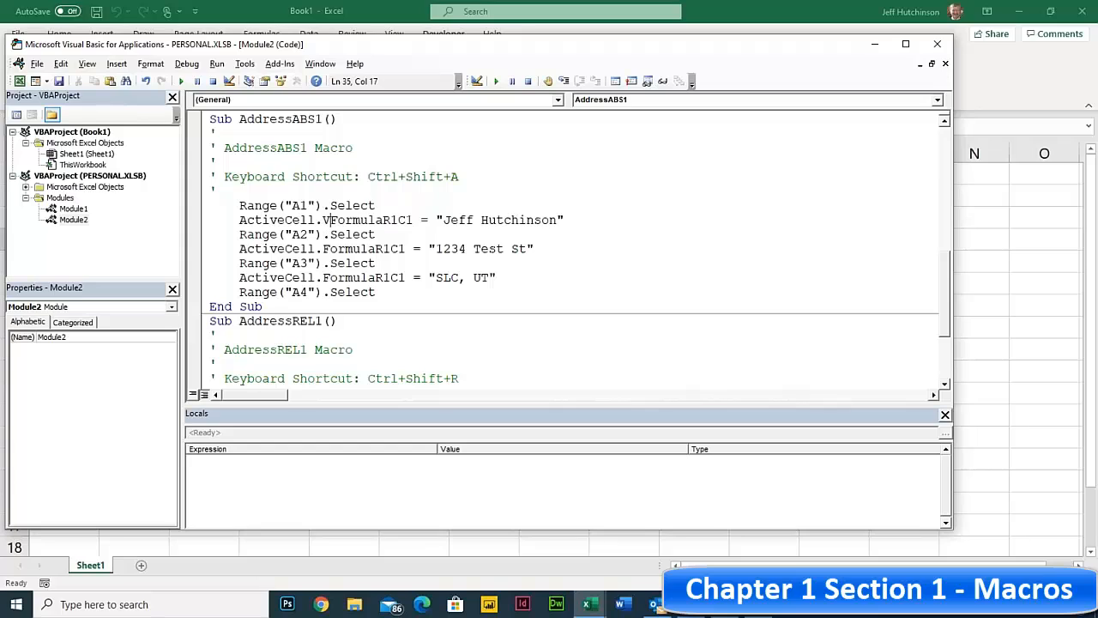
type("al")
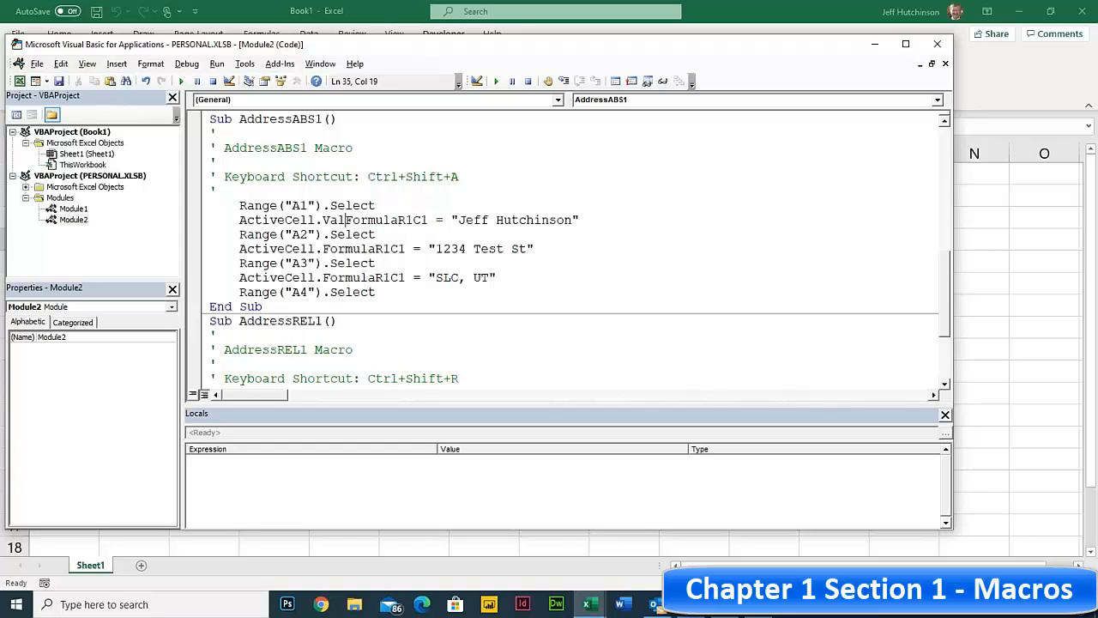
type("ue")
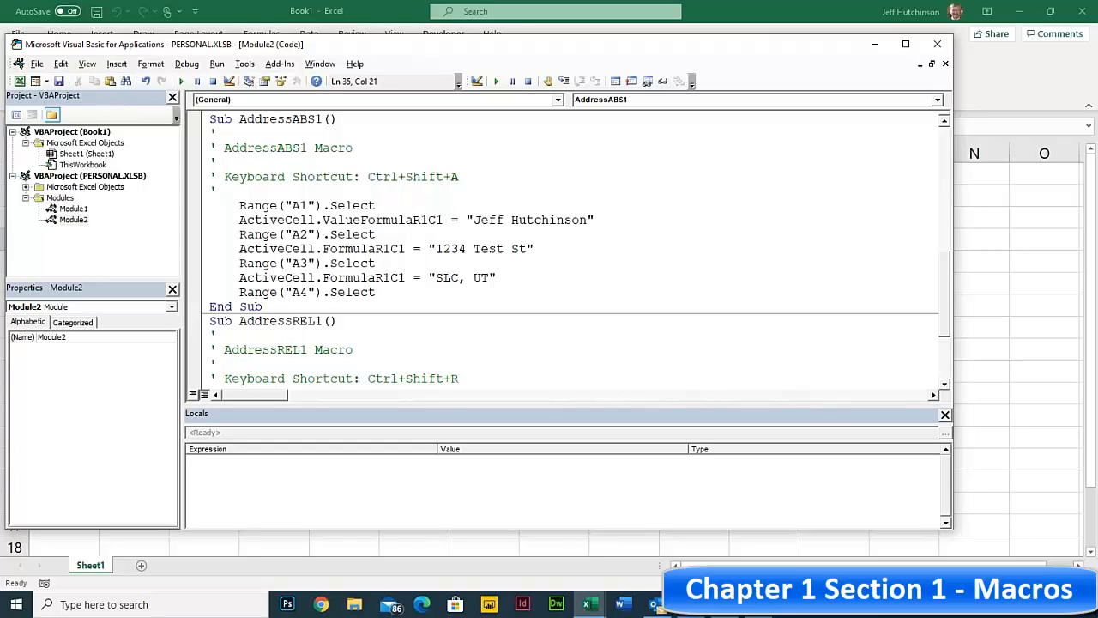
key("Delete")
key("Delete")
key("Delete")
key("Delete")
key("Delete")
key("Delete")
key("Delete")
key("Delete")
key("Delete")
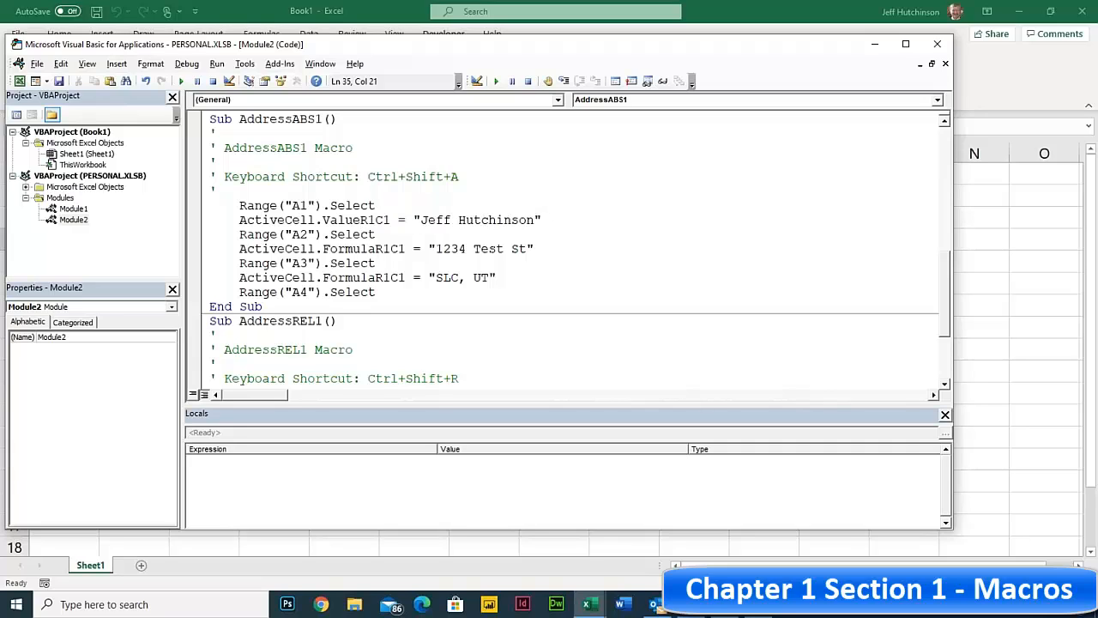
key("Delete")
key("Delete")
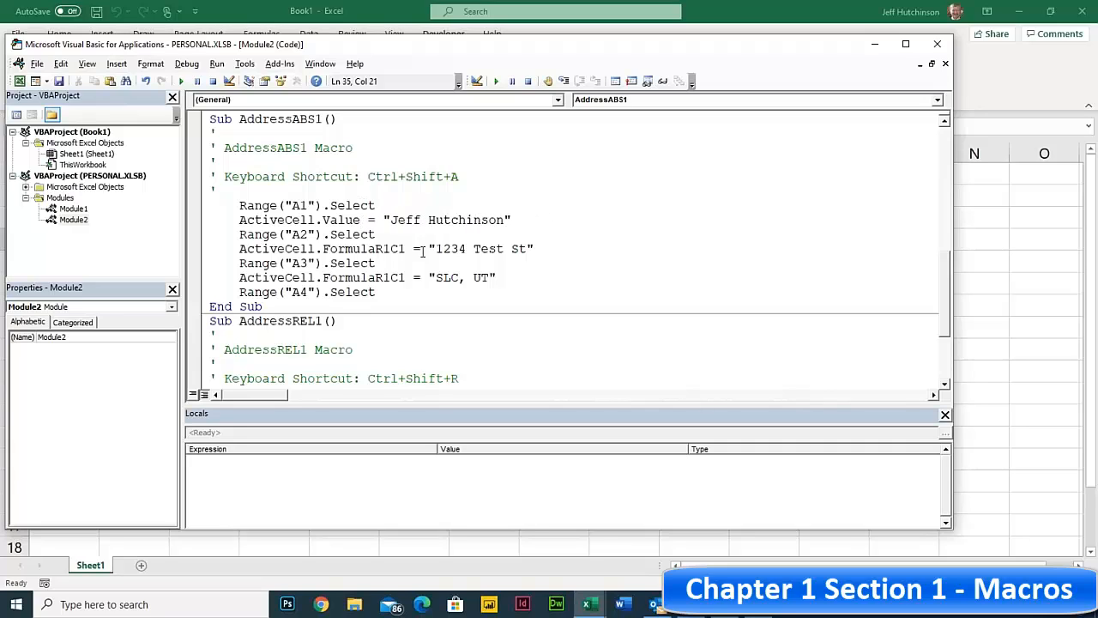
left_click(319, 221)
left_click(331, 220)
left_click_drag(329, 248, 404, 248)
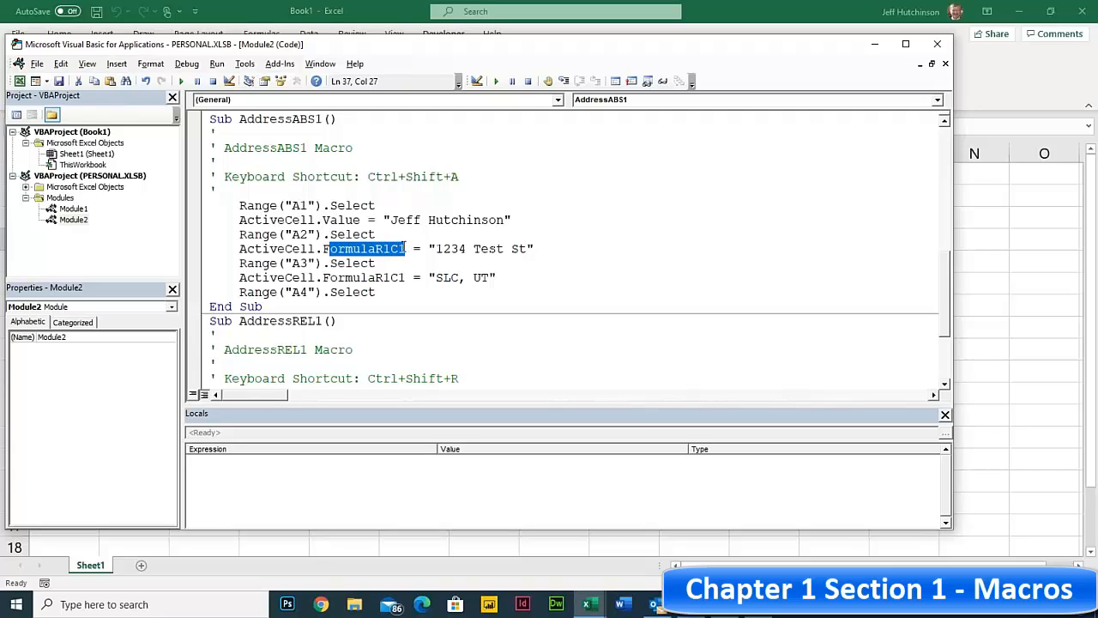
left_click(324, 219)
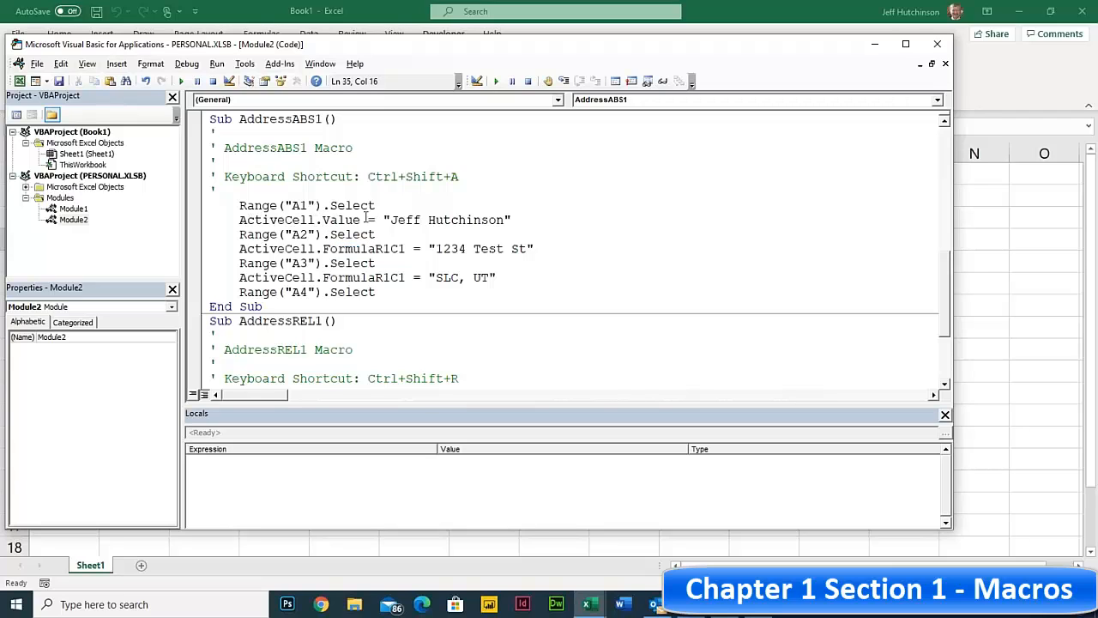
left_click_drag(382, 219, 513, 220)
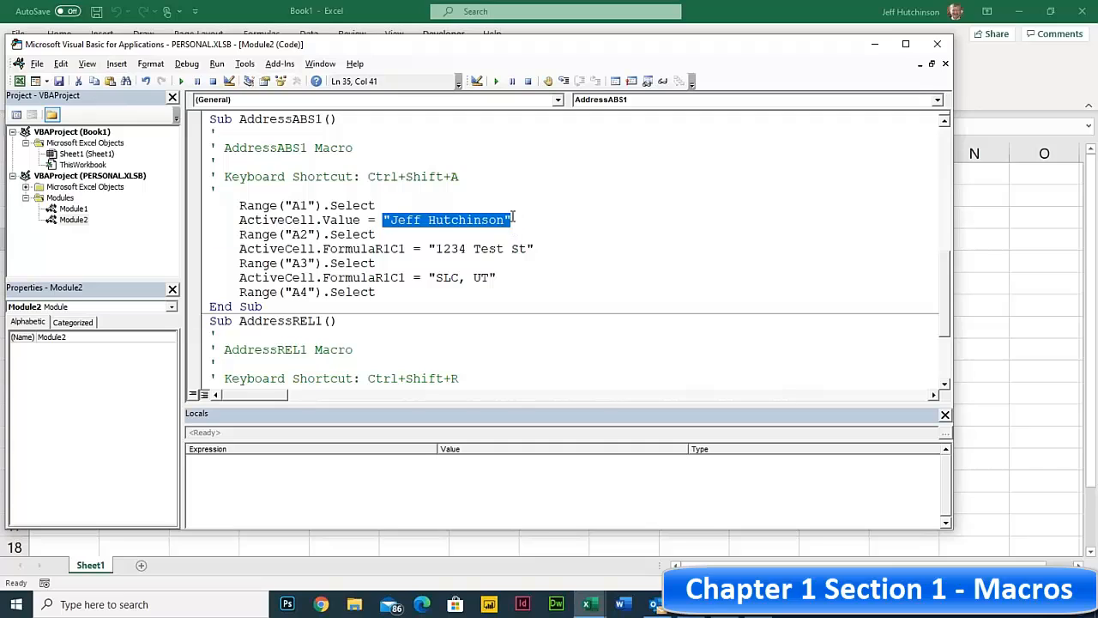
left_click(466, 220)
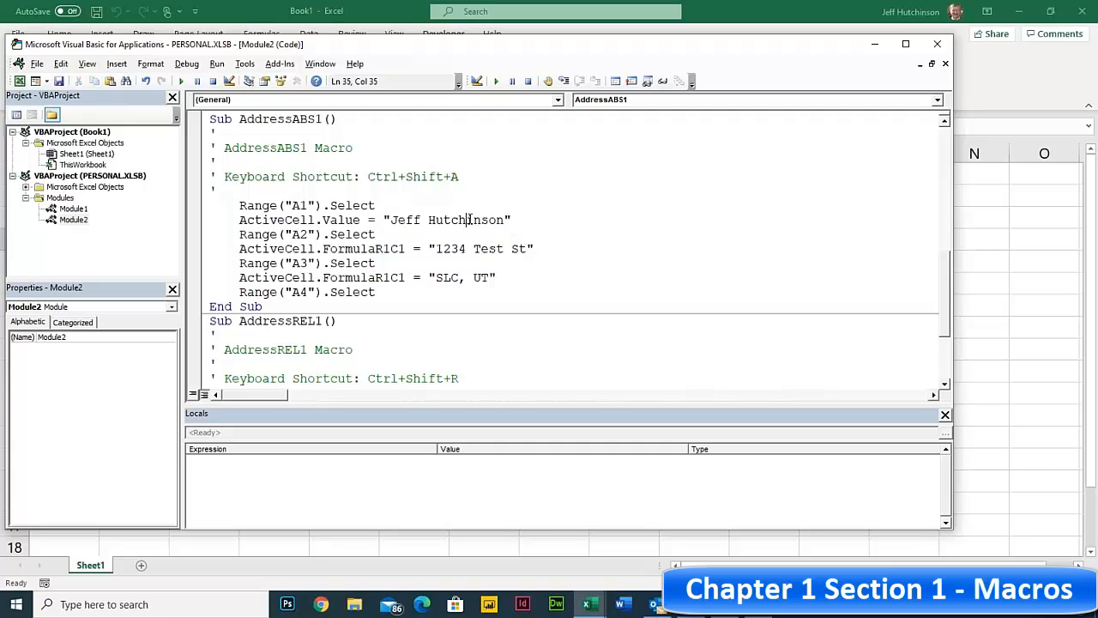
key("Delete")
key("Delete")
key("Delete")
key("Delete")
key("Delete")
key("Up")
left_click(531, 249)
key("Right")
type("reet")
left_click(443, 278)
left_click(421, 277)
left_click_drag(240, 220, 437, 221)
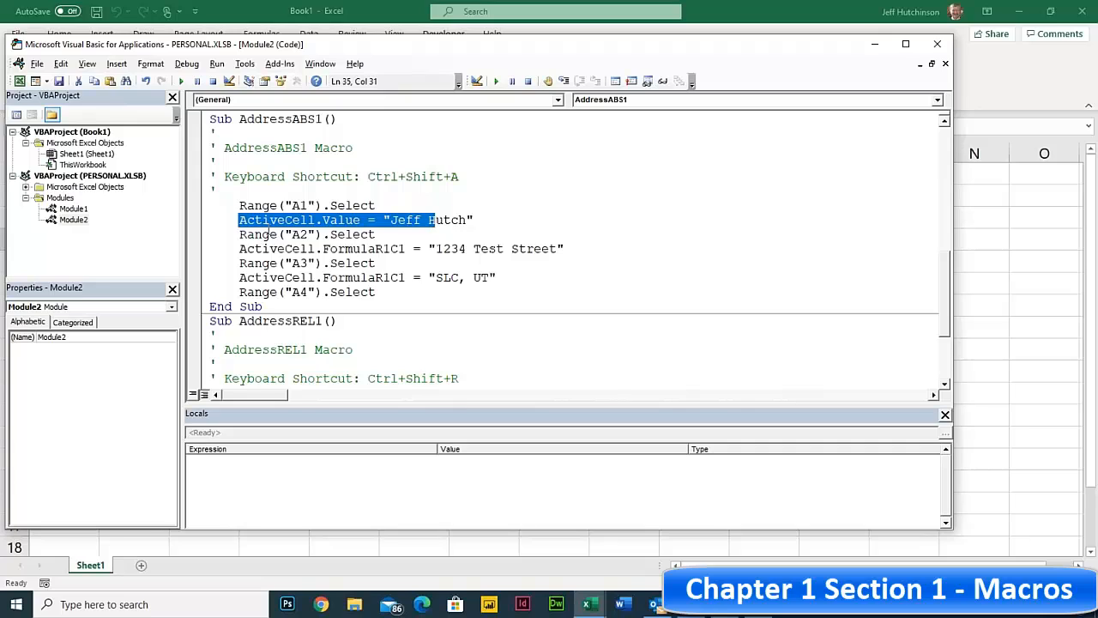
left_click(240, 234)
left_click_drag(239, 234, 387, 232)
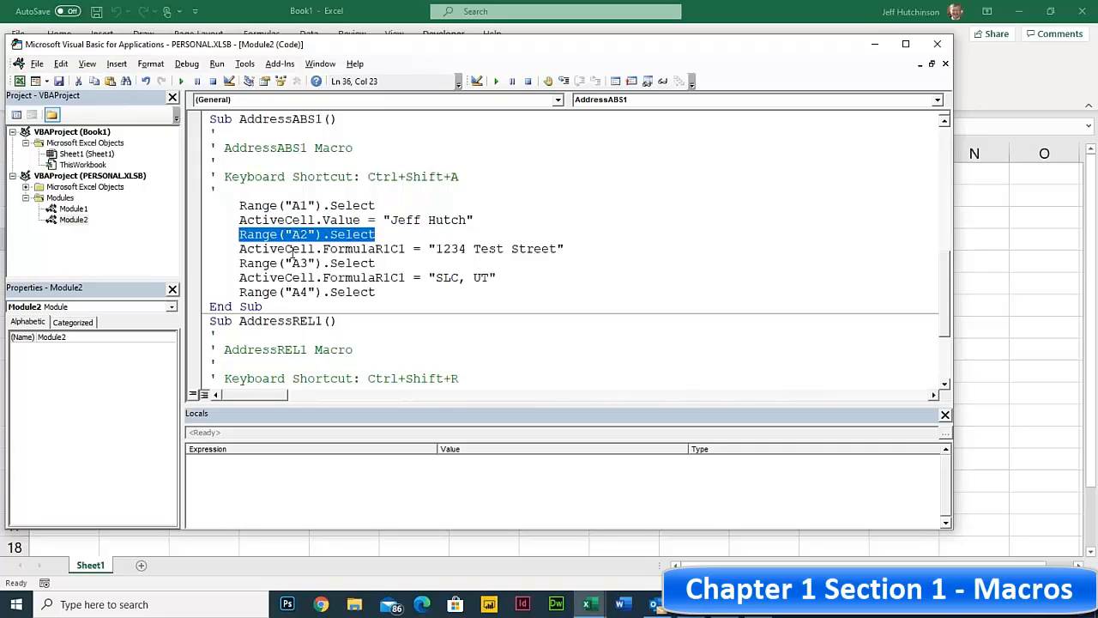
left_click_drag(240, 249, 567, 248)
left_click_drag(232, 262, 381, 262)
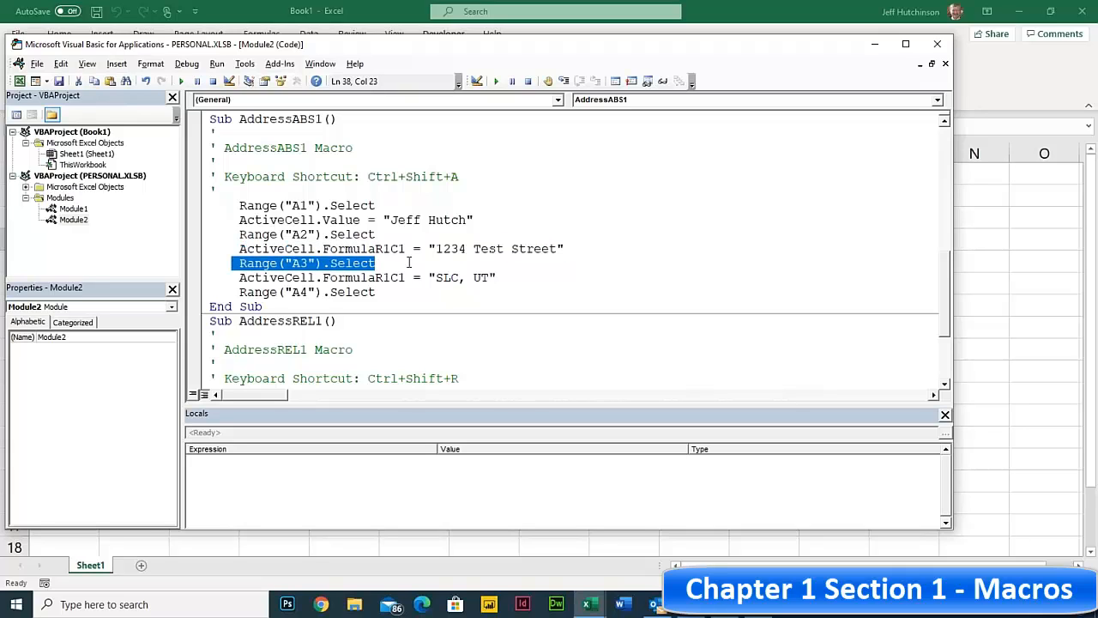
left_click_drag(227, 277, 535, 271)
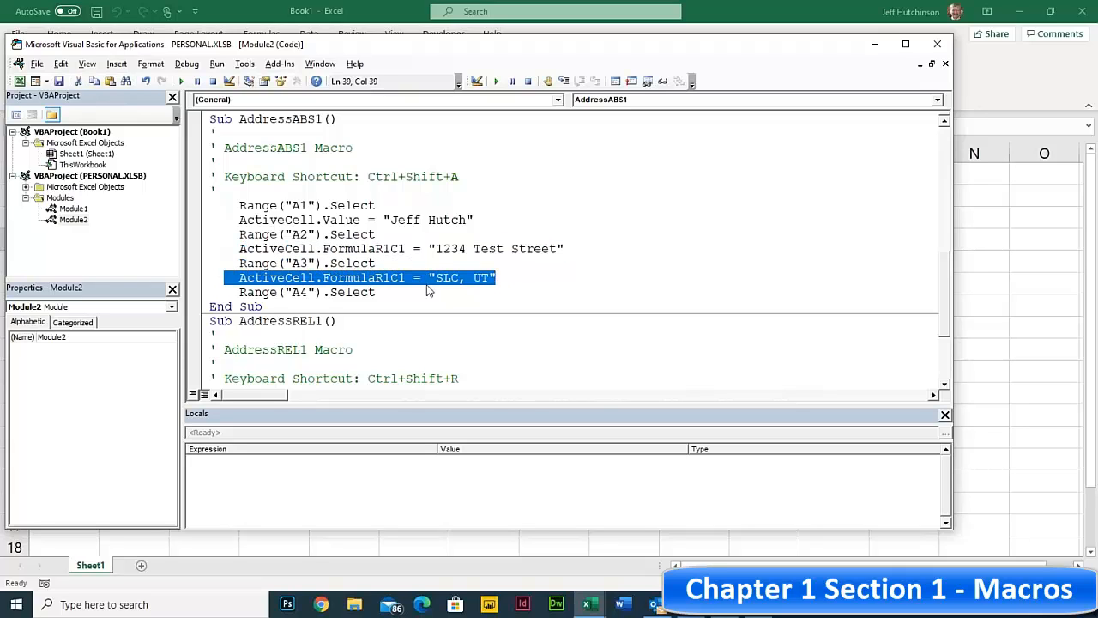
left_click_drag(232, 292, 378, 293)
left_click_drag(209, 306, 274, 304)
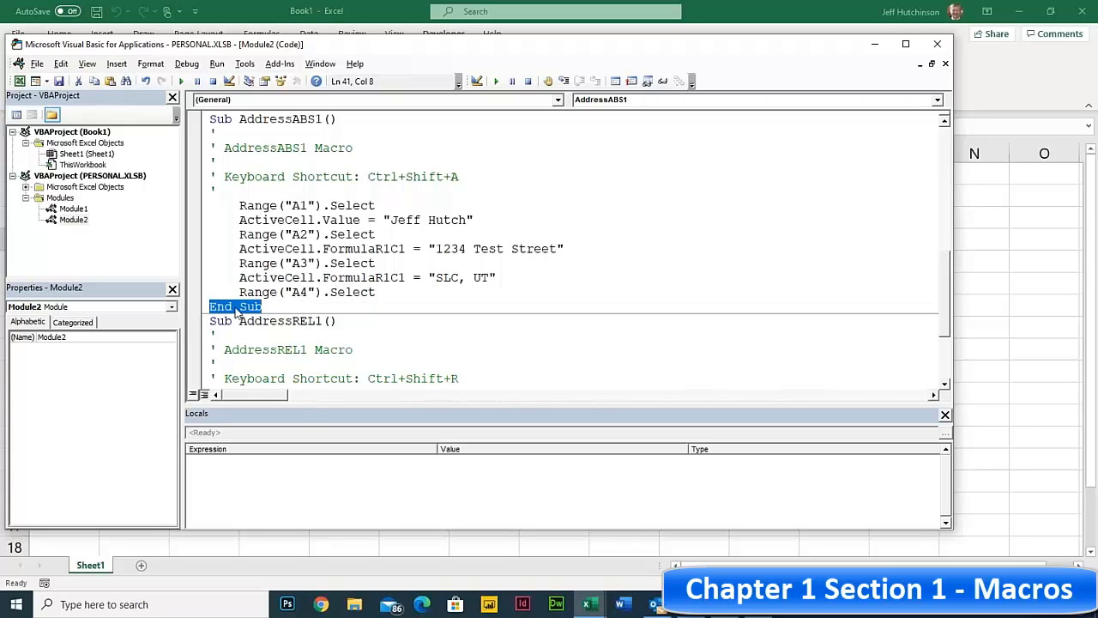
left_click(263, 308)
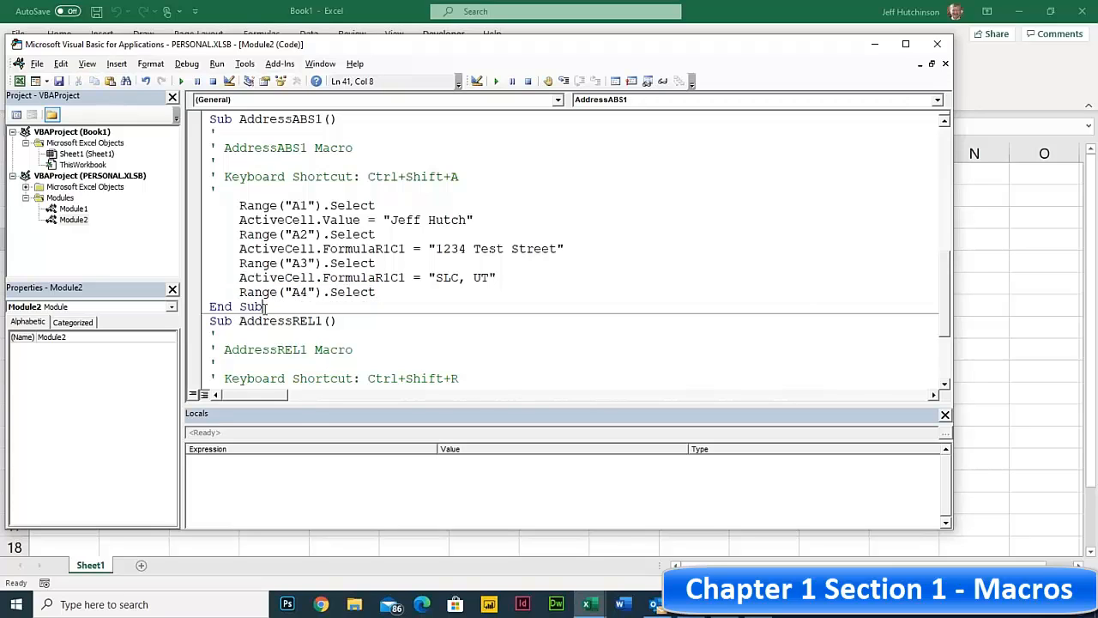
scroll(326, 230, "down", 3)
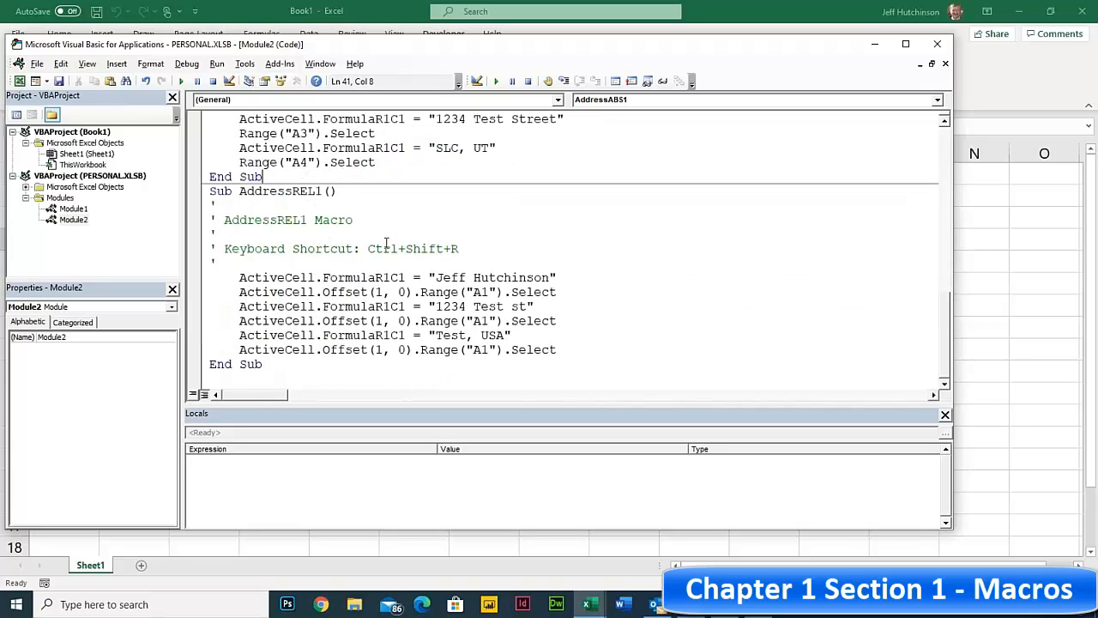
left_click(290, 200)
left_click_drag(240, 277, 316, 277)
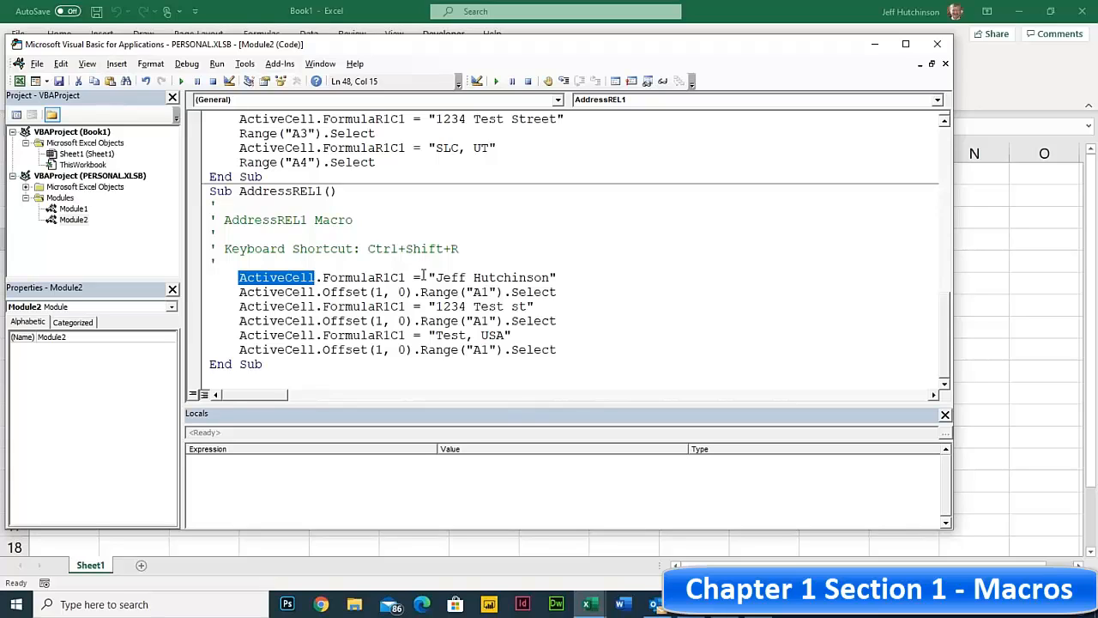
left_click_drag(435, 277, 558, 277)
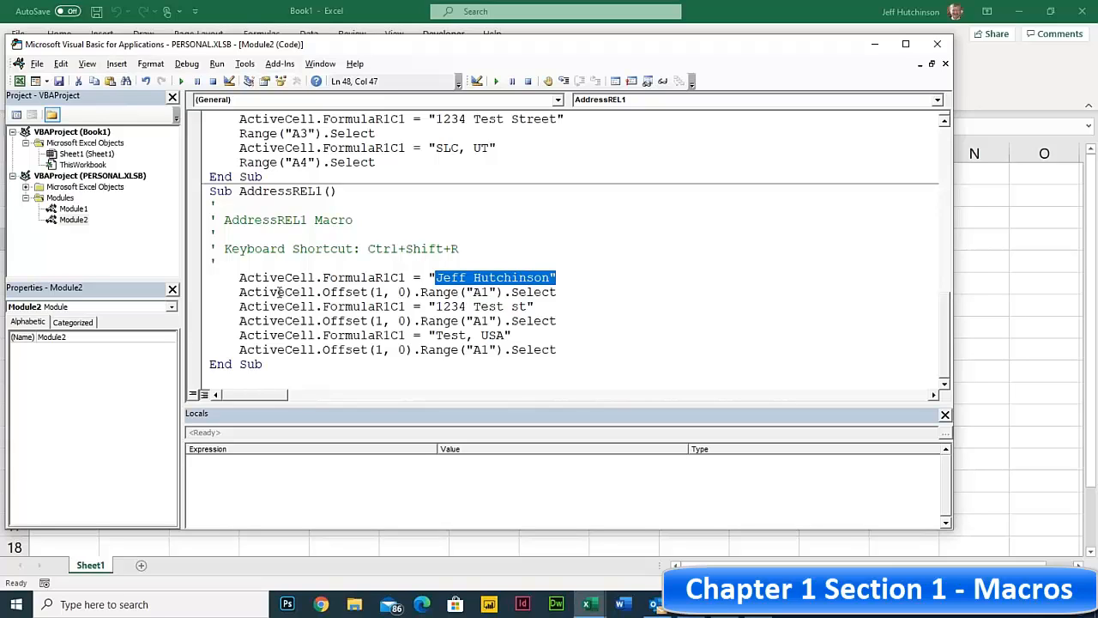
left_click_drag(239, 291, 409, 293)
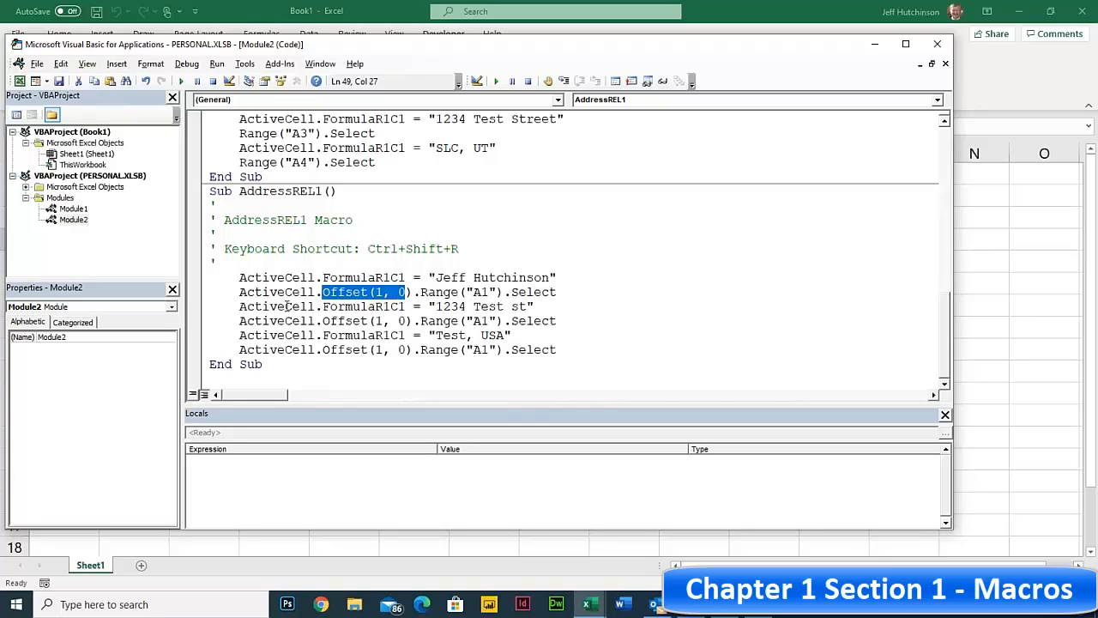
left_click_drag(269, 307, 550, 306)
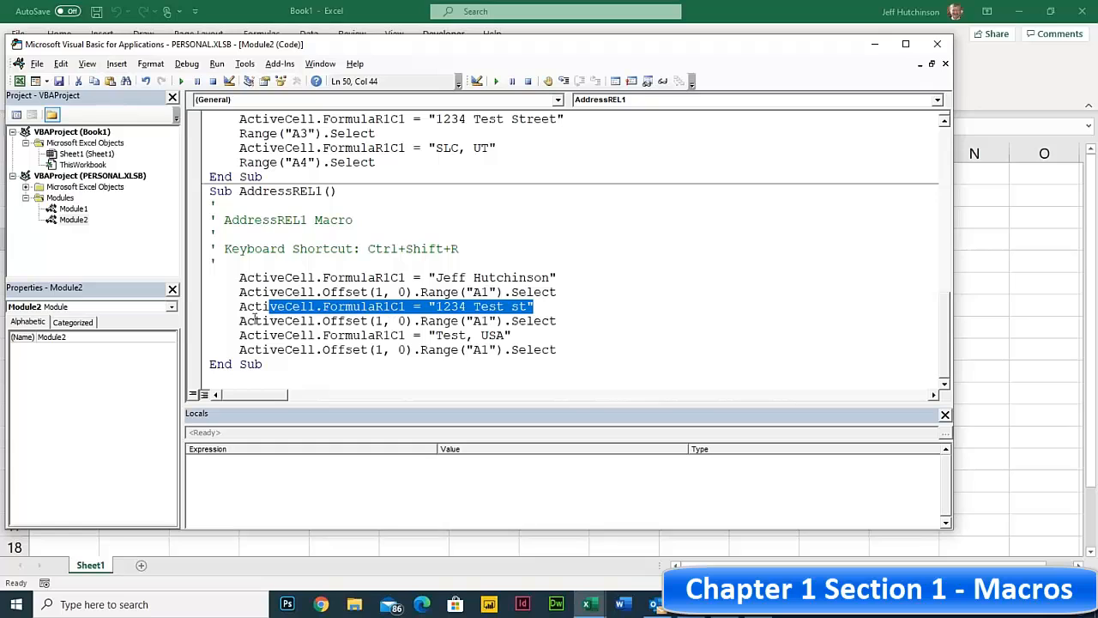
left_click_drag(255, 321, 549, 321)
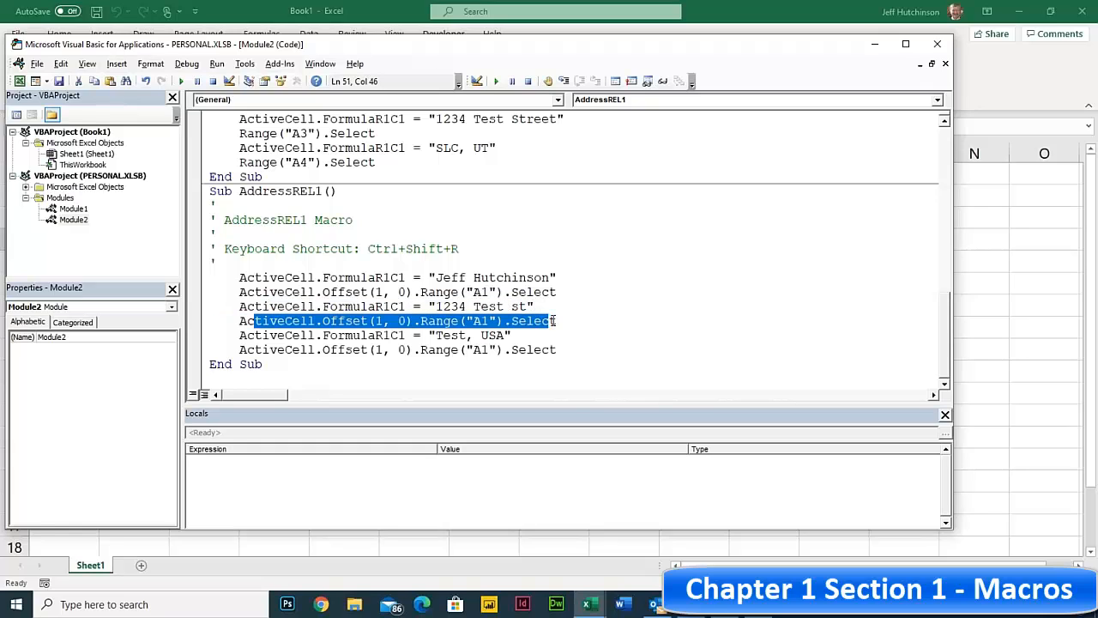
left_click_drag(276, 335, 528, 331)
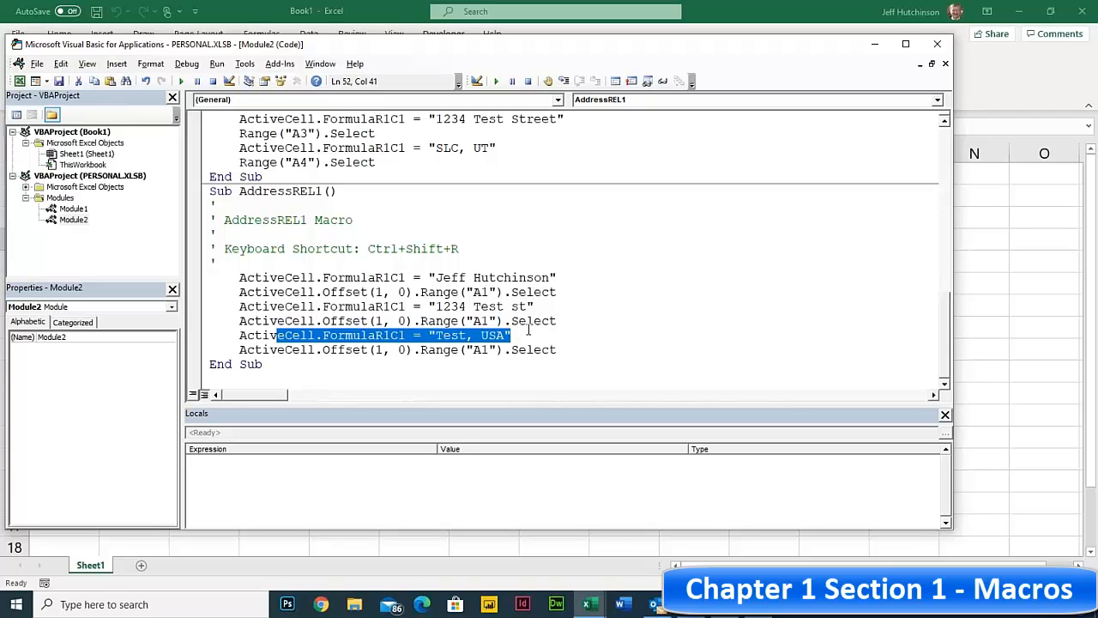
left_click_drag(256, 349, 559, 349)
left_click(559, 350)
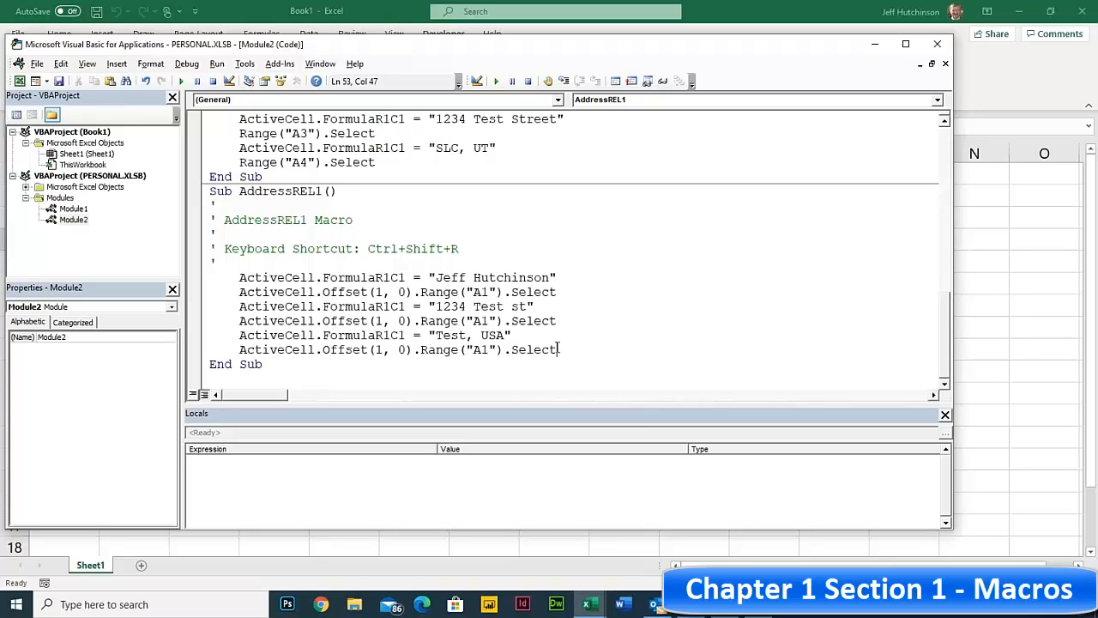
double_click(378, 291)
left_click(398, 292)
double_click(378, 292)
double_click(401, 291)
left_click_drag(374, 292, 414, 295)
left_click(474, 293)
scroll(253, 225, "up", 6)
scroll(252, 223, "up", 6)
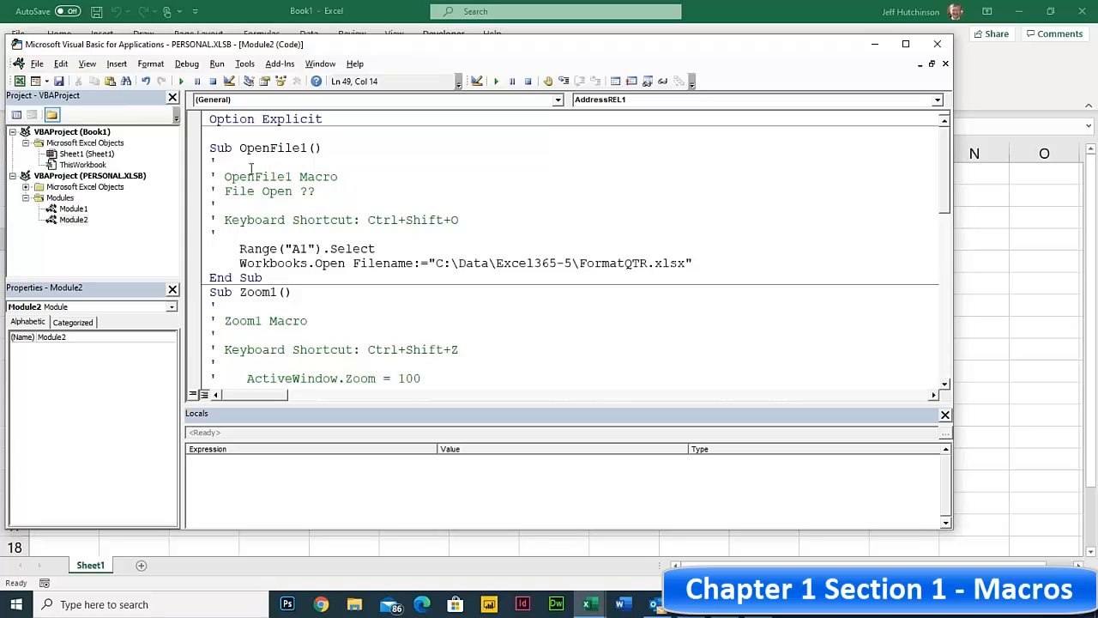
left_click(274, 202)
left_click(248, 177)
scroll(296, 193, "down", 1)
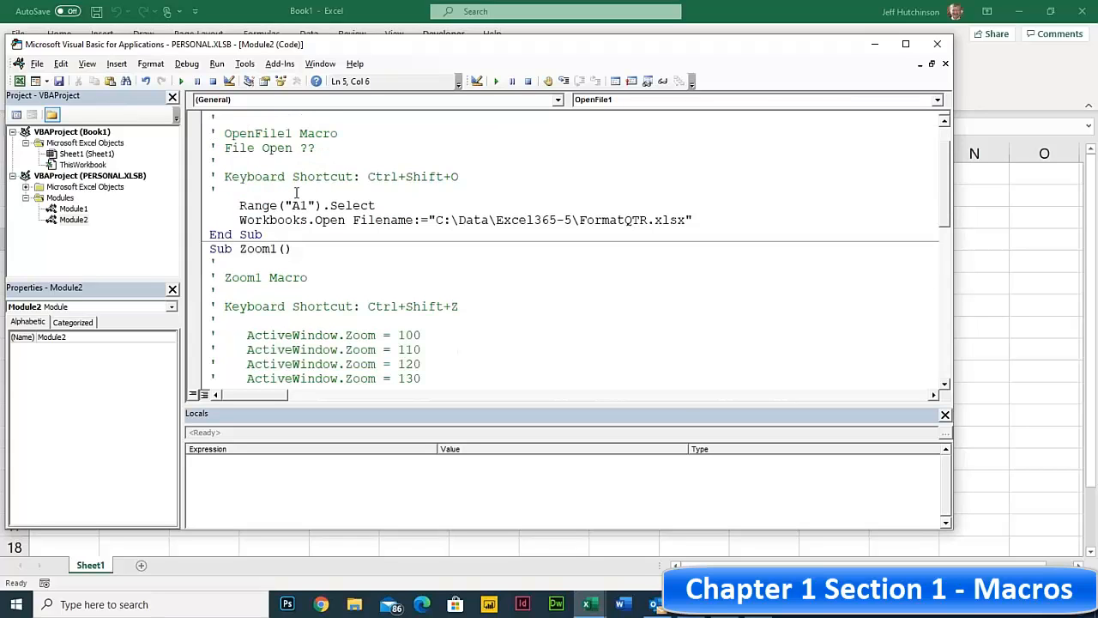
scroll(296, 193, "down", 5)
scroll(283, 187, "up", 6)
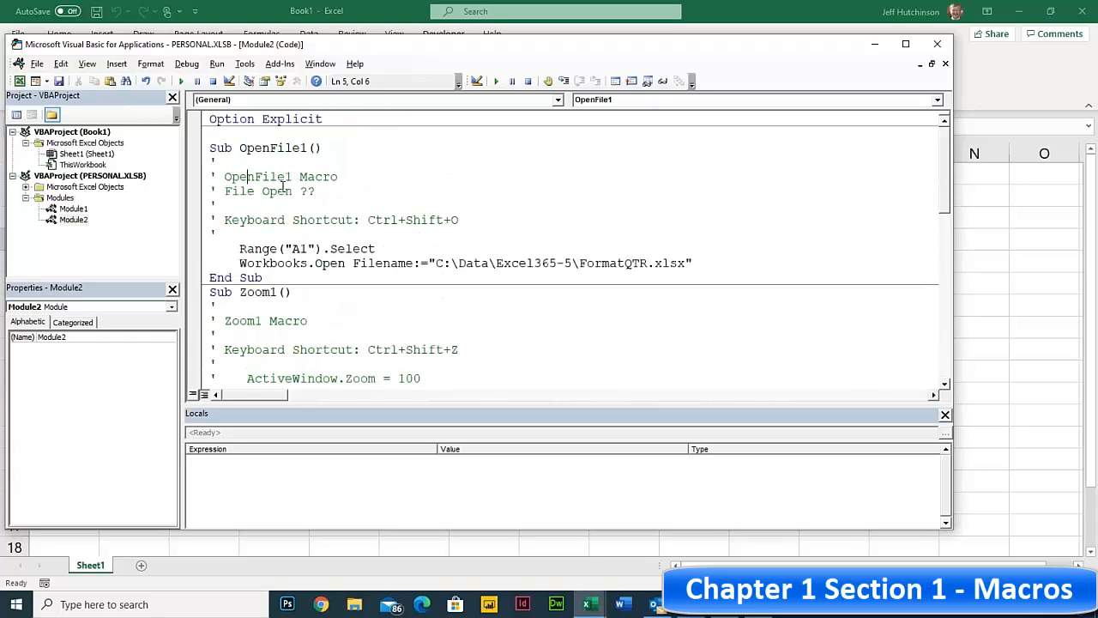
left_click(100, 176)
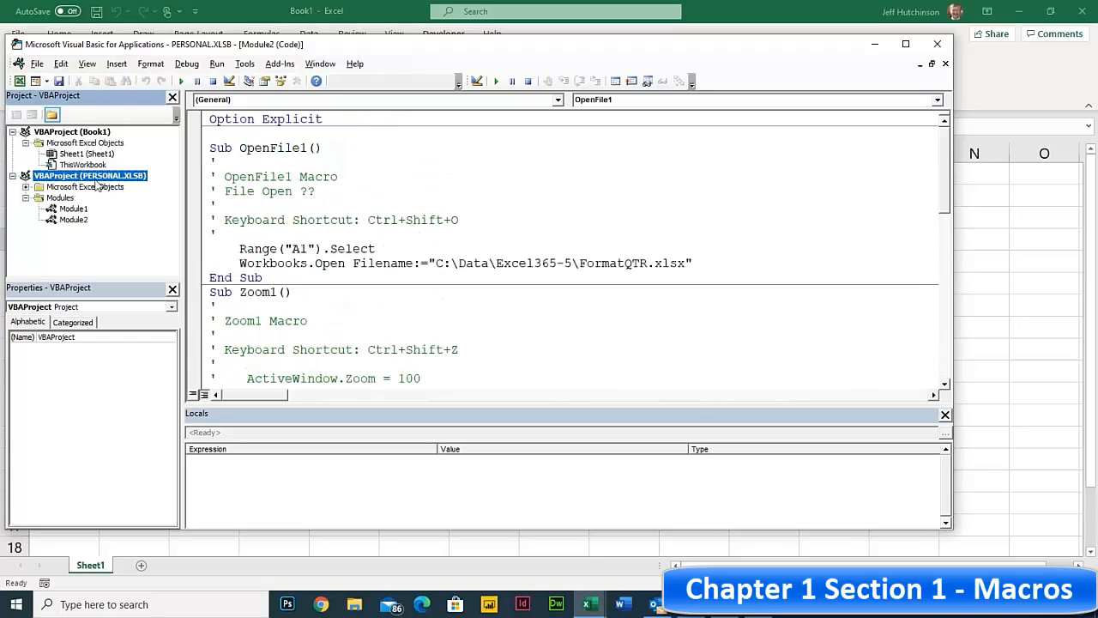
left_click(68, 218)
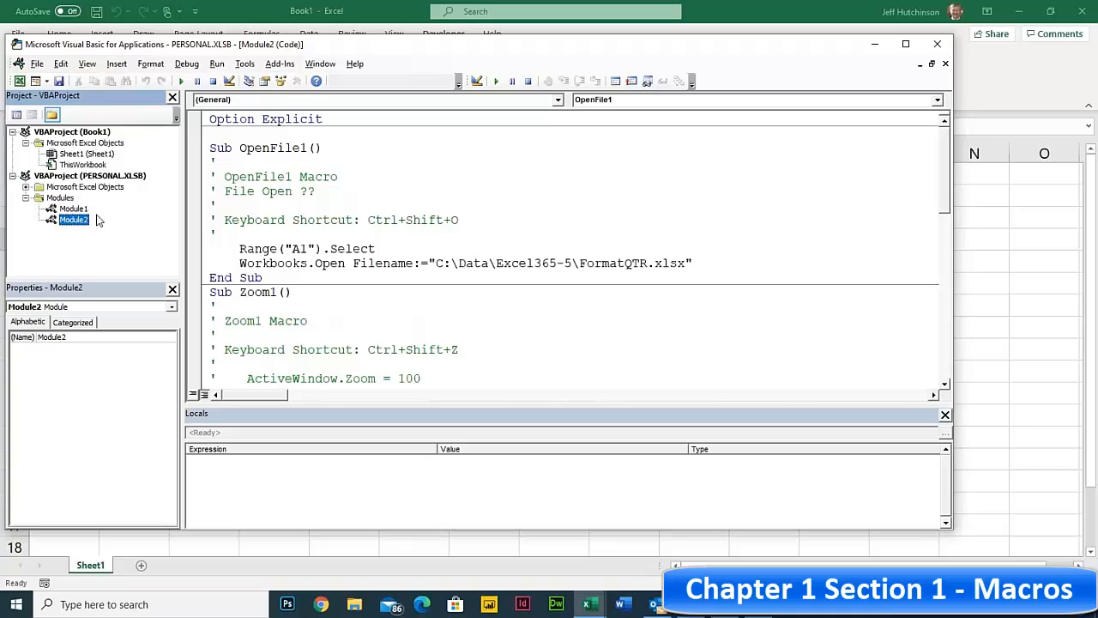
left_click(67, 209)
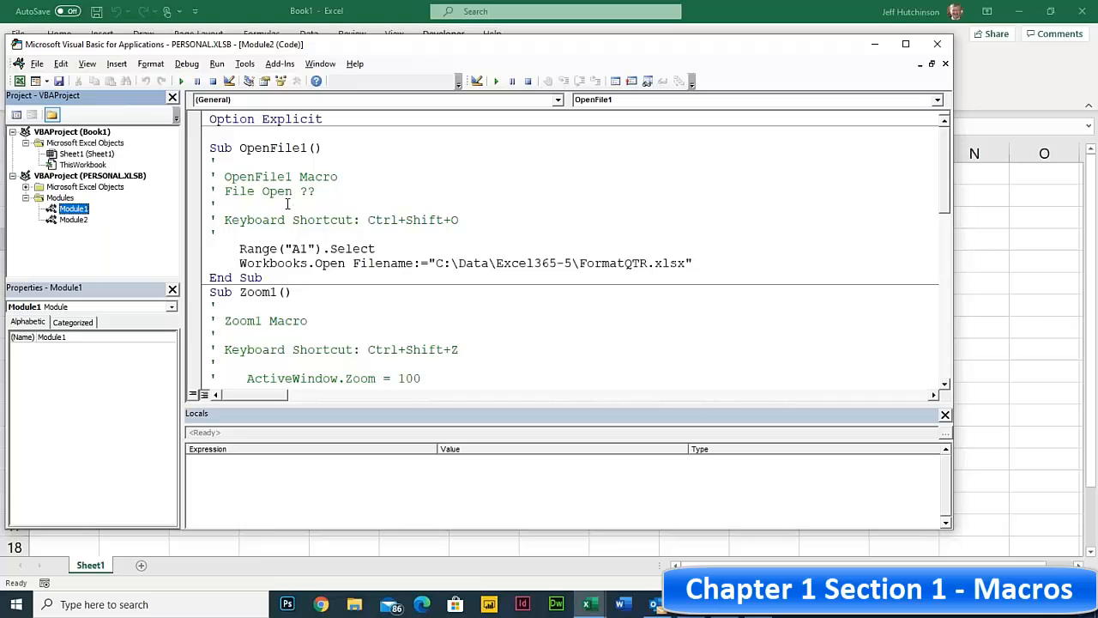
scroll(292, 206, "down", 4)
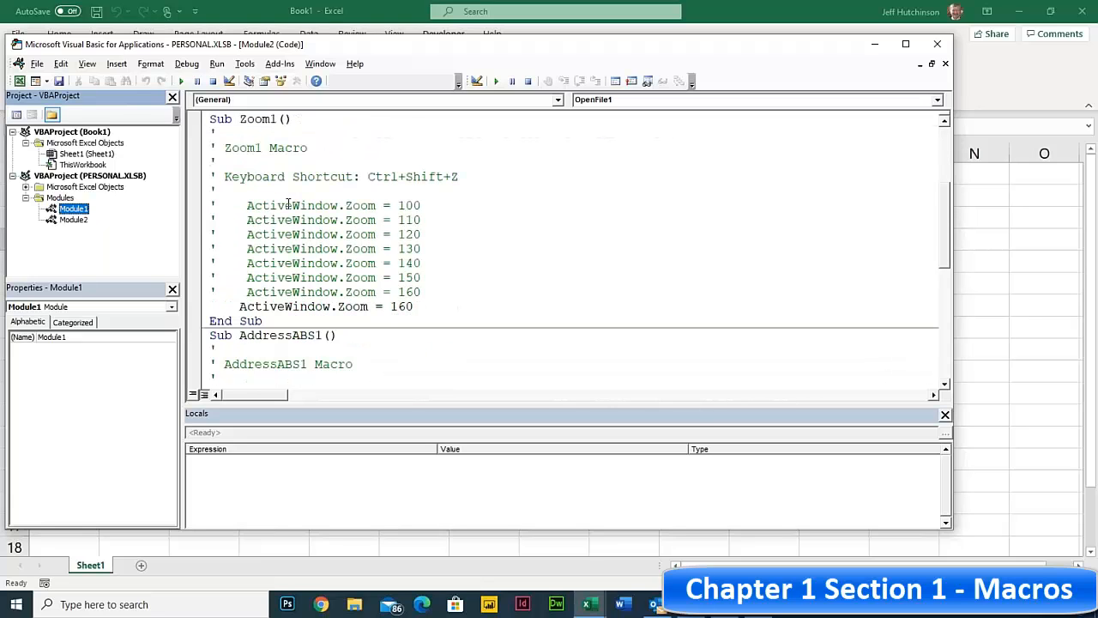
scroll(289, 203, "down", 5)
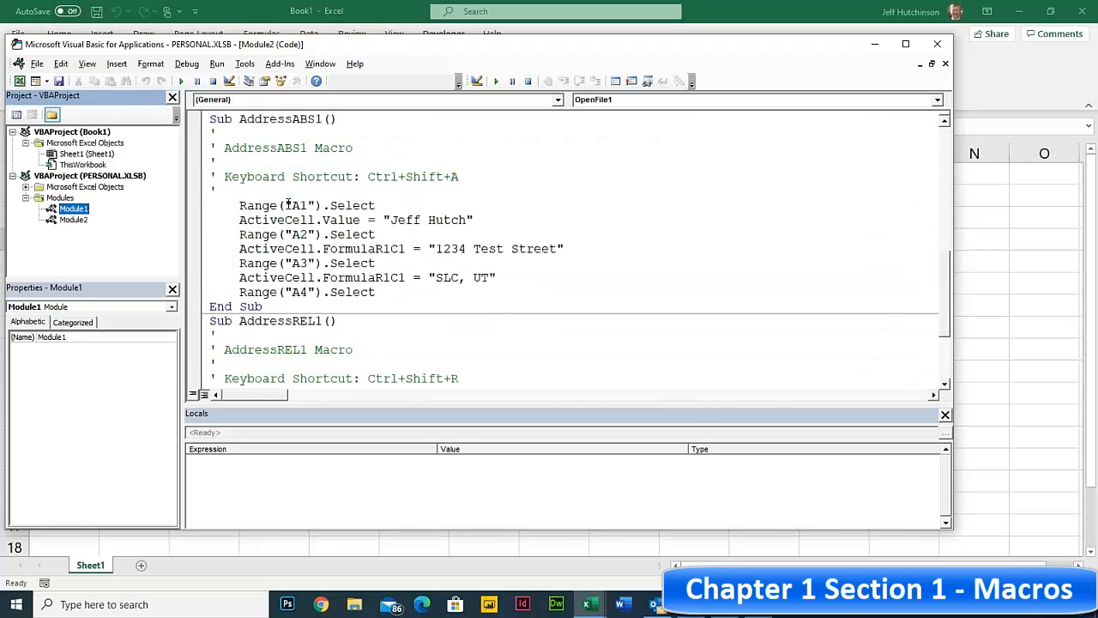
scroll(289, 203, "up", 2)
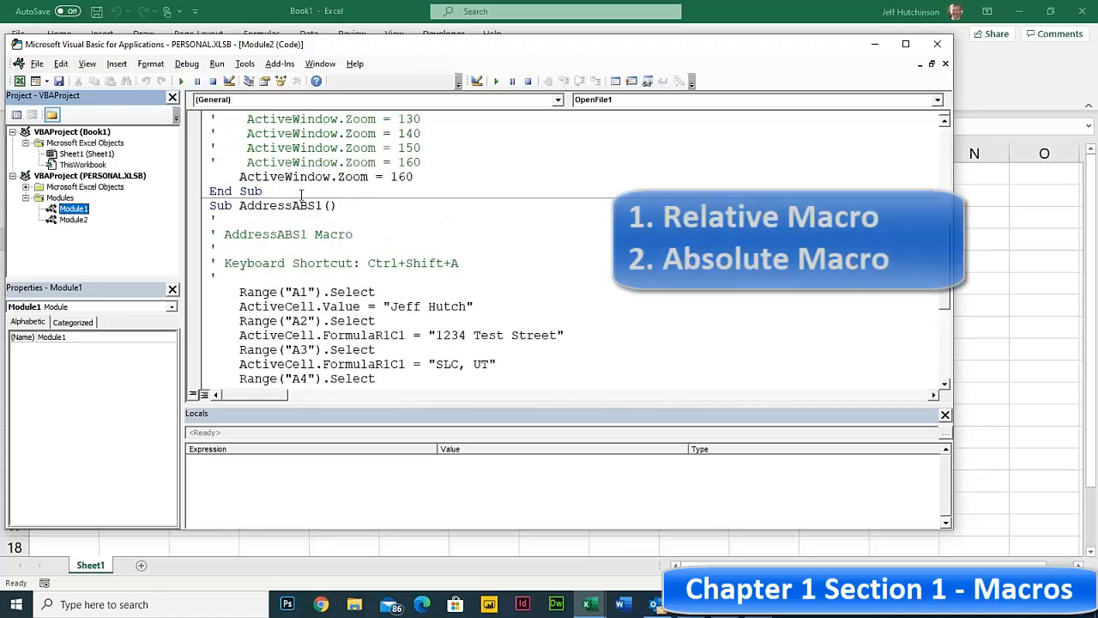
left_click(297, 206)
scroll(316, 212, "down", 2)
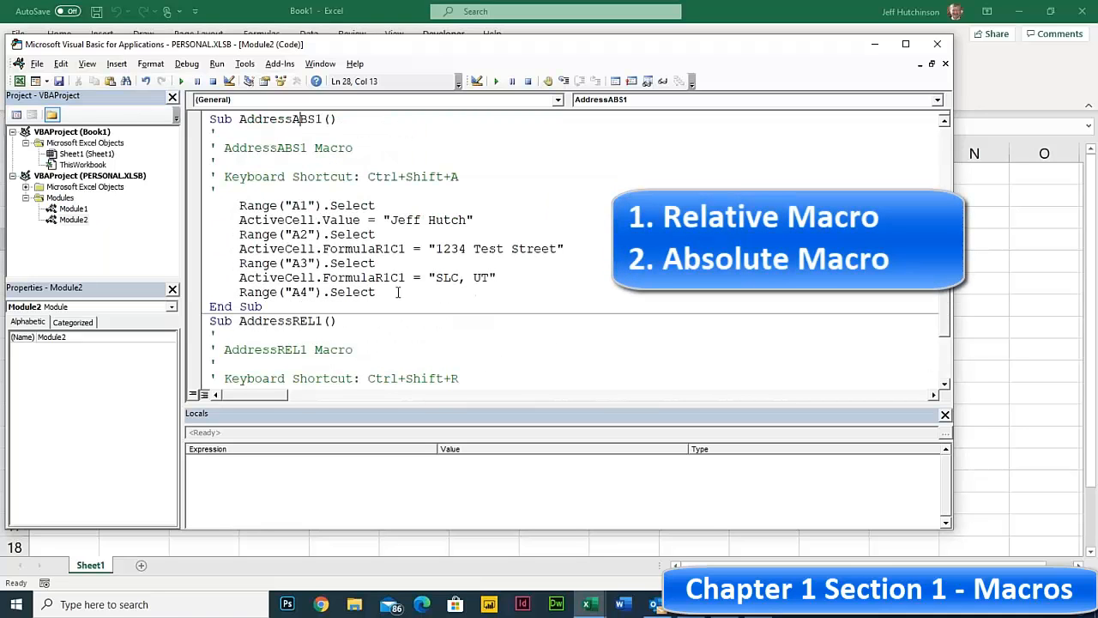
- Add a MsgBox "Finished" line after the A4 selection at the end of AddressABS1
left_click(398, 292)
key("Return")
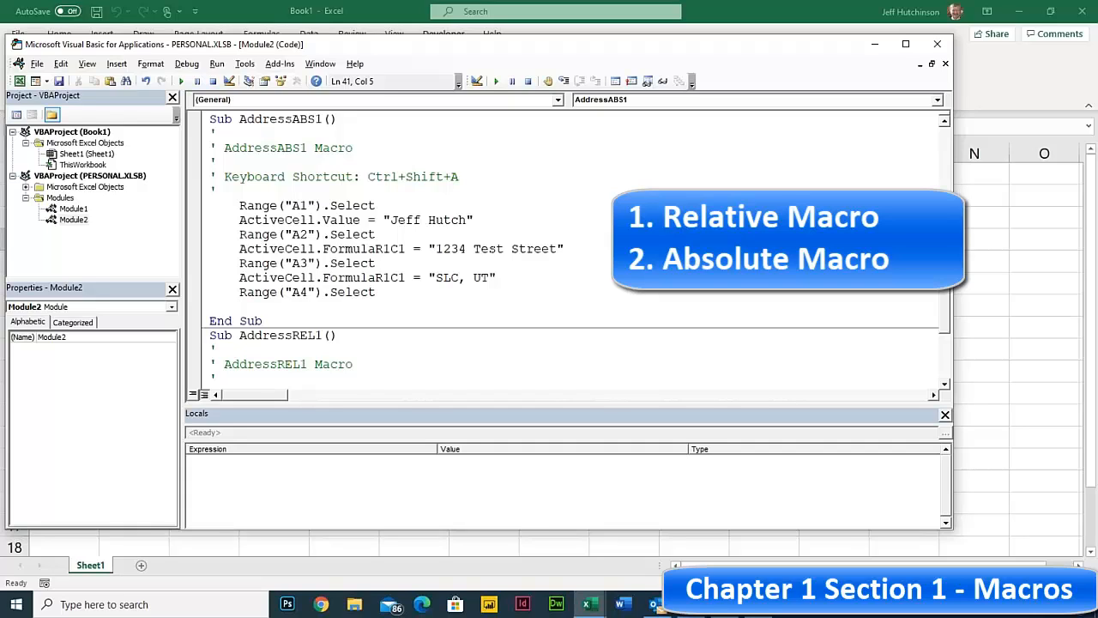
type("MsgBox")
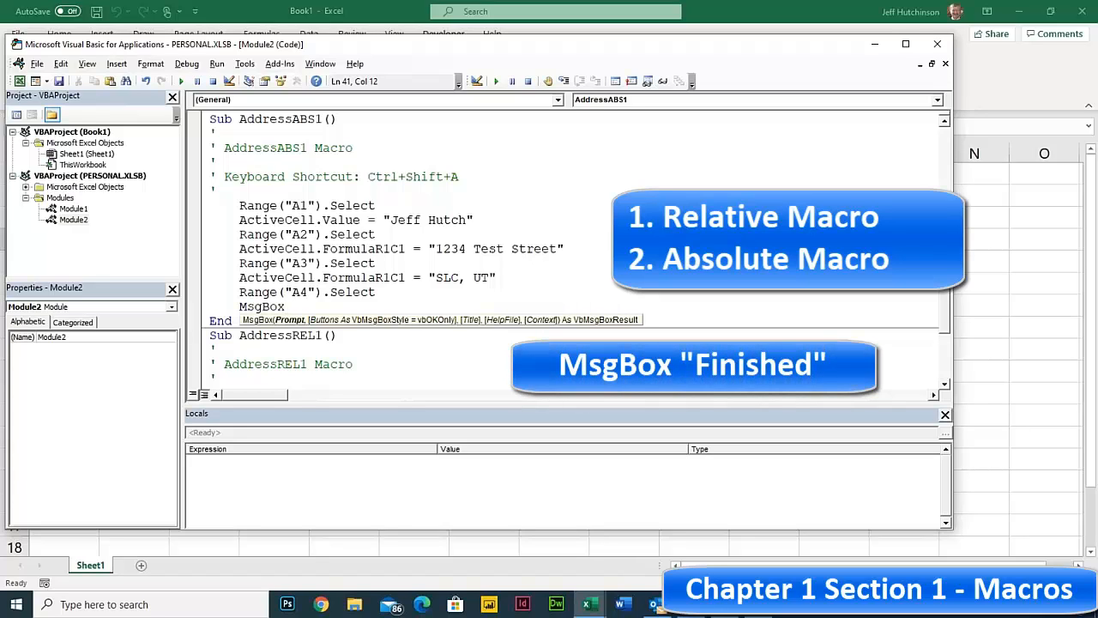
type(" \"Finished\"")
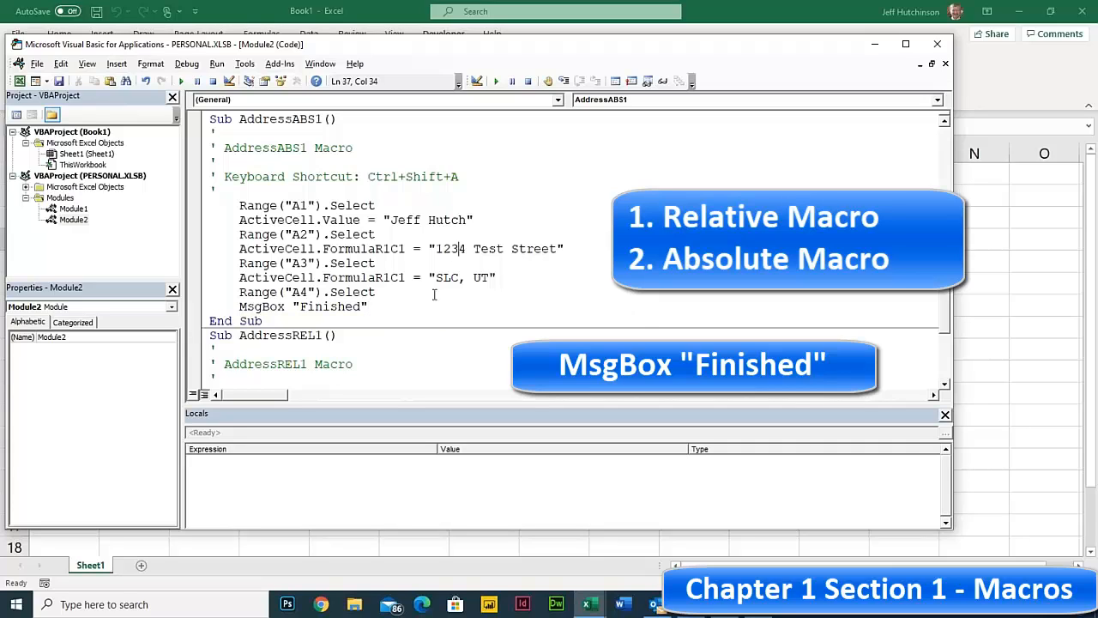
left_click(241, 306)
left_click_drag(241, 307, 382, 306)
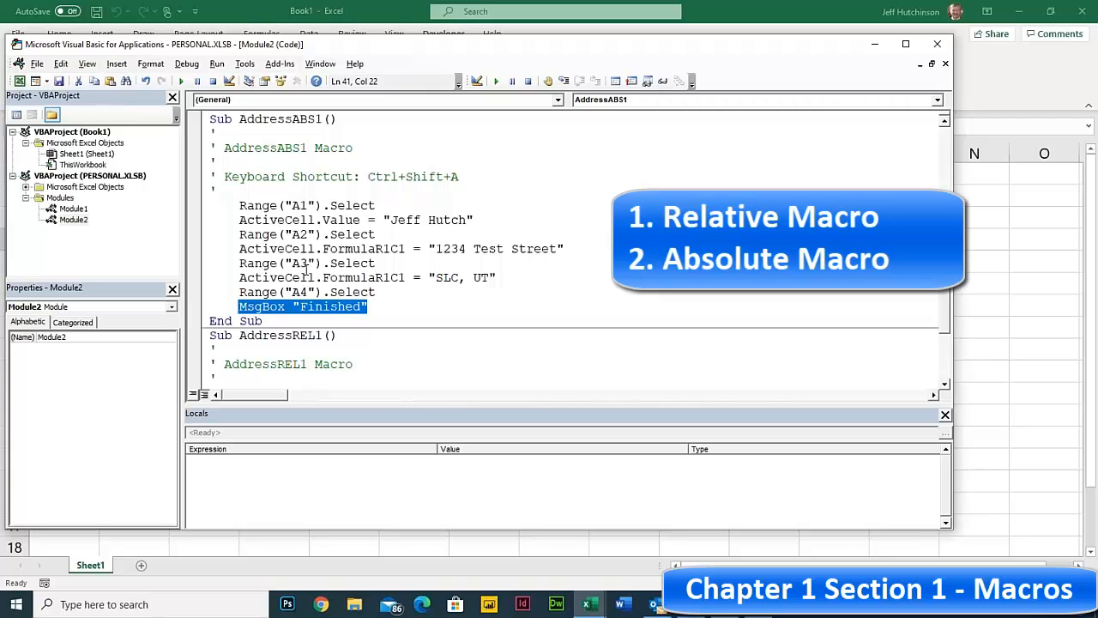
left_click(294, 293)
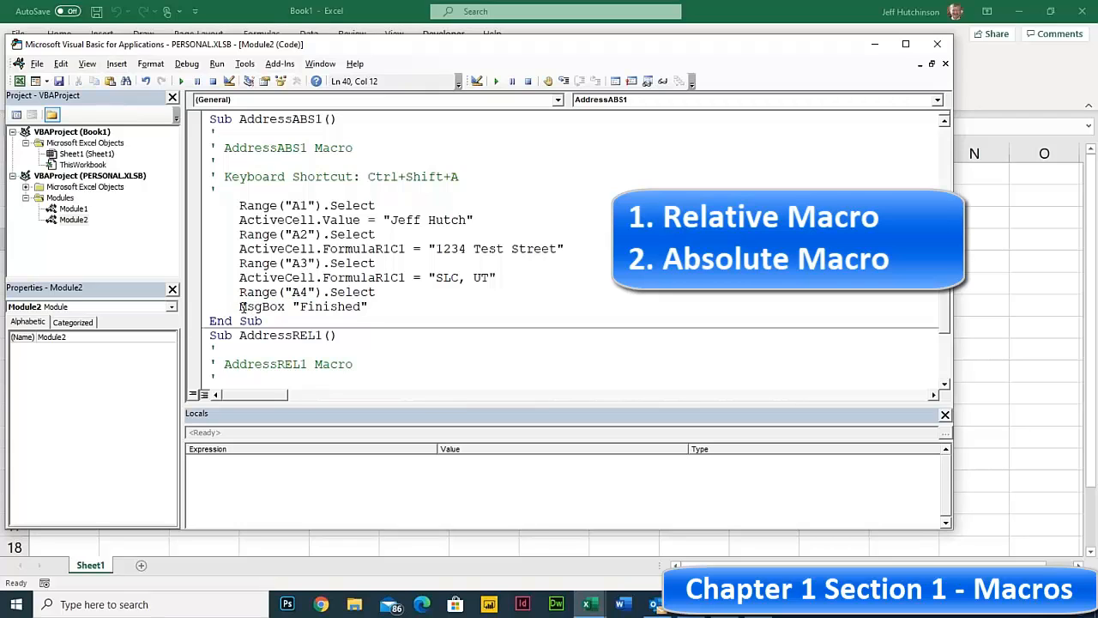
left_click_drag(240, 306, 382, 311)
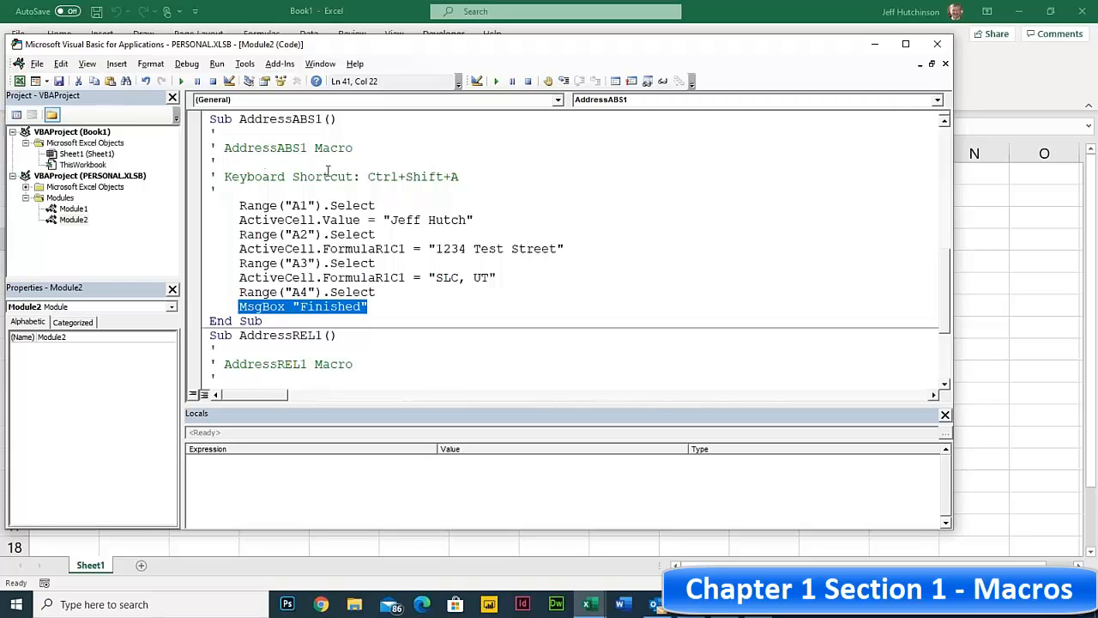
left_click(301, 220)
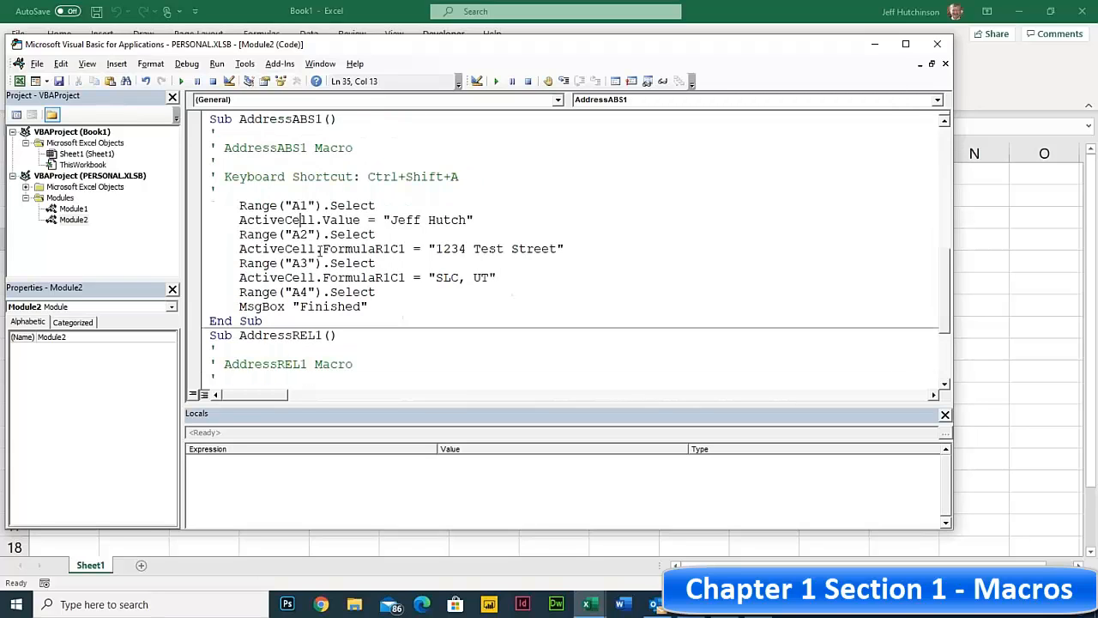
- Return up to AddressABS1's Keyboard Shortcut comment line
scroll(308, 264, "down", 3)
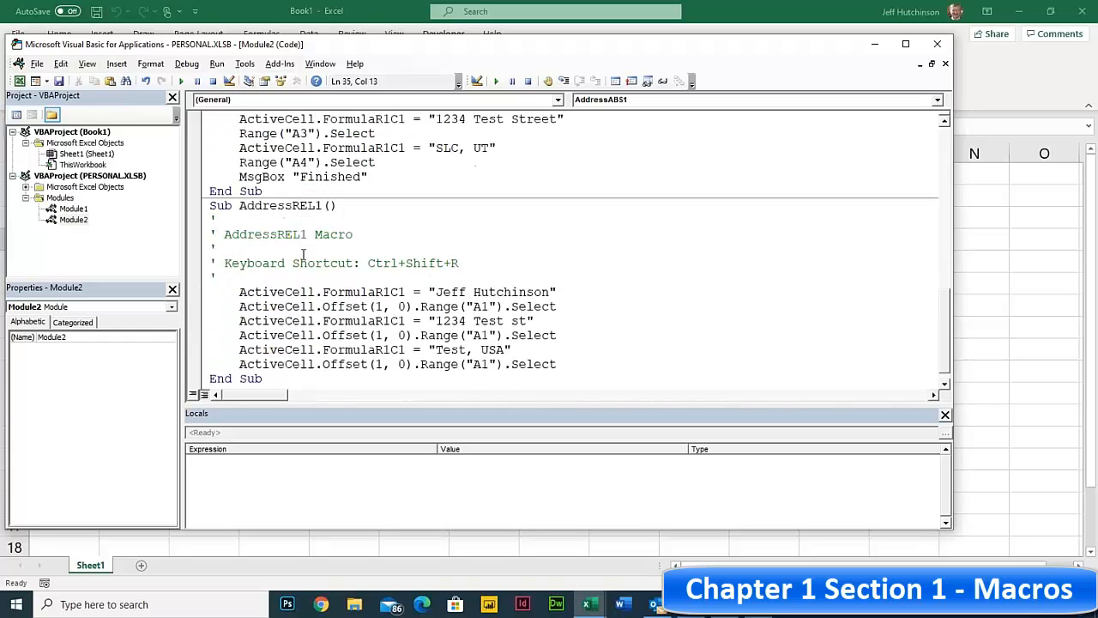
scroll(302, 254, "up", 4)
key("Up")
key("Up")
key("Up")
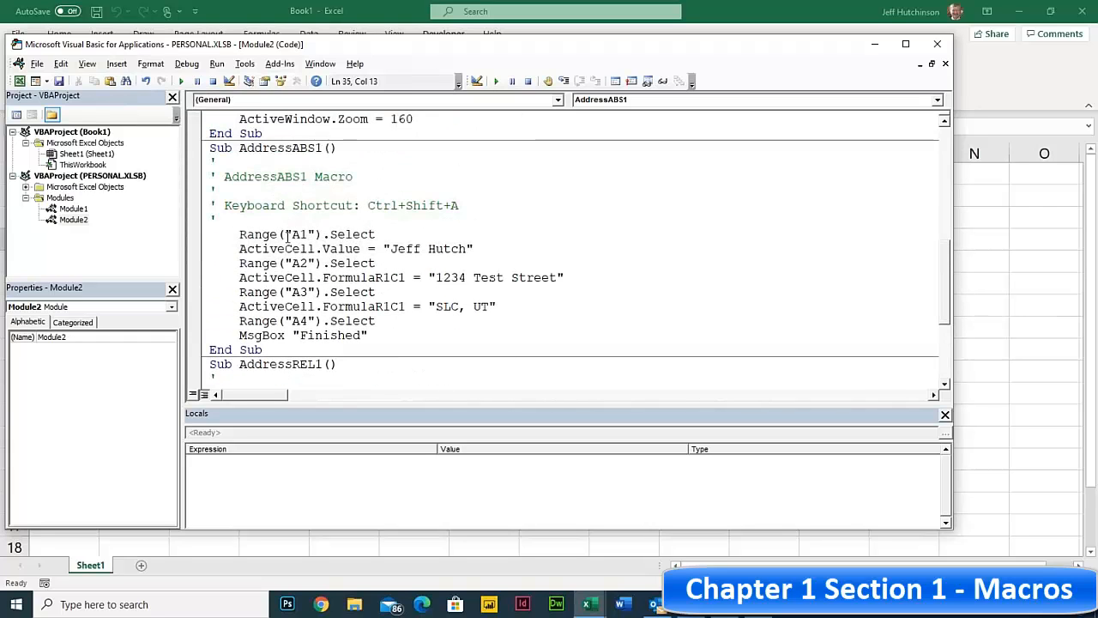
left_click(367, 207)
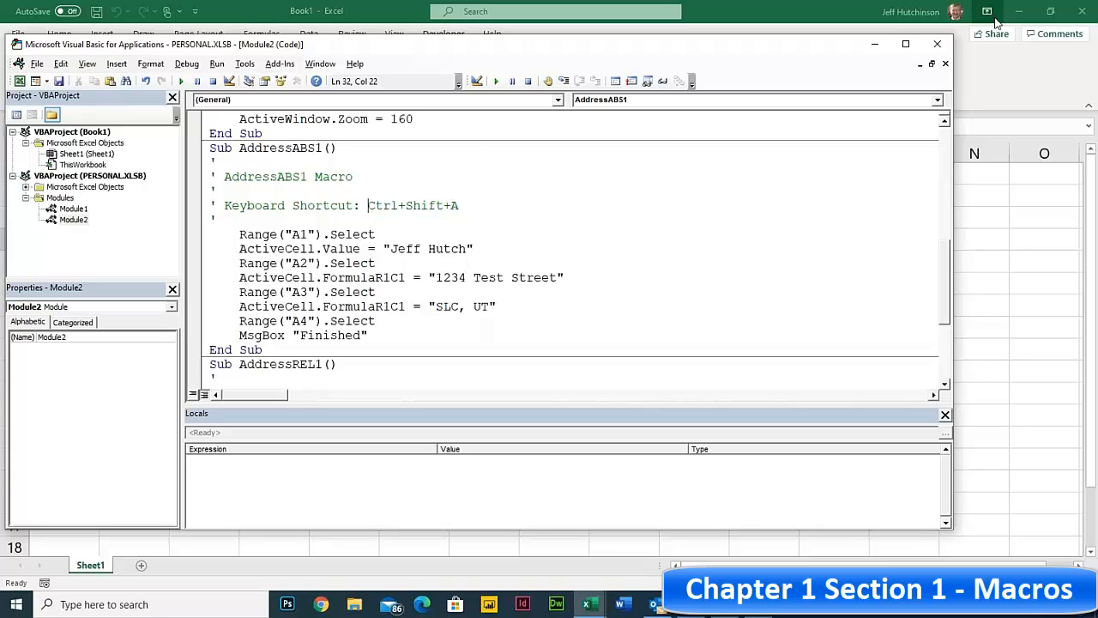
- Close the VBA editor, clear the old entries in A1:G8 and select D6
left_click(938, 47)
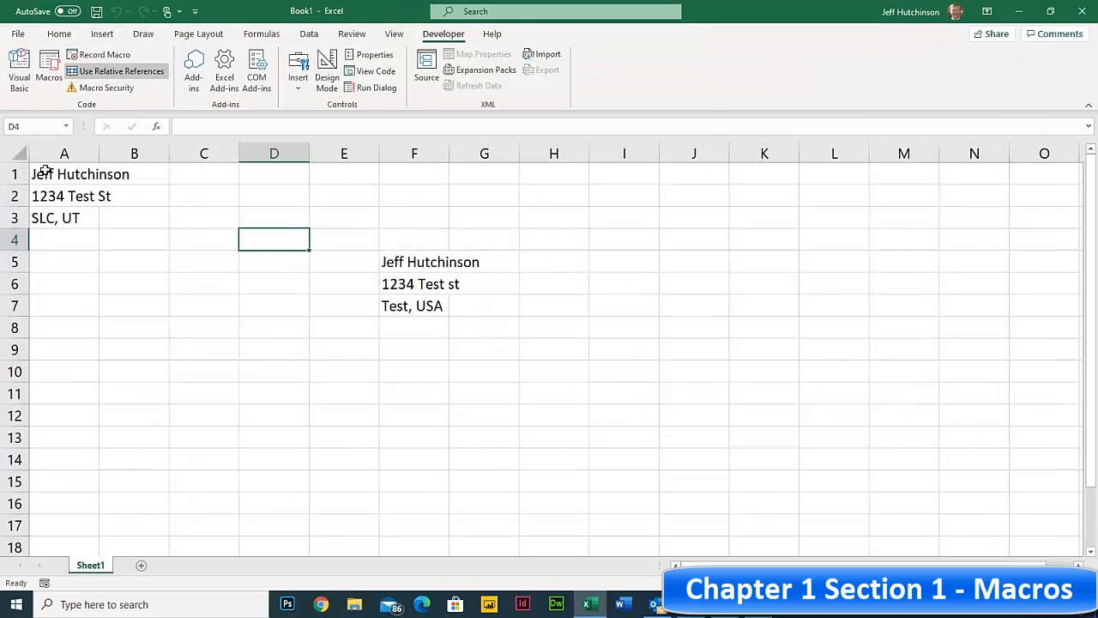
left_click_drag(44, 172, 480, 317)
key("Delete")
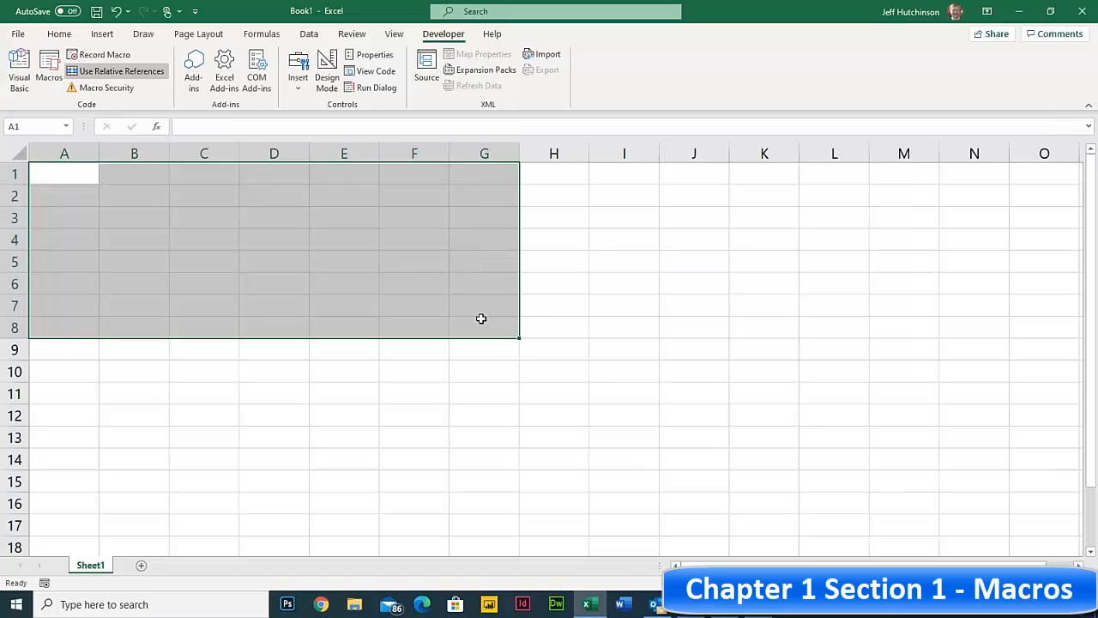
left_click(294, 276)
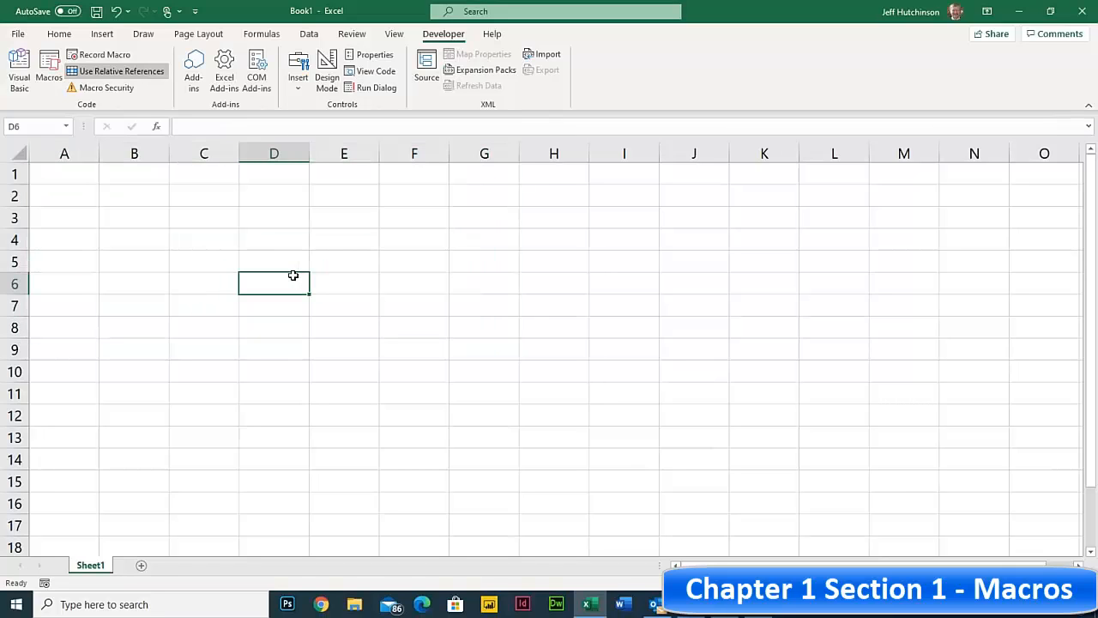
- Run AddressABS1 from the Macros list, dismiss the Finished message, and check A1:A3
left_click(50, 67)
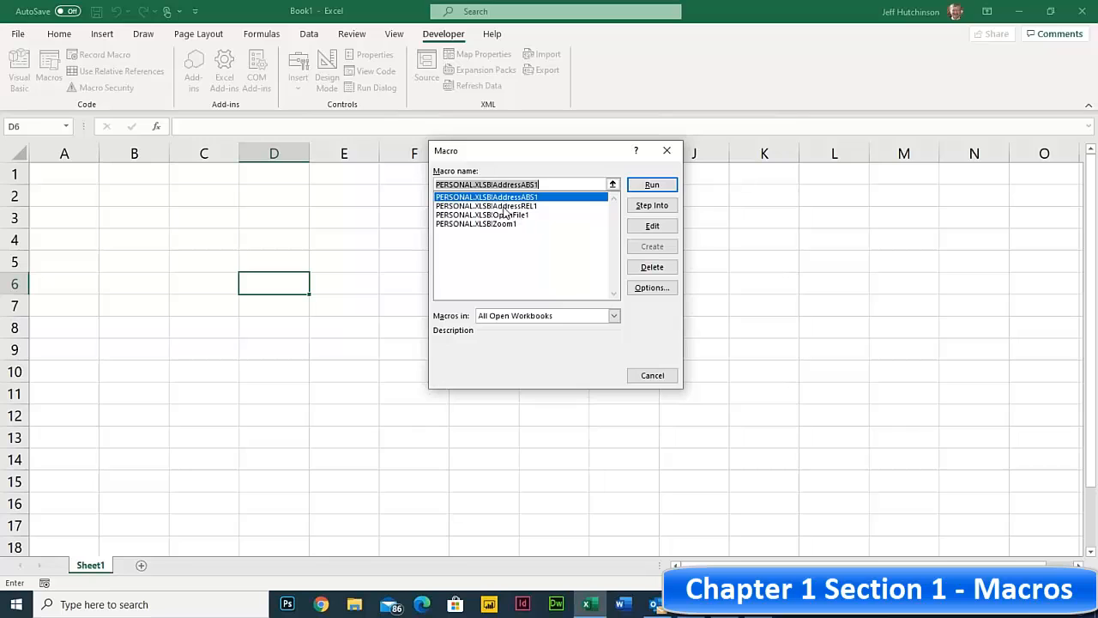
left_click(505, 206)
left_click(507, 198)
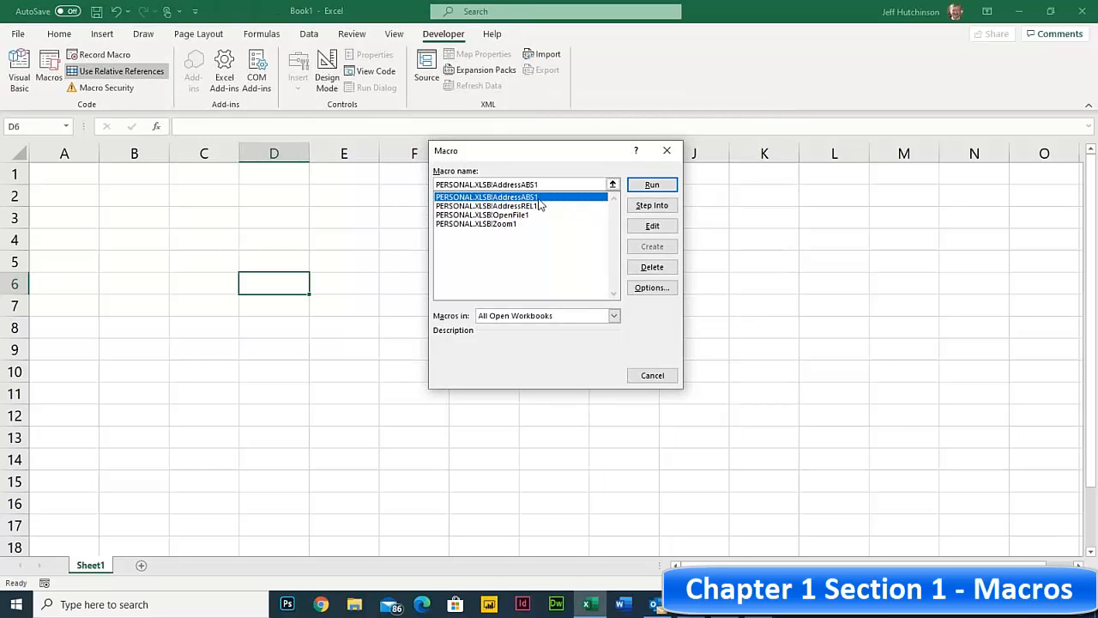
left_click(652, 185)
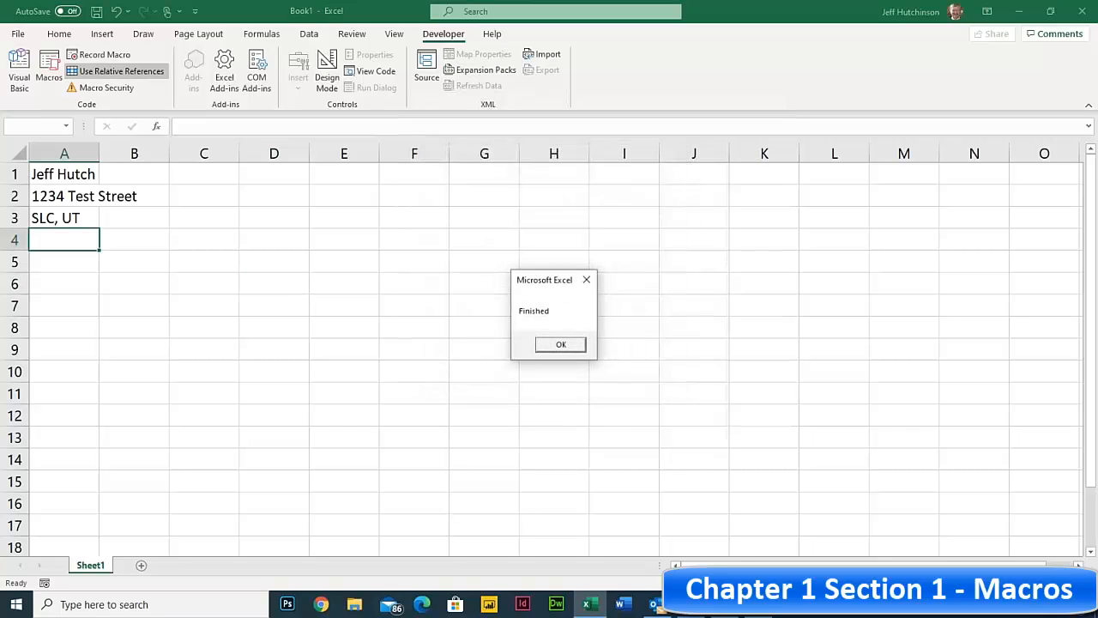
left_click(559, 345)
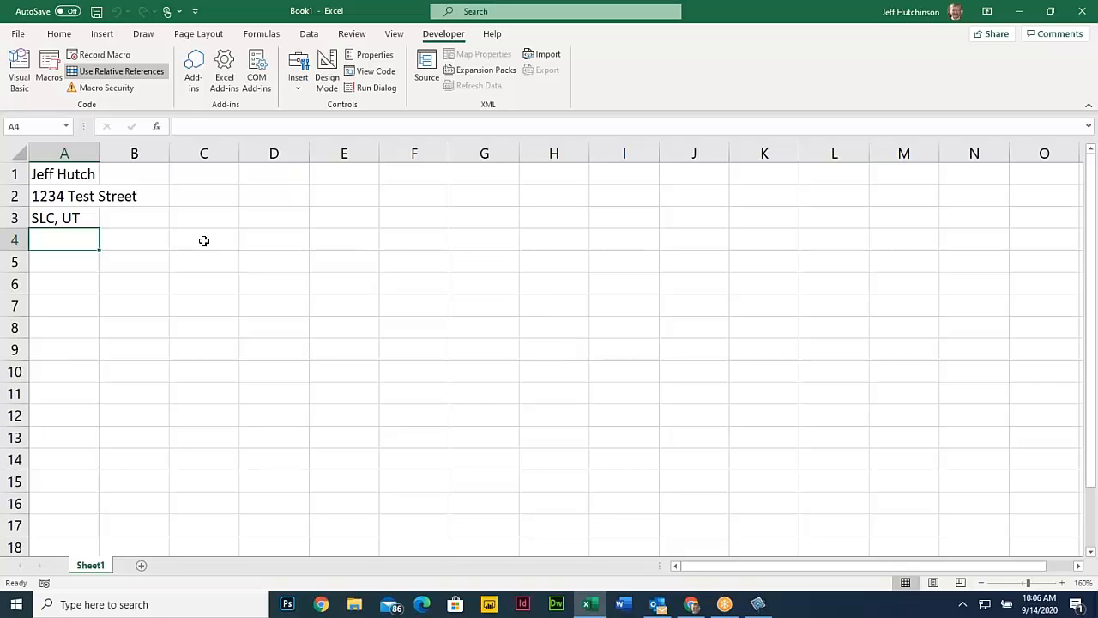
left_click_drag(63, 175, 92, 222)
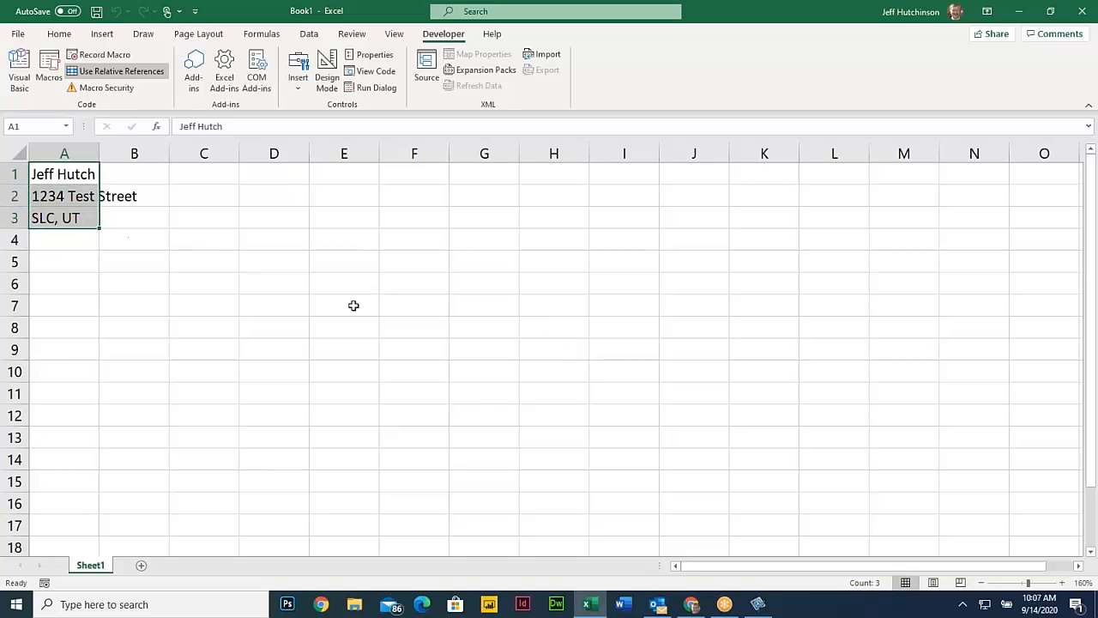
left_click(404, 319)
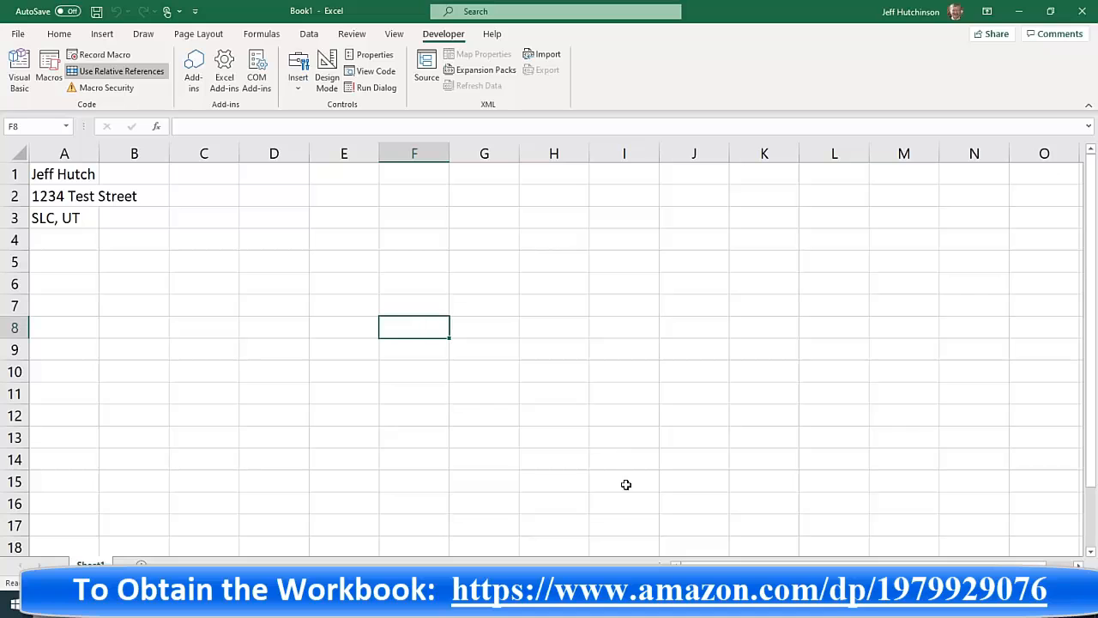
- In Chrome's course PDF, scroll through the macro exercises to the Relative Phone List exercise
left_click(692, 605)
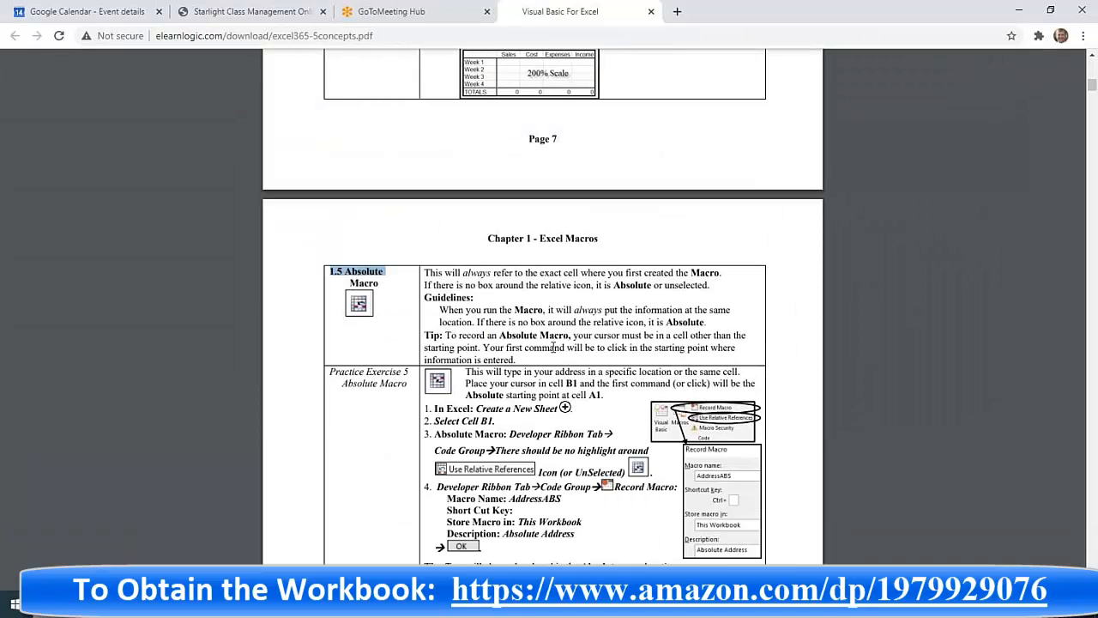
left_click(499, 306)
scroll(535, 357, "down", 3)
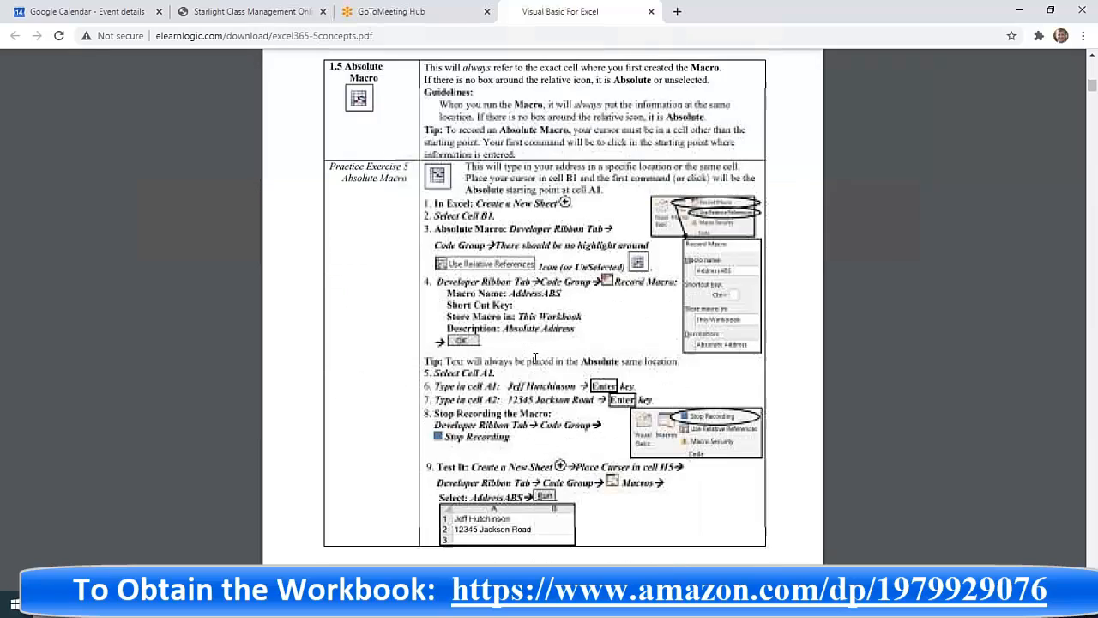
scroll(534, 357, "down", 3)
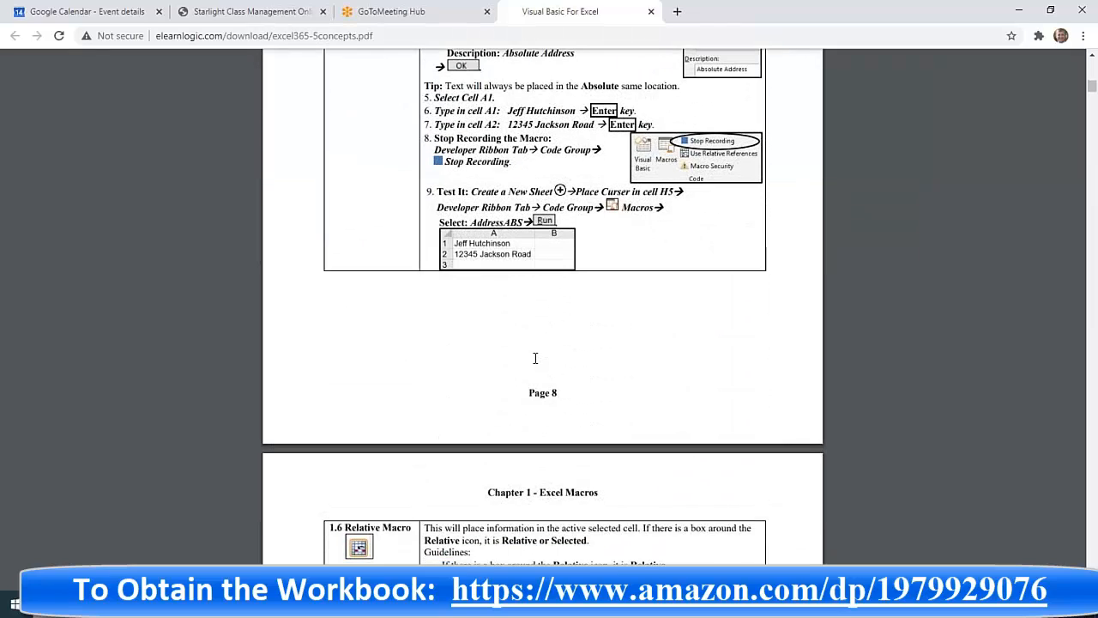
scroll(535, 358, "down", 3)
scroll(535, 358, "up", 3)
scroll(534, 358, "down", 1)
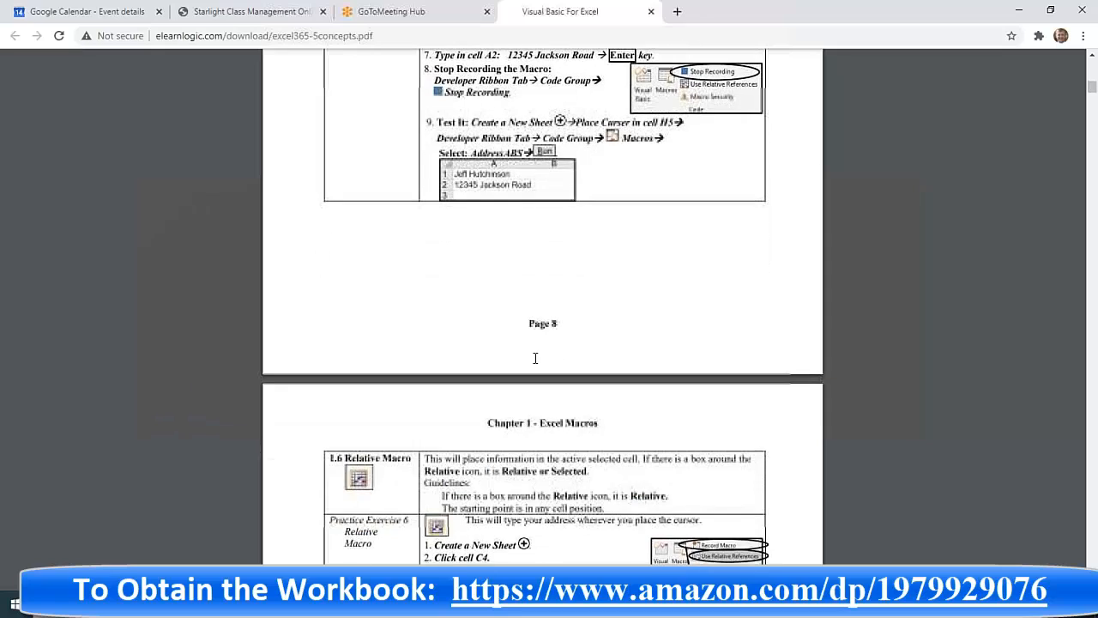
scroll(534, 357, "down", 3)
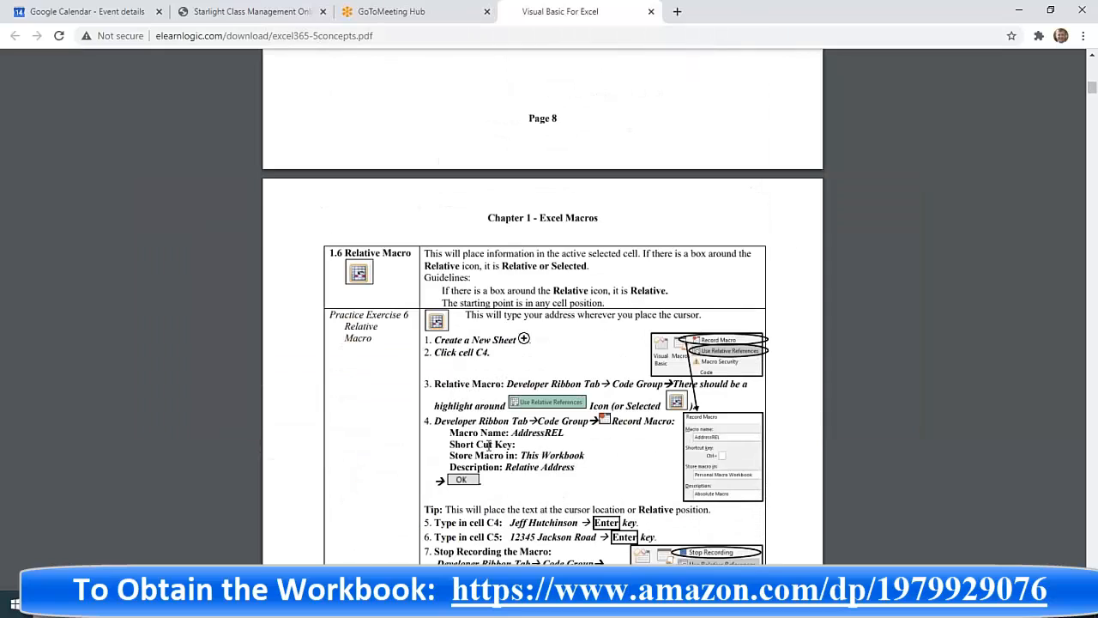
scroll(488, 444, "down", 9)
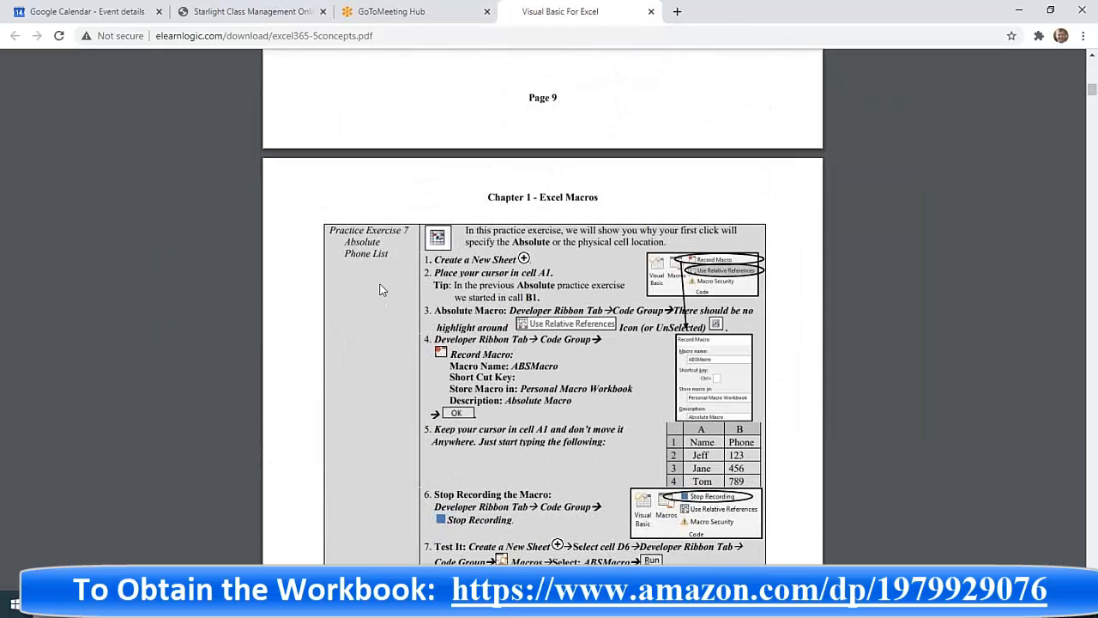
scroll(515, 447, "down", 7)
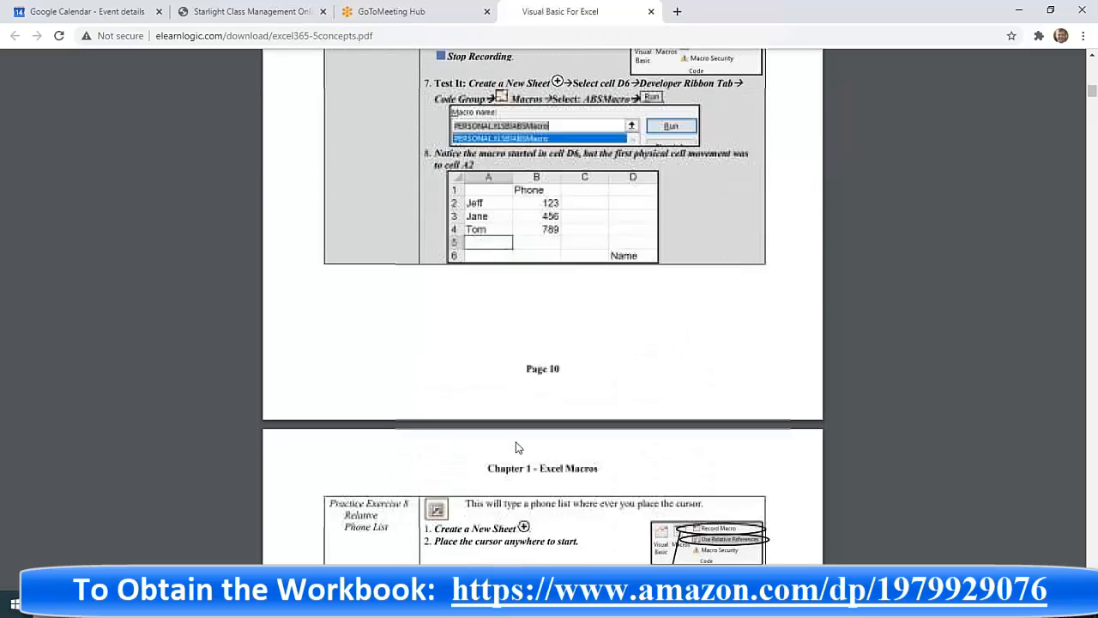
scroll(515, 447, "down", 3)
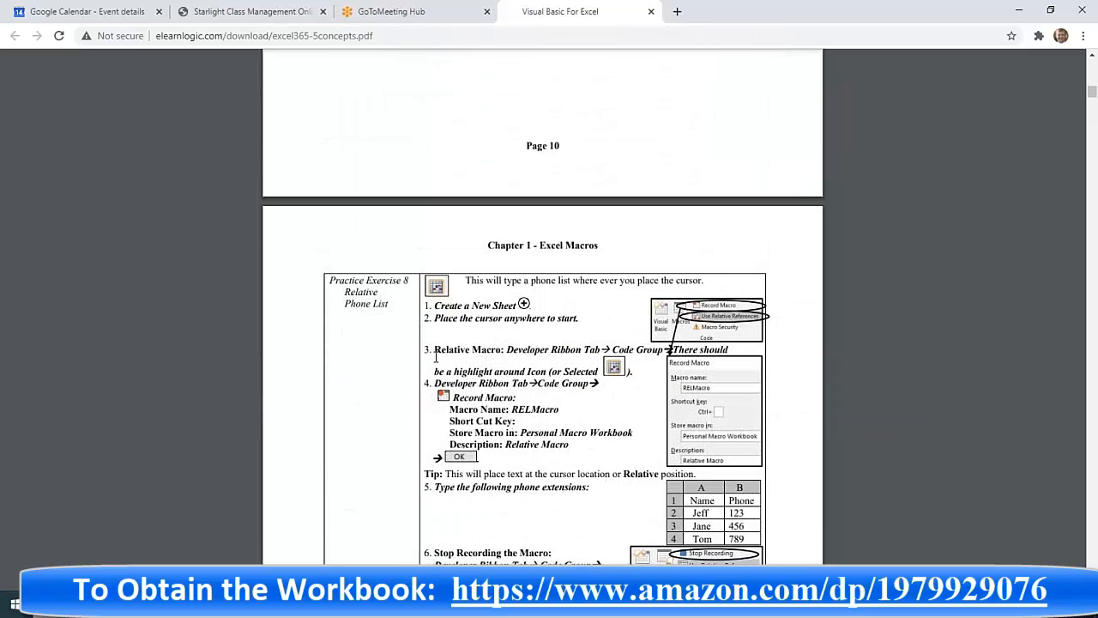
left_click_drag(346, 290, 547, 409)
scroll(549, 416, "down", 12)
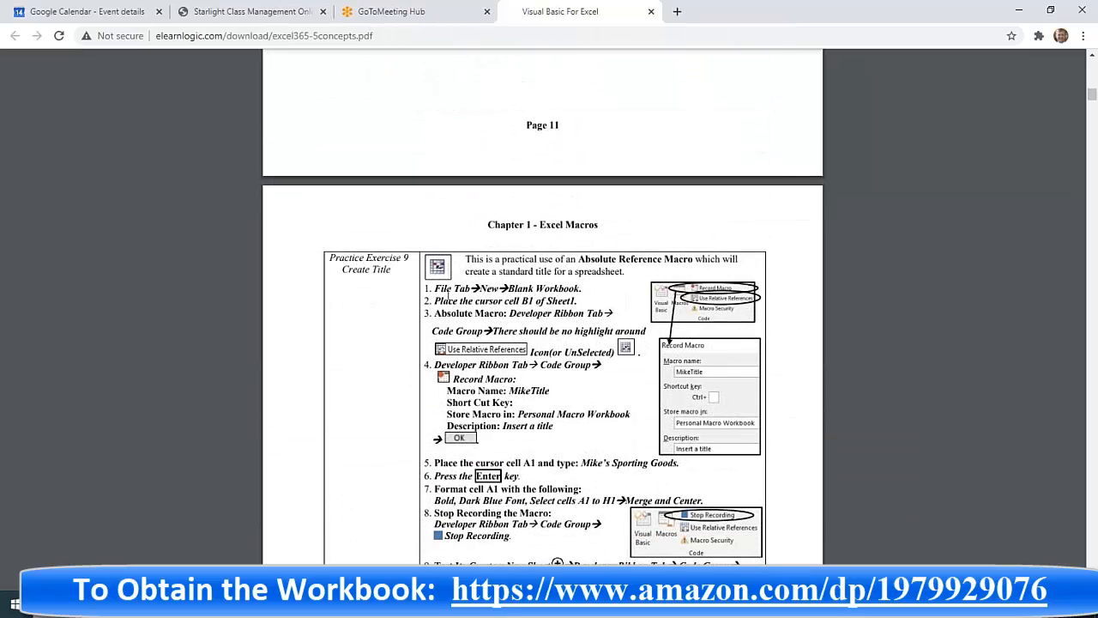
- Highlight the Create Title and Place under Spreadsheet exercise steps in the PDF
left_click_drag(356, 267, 549, 300)
scroll(584, 345, "down", 1)
scroll(584, 345, "up", 1)
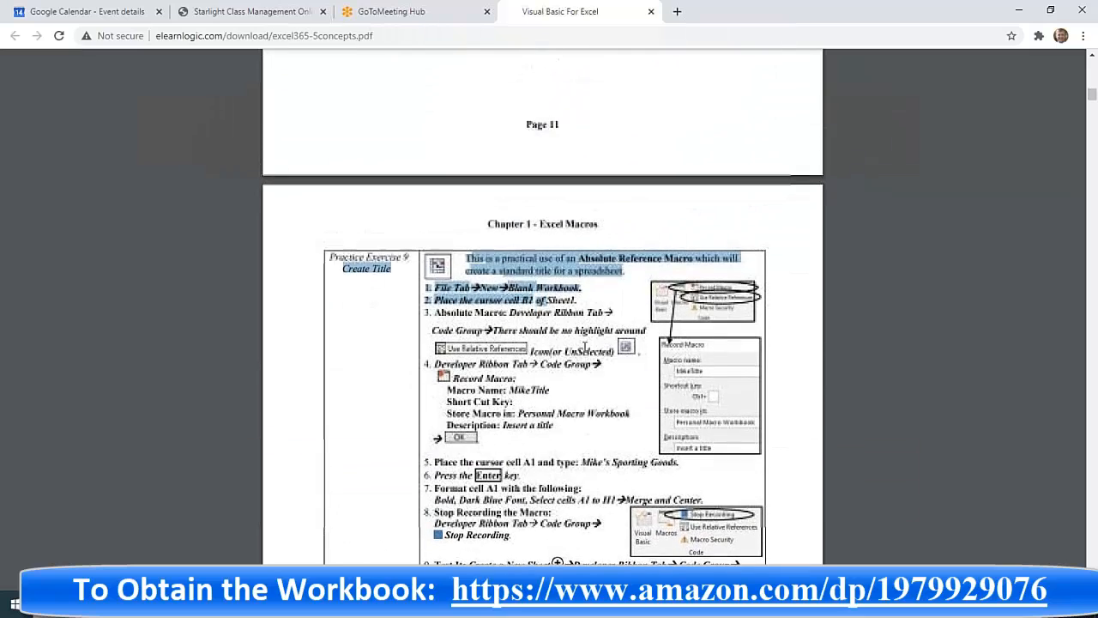
left_click(546, 320)
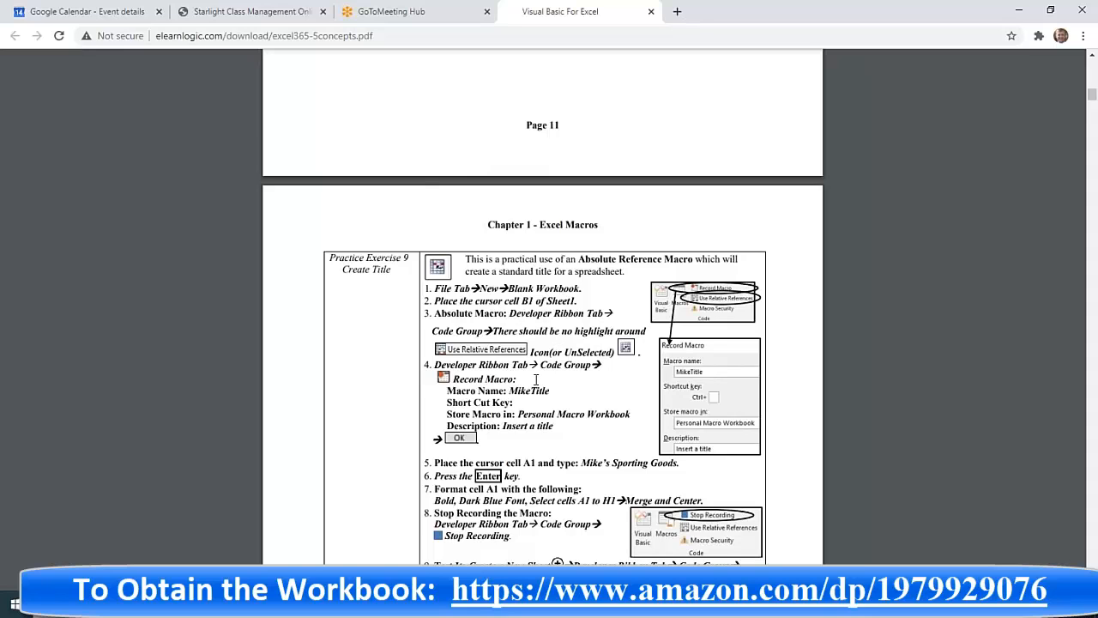
scroll(536, 378, "down", 10)
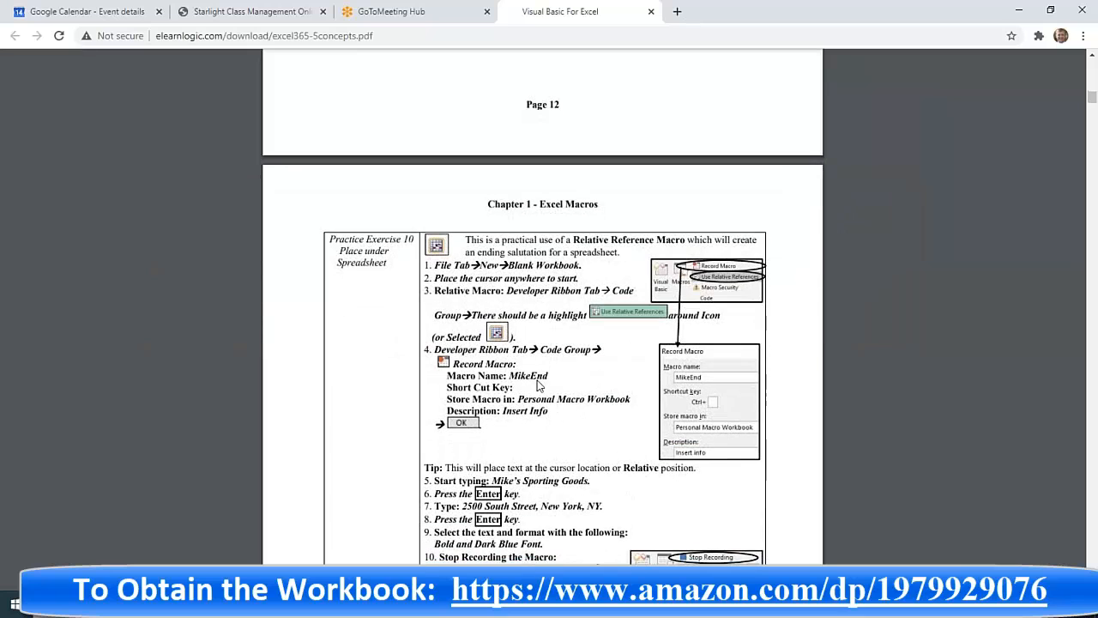
left_click_drag(343, 250, 533, 392)
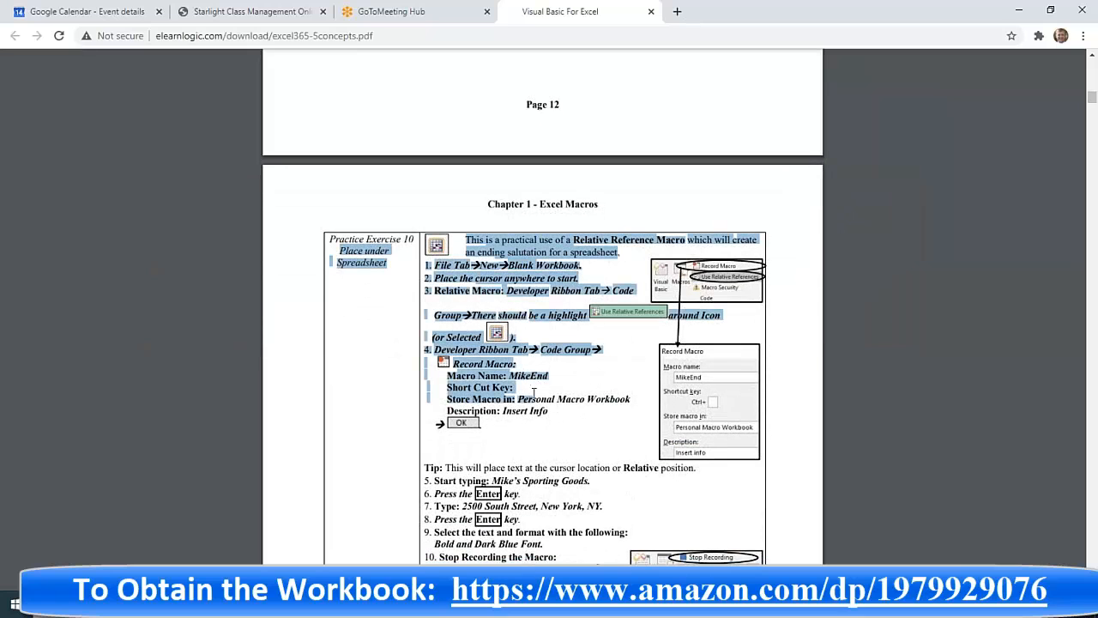
left_click(540, 410)
scroll(528, 381, "down", 10)
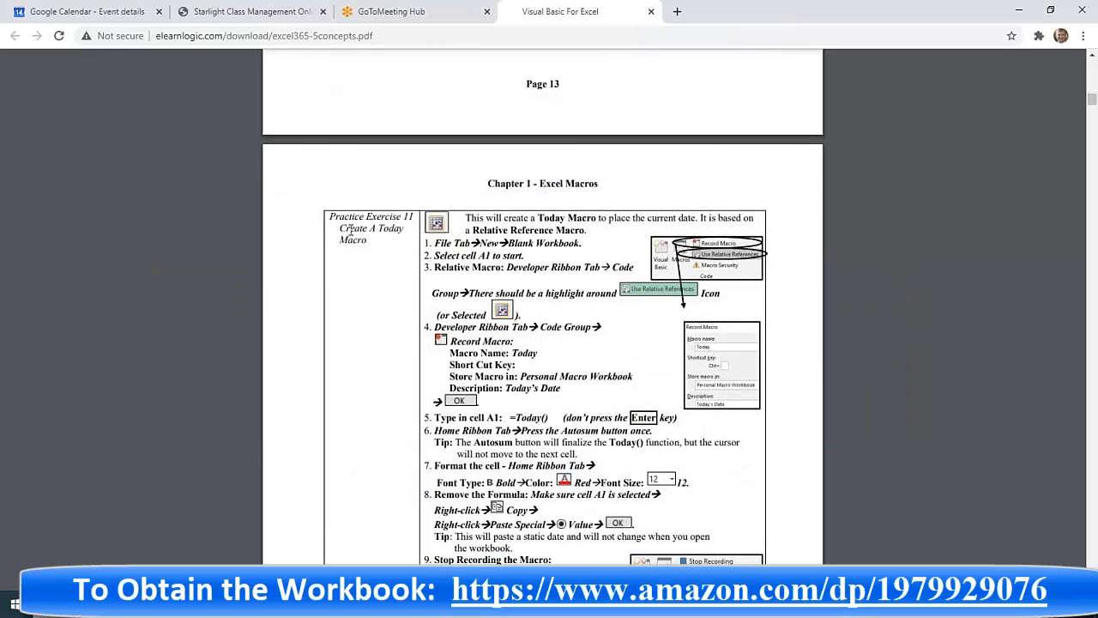
- Highlight the Practice Exercise 11 Create A Today Macro text, then return to Excel
left_click_drag(339, 226, 494, 265)
left_click(494, 265)
left_click_drag(434, 243, 529, 249)
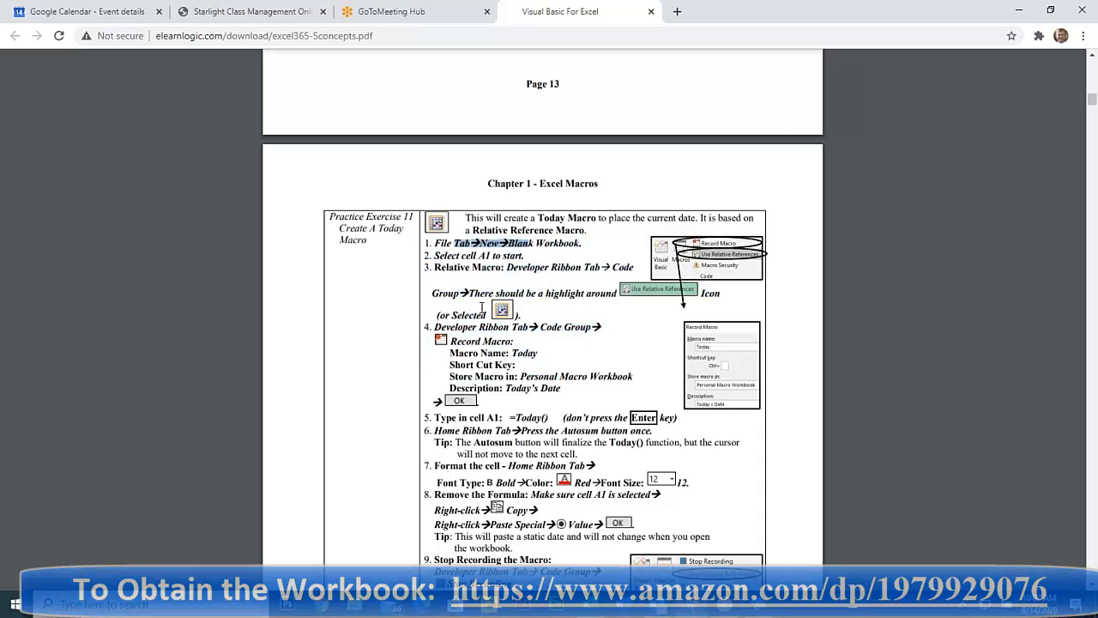
scroll(532, 318, "down", 3)
scroll(532, 317, "down", 5)
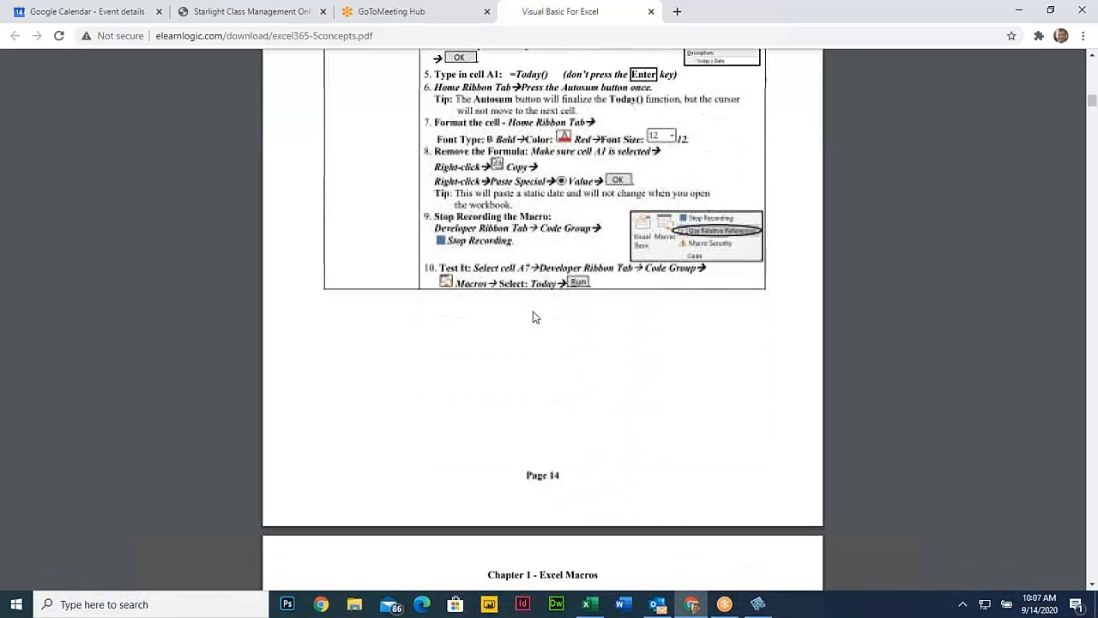
scroll(533, 317, "up", 7)
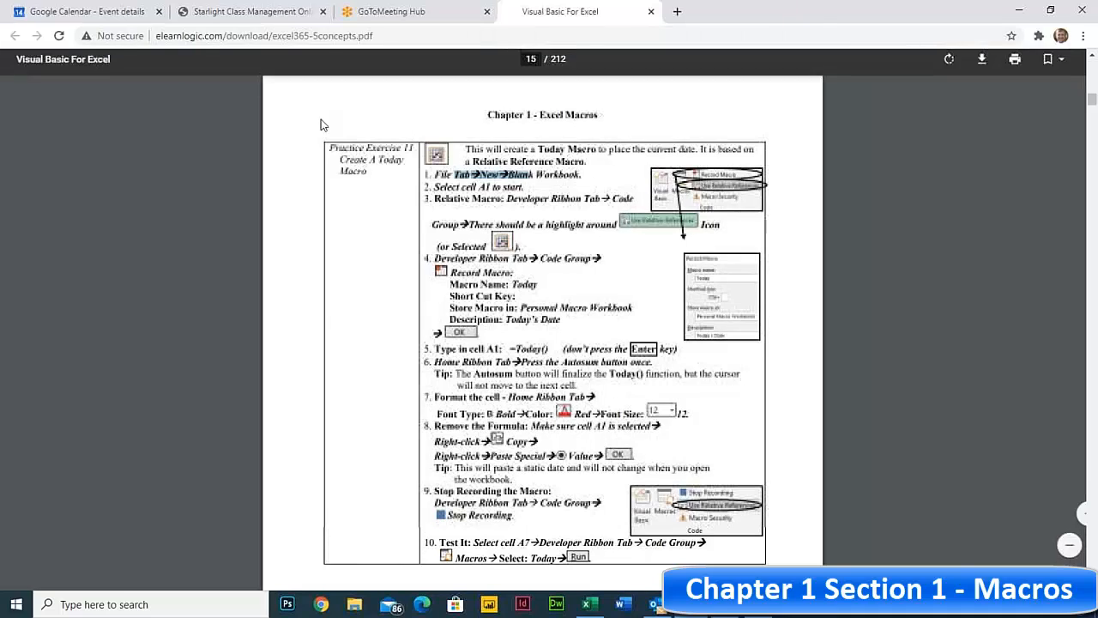
left_click_drag(354, 161, 589, 162)
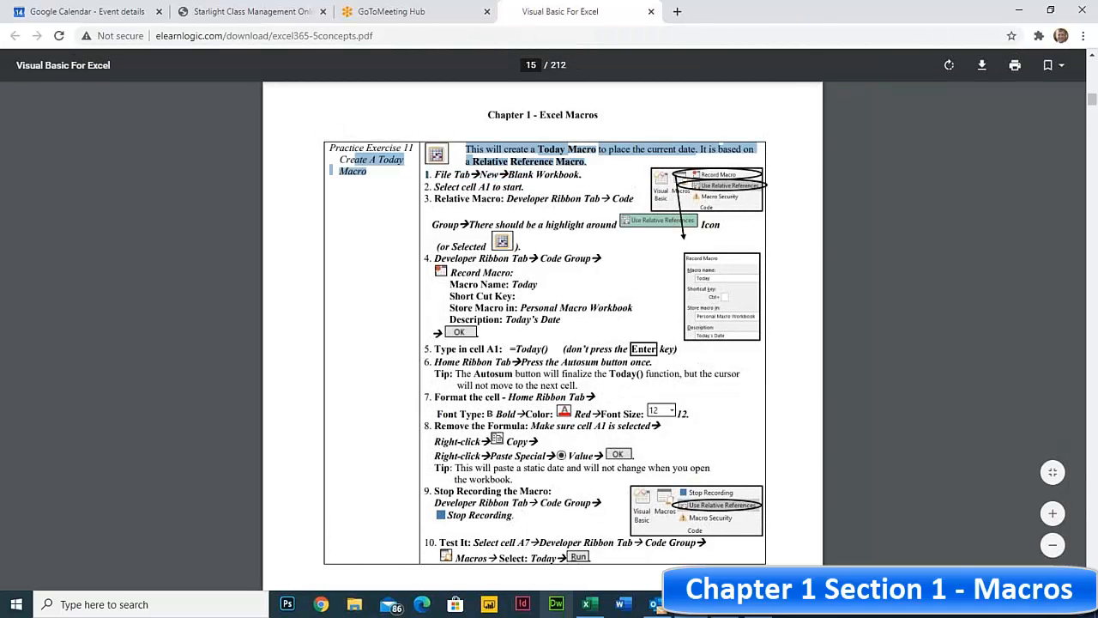
left_click(589, 605)
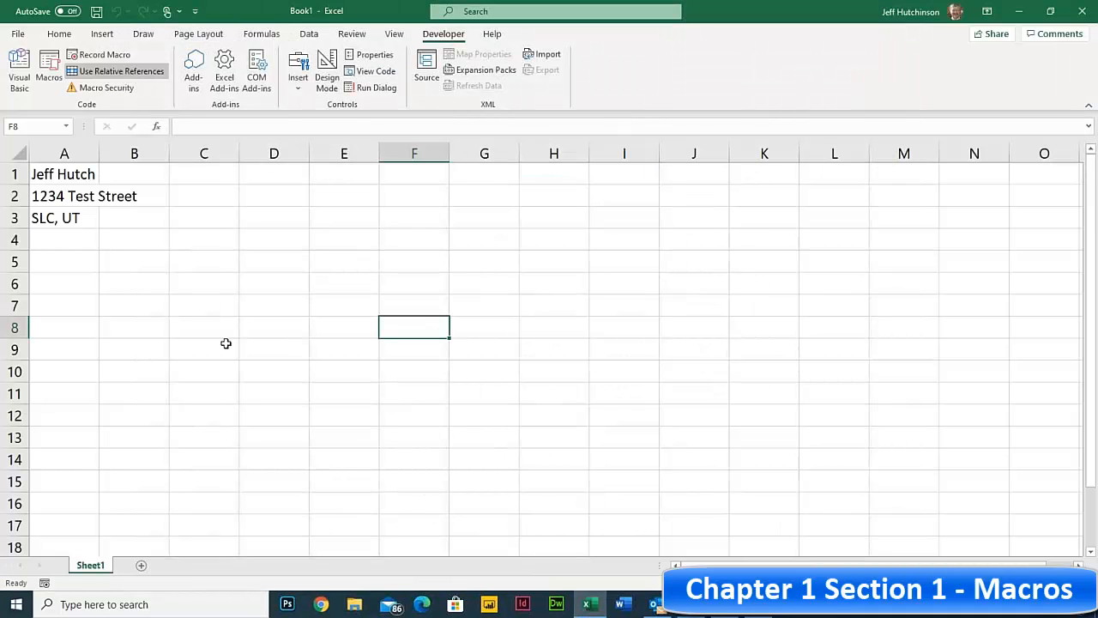
- Enter the formula =TODAY() in cell C6 so it shows 9/14/2020
left_click(220, 282)
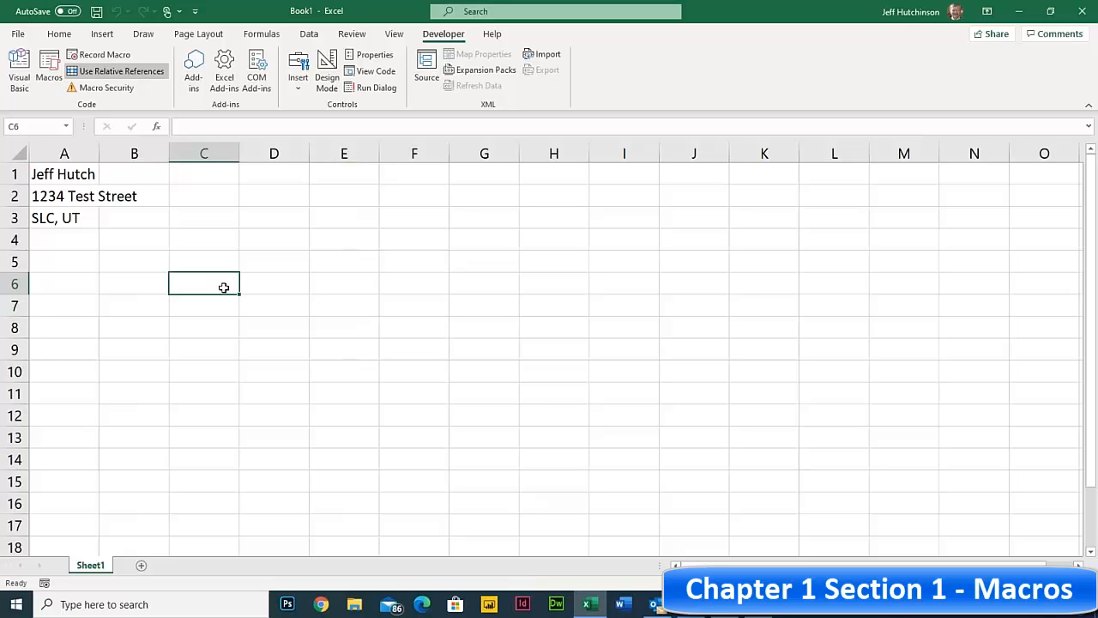
left_click(217, 260)
left_click(203, 284)
type("=To")
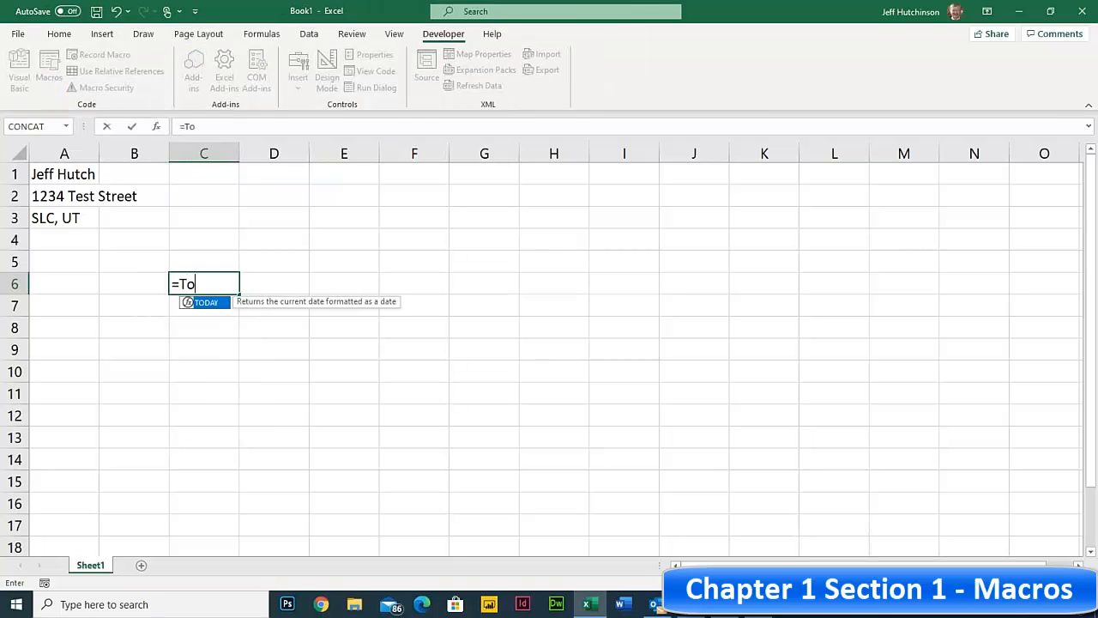
type("day()")
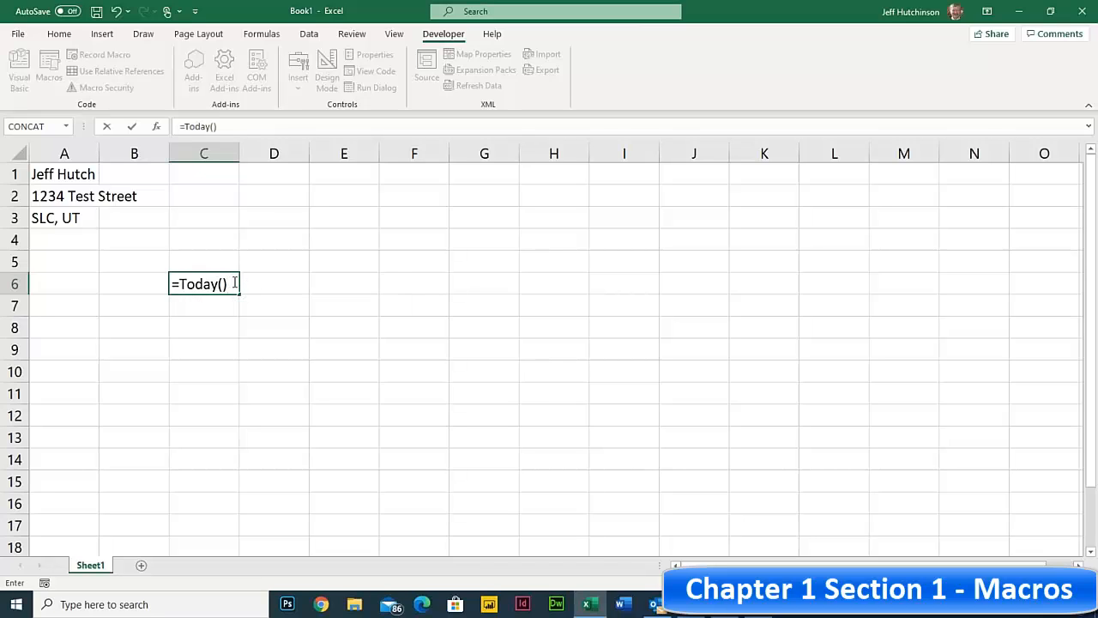
key("Return")
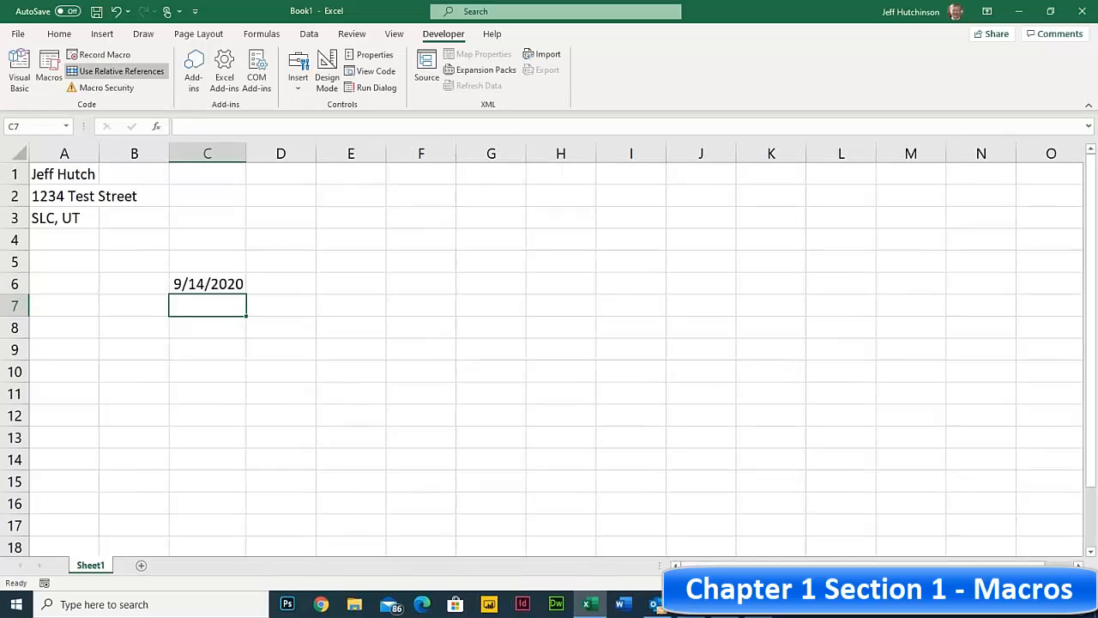
- Check the formula behind the C6 date, then clear C6 to re-enter it
left_click(216, 284)
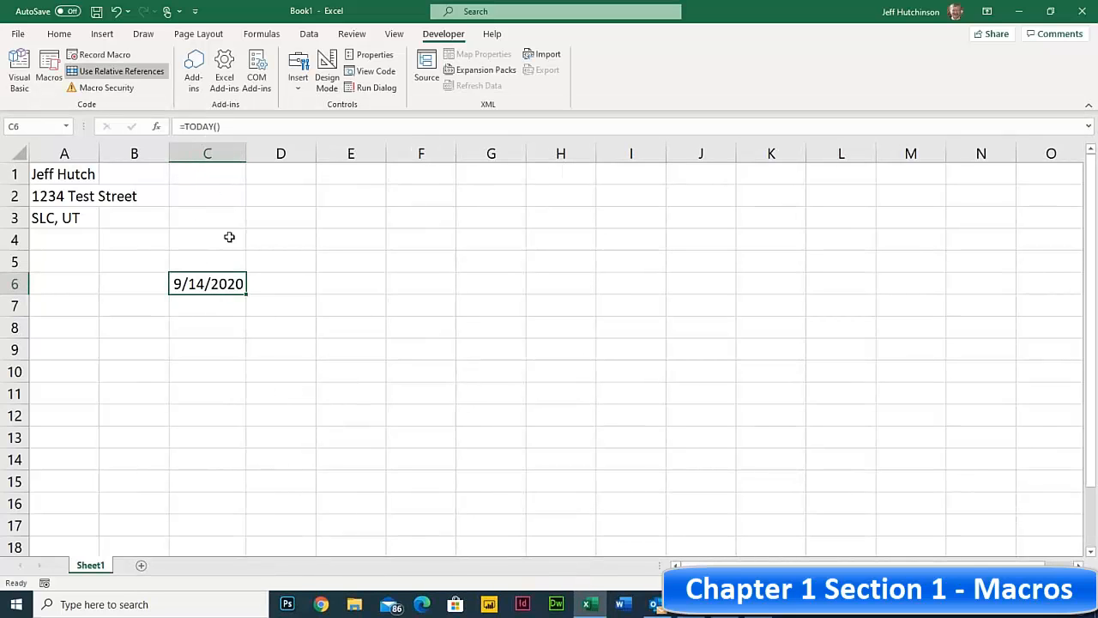
left_click(228, 265)
left_click(232, 284)
left_click(229, 308)
left_click(223, 286)
left_click(277, 337)
left_click(214, 280)
key("BackSpace")
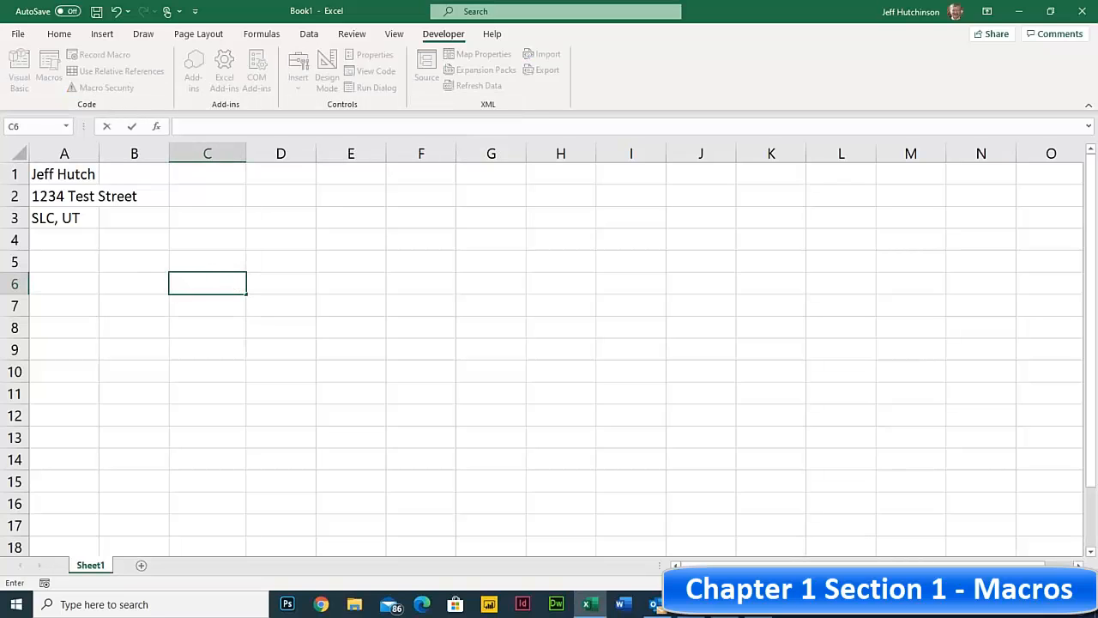
- Re-enter =Today() in C6 so it displays 9/14/2020
type("=T")
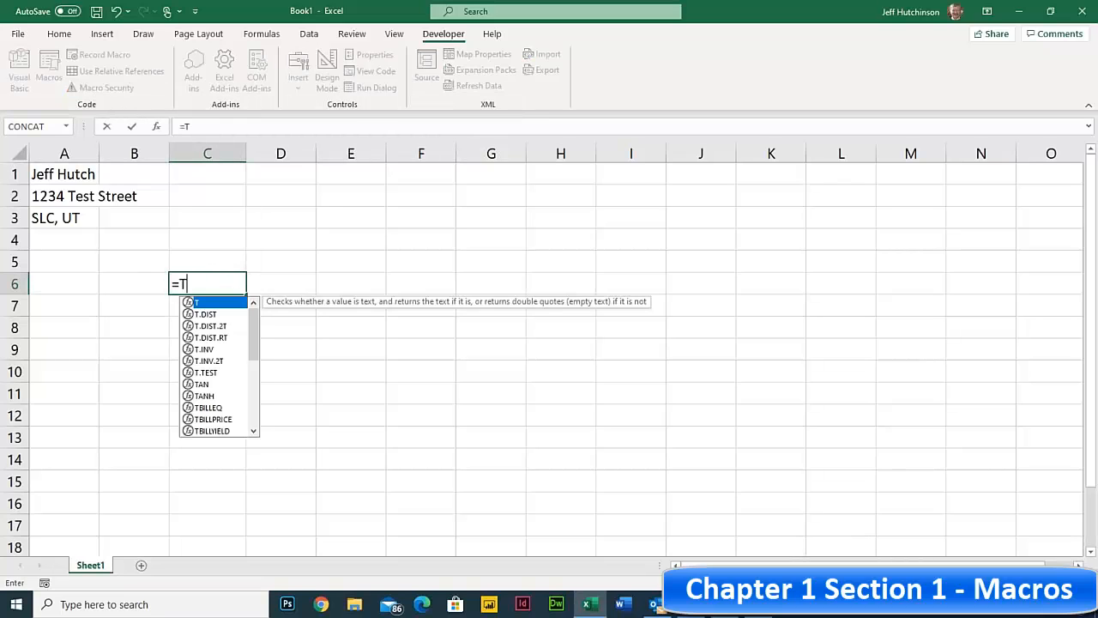
type("oday()")
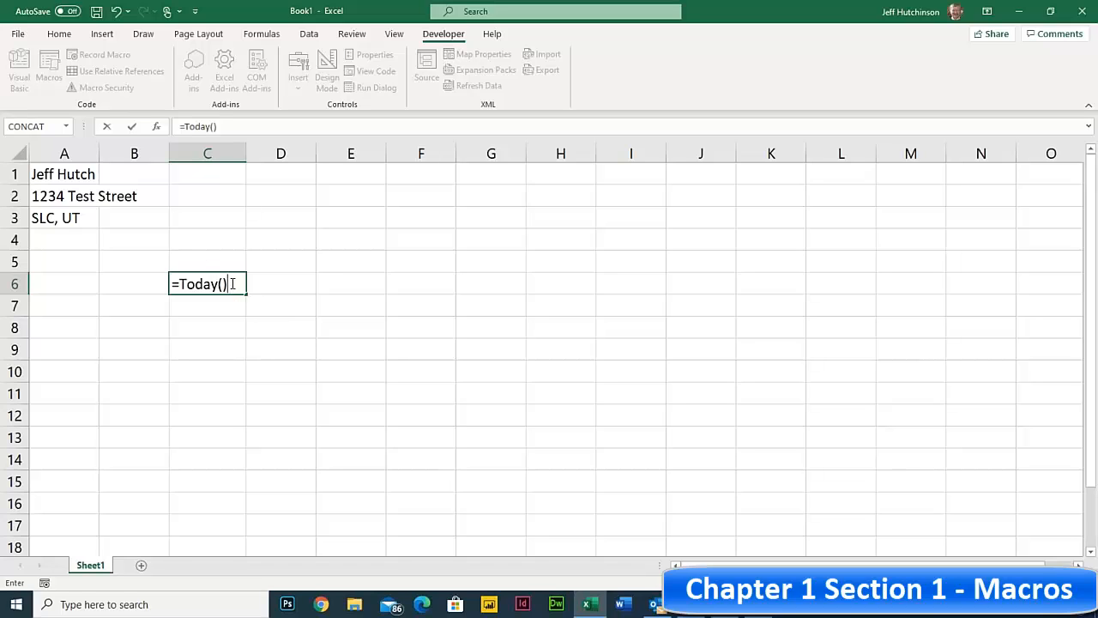
left_click(66, 36)
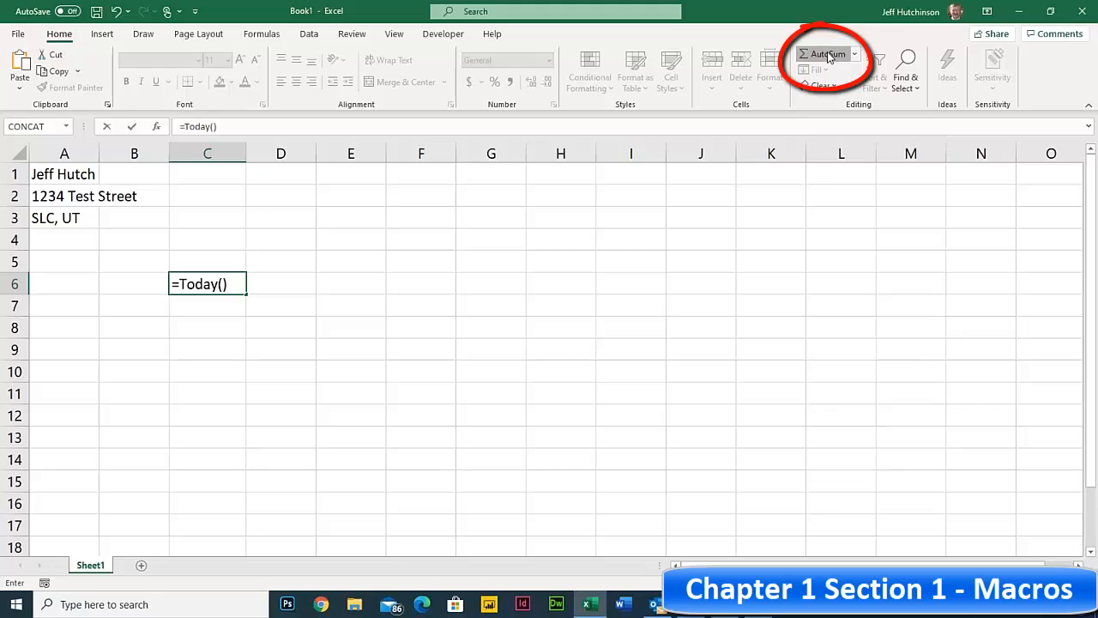
key("ctrl+Return")
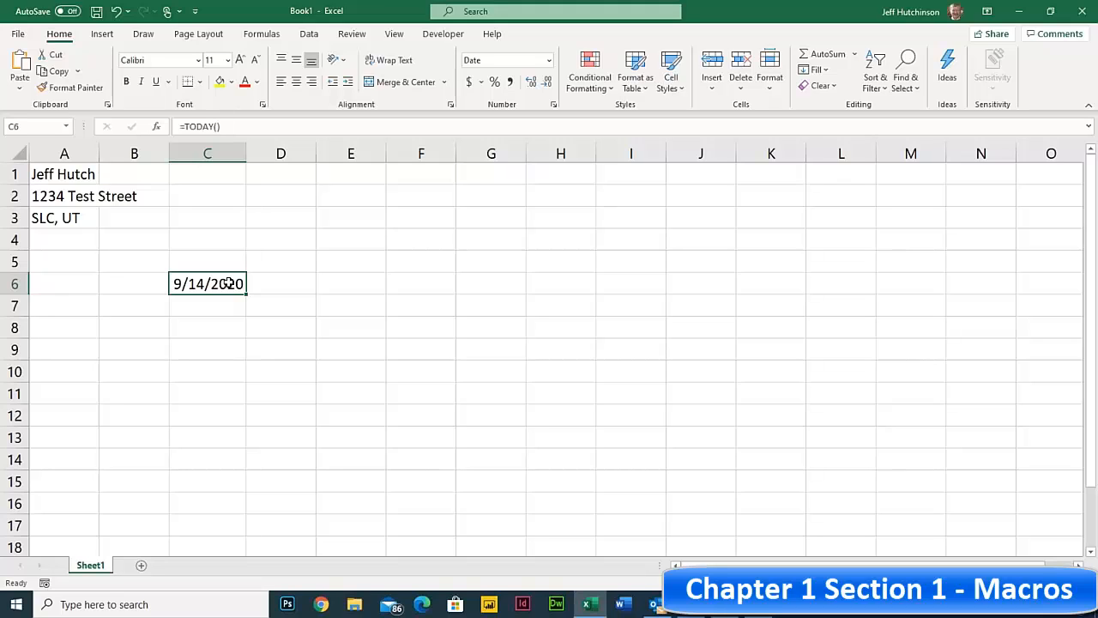
- Copy C6 and paste it back as Values only, turning it into a fixed date
left_click(53, 72)
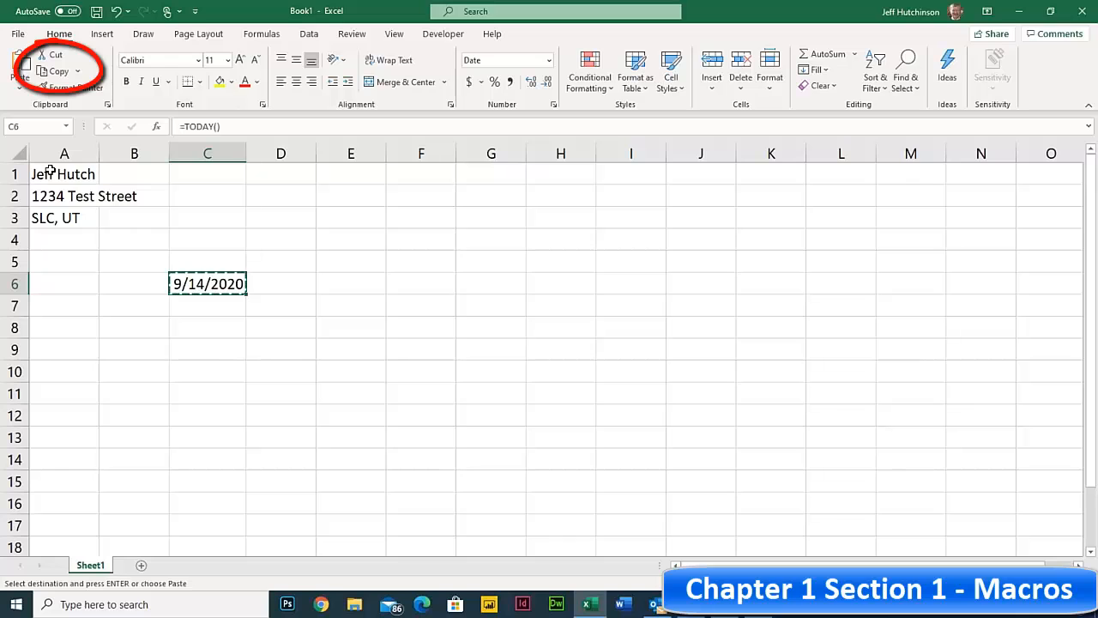
left_click(20, 87)
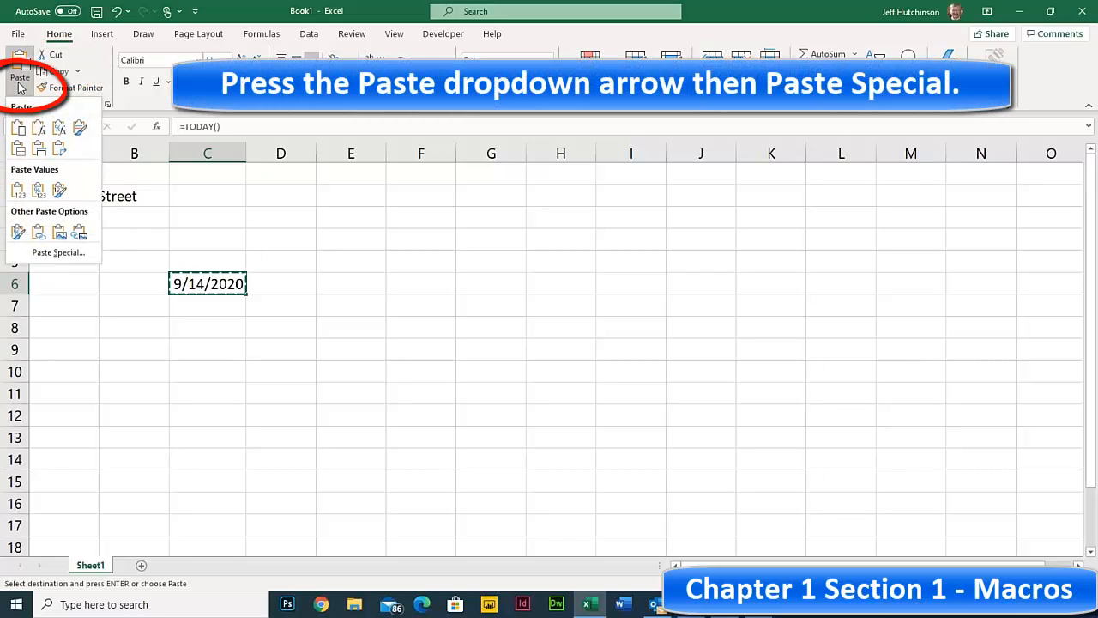
left_click(60, 254)
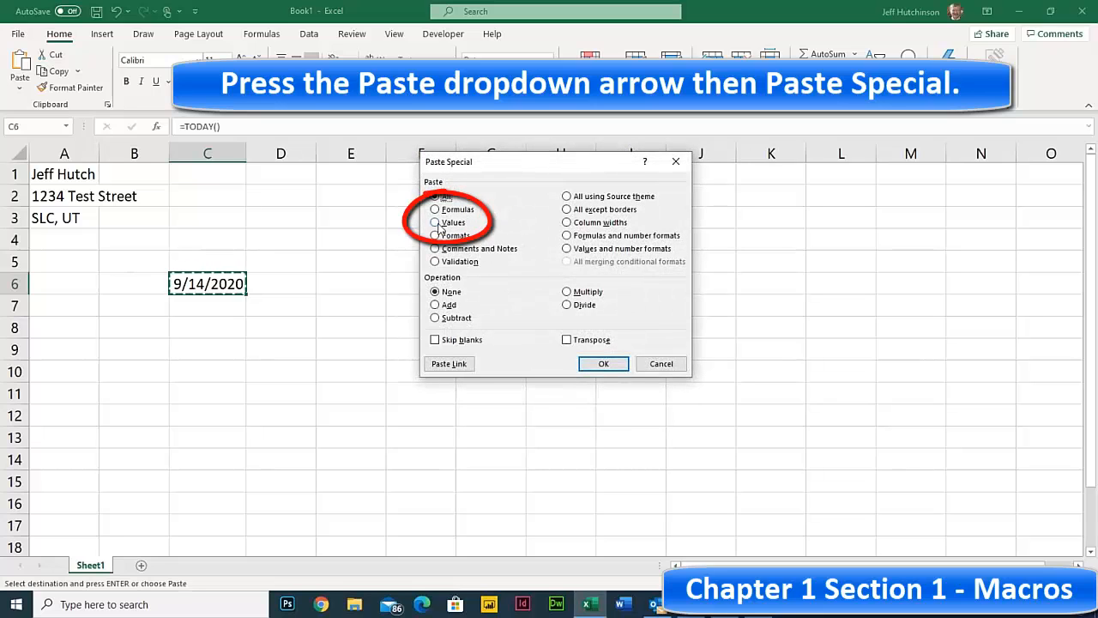
left_click(438, 223)
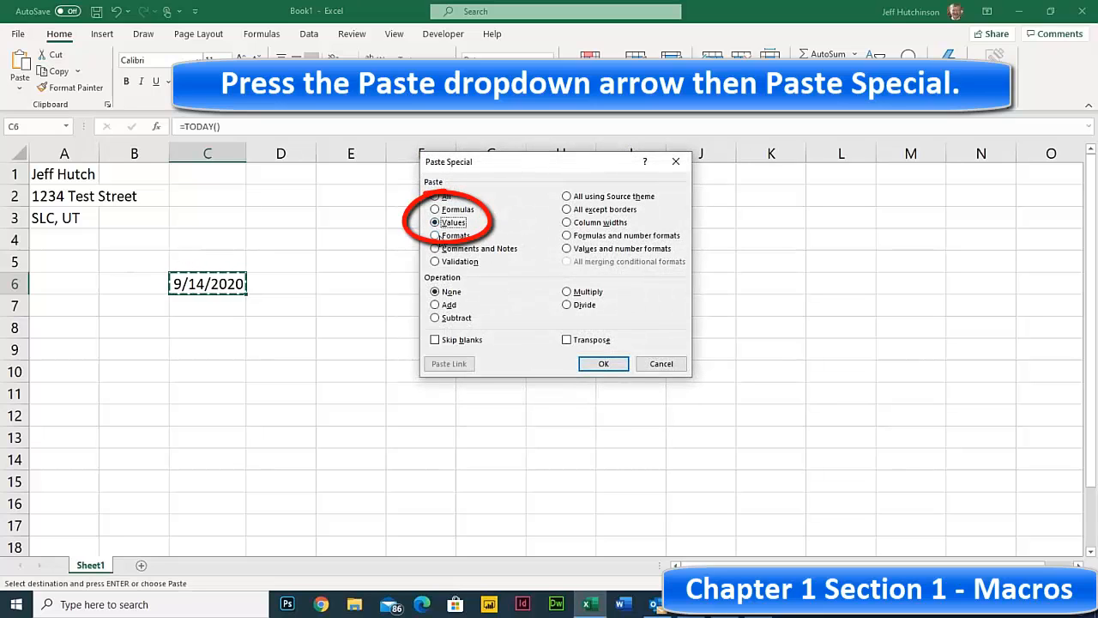
left_click(604, 364)
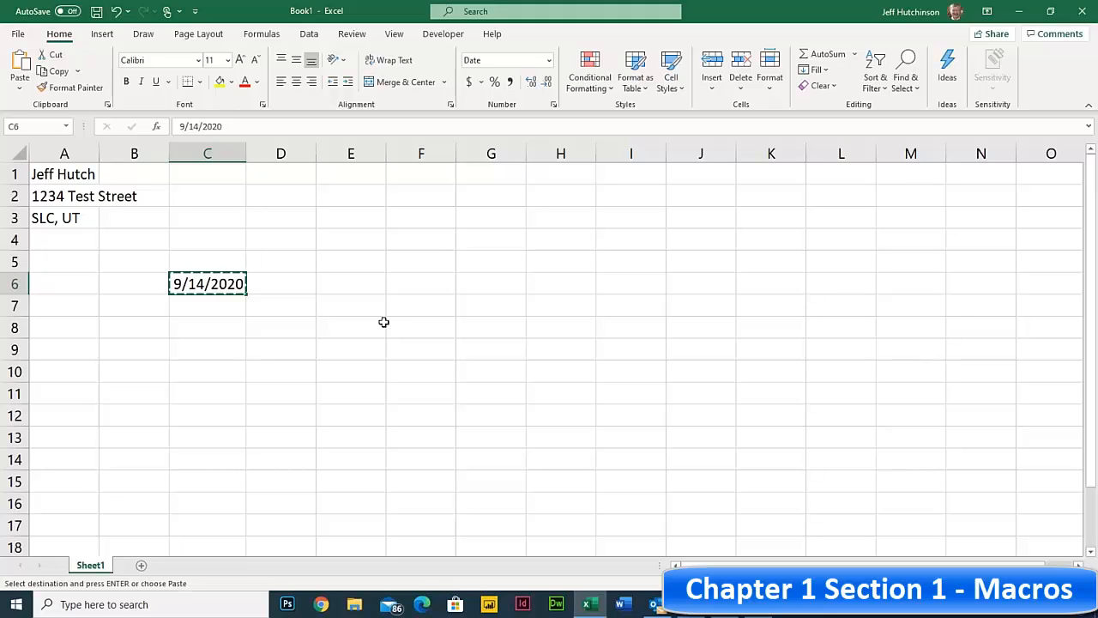
key("Escape")
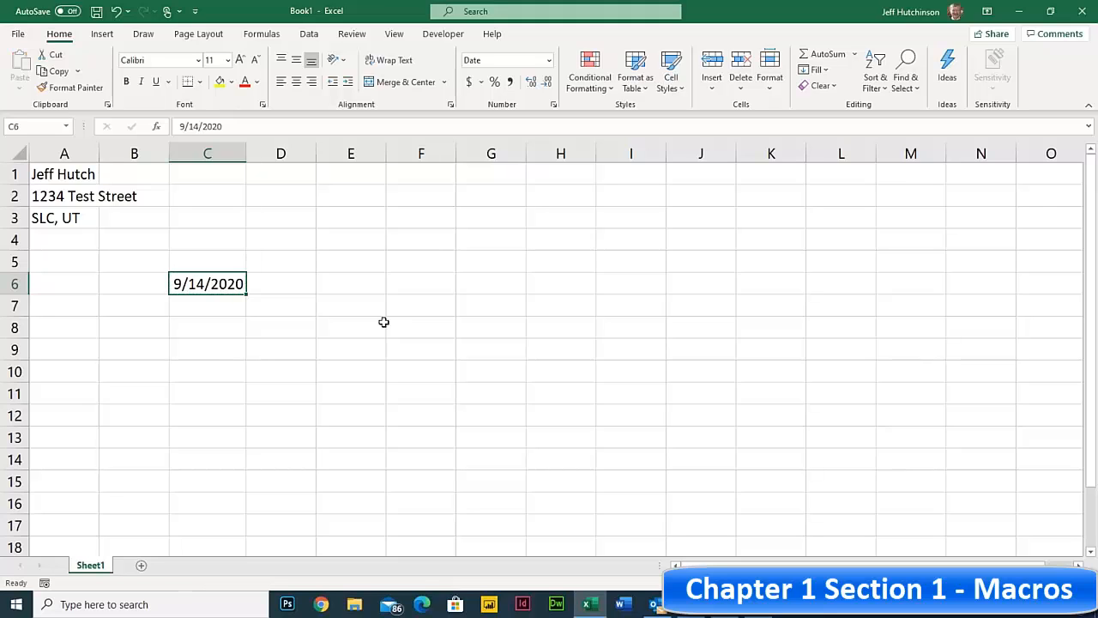
- Delete the fixed date 9/14/2020 from cell C6
left_click(230, 243)
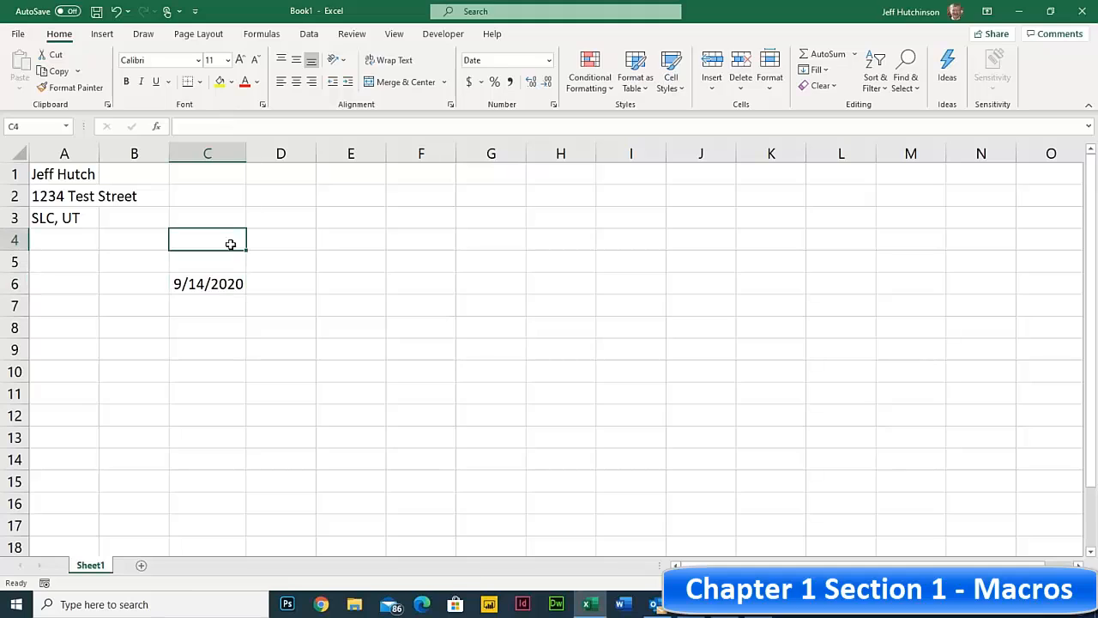
left_click(217, 285)
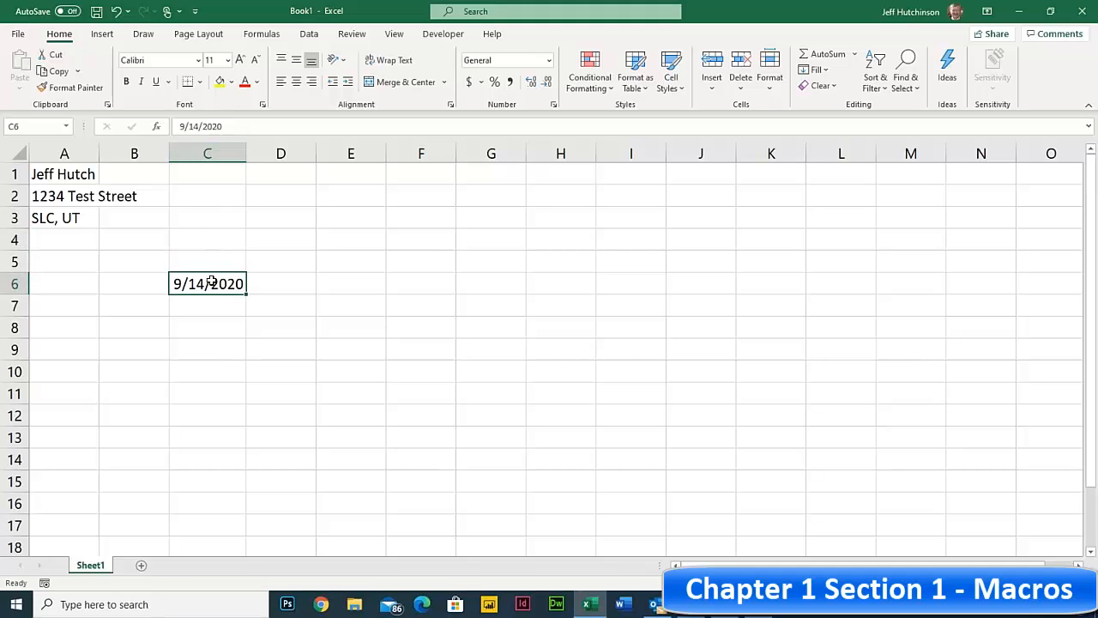
key("BackSpace")
key("Return")
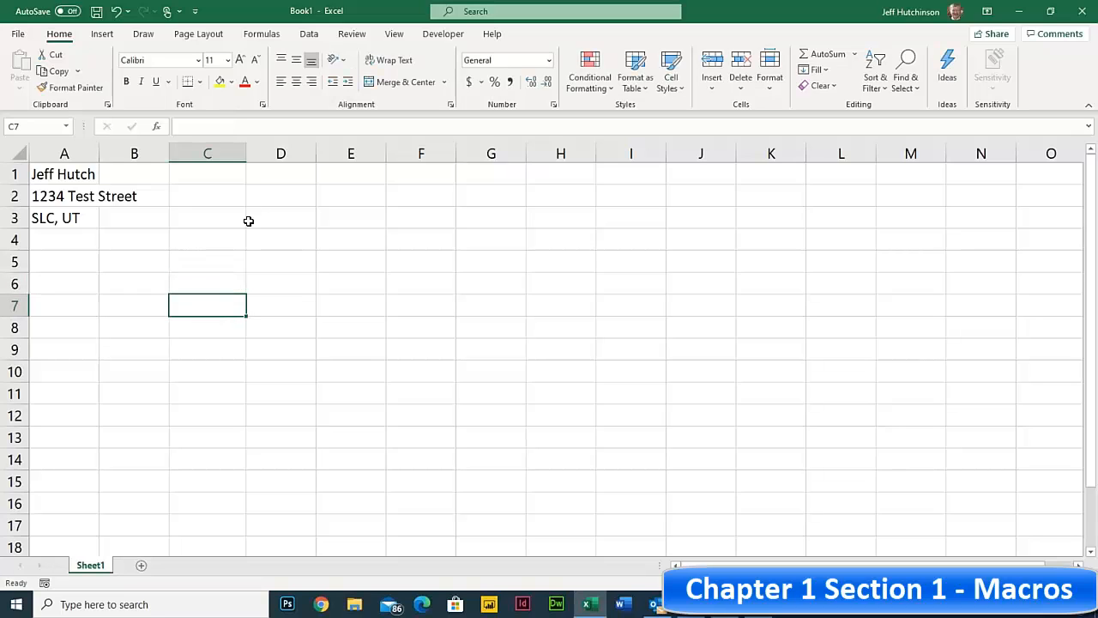
left_click(292, 237)
left_click(284, 284)
left_click(283, 259)
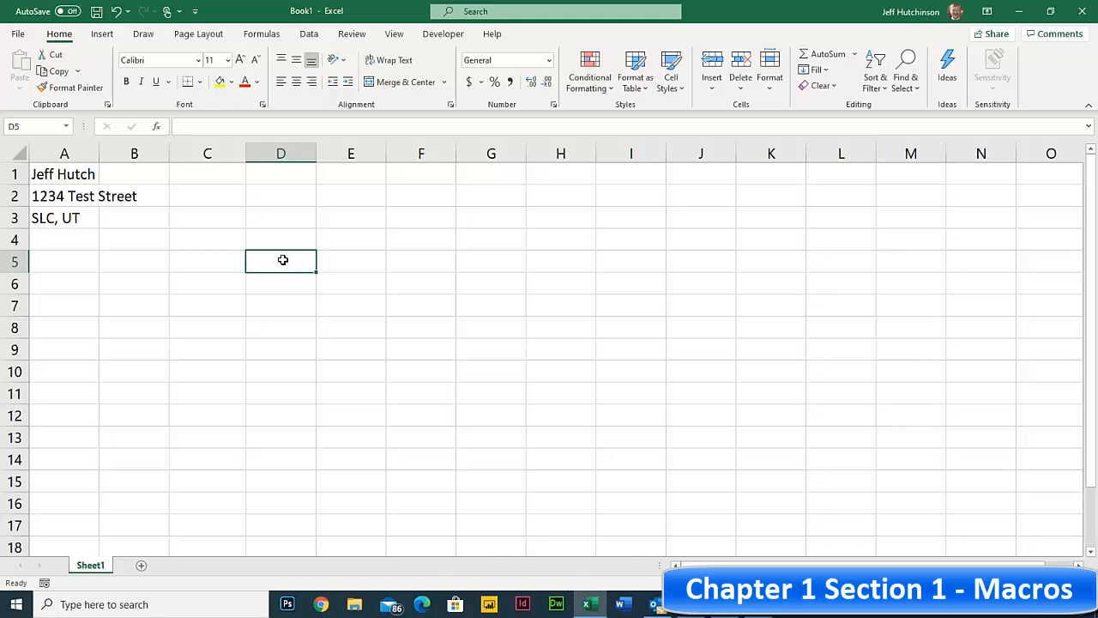
- Delete the name and address lines in A1:A5 and return to A1
left_click_drag(78, 175, 66, 262)
key("Delete")
left_click(172, 264)
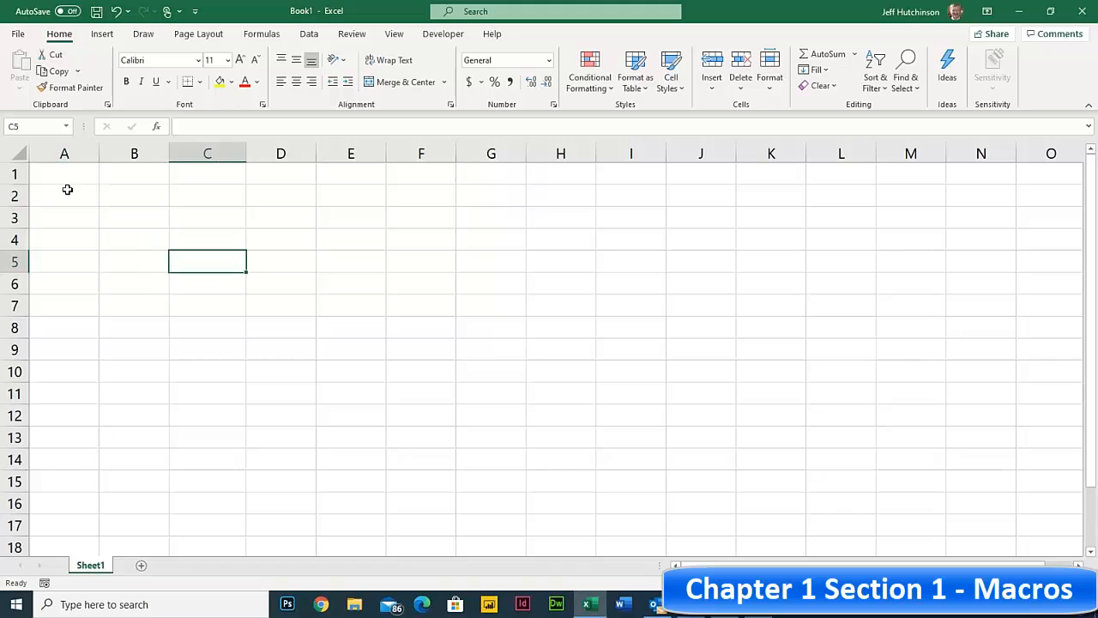
left_click(71, 174)
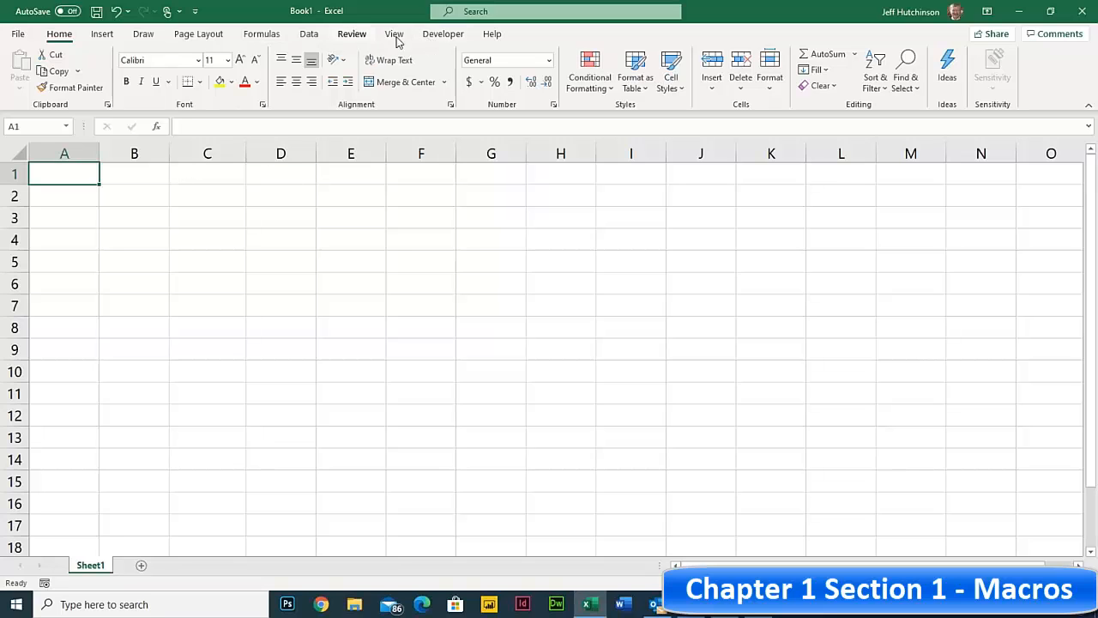
- Turn Use Relative References off on the Developer tab
left_click(433, 36)
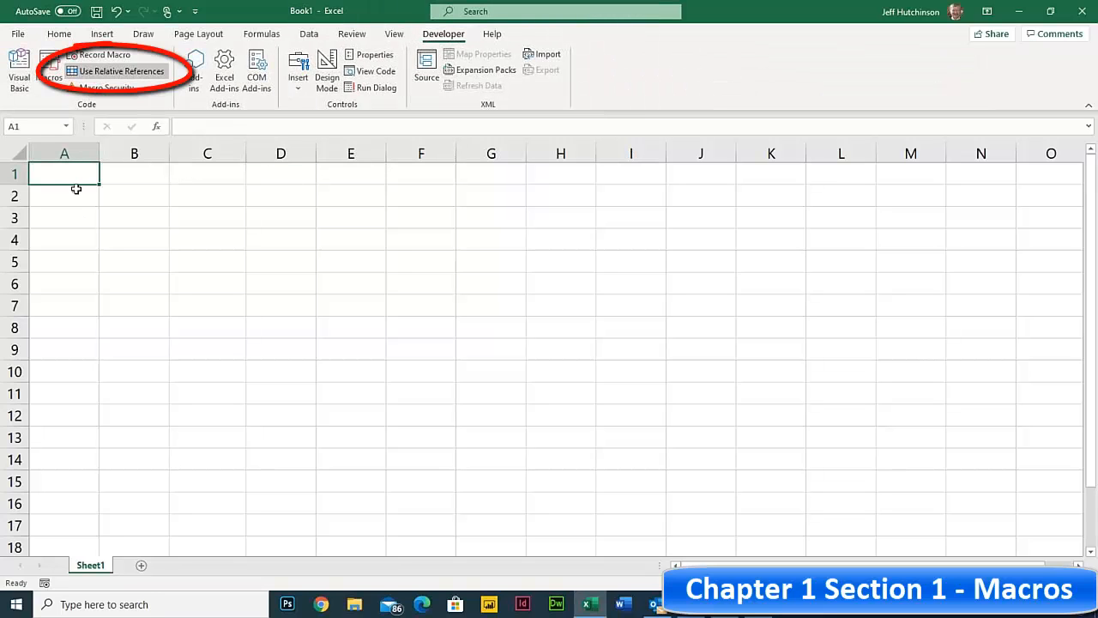
left_click(120, 74)
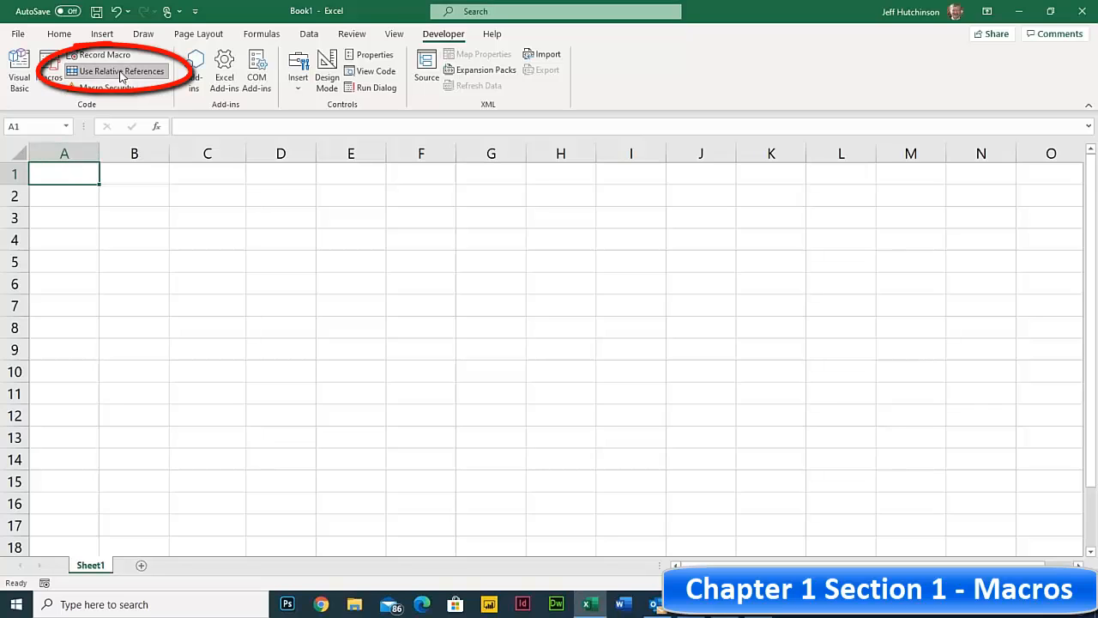
left_click(135, 72)
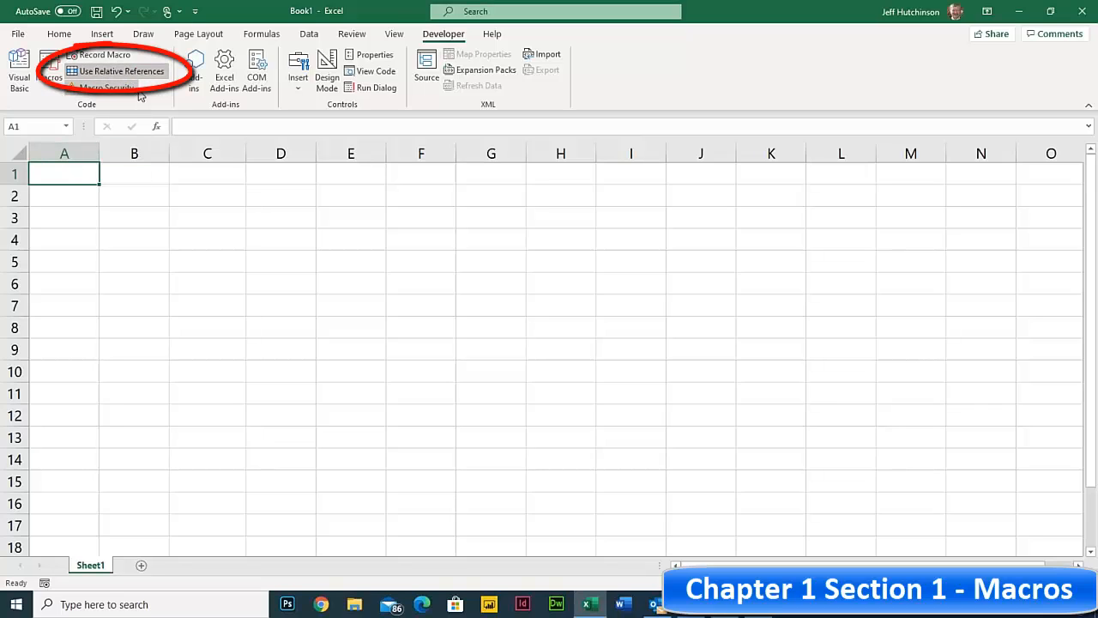
left_click(135, 75)
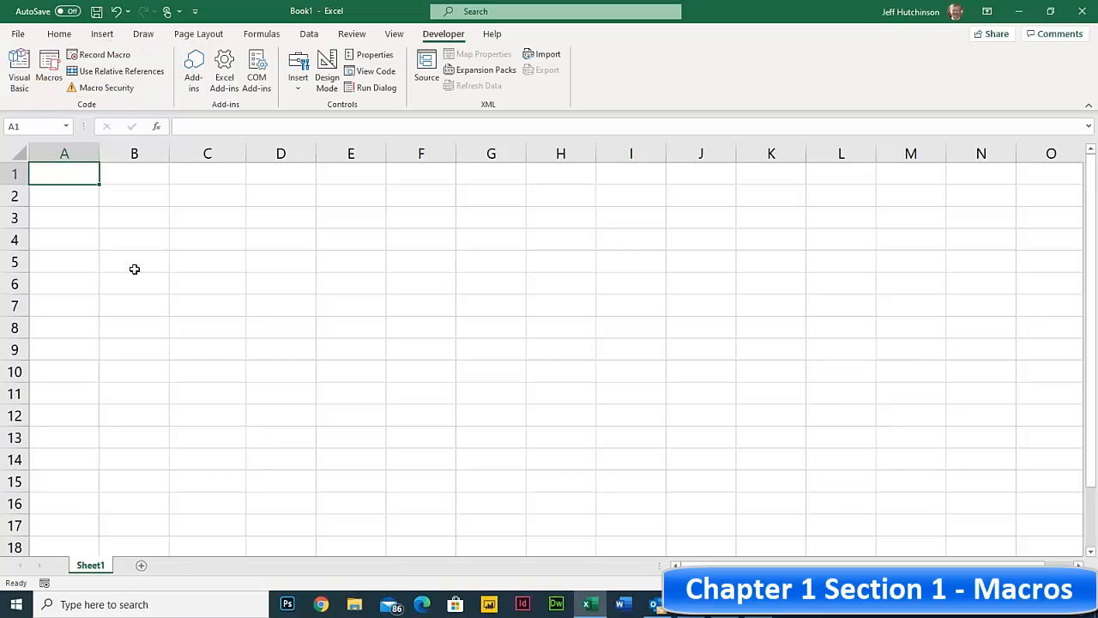
- Start recording a macro named StaticDate1, stored in This Workbook
left_click(100, 58)
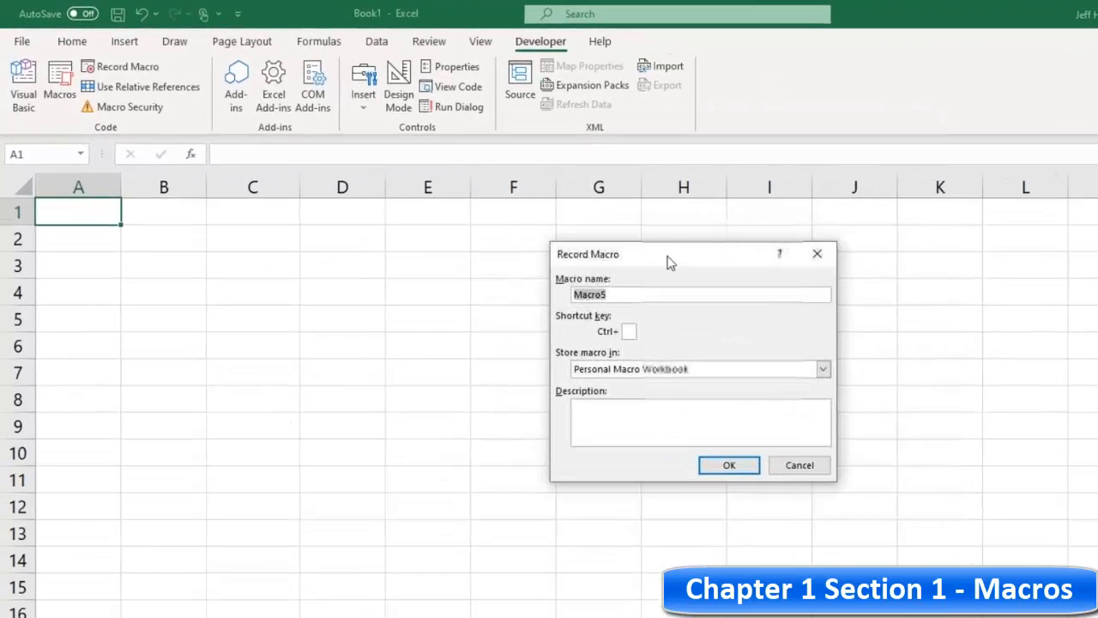
type("Stat")
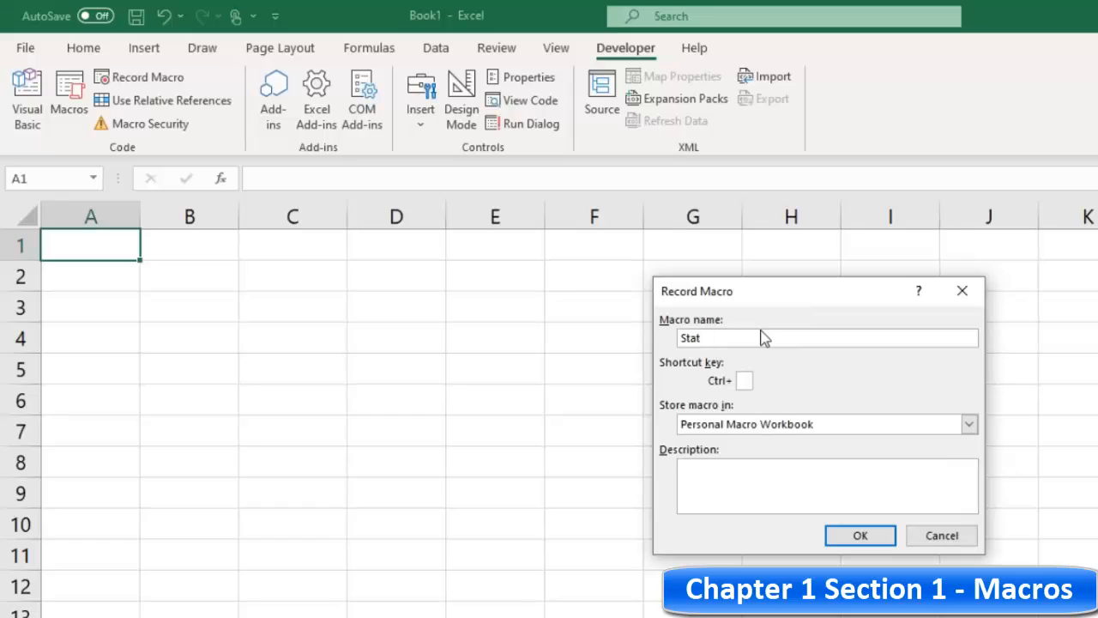
type("icDate")
type("1")
left_click(795, 428)
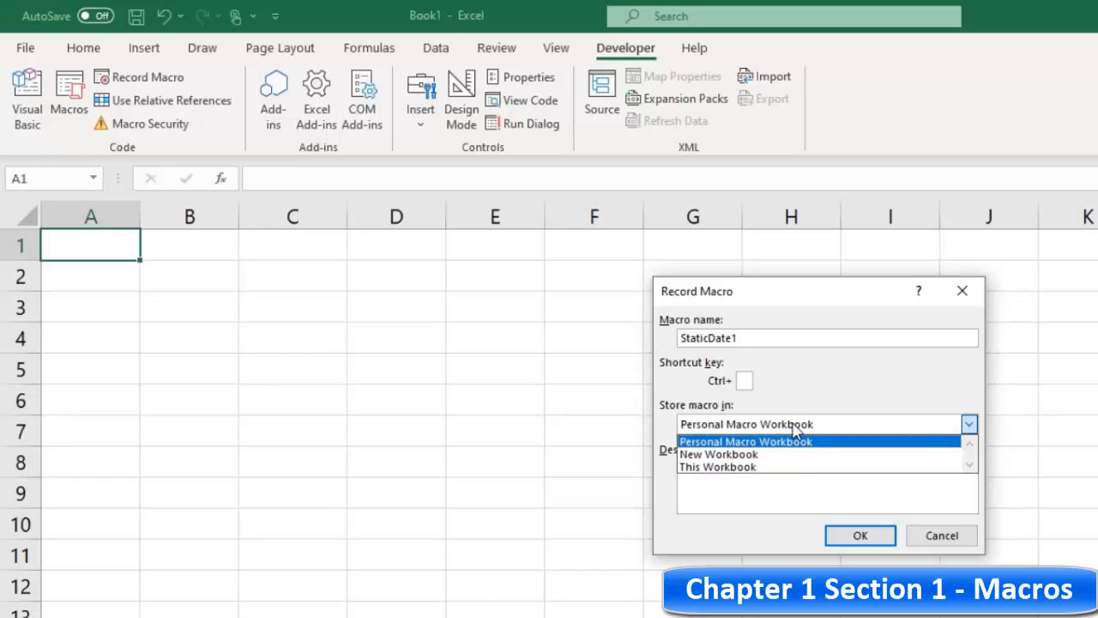
left_click(728, 467)
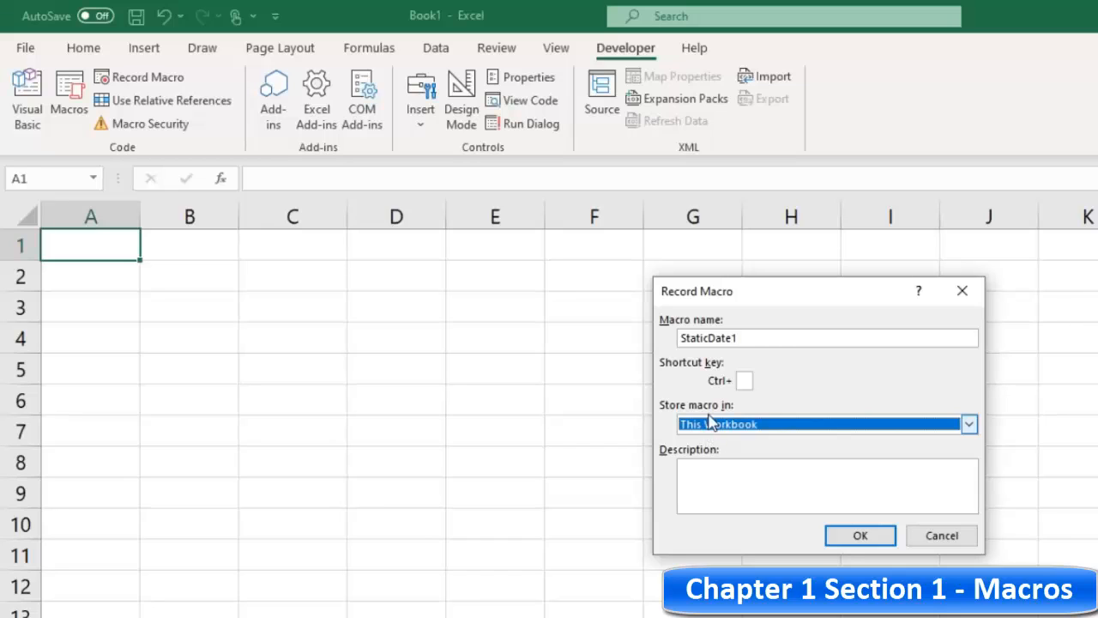
left_click(725, 477)
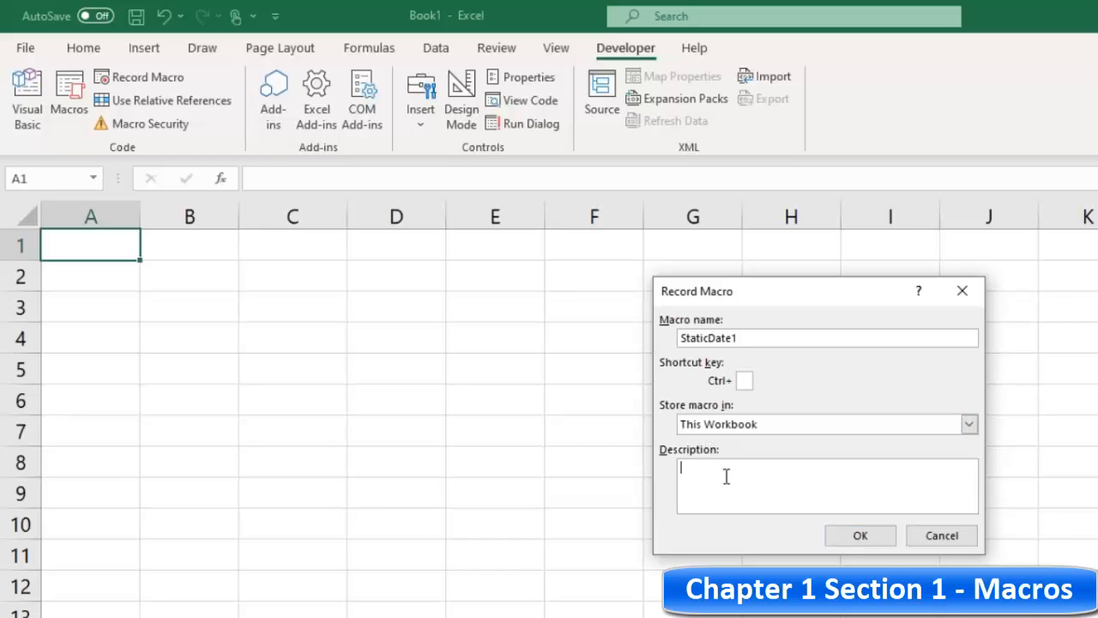
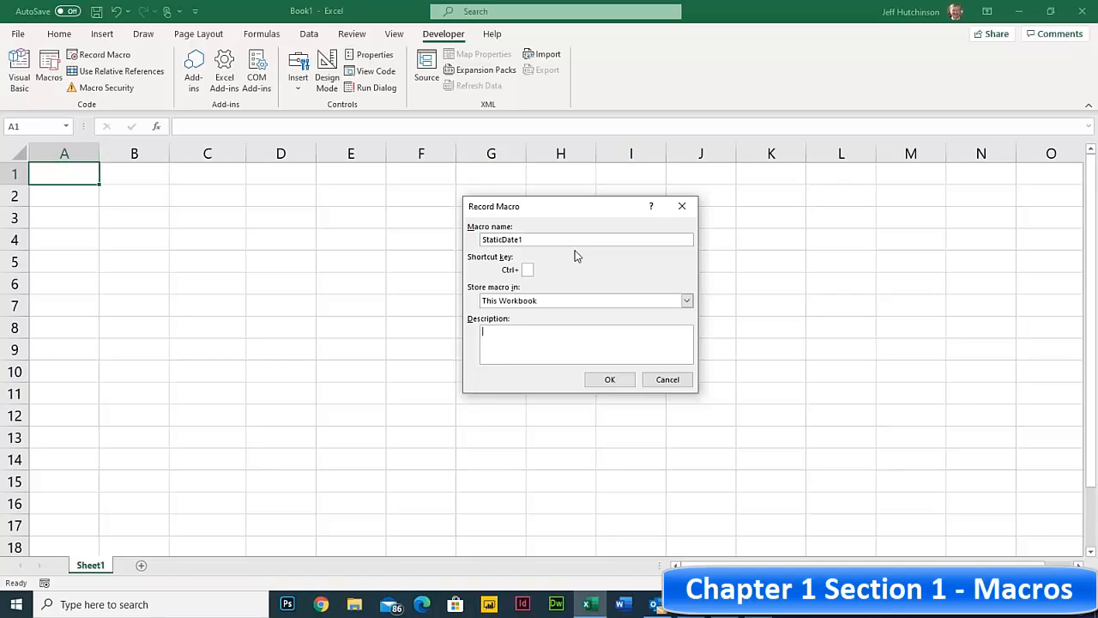
- Store the StaticDate1 macro in the Personal Macro Workbook and confirm the Record Macro dialog
left_click(541, 305)
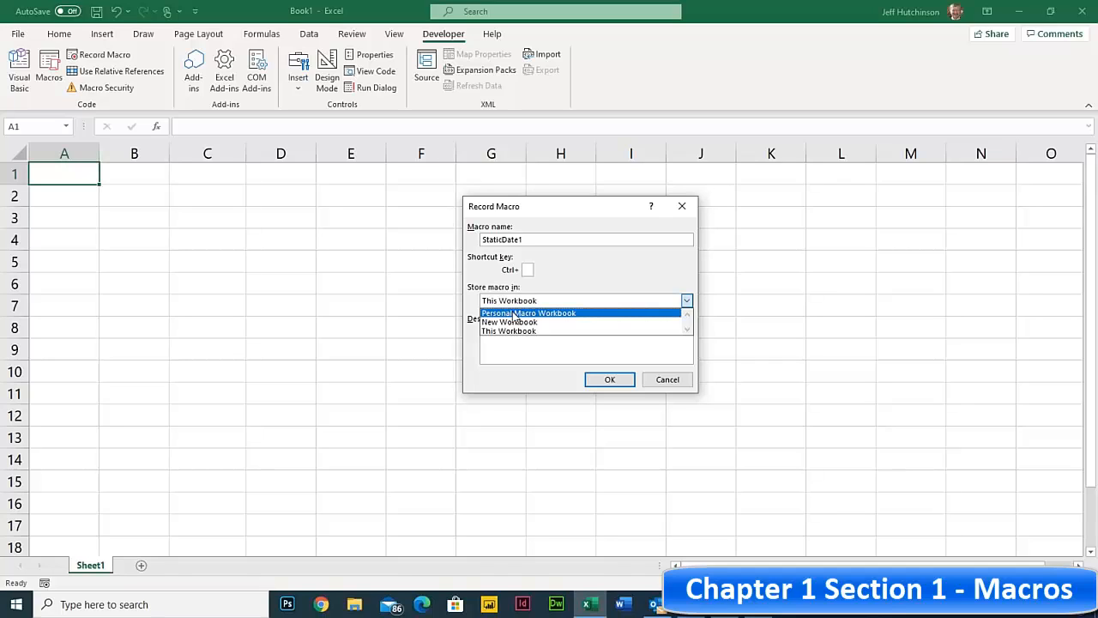
left_click(514, 314)
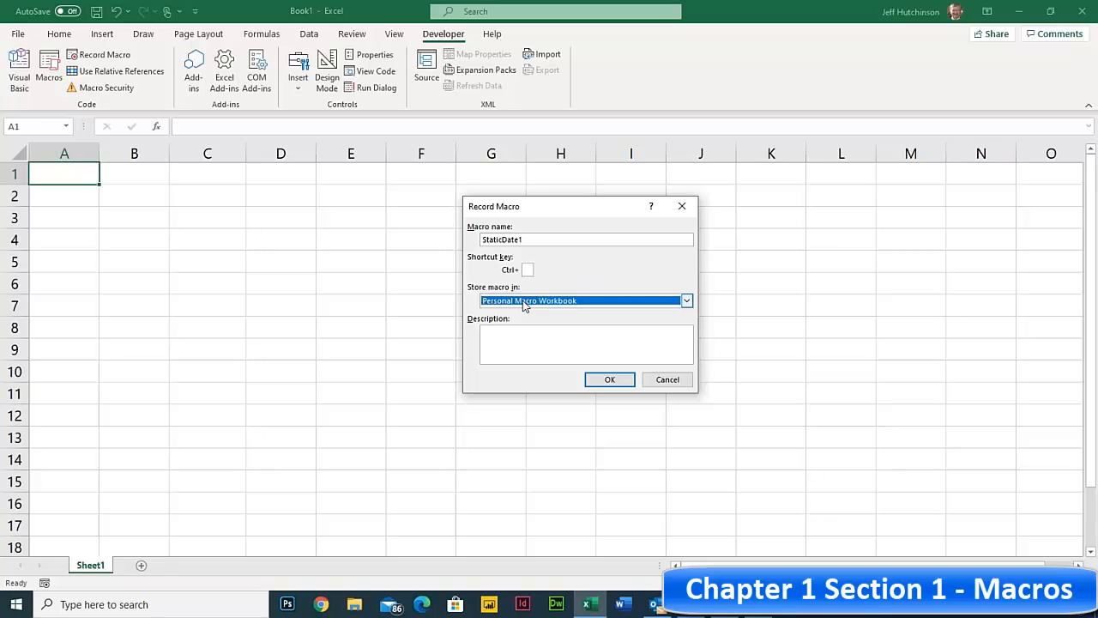
left_click(609, 379)
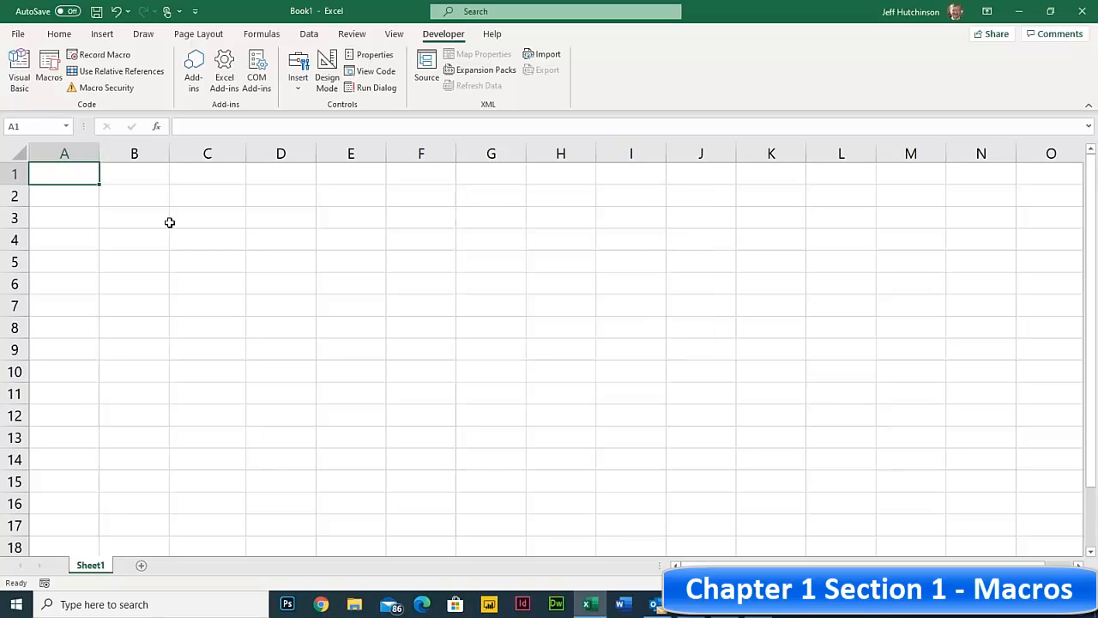
- Begin recording a macro named StaticDate2, kept in the Personal Macro Workbook
left_click(141, 176)
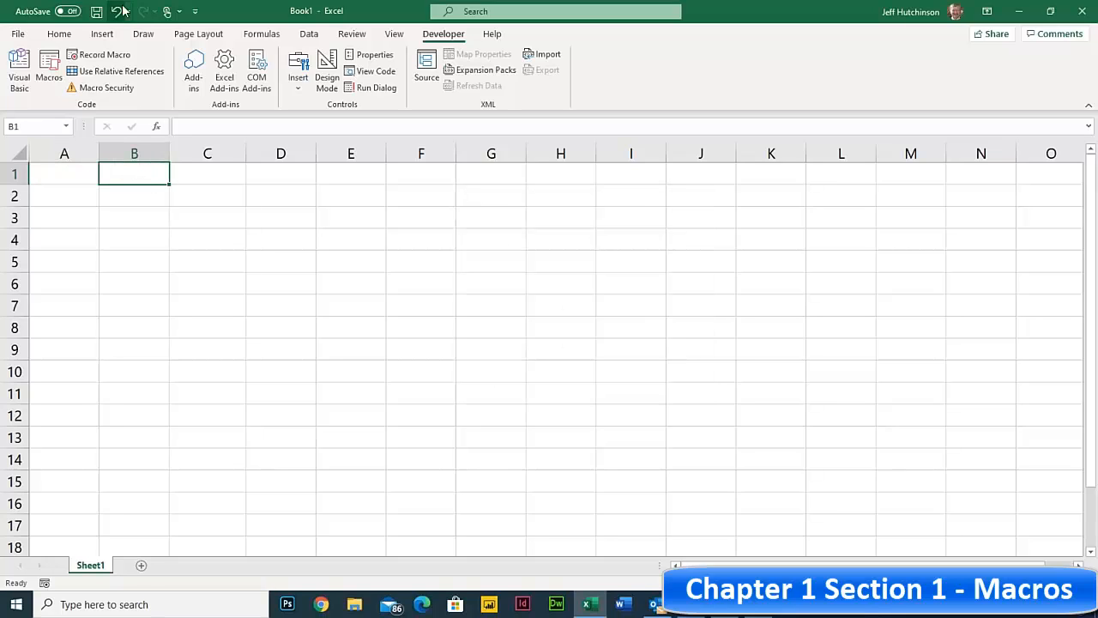
left_click(57, 174)
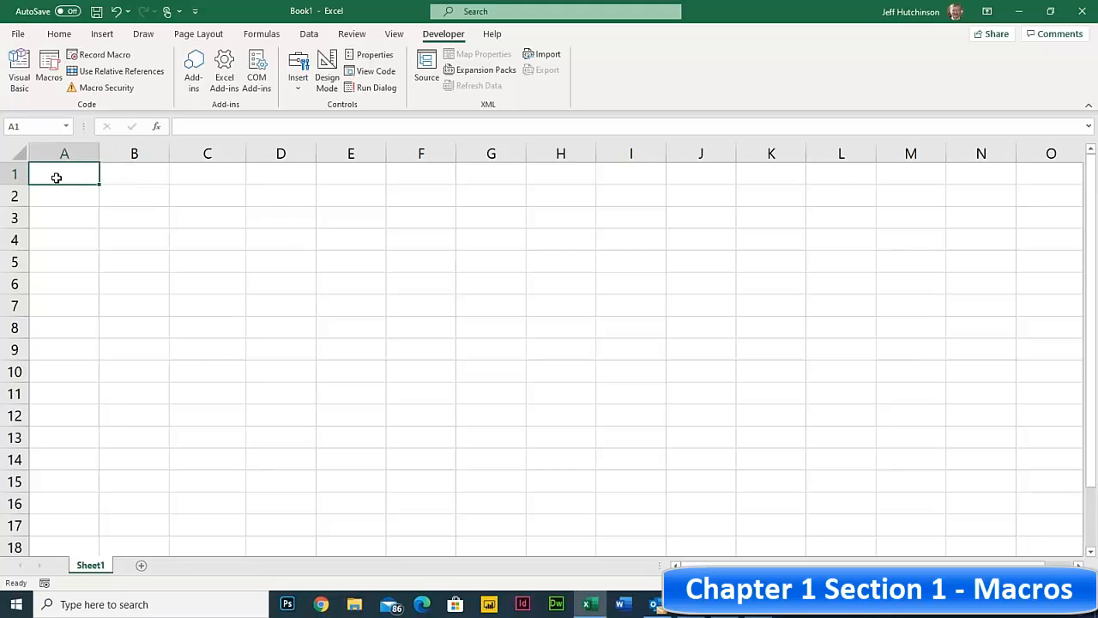
left_click(125, 178)
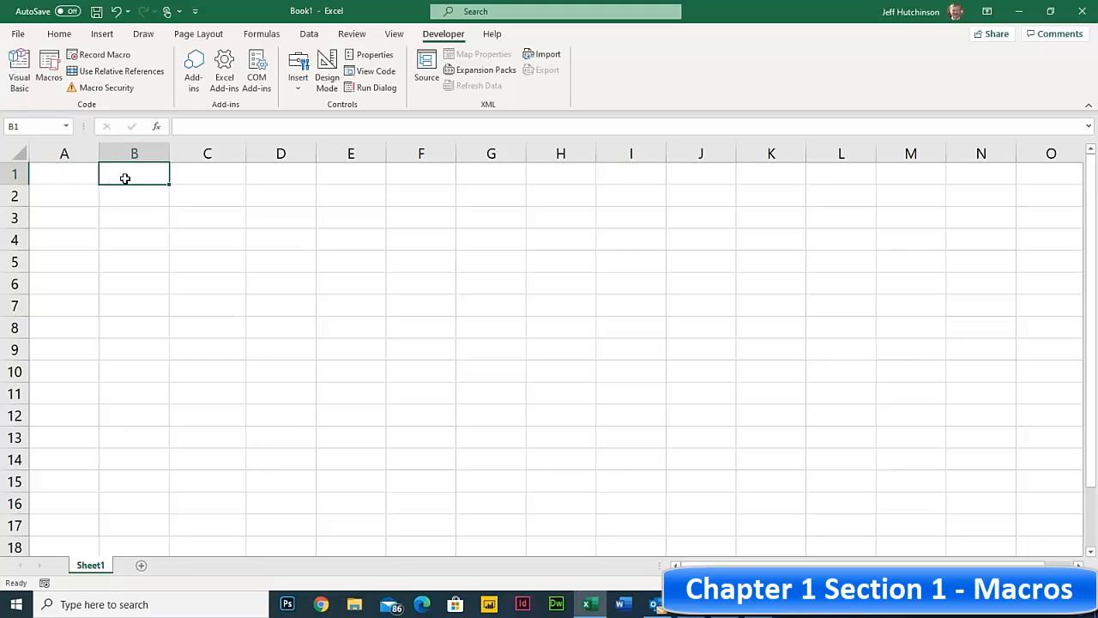
left_click(103, 54)
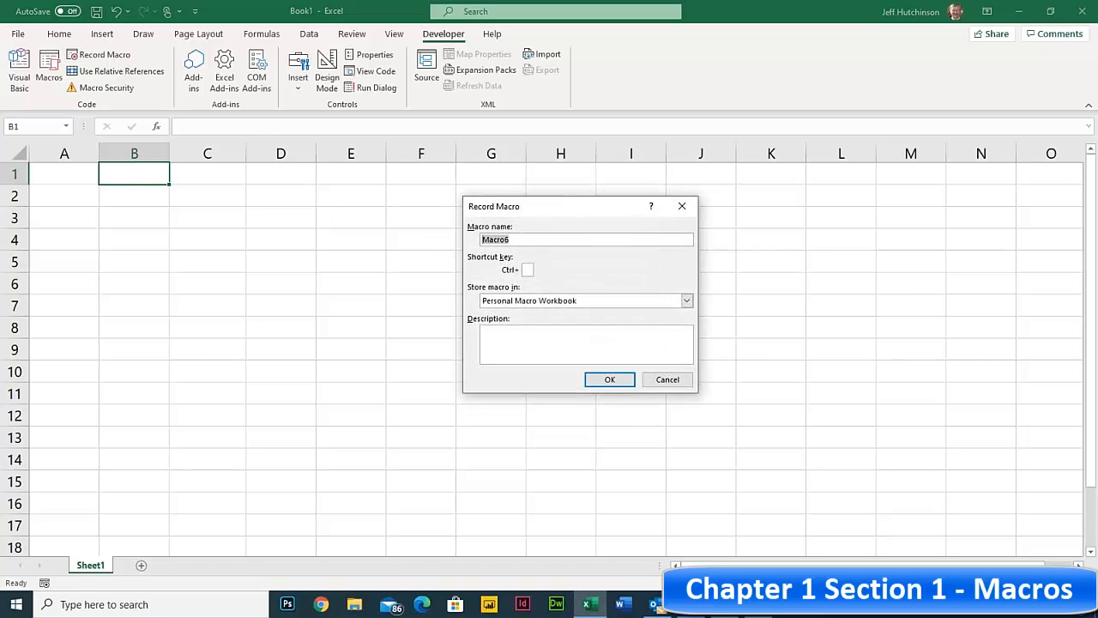
type("StaticDate")
key("BackSpace")
type("e2")
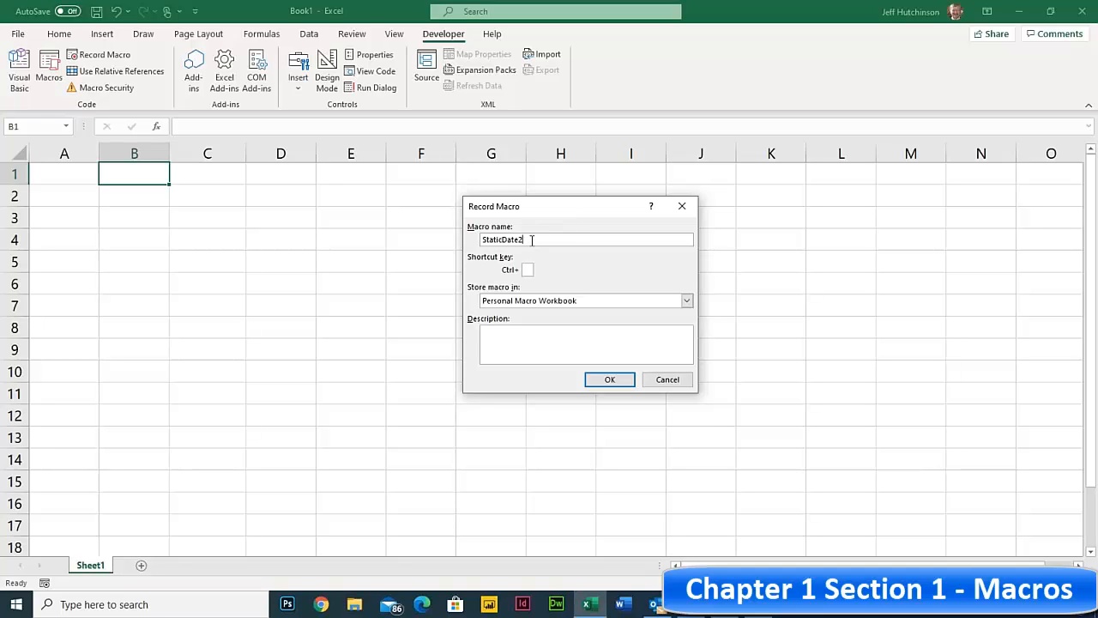
left_click(610, 380)
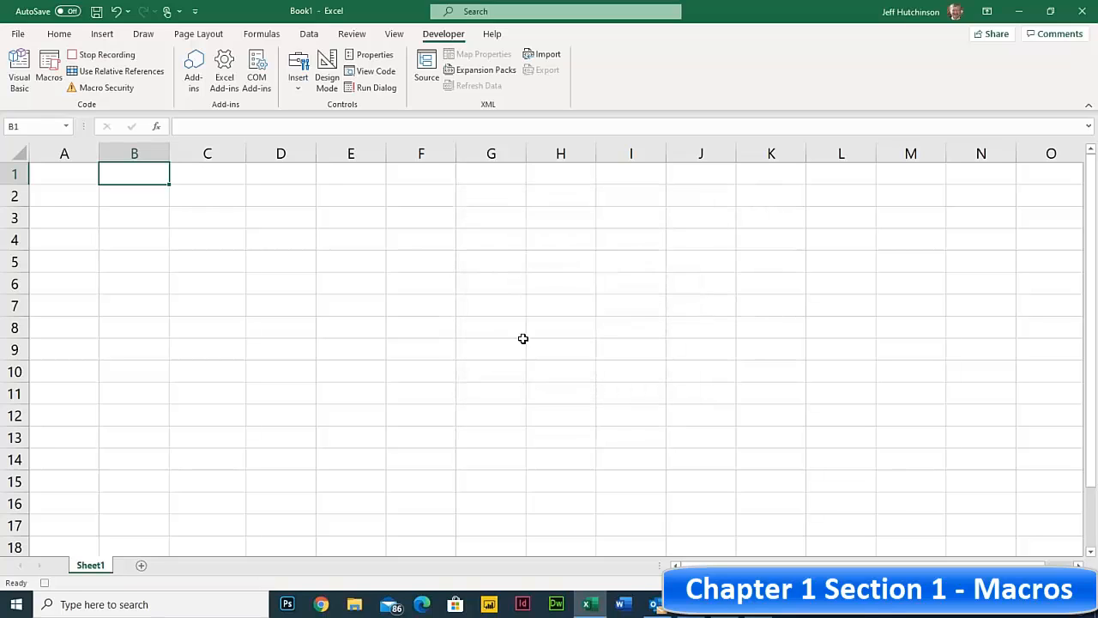
- Enter the formula =Today() in cell A1
left_click(72, 172)
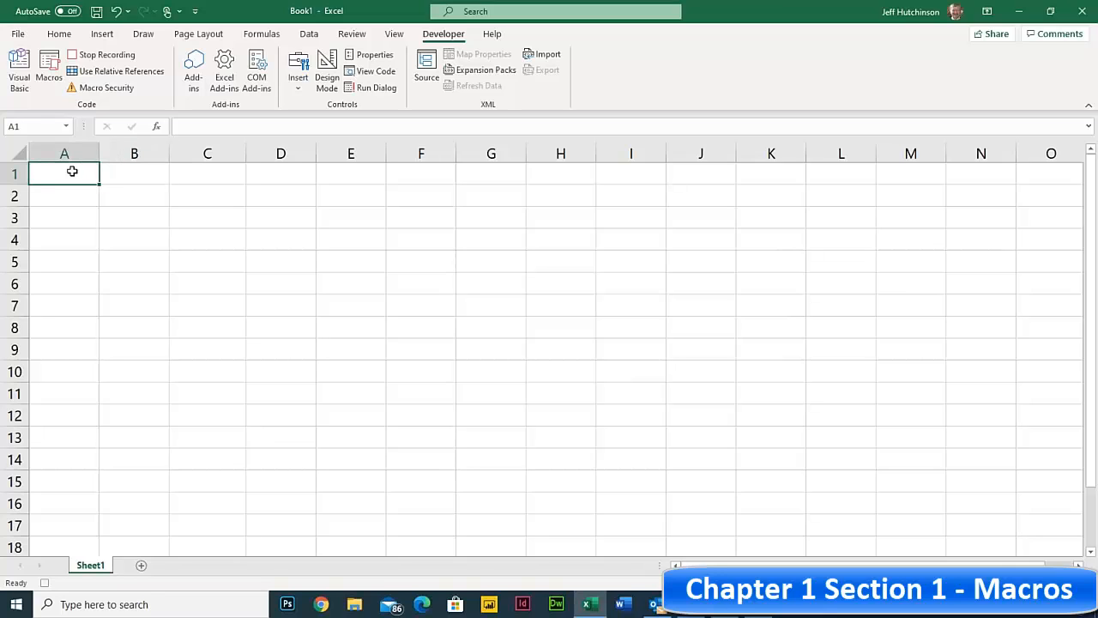
type("=T")
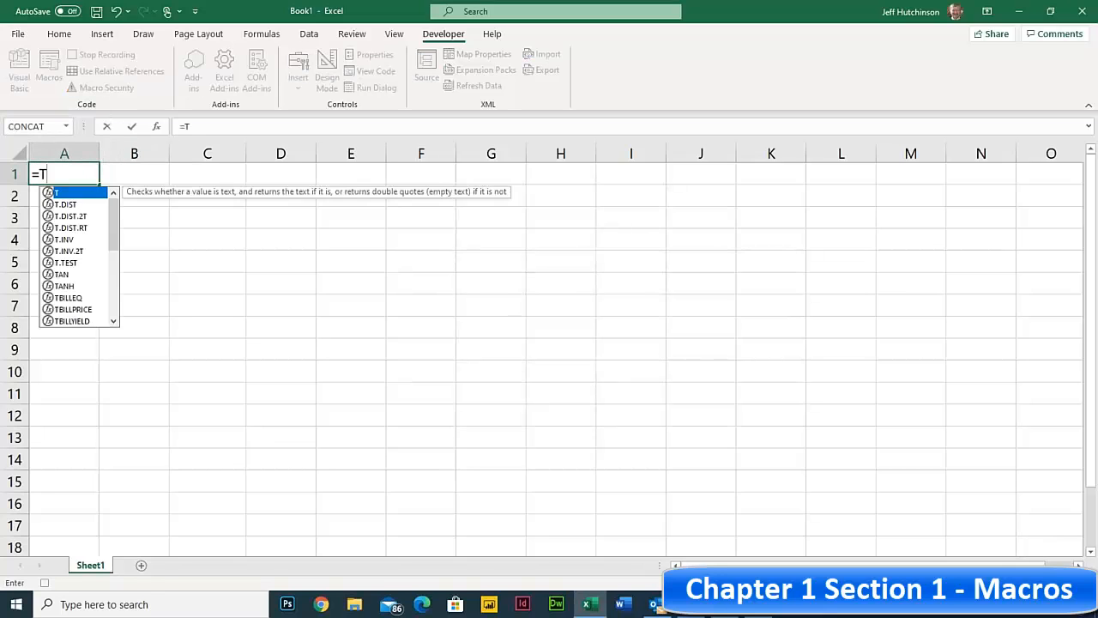
type("oday")
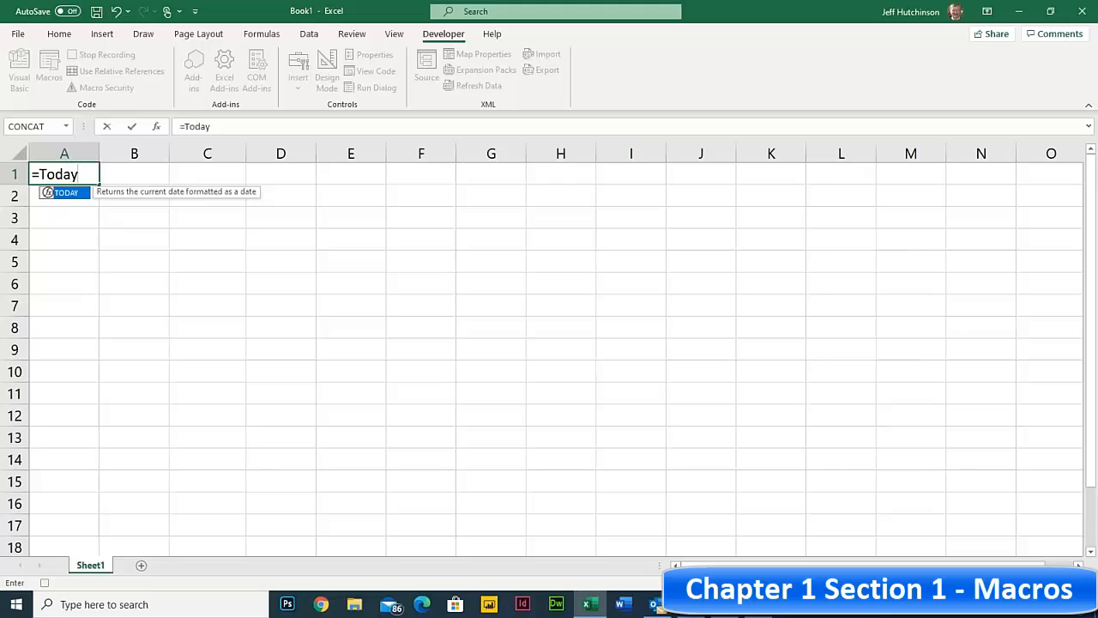
type("()")
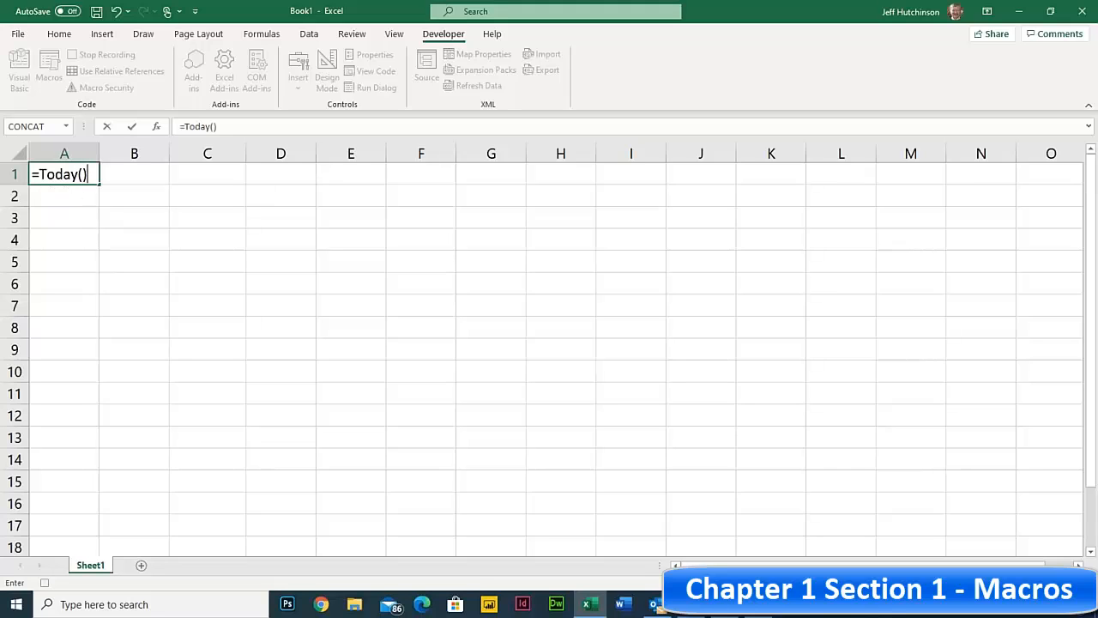
left_click(59, 34)
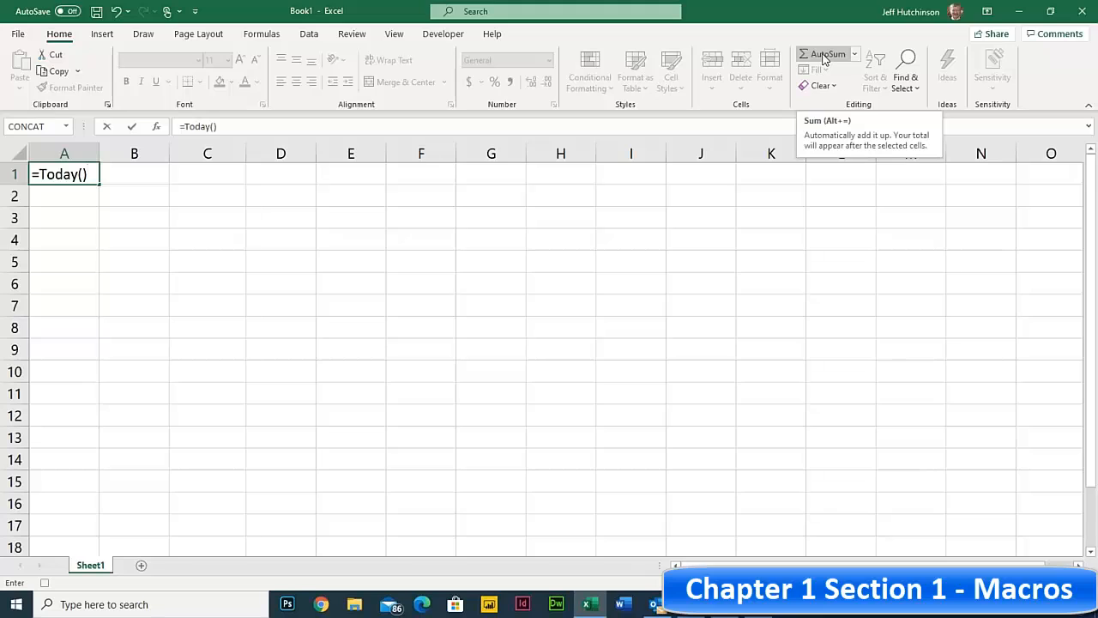
key("ctrl+Return")
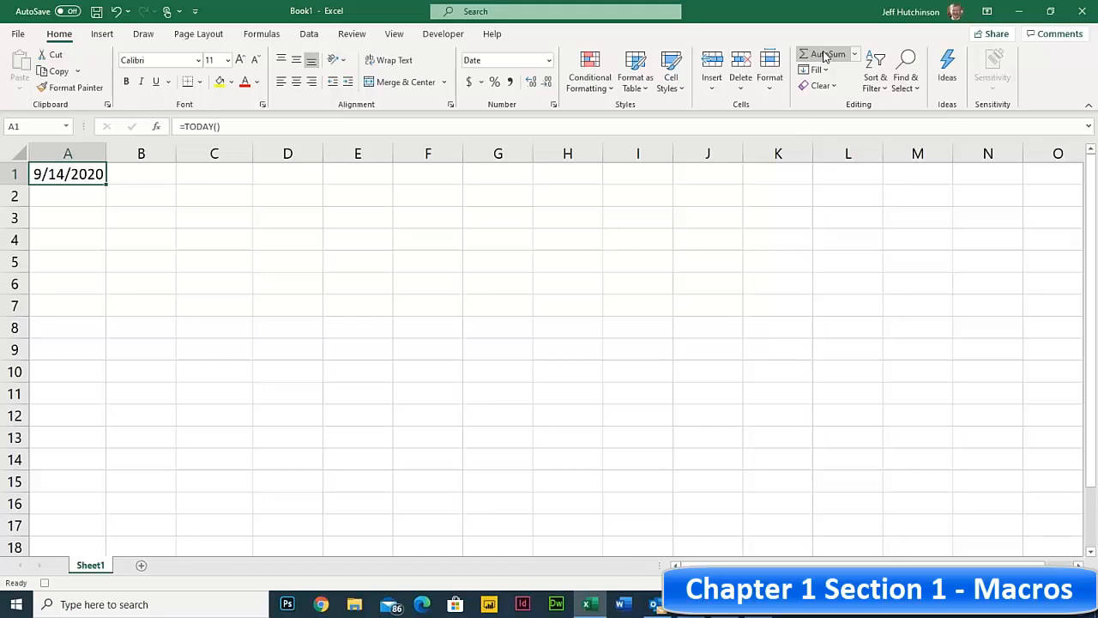
- Copy A1 and paste it back as values only, leaving a fixed date
left_click(56, 72)
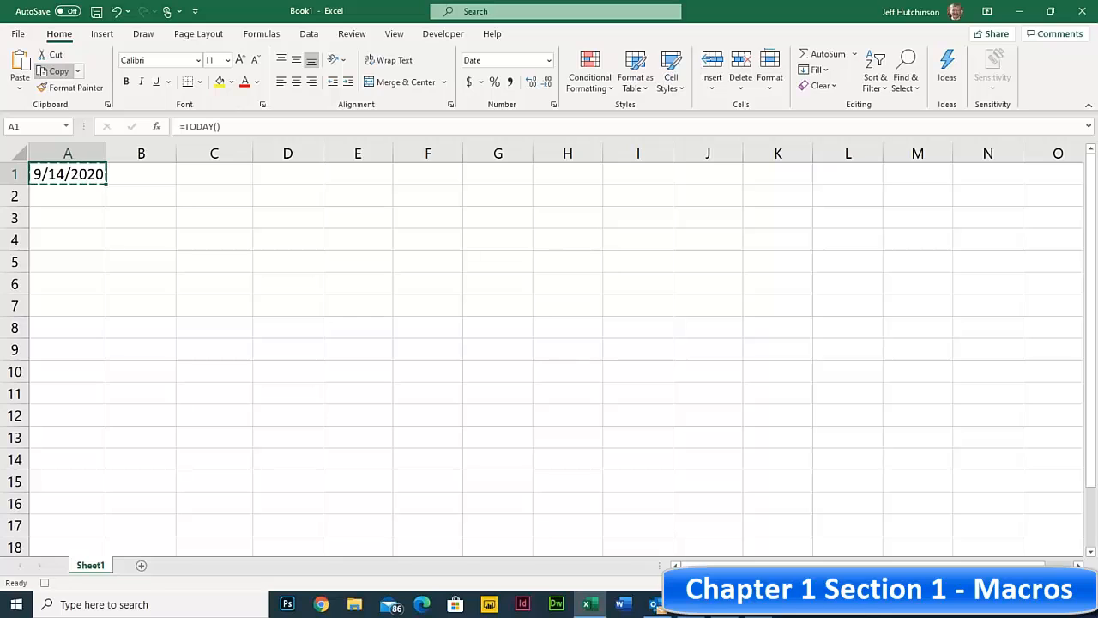
left_click(20, 88)
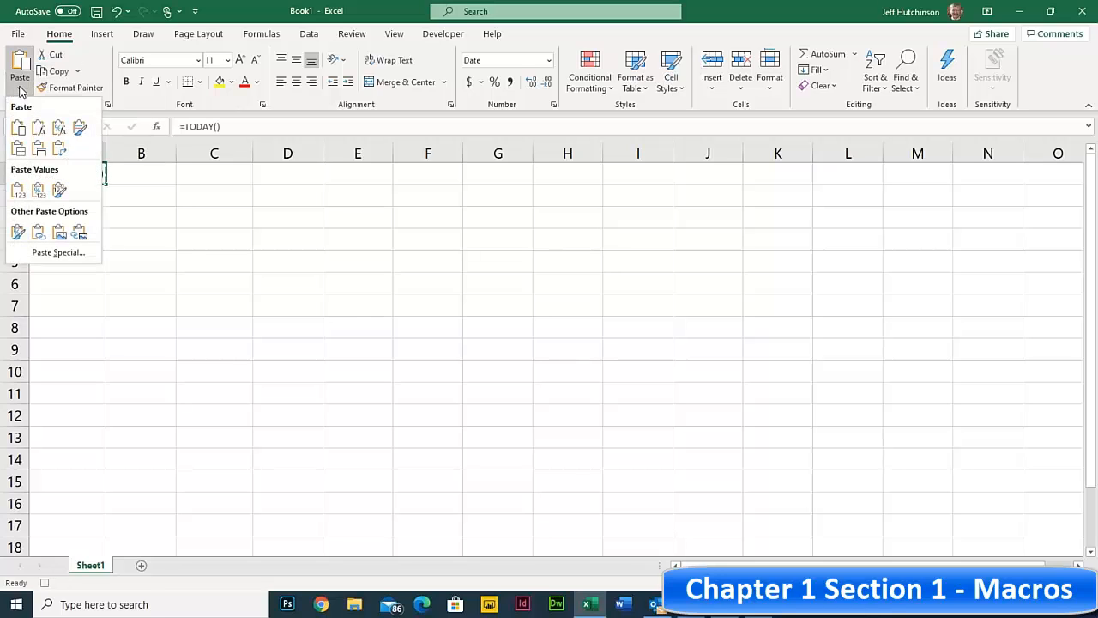
left_click(58, 252)
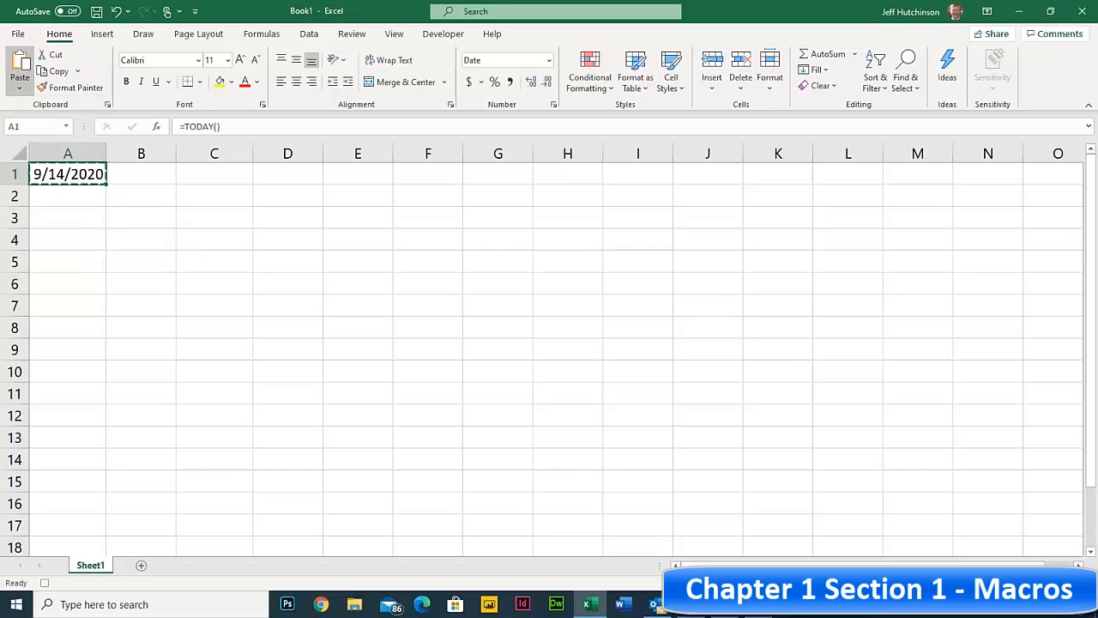
left_click(483, 256)
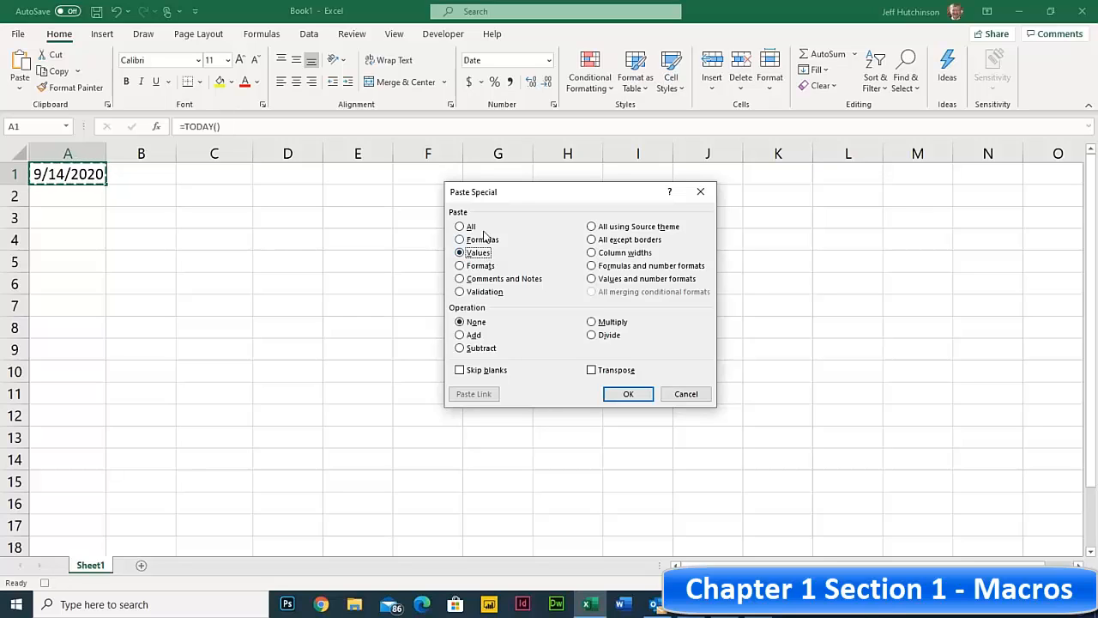
left_click(627, 394)
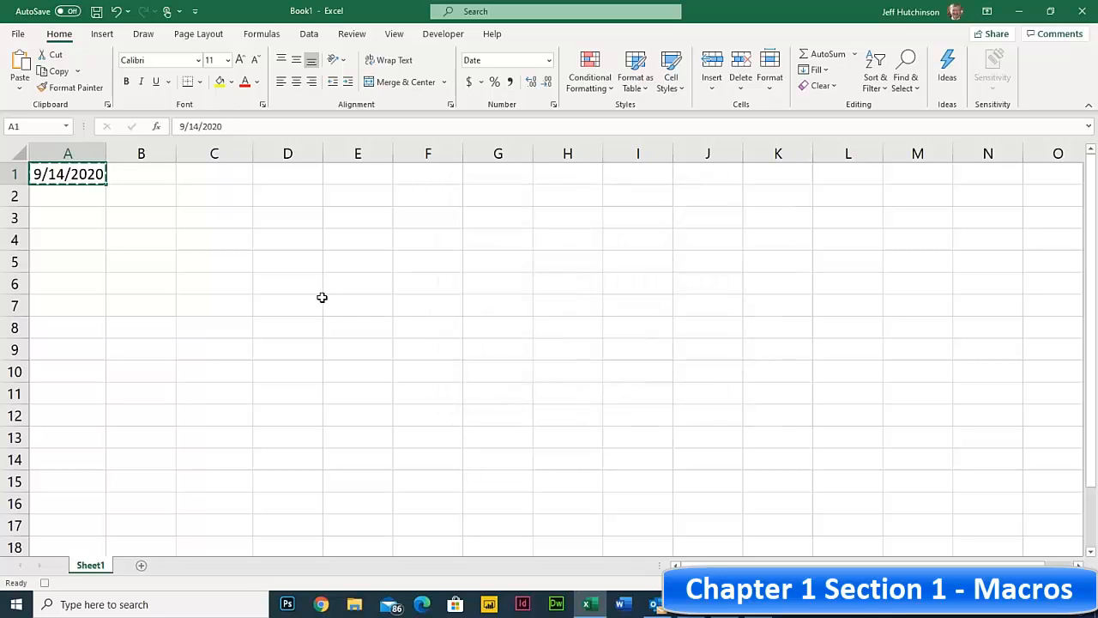
key("Escape")
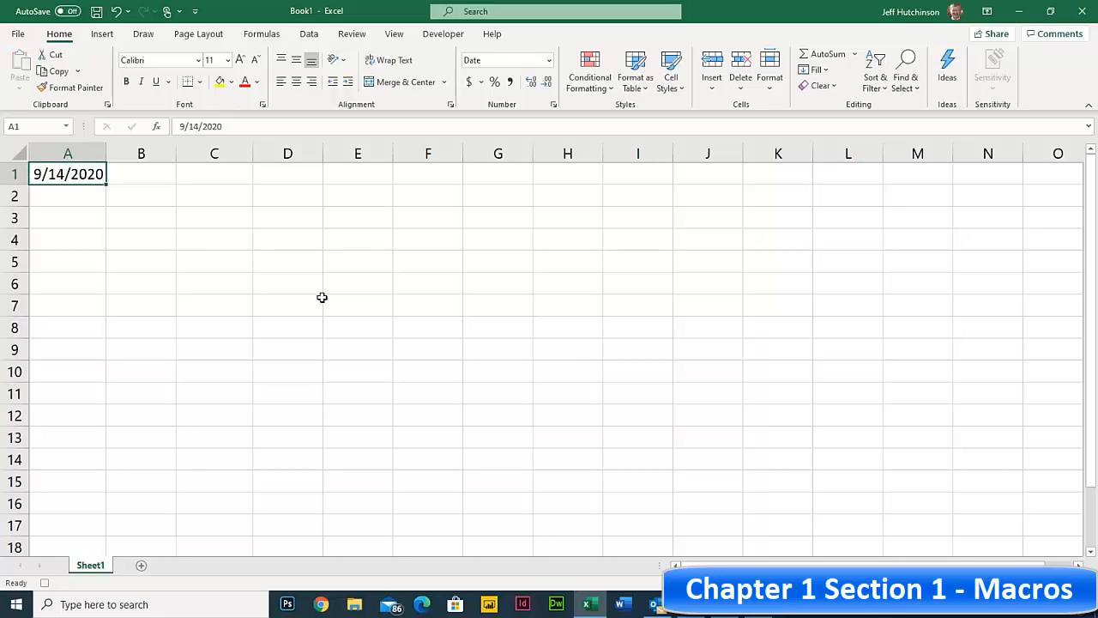
- Stop recording the StaticDate2 macro
left_click(432, 39)
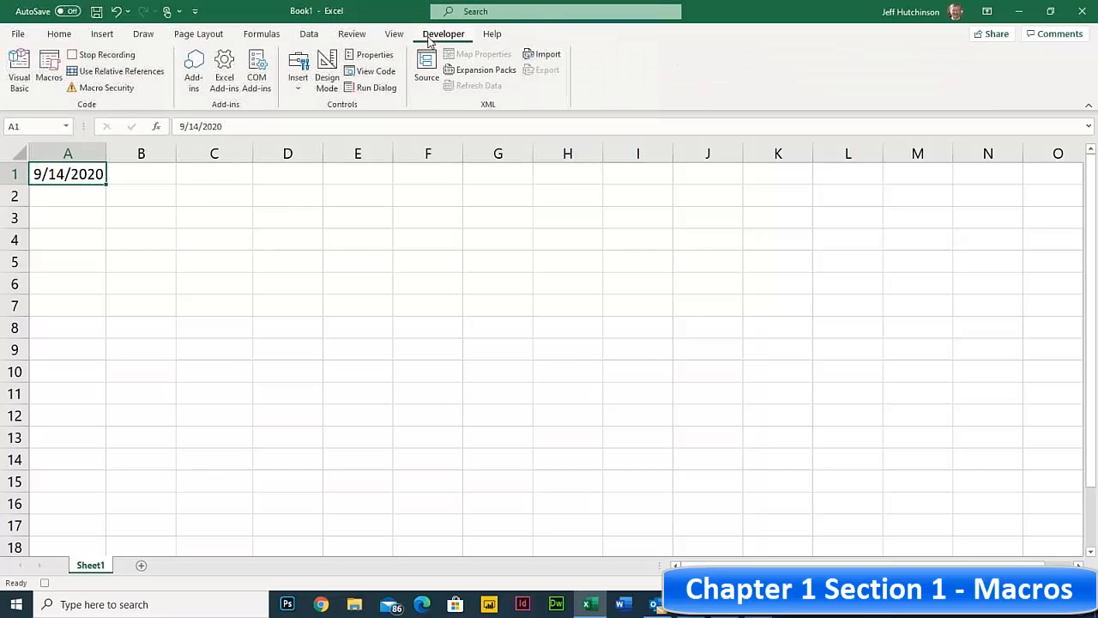
left_click(109, 57)
left_click(181, 232)
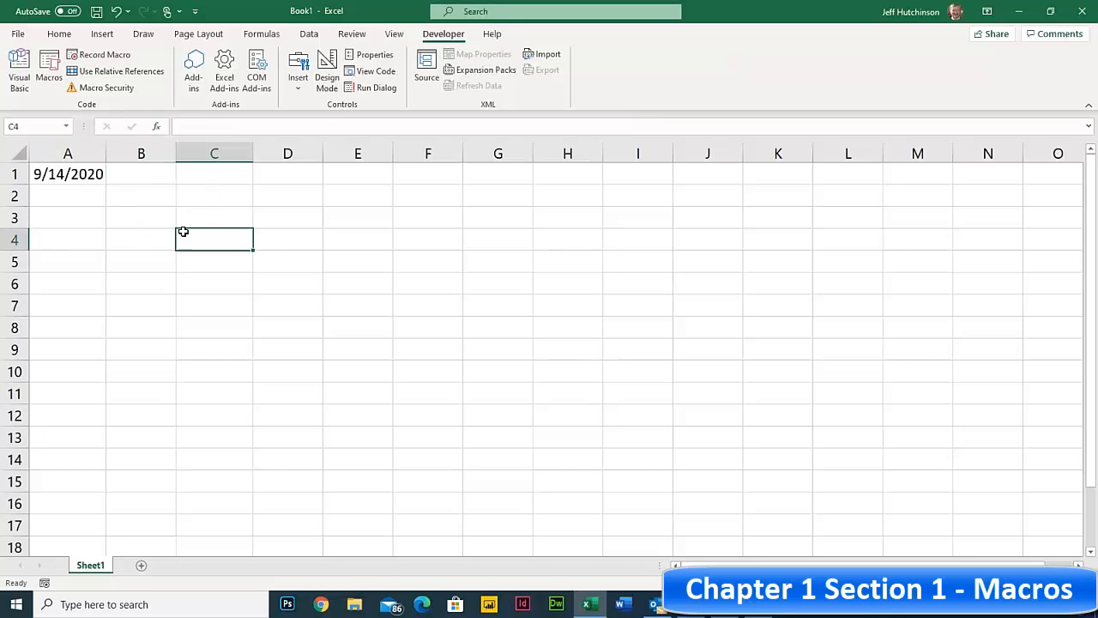
- Delete the date from cell A1
left_click(81, 175)
key("BackSpace")
left_click(181, 232)
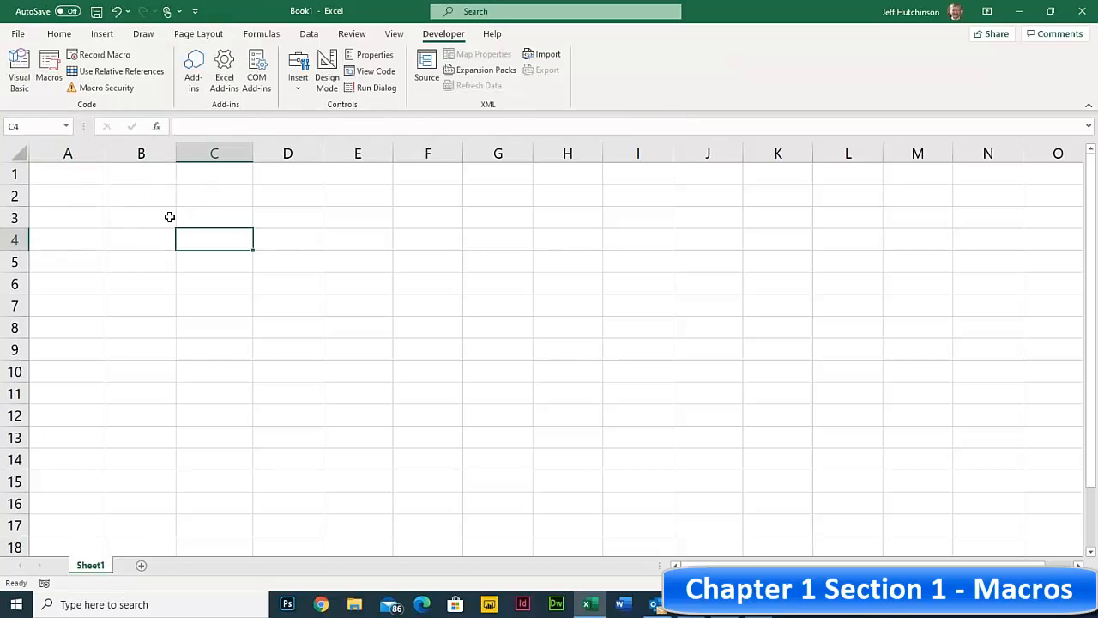
left_click(157, 197)
left_click(191, 196)
left_click(146, 181)
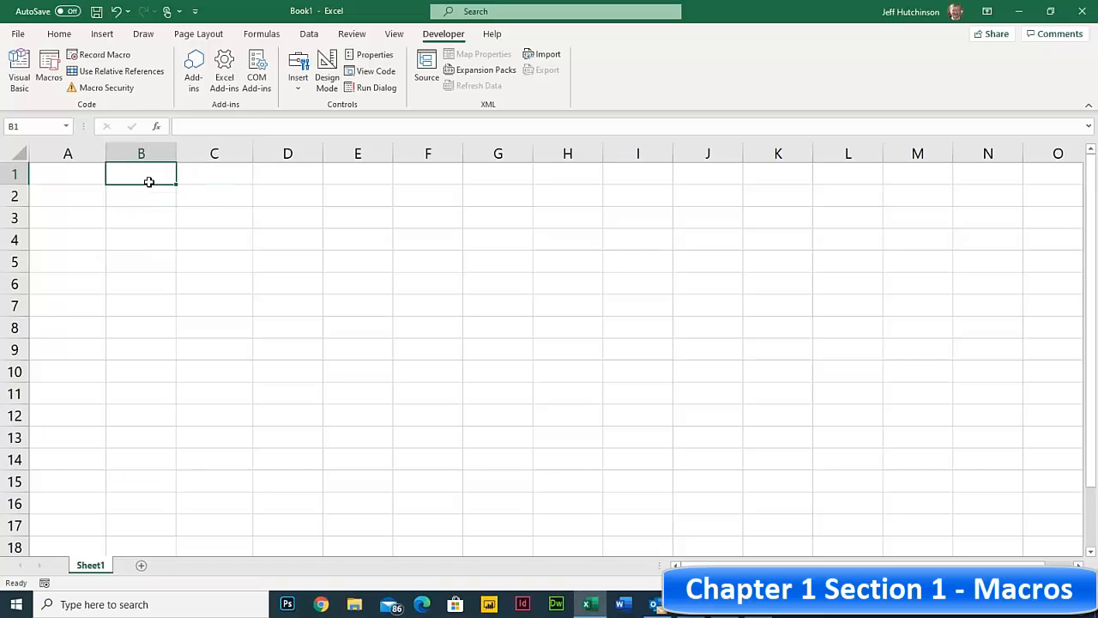
left_click(159, 200)
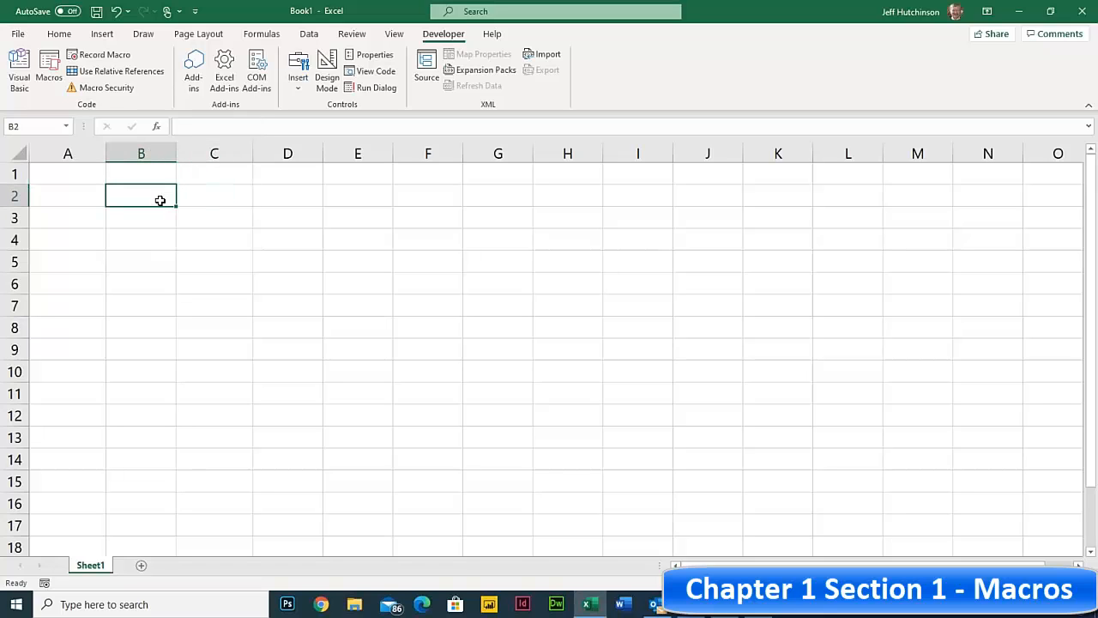
- Draw a rectangle shape spanning roughly C2 to E4
left_click(102, 34)
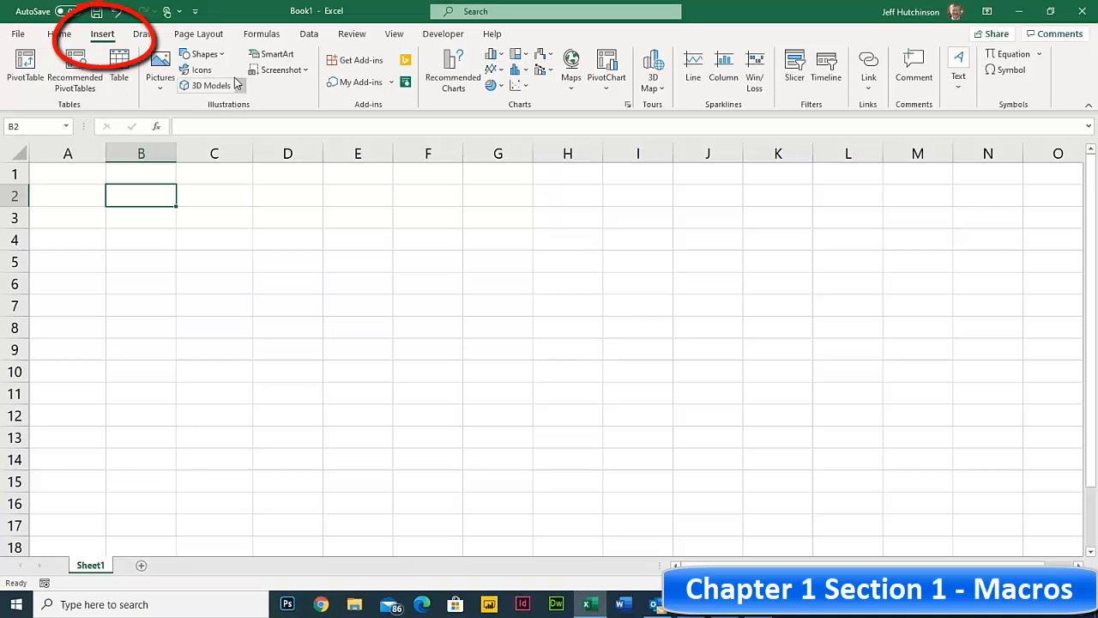
left_click(221, 54)
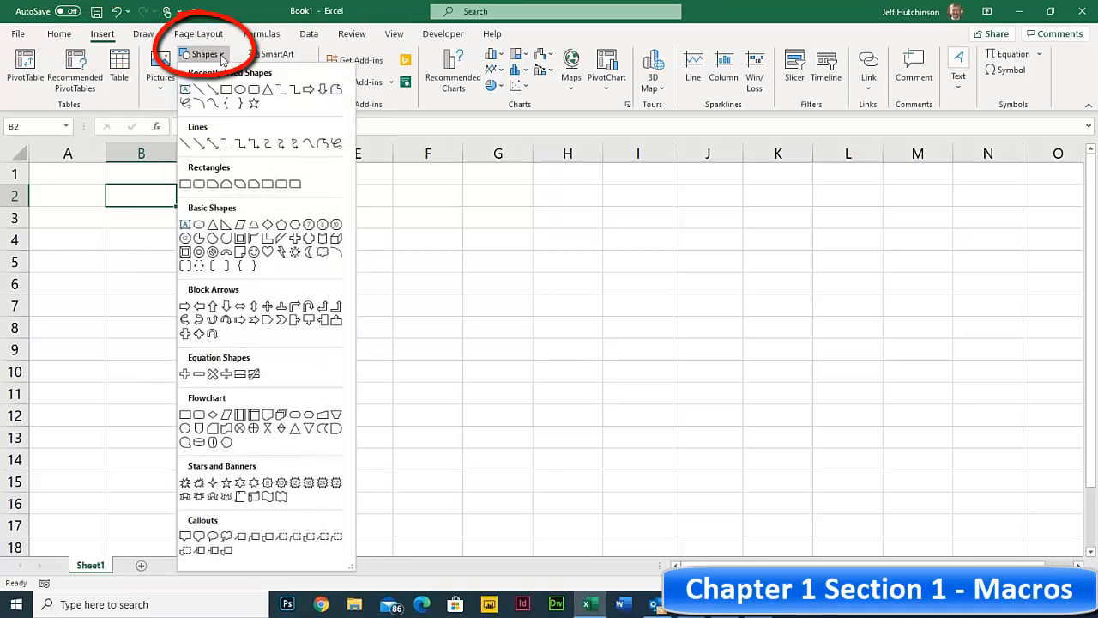
left_click(227, 91)
left_click_drag(235, 186, 334, 239)
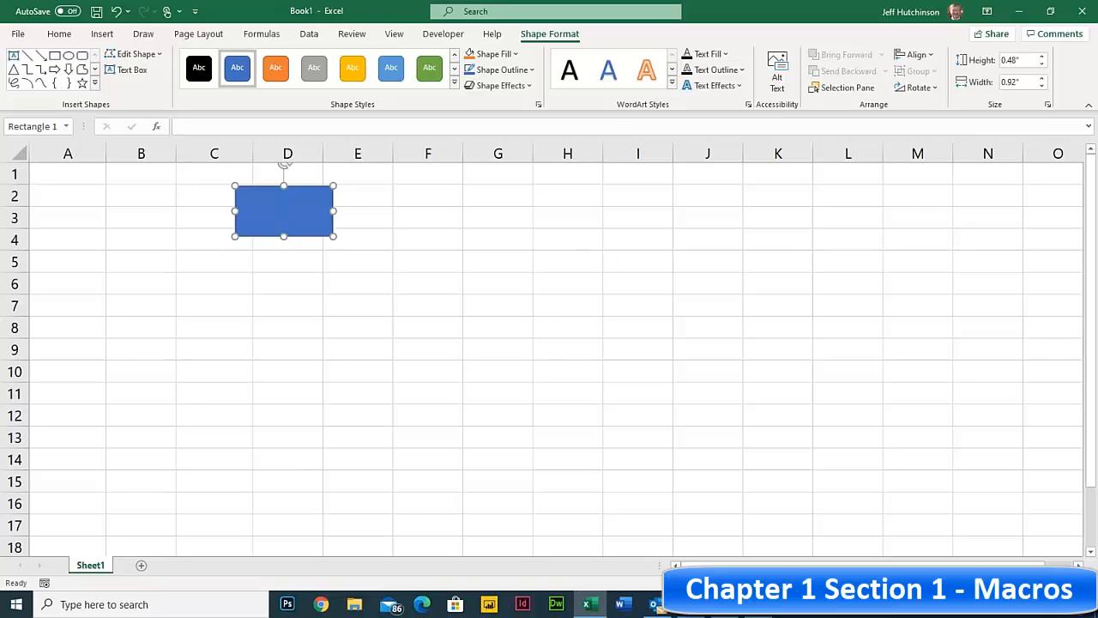
- Label the rectangle 'Static Date' and shrink it to fit the text
type("Static Date")
mouse_move(335, 236)
left_mouse_down()
mouse_move(322, 222)
mouse_move(331, 215)
left_mouse_up()
left_click(357, 218)
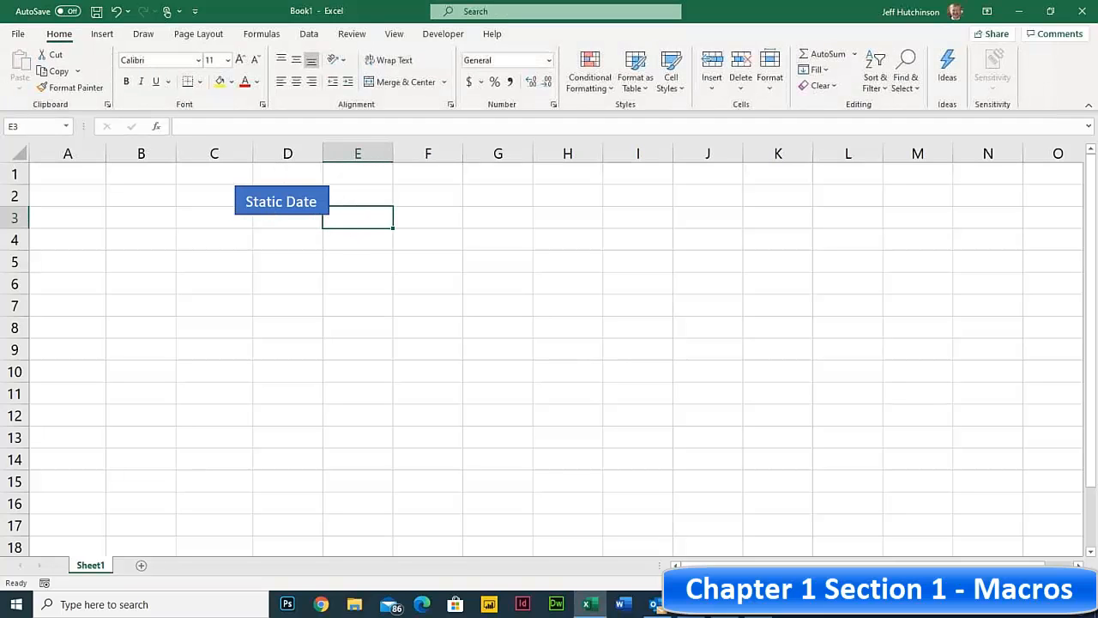
left_click(277, 200)
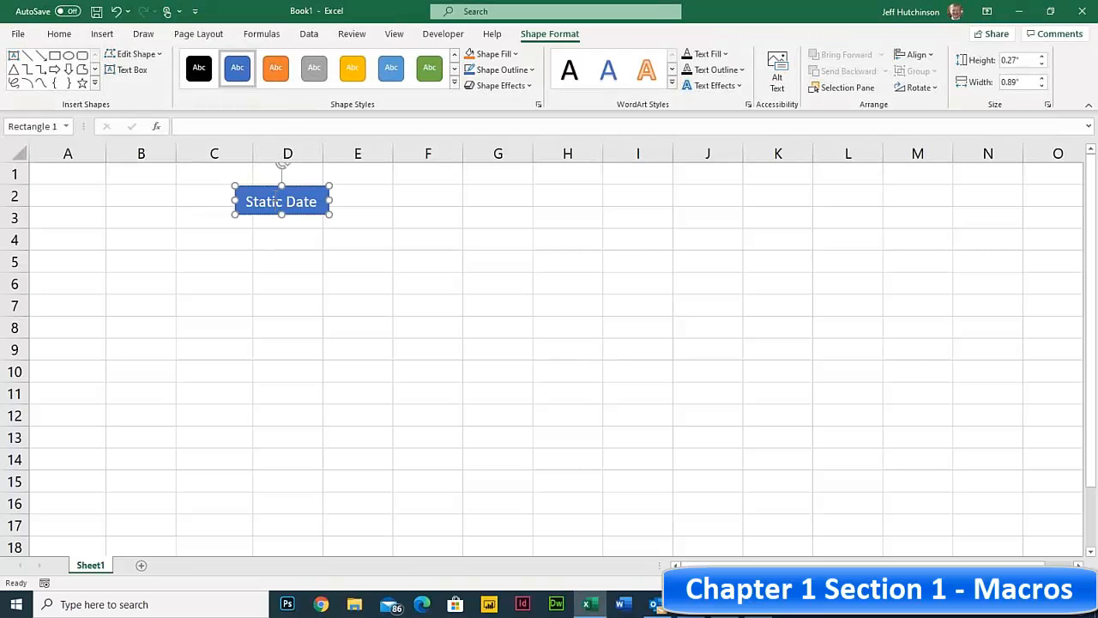
left_click(438, 195)
- Assign the PERSONAL.XLSB!StaticDate2 macro to the Static Date rectangle
right_click(292, 195)
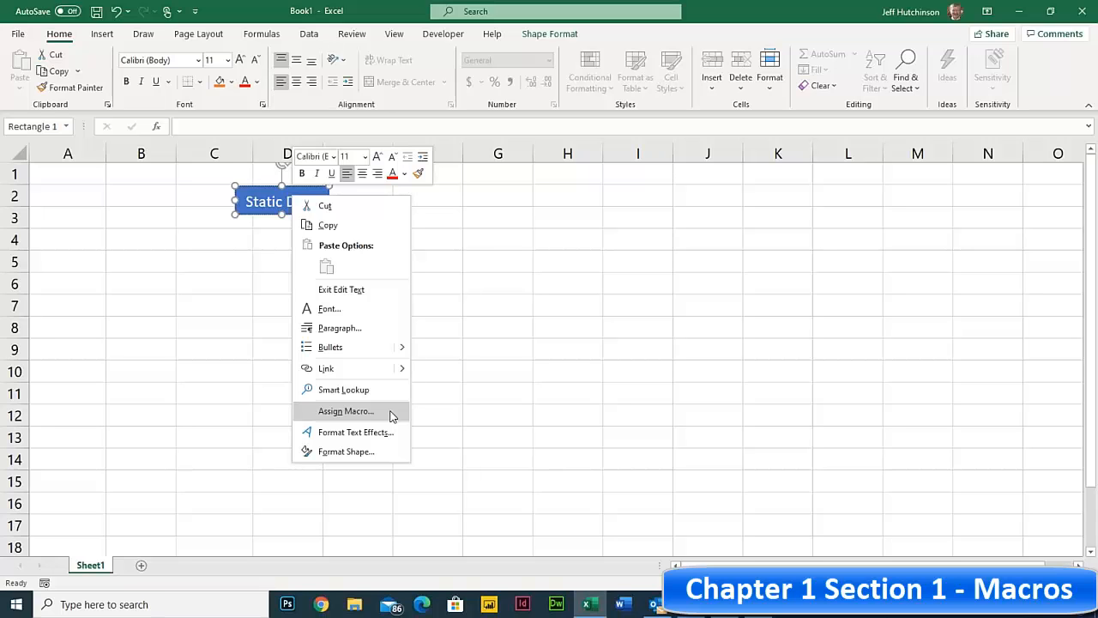
left_click(370, 418)
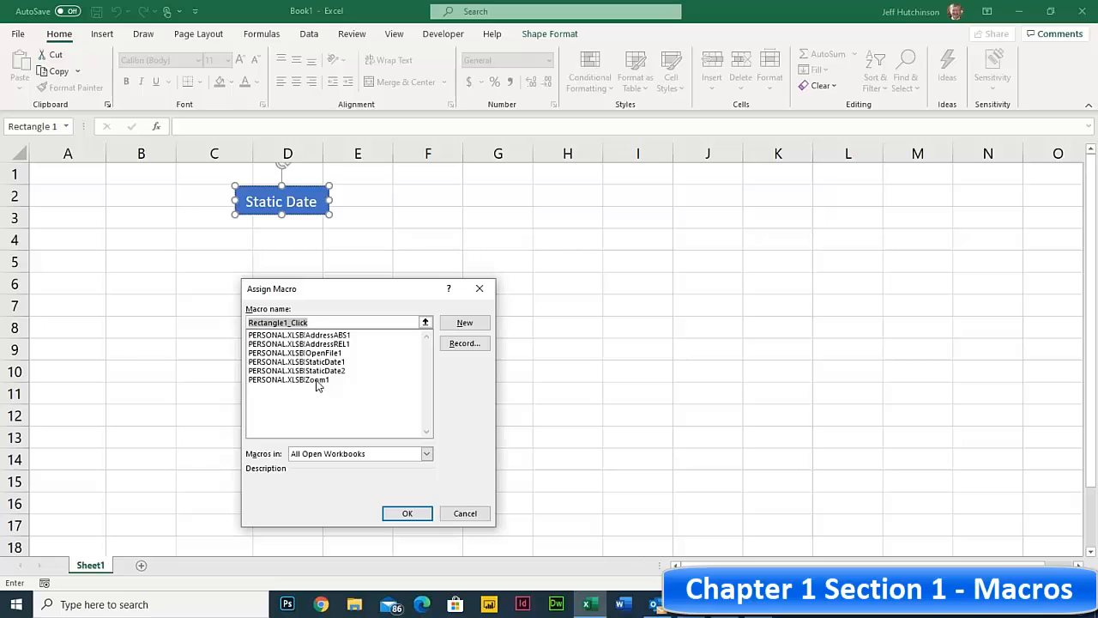
left_click(322, 371)
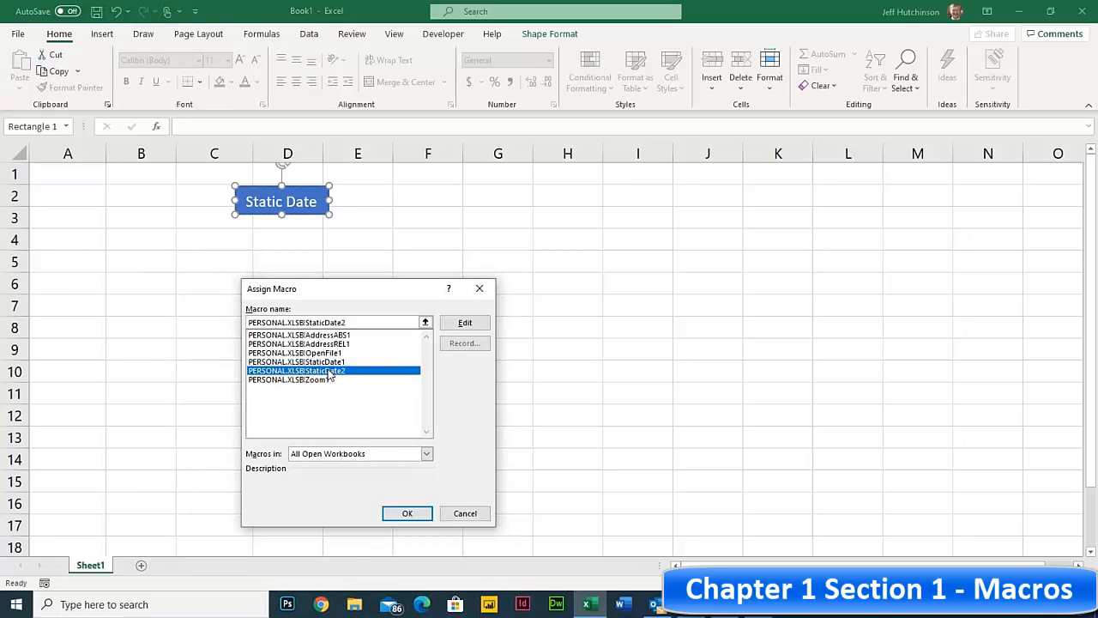
left_click(410, 514)
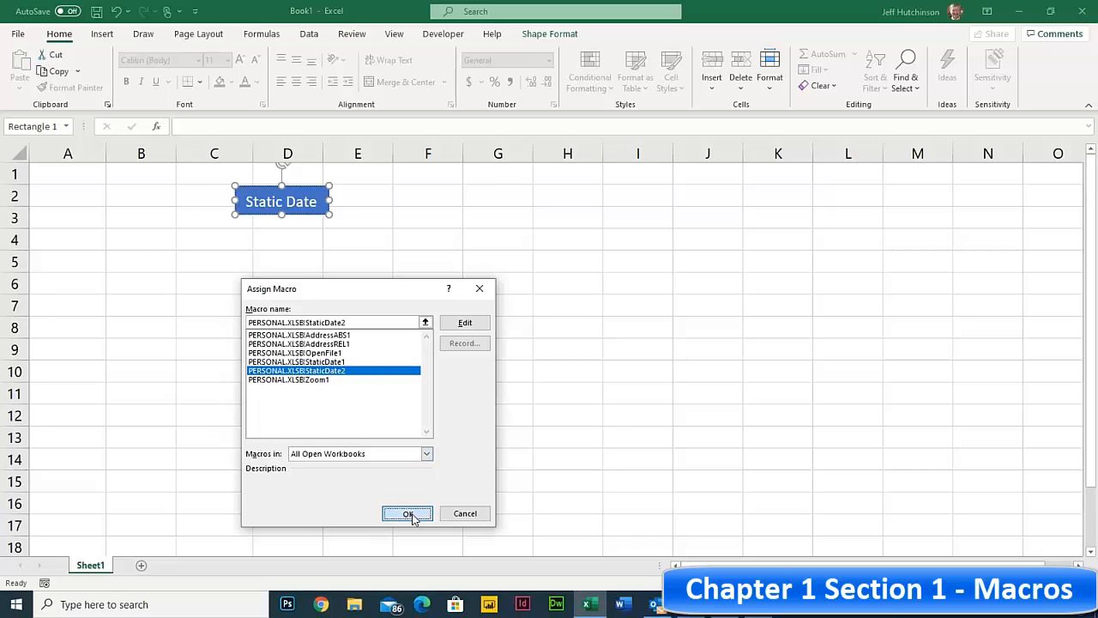
left_click(301, 373)
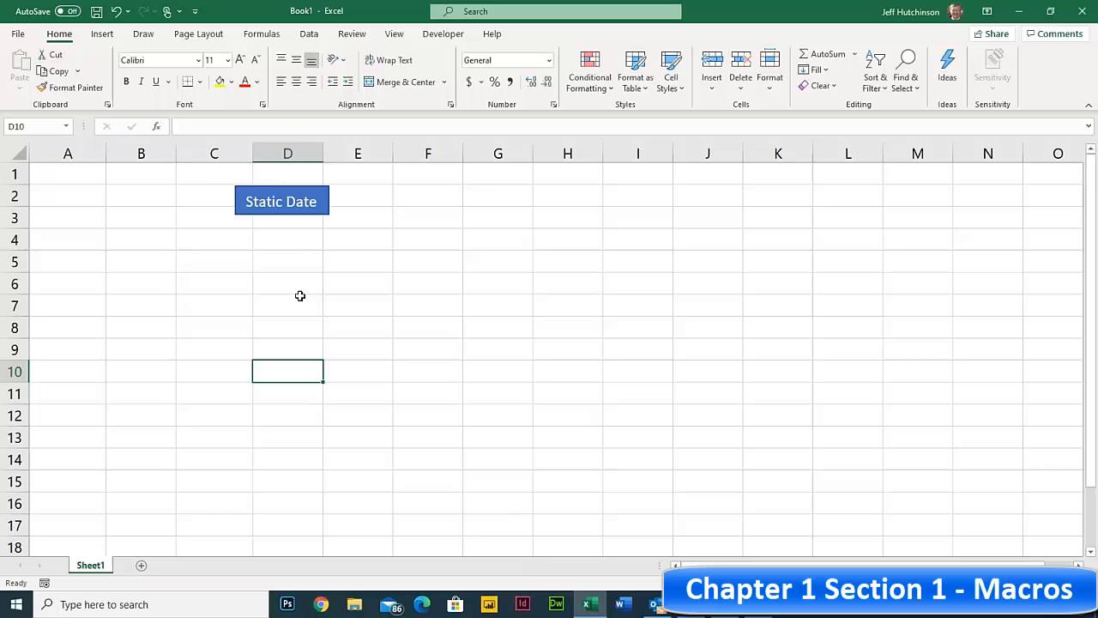
- Run the Static Date button, filling A1 with 9/14/2020
left_click(285, 202)
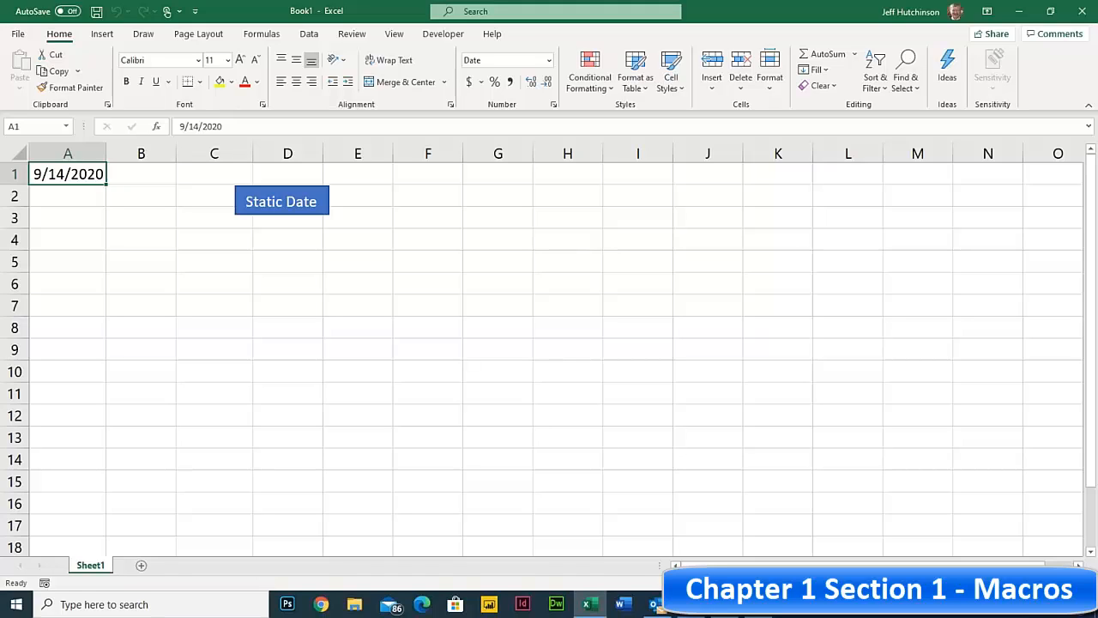
left_click(155, 190)
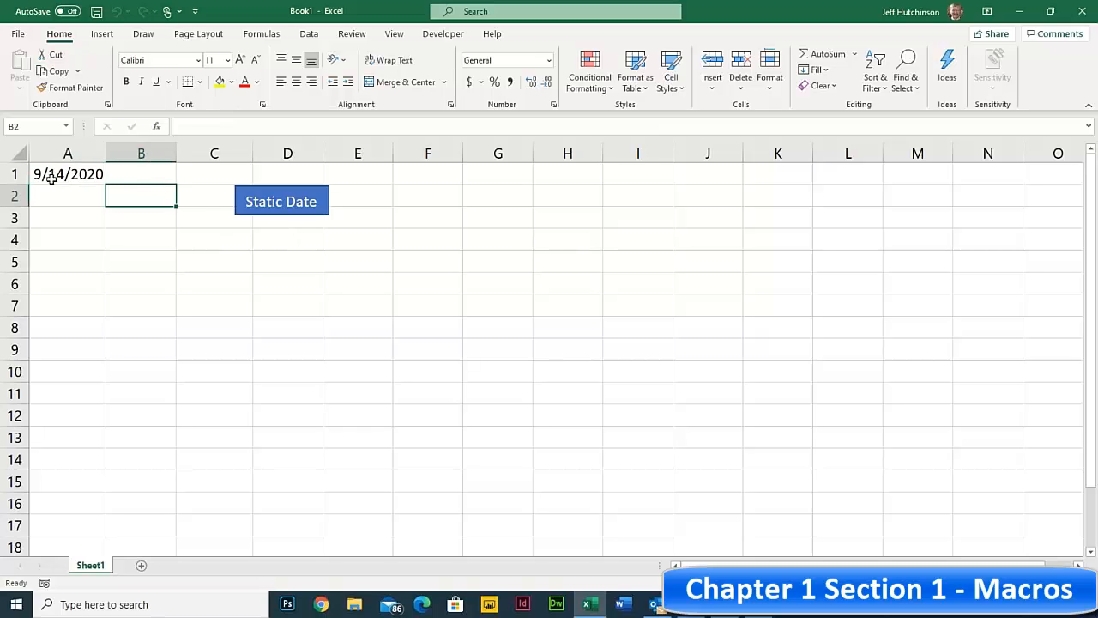
- Save the workbook as 'Invoice Template' in C:\Data\Excel365-5
left_click(18, 36)
left_click(51, 221)
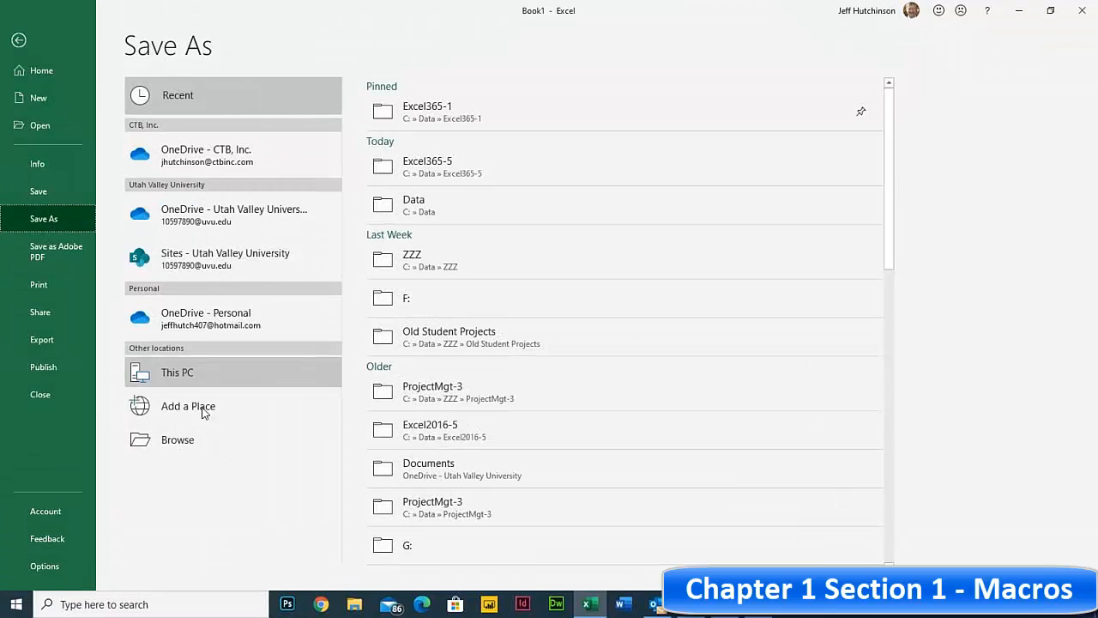
left_click(196, 441)
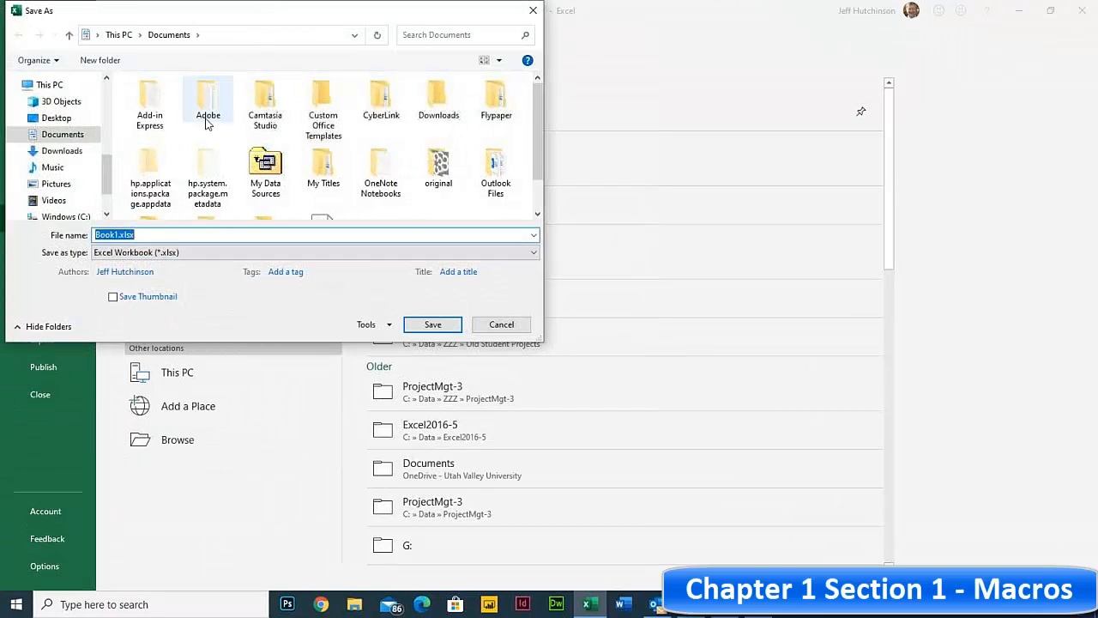
left_click(53, 216)
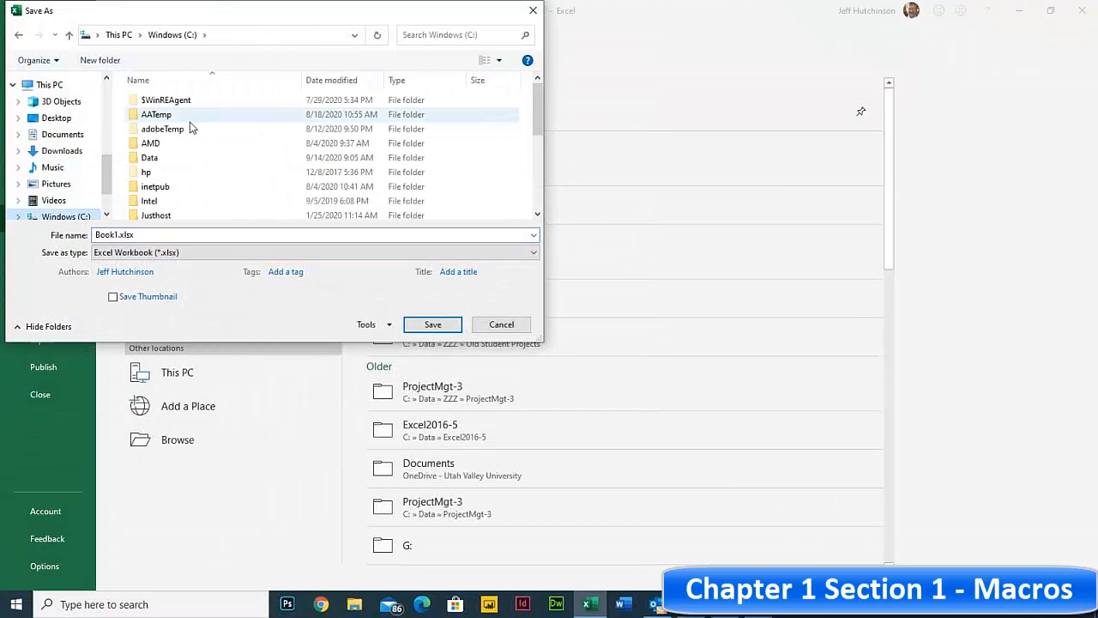
double_click(164, 159)
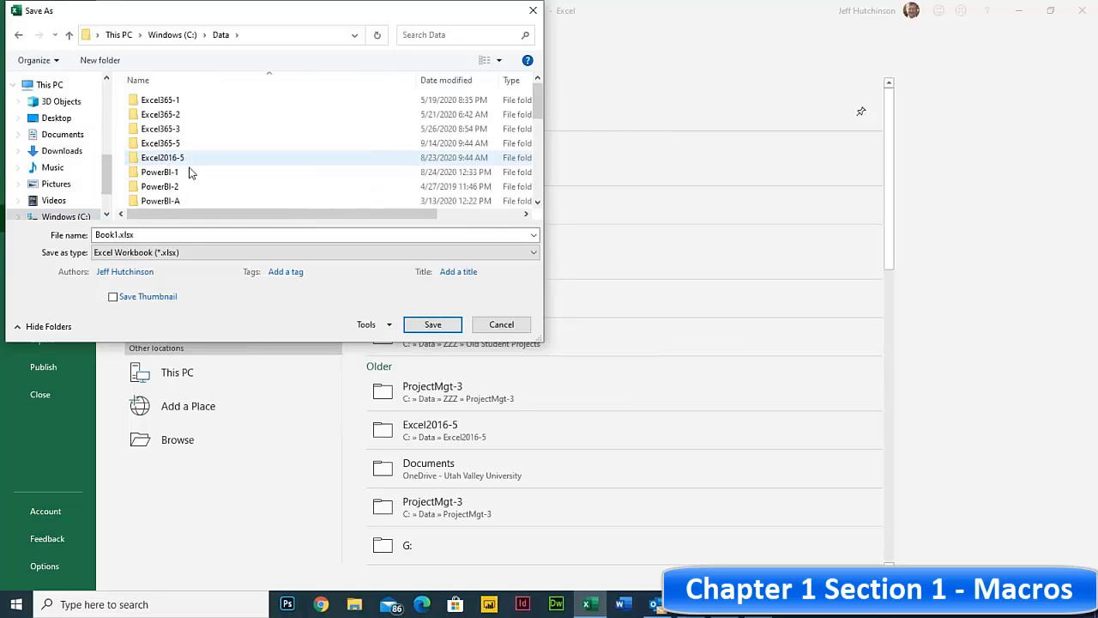
left_click(174, 144)
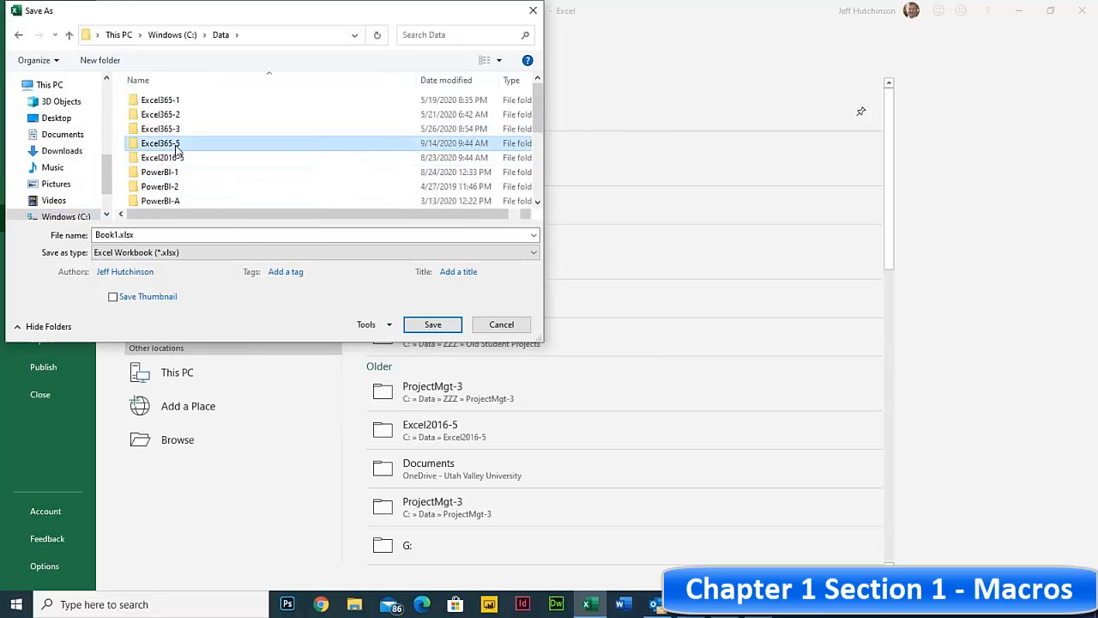
double_click(176, 146)
double_click(115, 234)
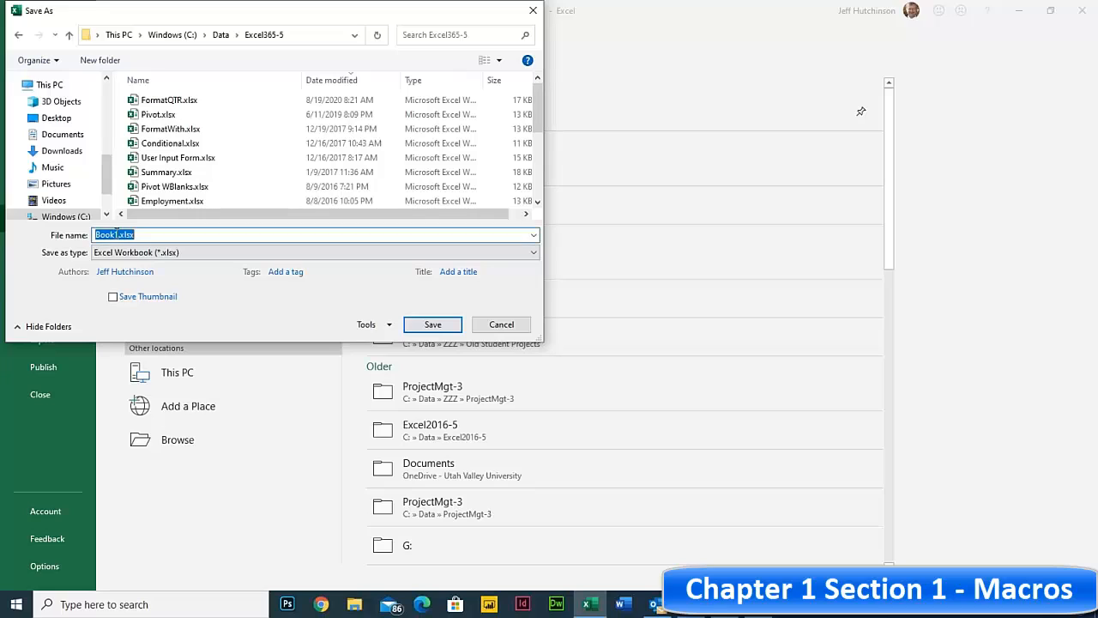
double_click(107, 234)
type("In")
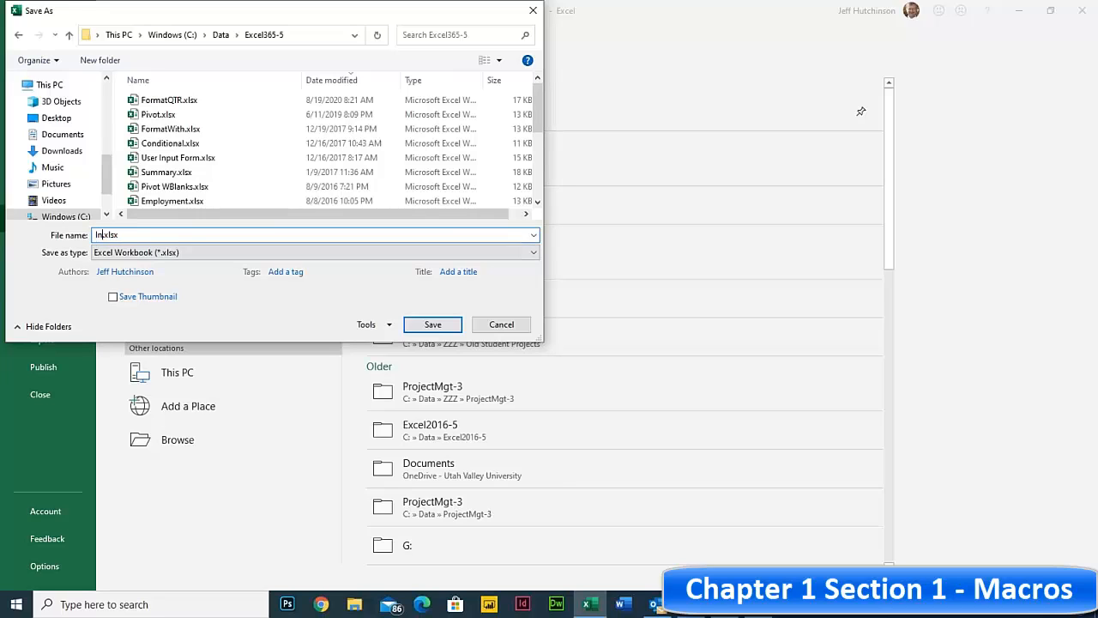
type("voice Template")
left_click(431, 327)
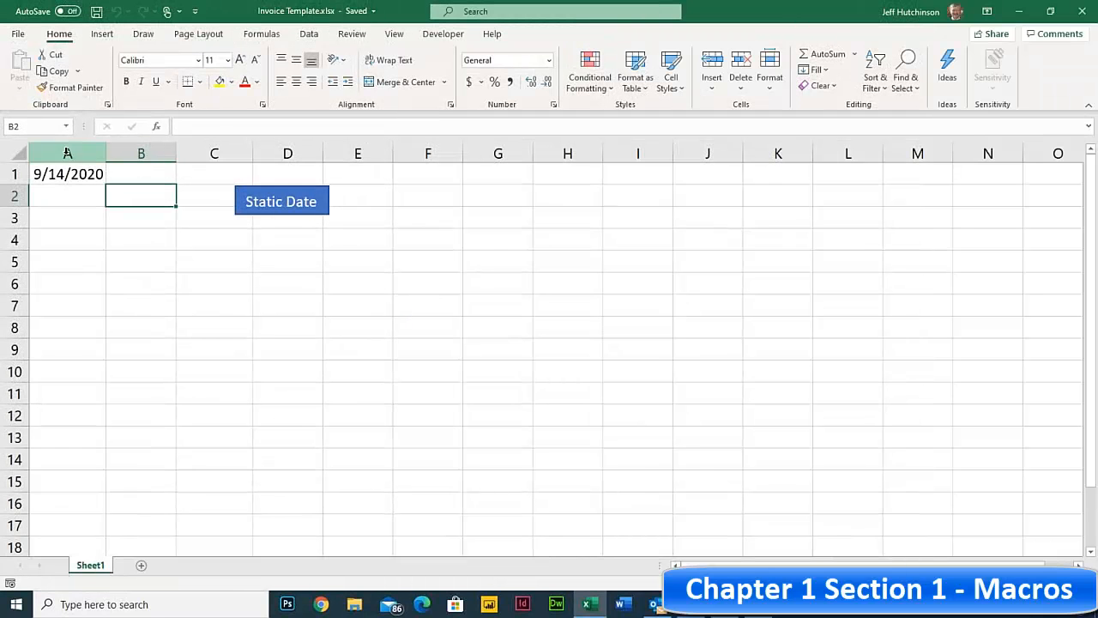
left_click(67, 175)
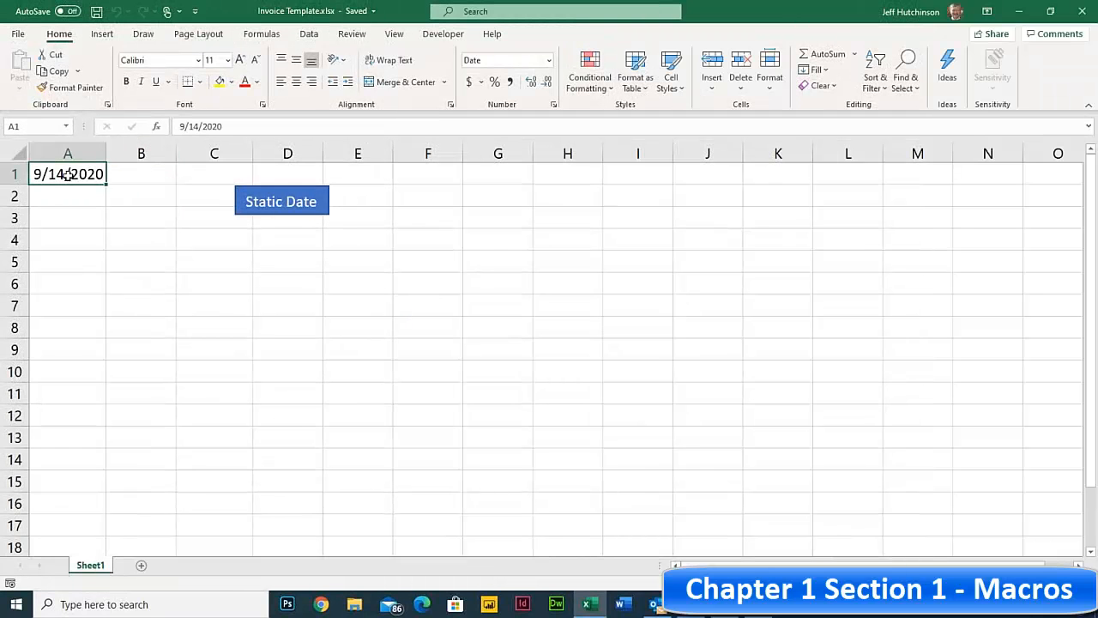
- Clear A1, close Excel saving the Personal Macro Workbook, and relaunch Excel
key("BackSpace")
left_click(128, 239)
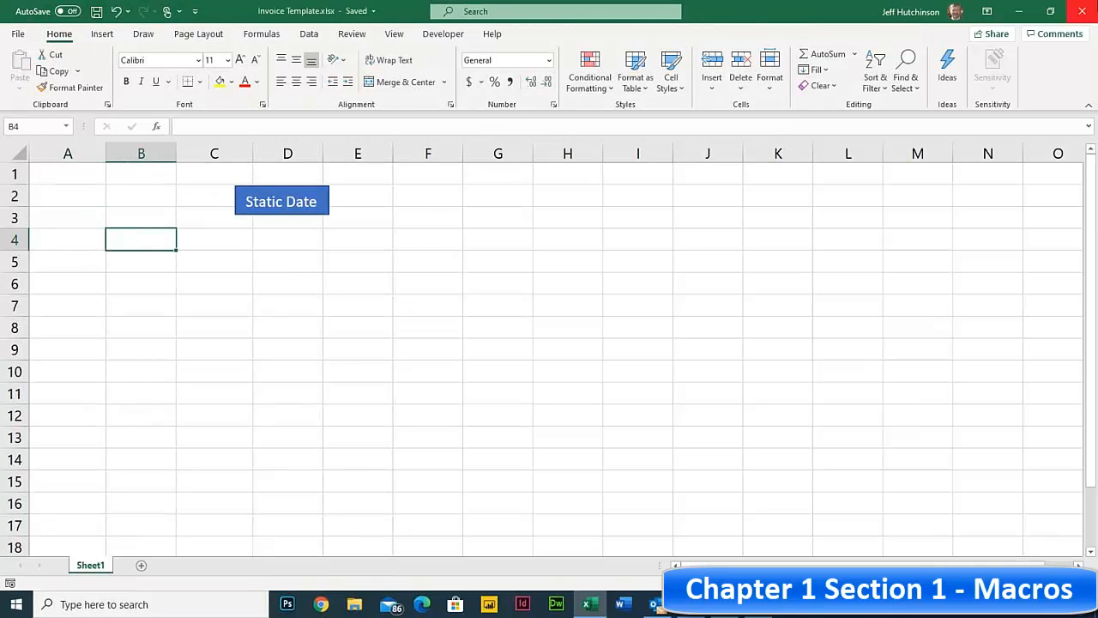
left_click(1081, 11)
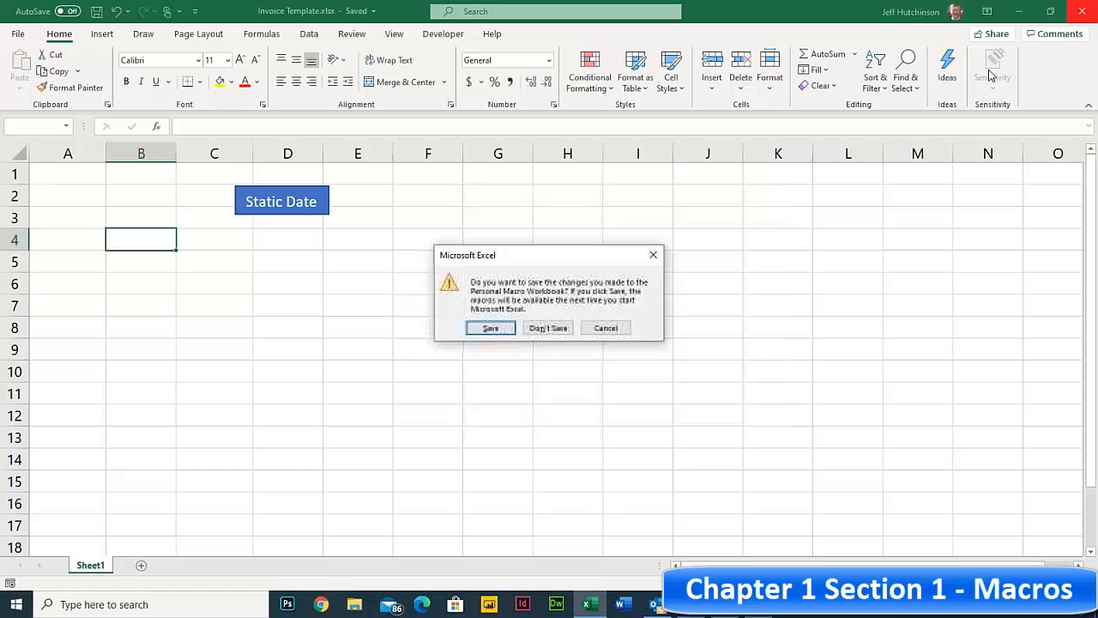
left_click(502, 330)
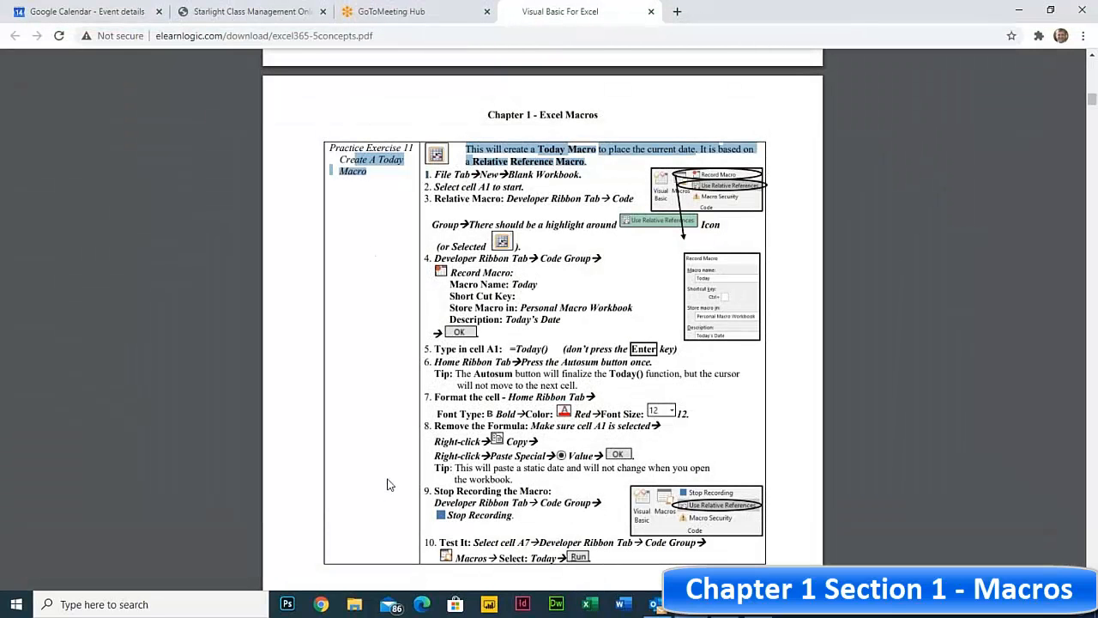
left_click(596, 606)
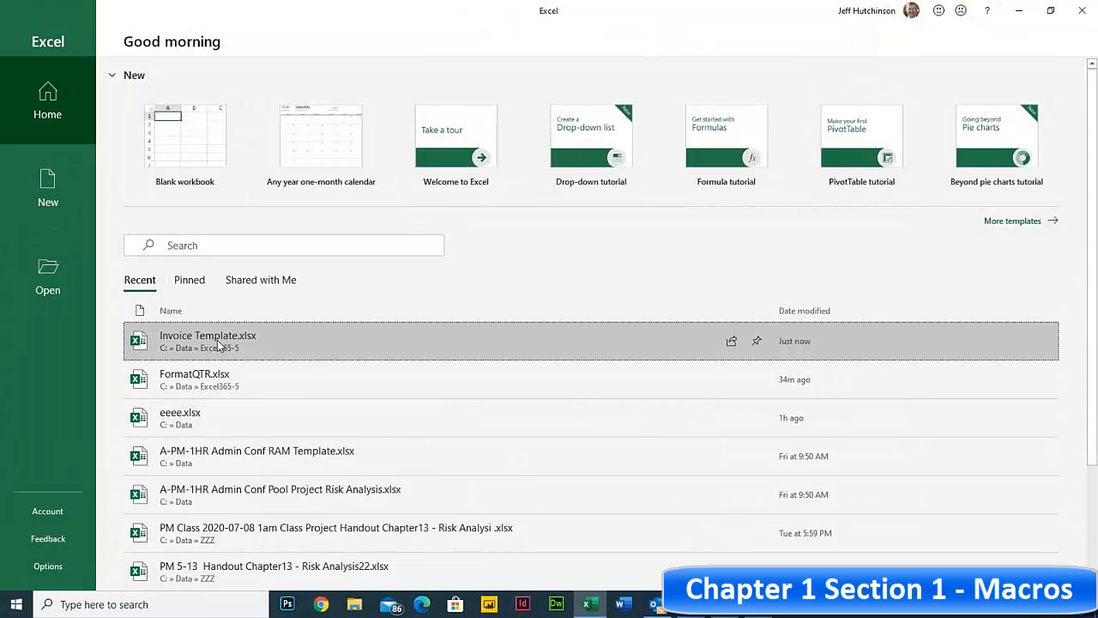
- Open Invoice Template.xlsx from Recent and use the Static Date button to stamp A1
left_click(218, 345)
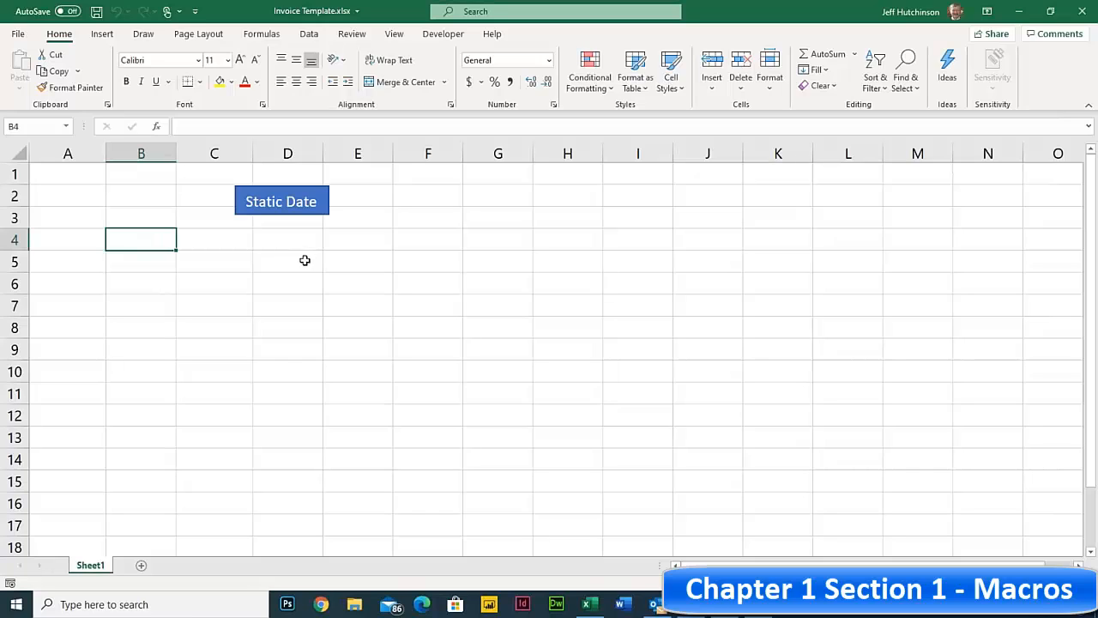
left_click(292, 203)
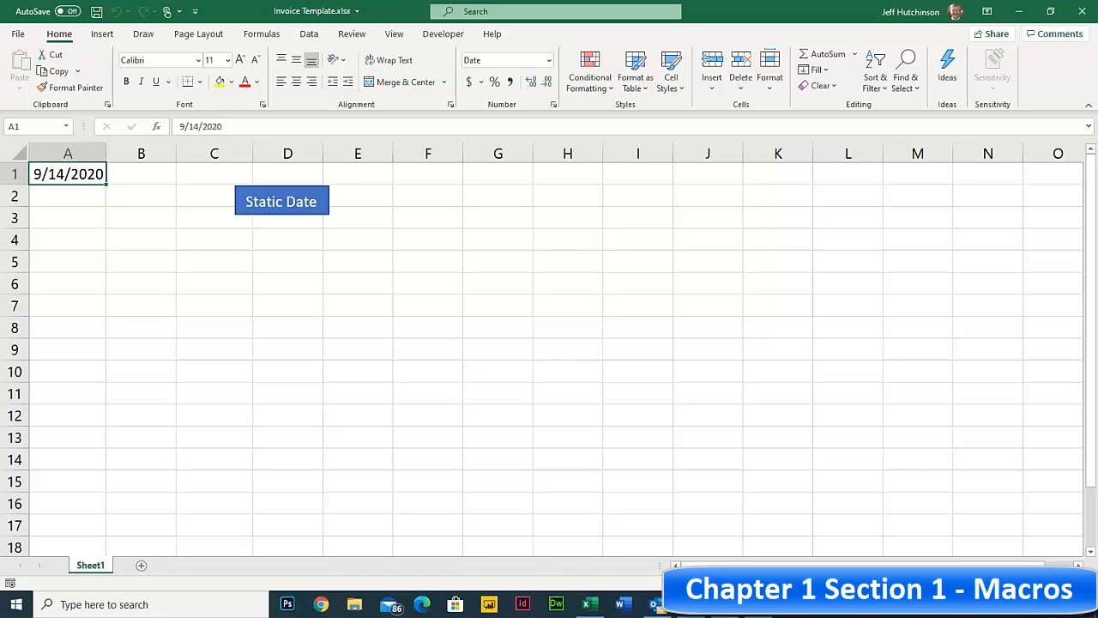
left_click(245, 238)
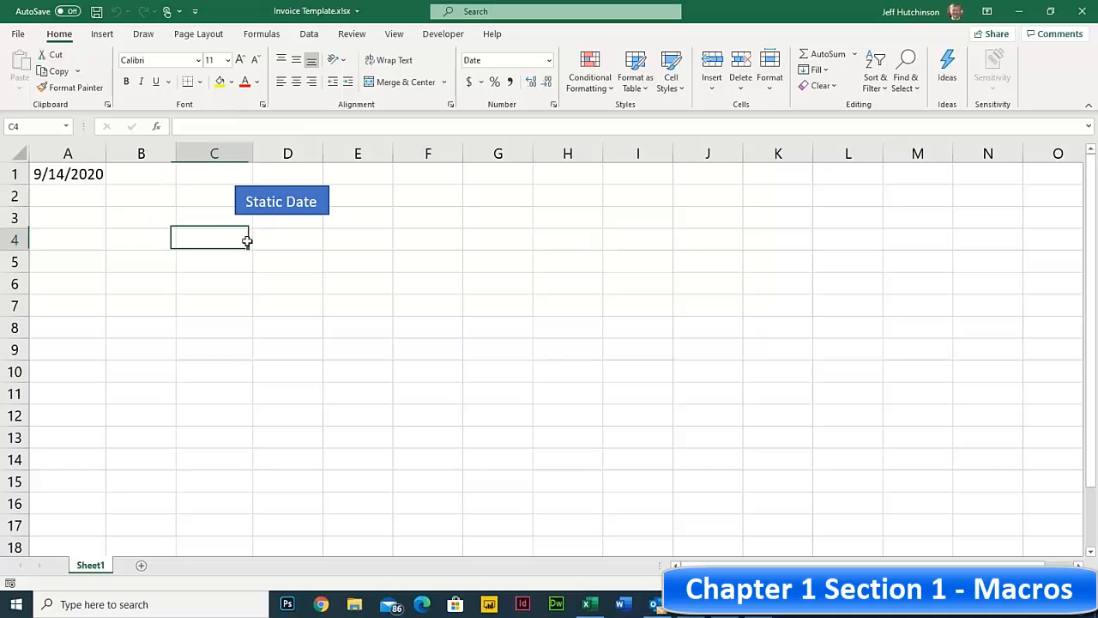
- Open the VBA editor and delete the entire StaticDate1 macro
left_click(442, 34)
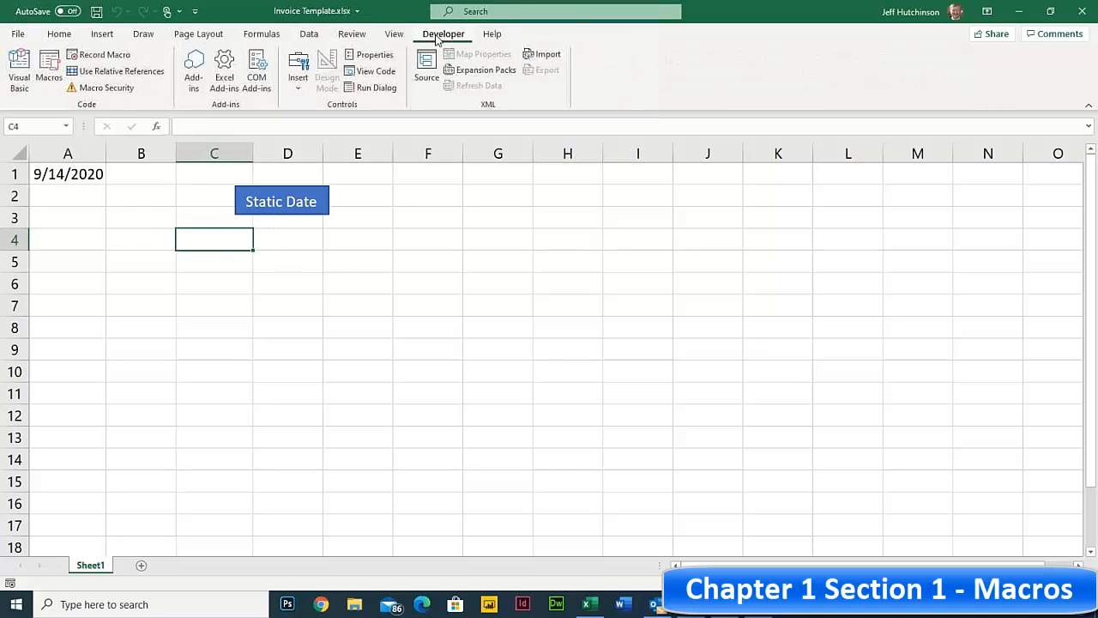
left_click(19, 76)
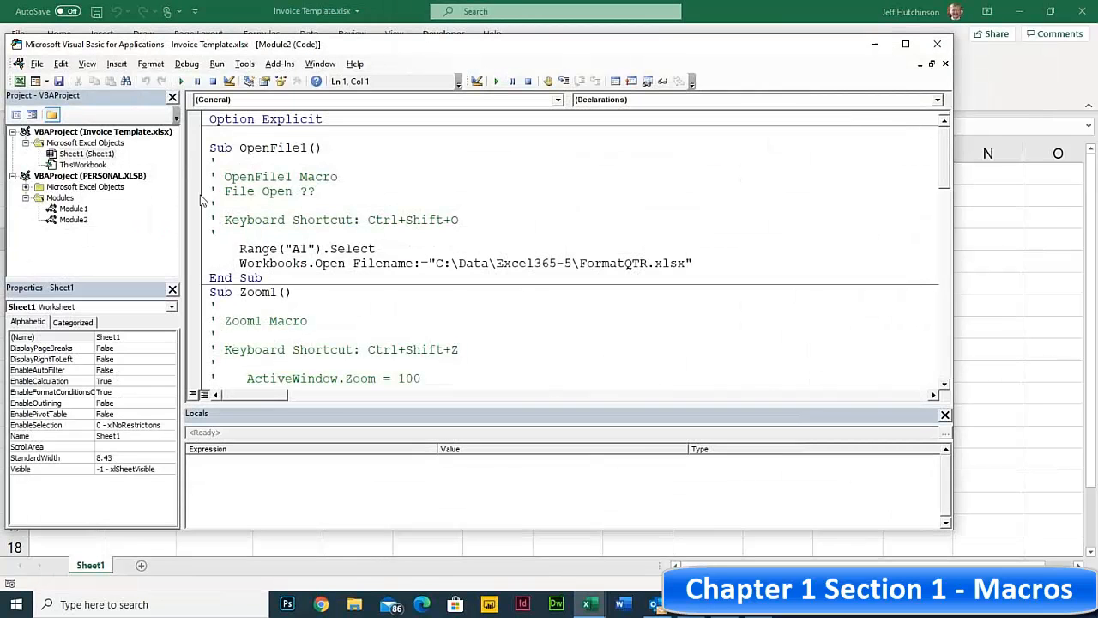
scroll(248, 331, "down", 6)
scroll(248, 330, "down", 15)
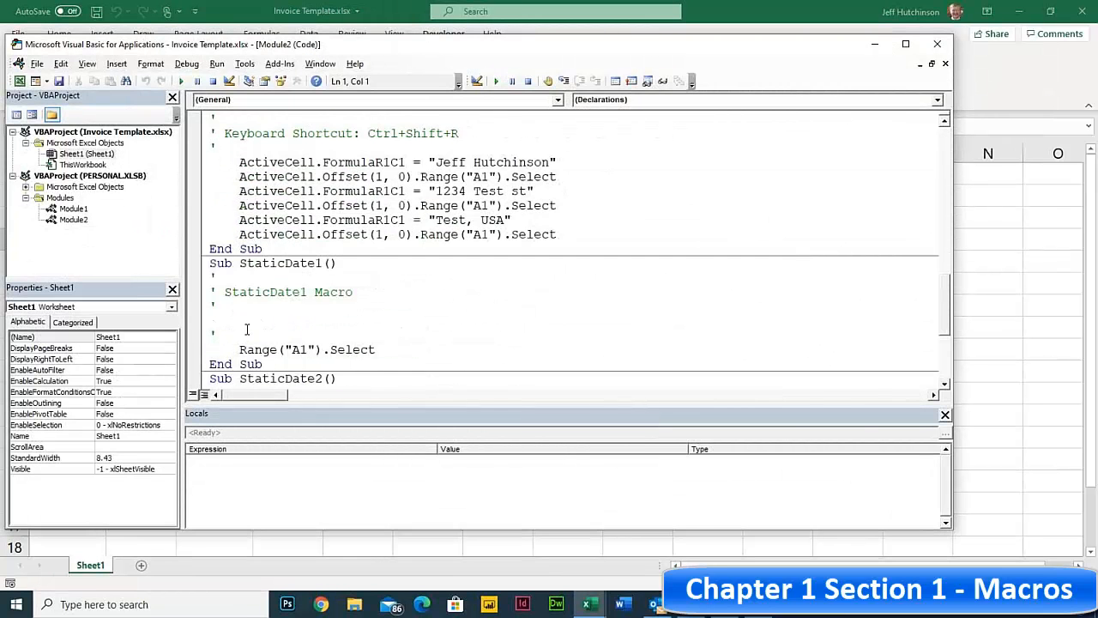
scroll(249, 330, "down", 1)
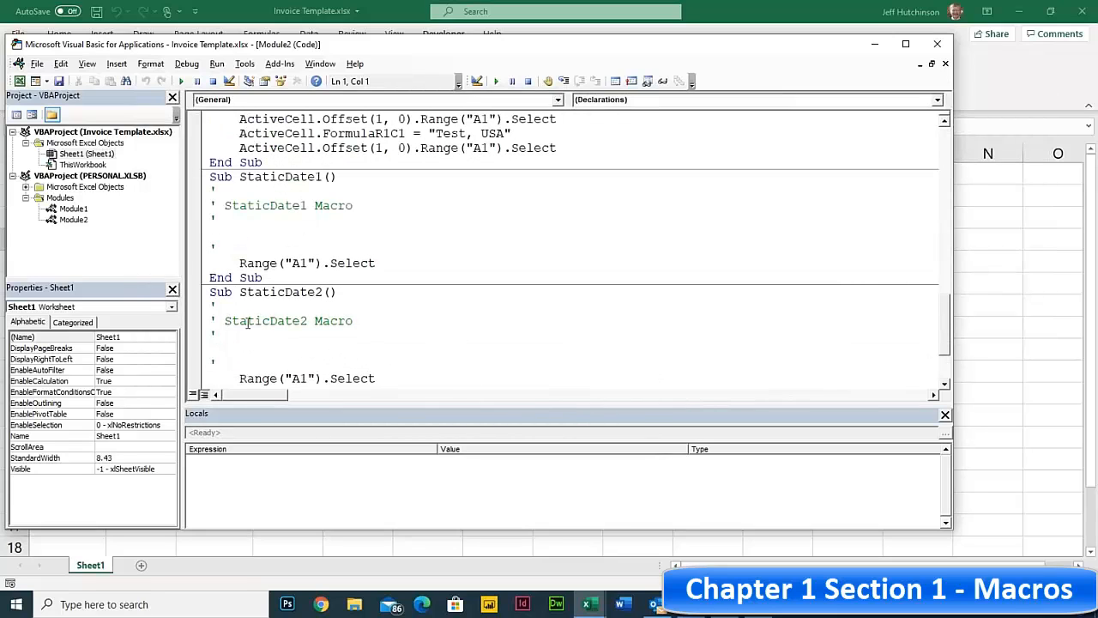
left_click(248, 180)
scroll(264, 261, "up", 1)
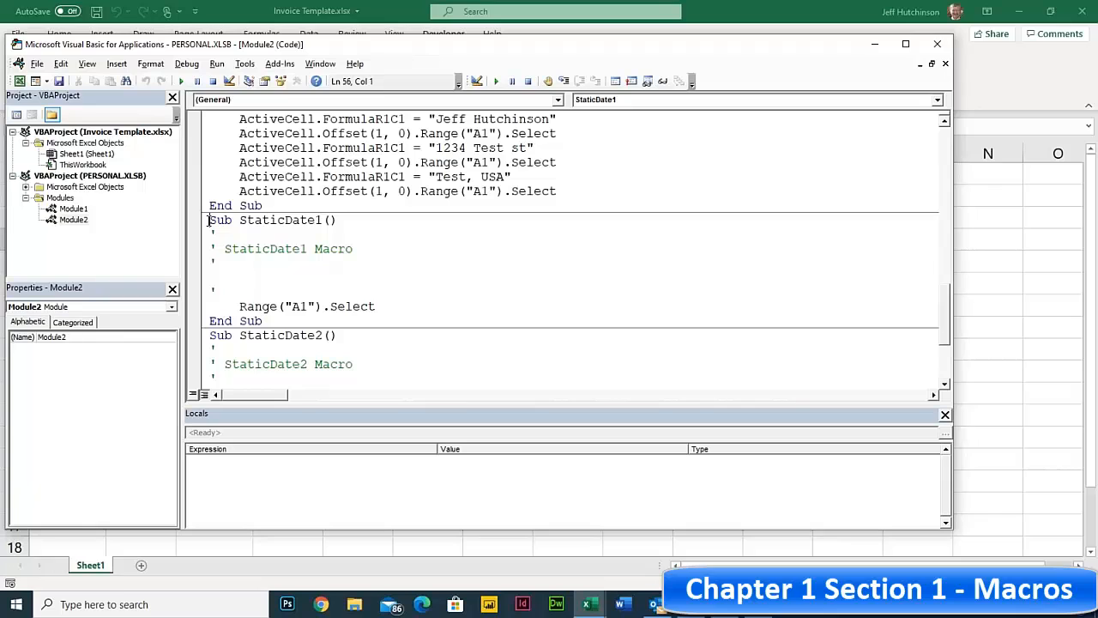
left_click_drag(209, 220, 291, 321)
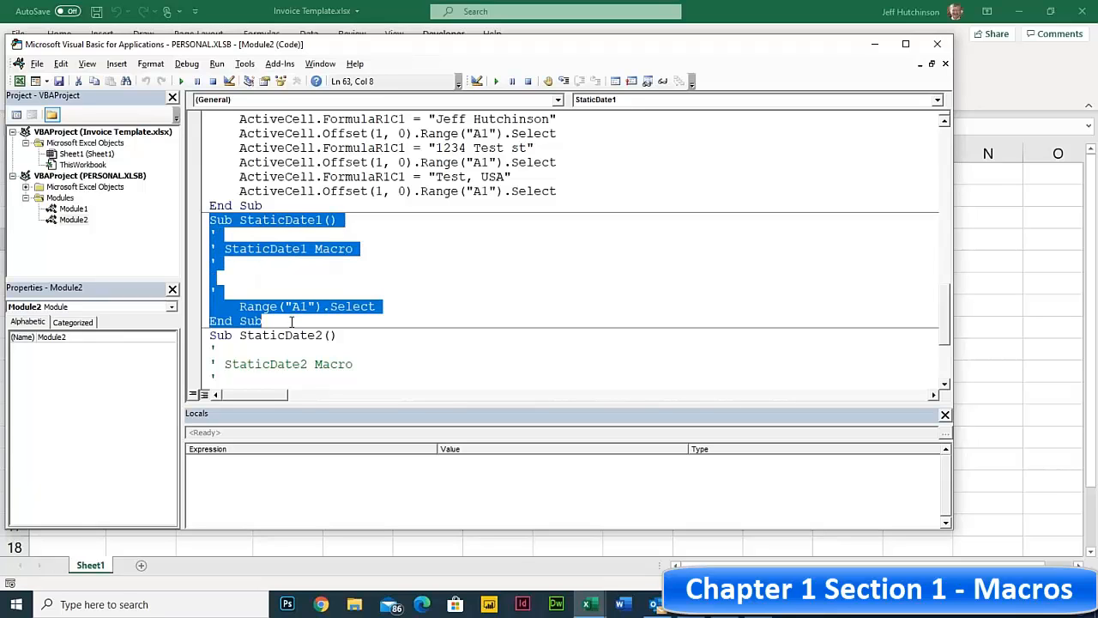
key("Delete")
- Walk through StaticDate2's Range("A1").Select, Copy, PasteSpecial and CutCopyMode lines
left_click(262, 249)
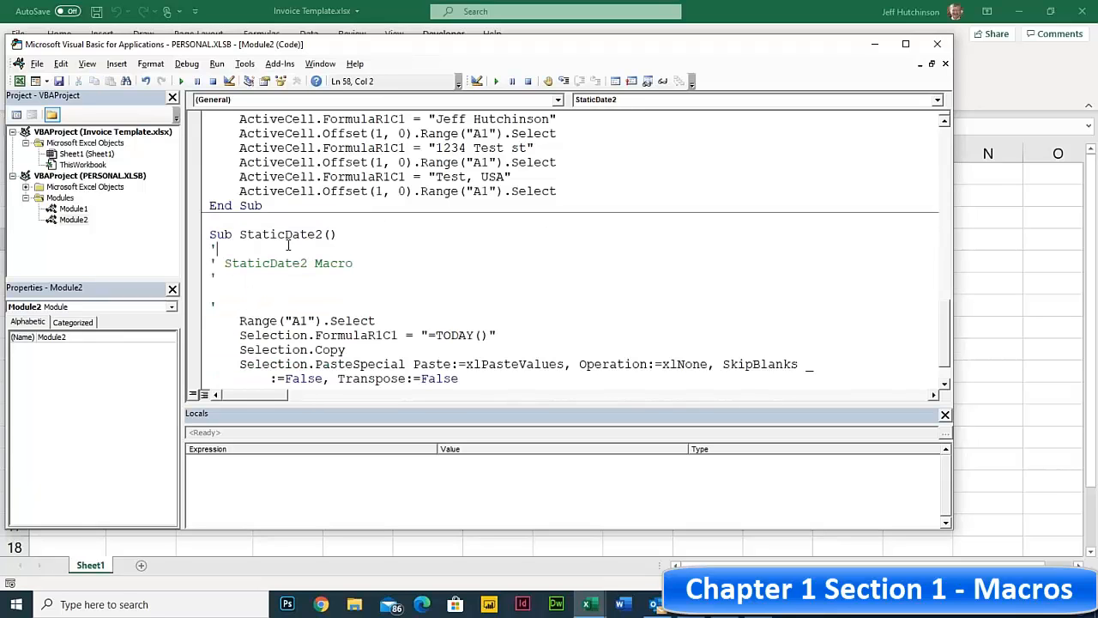
scroll(289, 244, "down", 1)
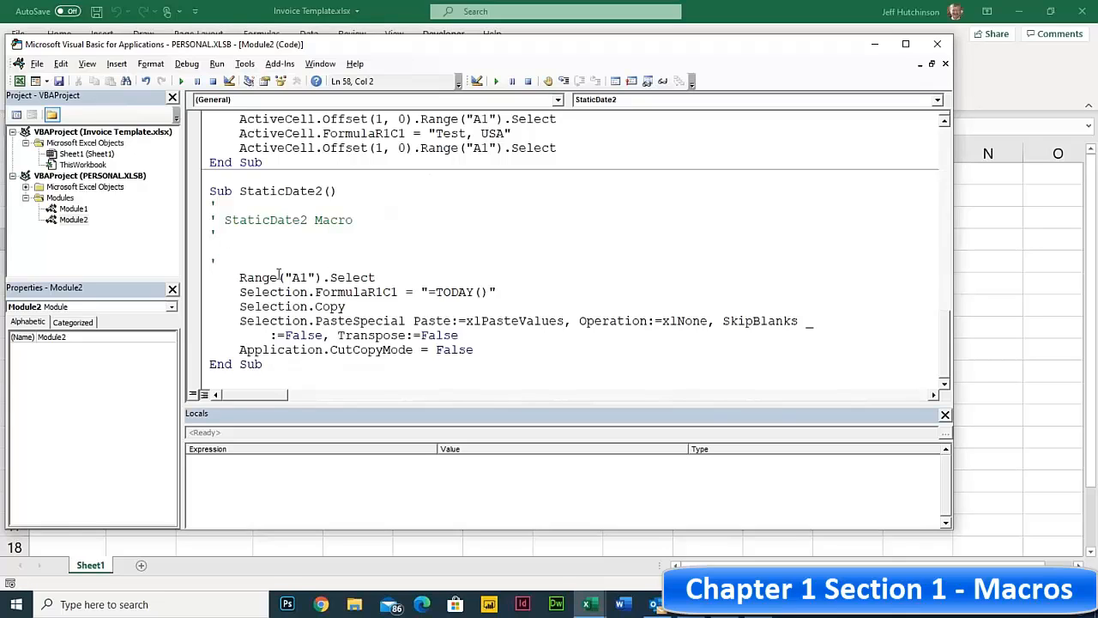
left_click(239, 276)
left_click_drag(238, 276, 504, 293)
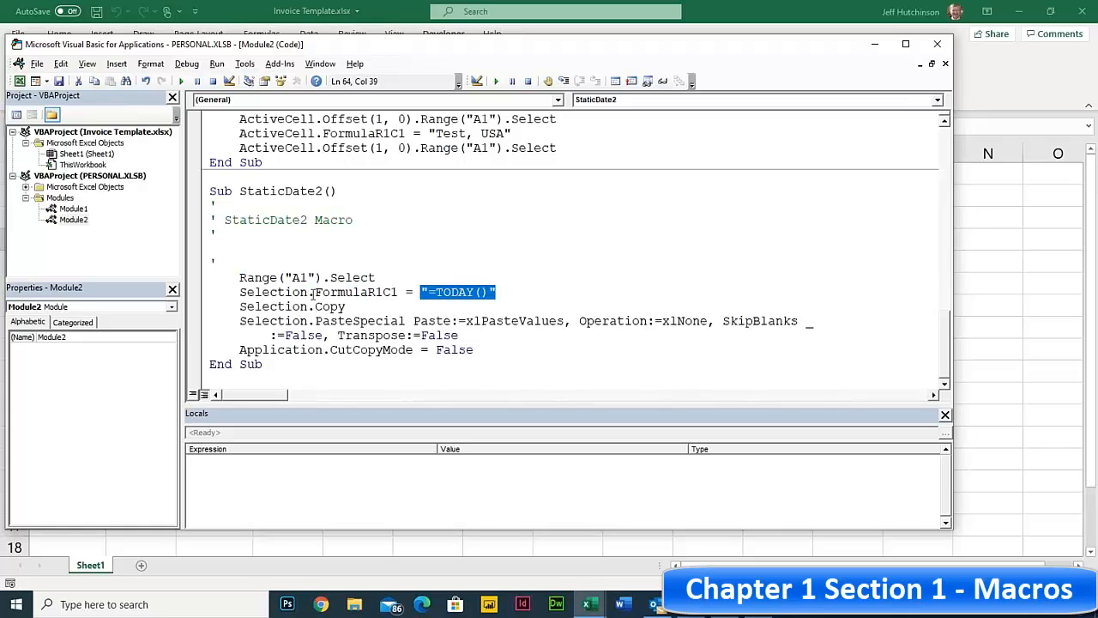
left_click_drag(308, 306, 355, 309)
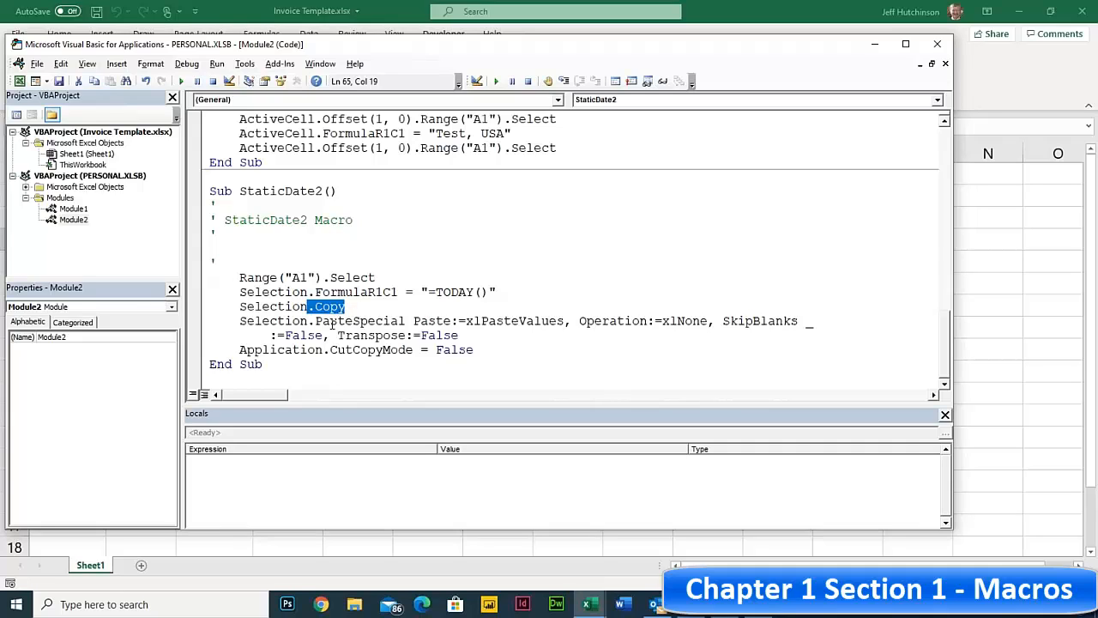
left_click(319, 321)
left_click_drag(319, 321, 568, 321)
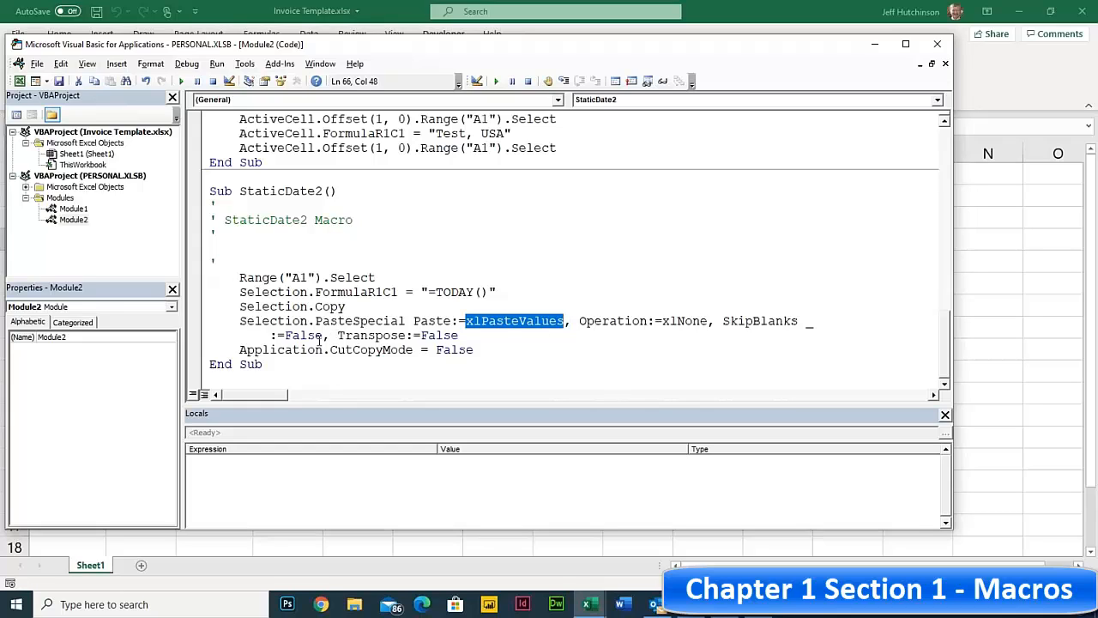
left_click_drag(239, 349, 480, 353)
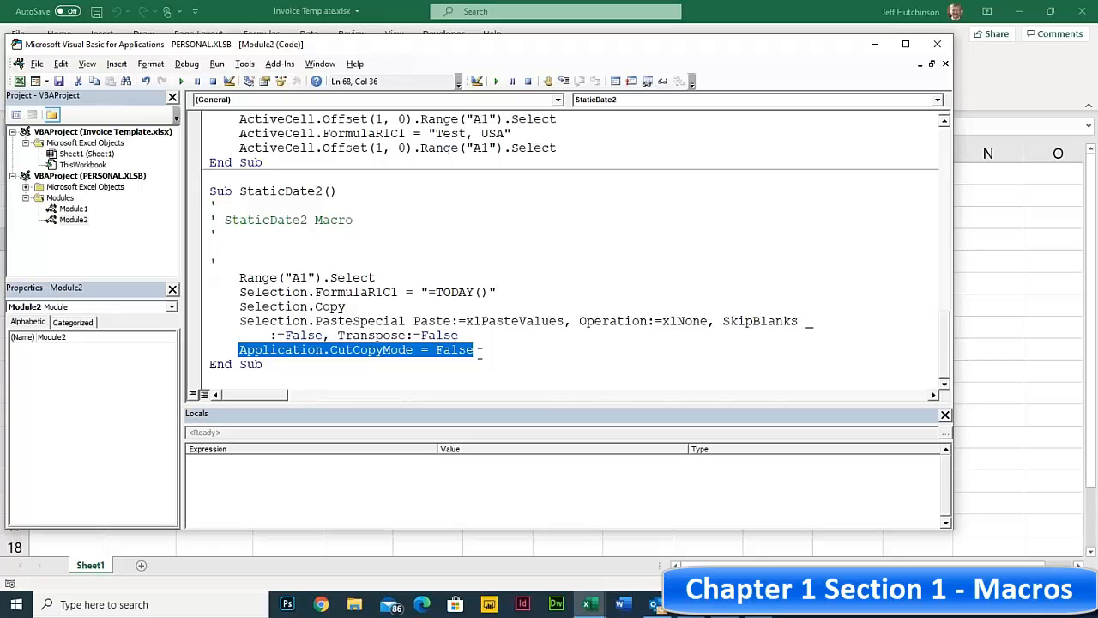
left_click(304, 286)
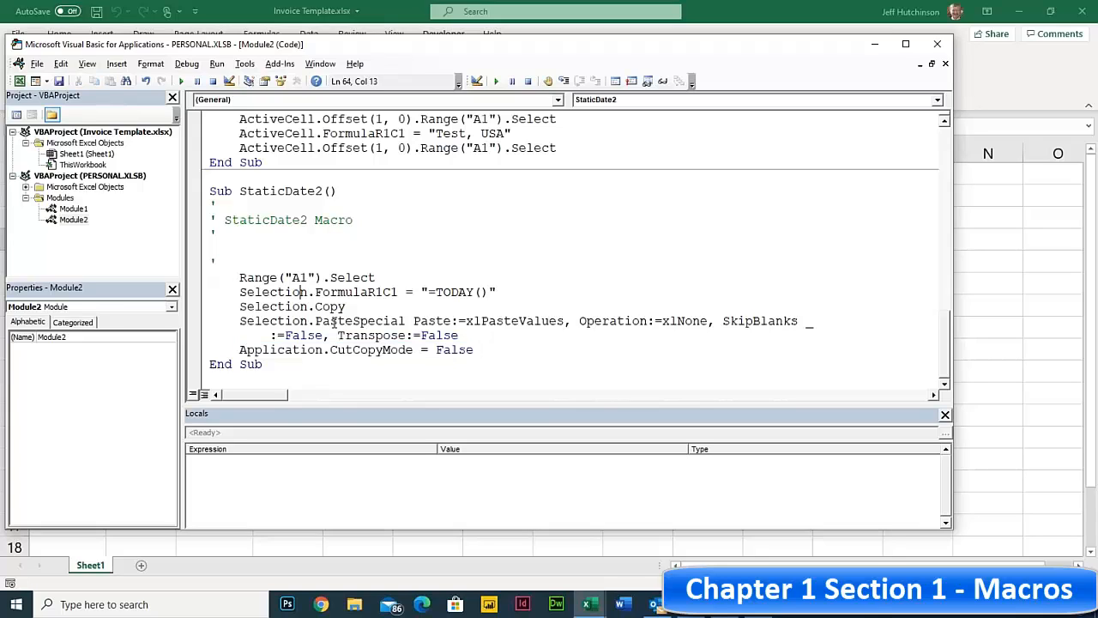
left_click(294, 306)
- Examine the PasteSpecial arguments: xlPasteValues, Transpose:=False and the line-continuation underscore
left_click_drag(472, 321, 775, 324)
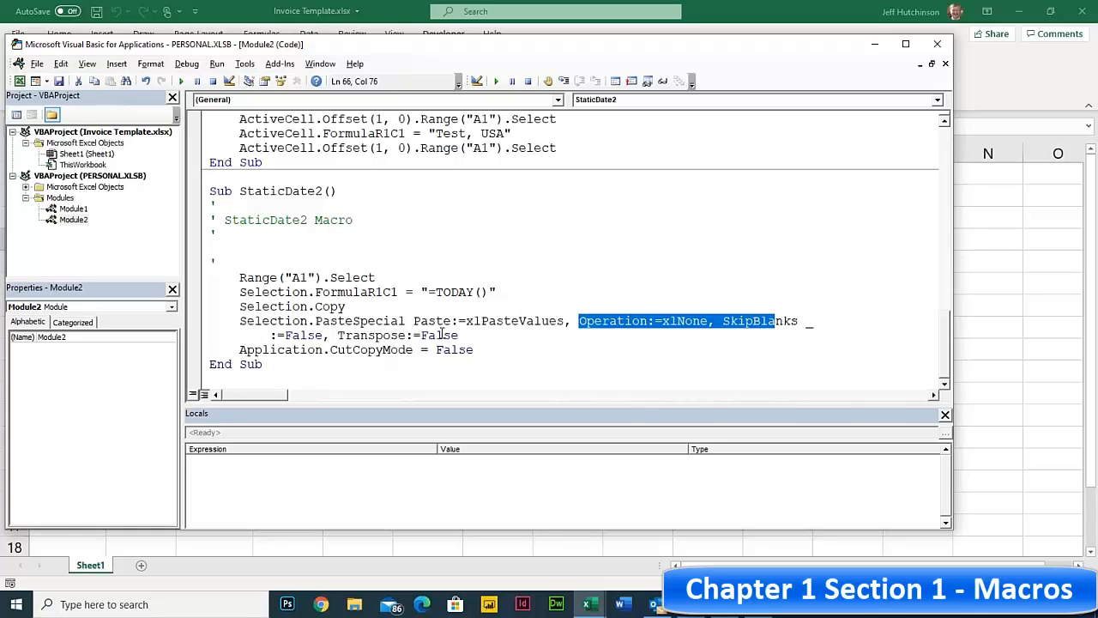
left_click_drag(458, 335, 383, 335)
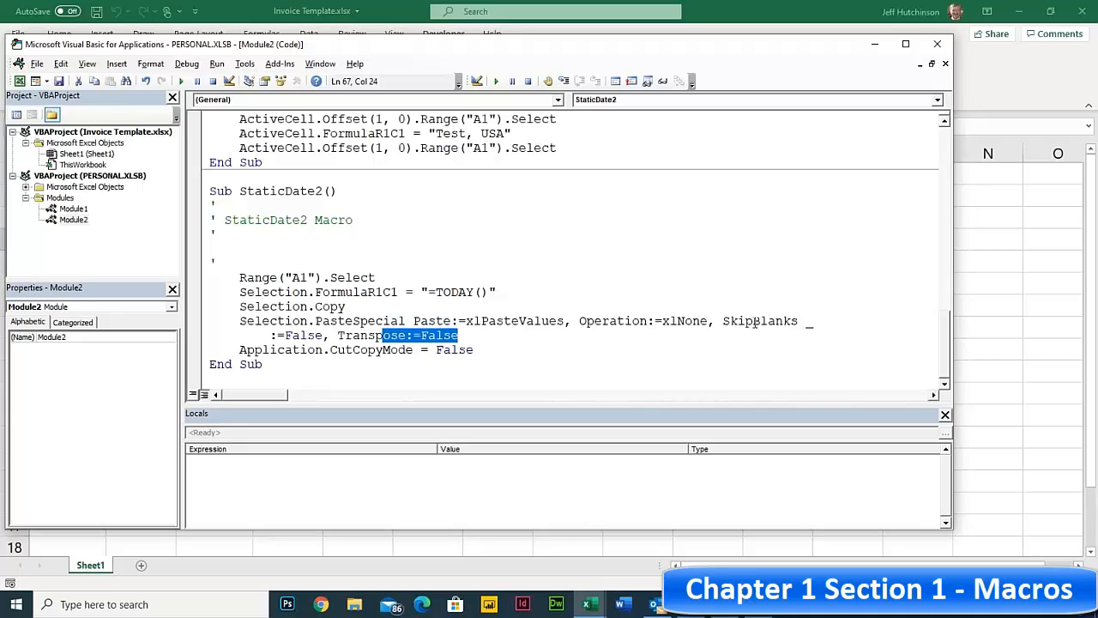
left_click_drag(806, 321, 812, 321)
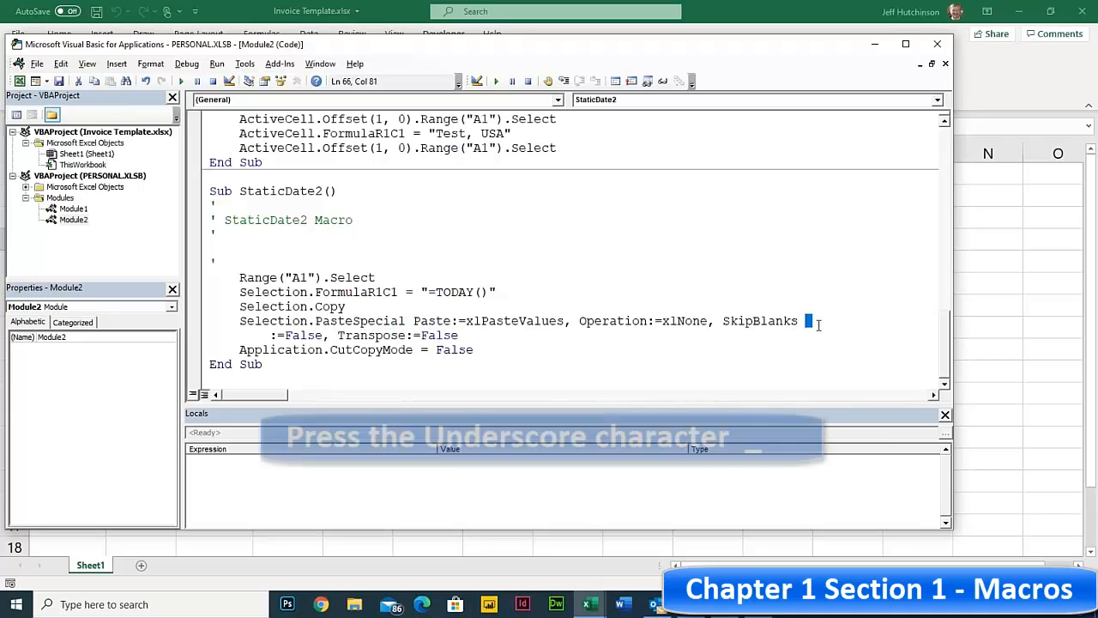
left_click(681, 307)
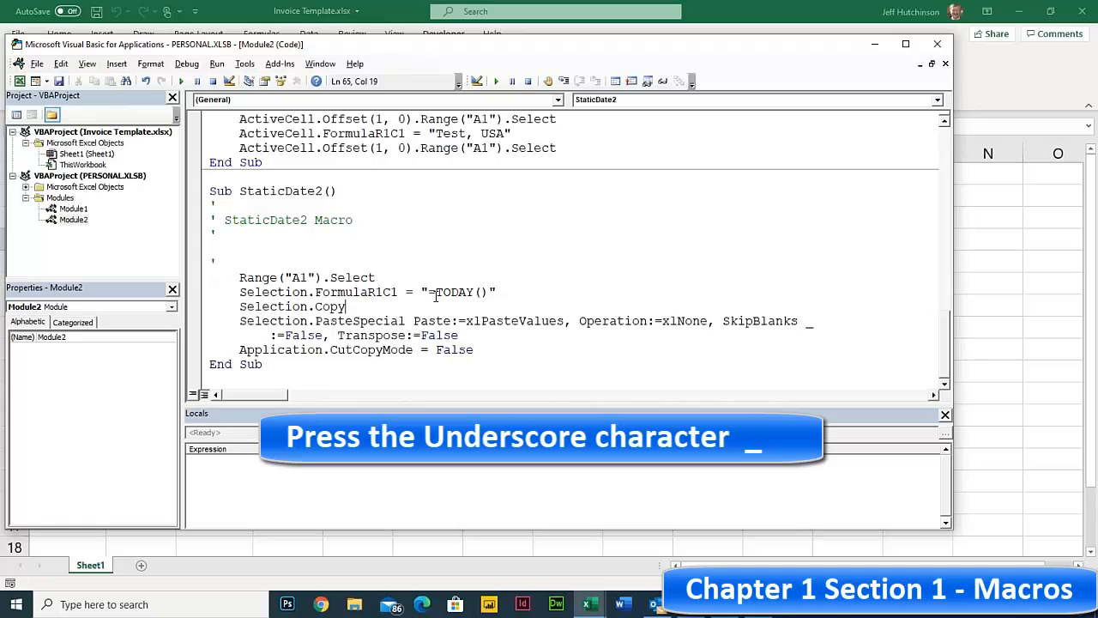
left_click_drag(261, 321, 819, 321)
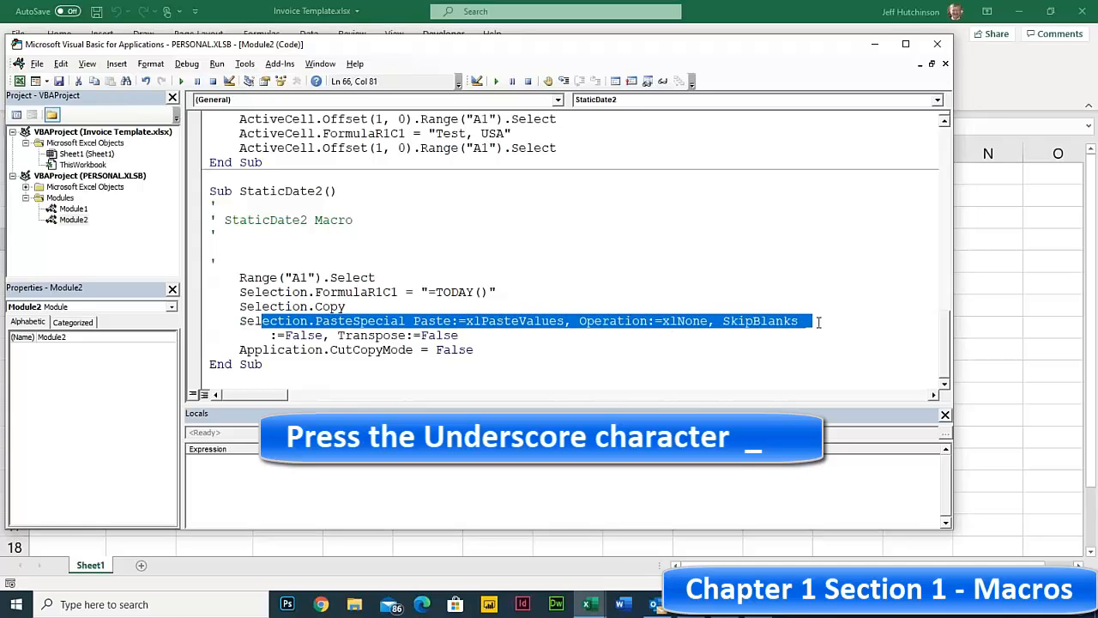
left_click(813, 321)
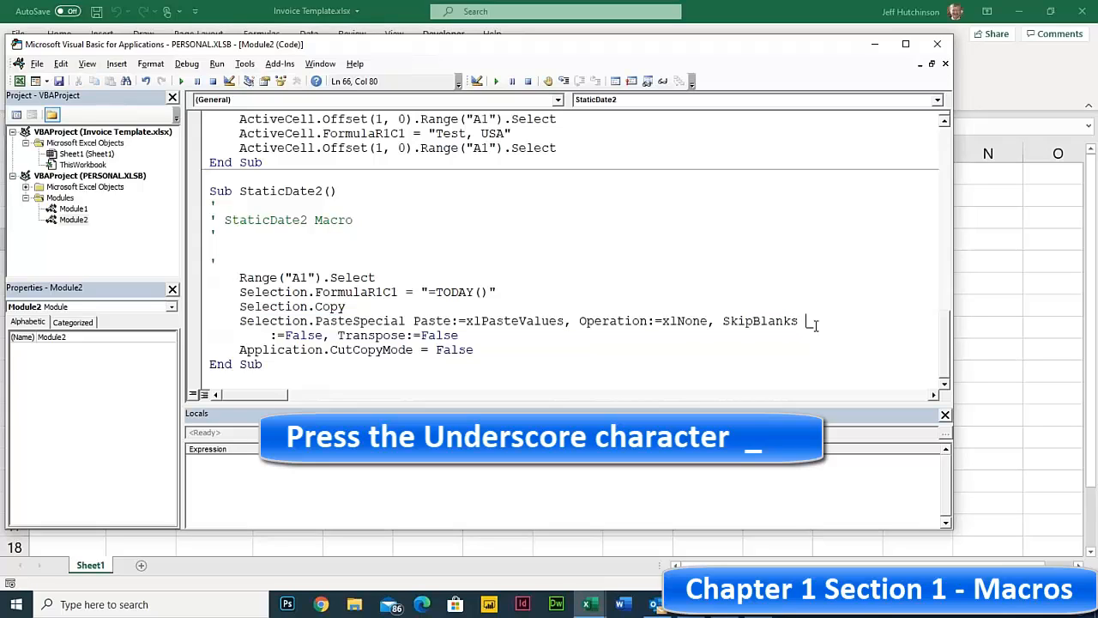
key("shift+Left")
left_click(735, 321)
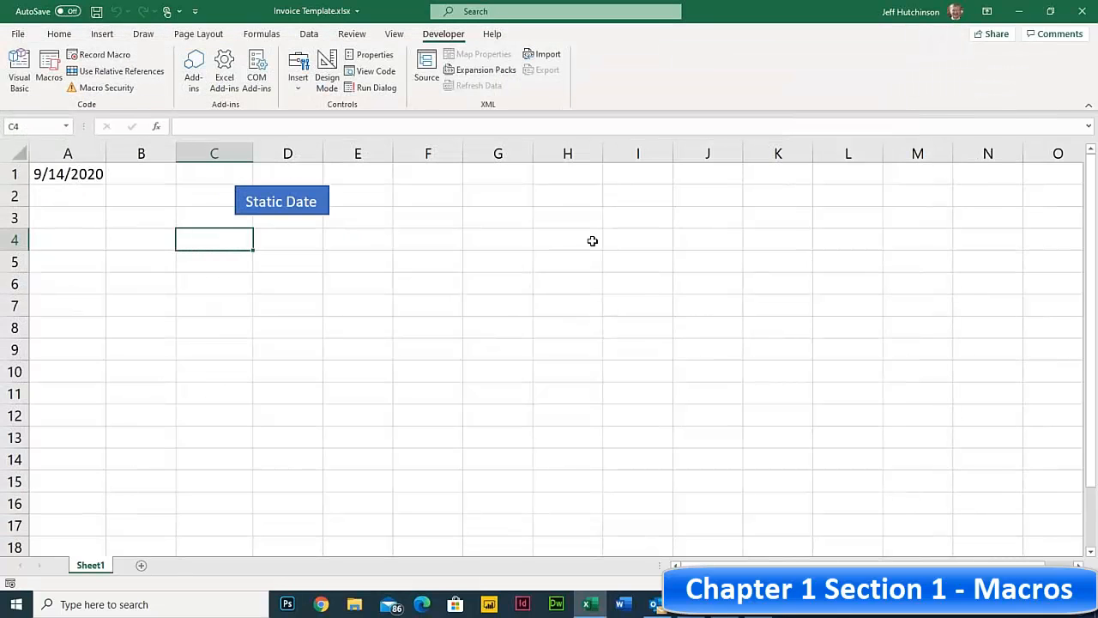
left_click(332, 247)
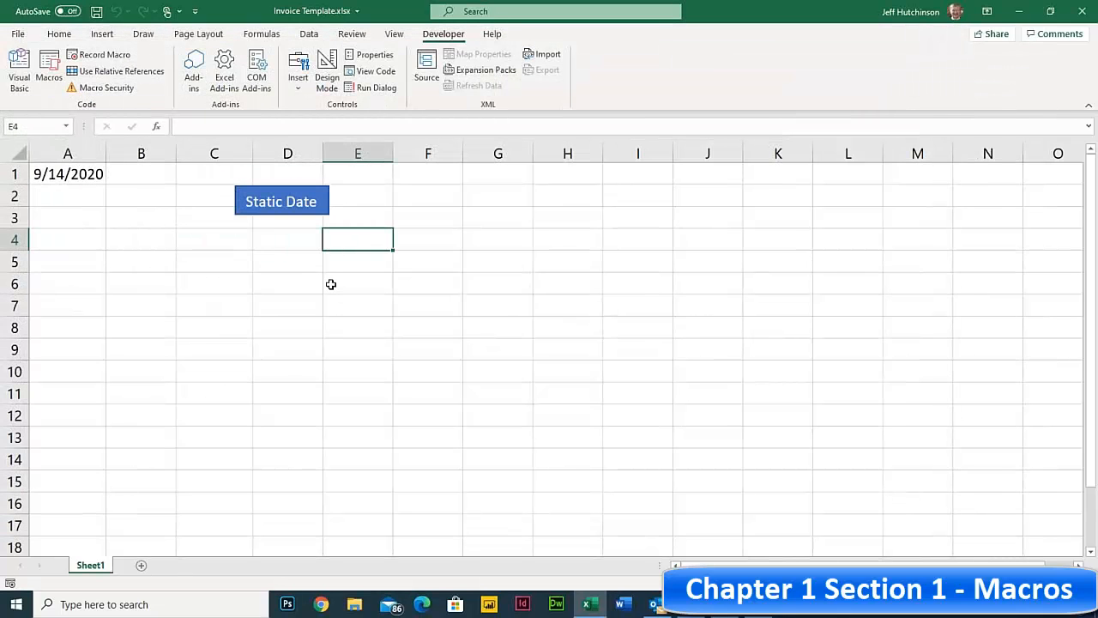
- Check the static date 9/14/2020 in A1, then reopen the VBA editor showing StaticDate2
left_click(112, 239)
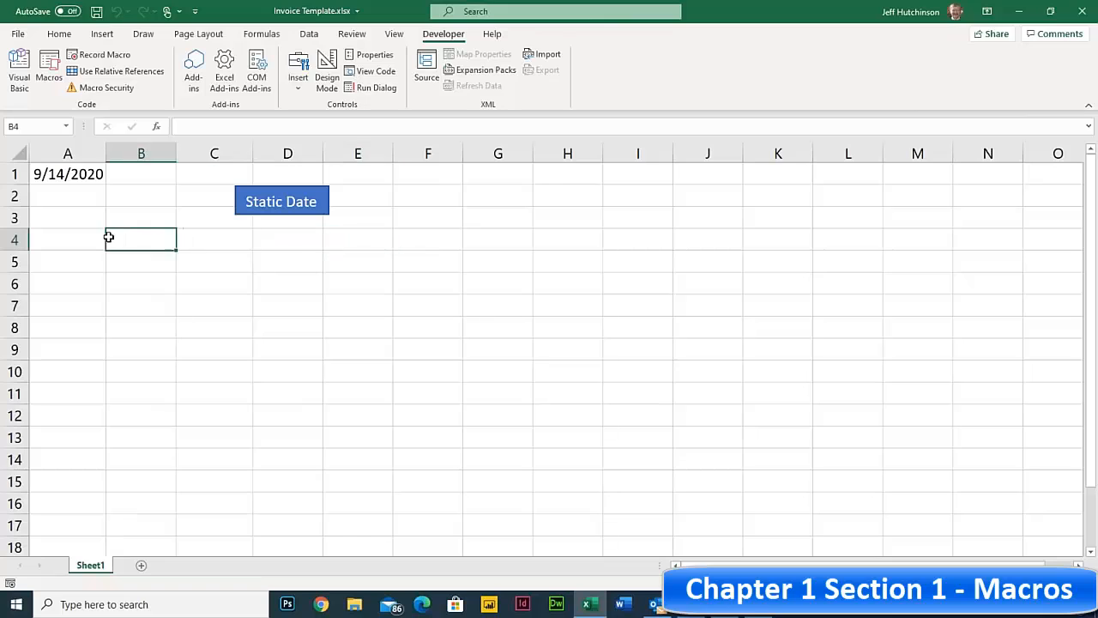
left_click_drag(67, 173, 401, 258)
left_click(368, 203)
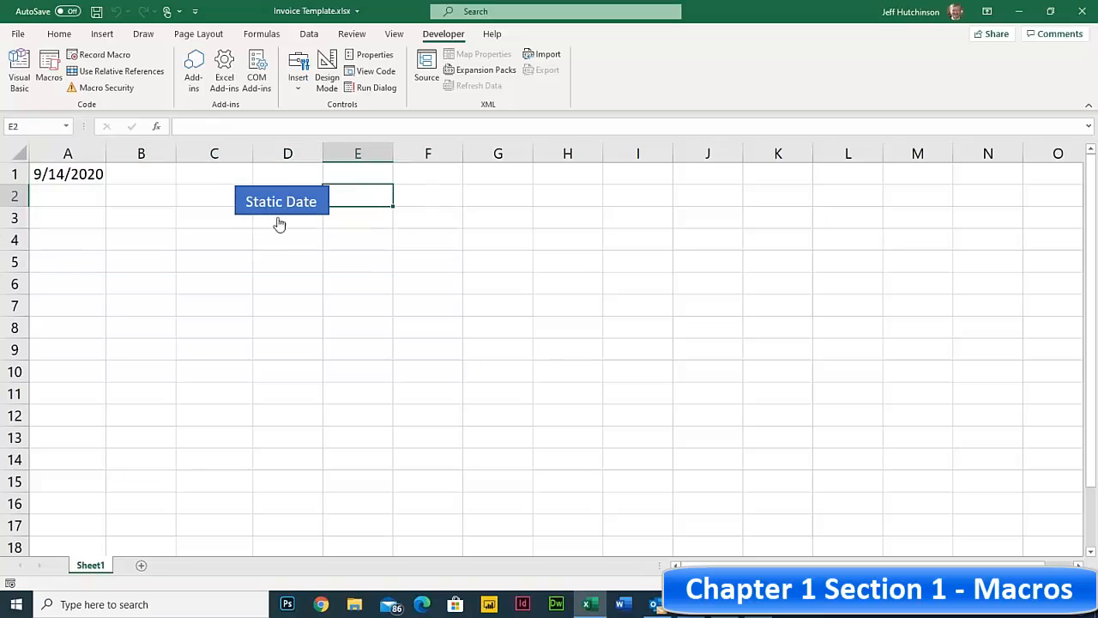
left_click(86, 178)
left_click(181, 187)
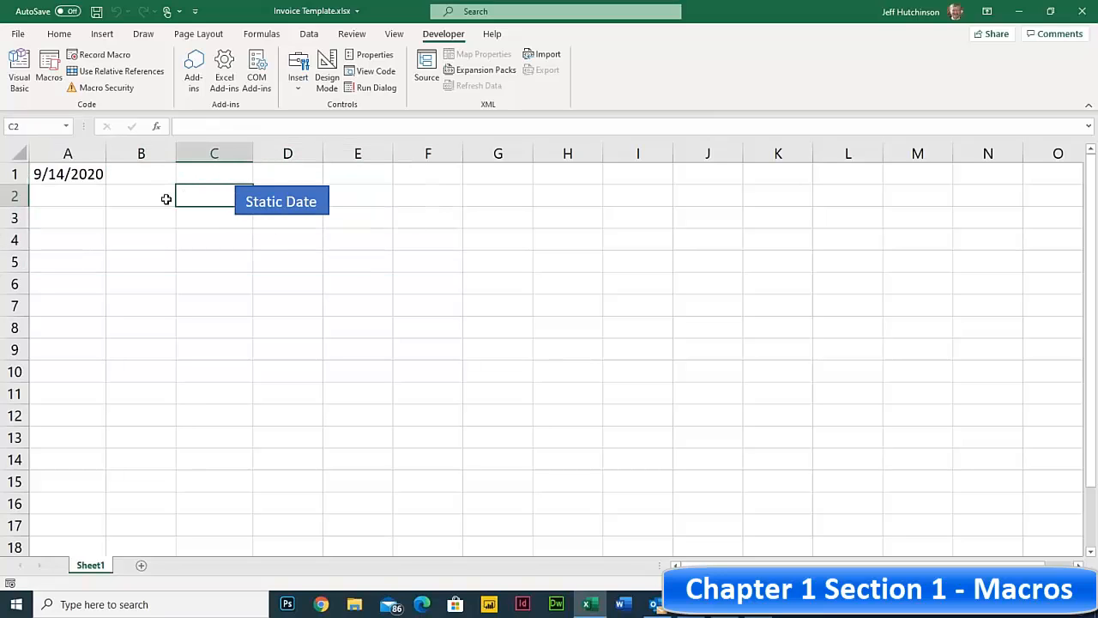
left_click(65, 174)
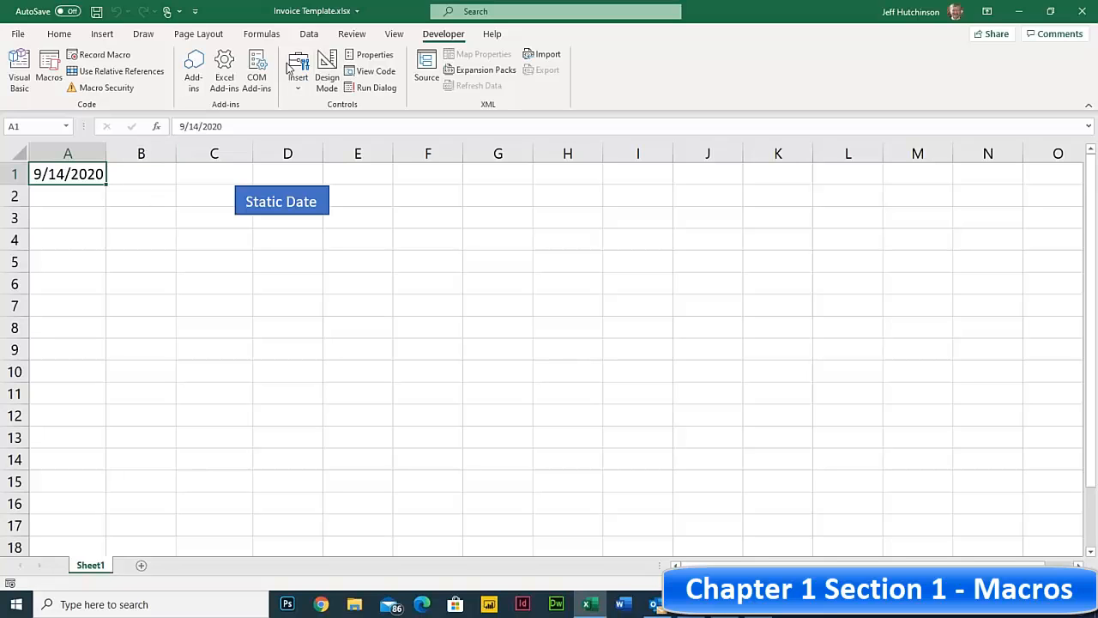
left_click(19, 73)
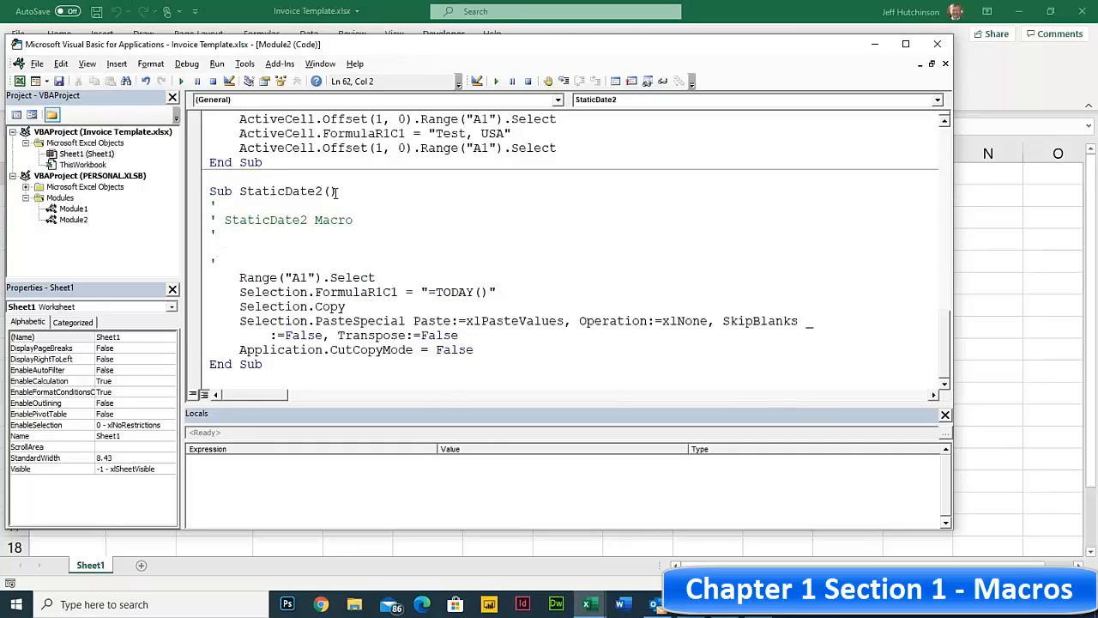
left_click_drag(211, 190, 228, 190)
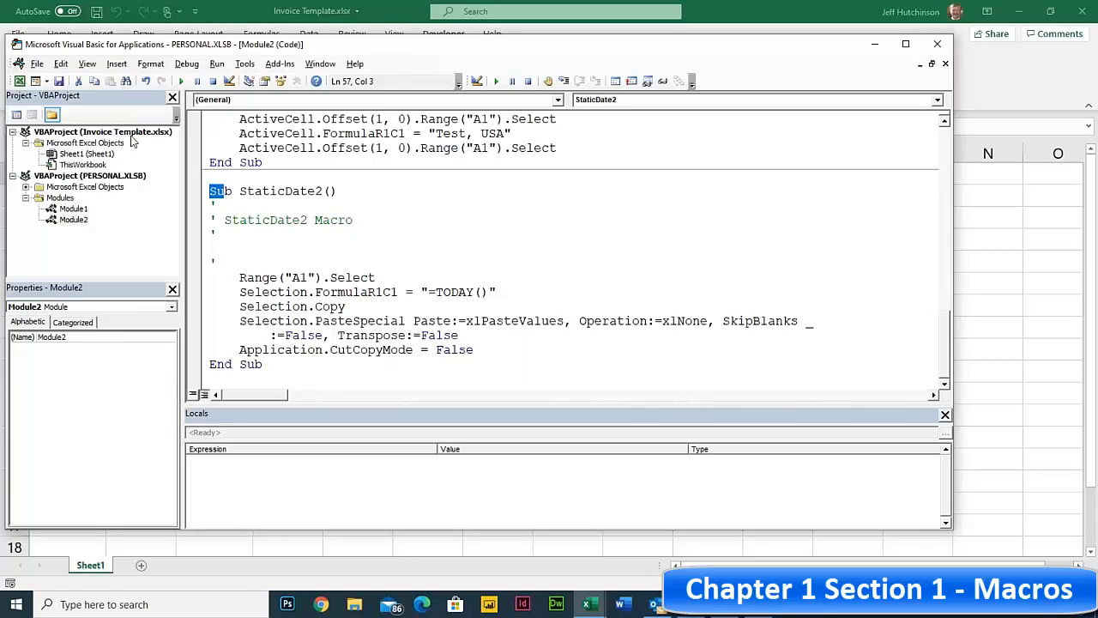
- Insert a new Module1 into the Invoice Template project
left_click(65, 165)
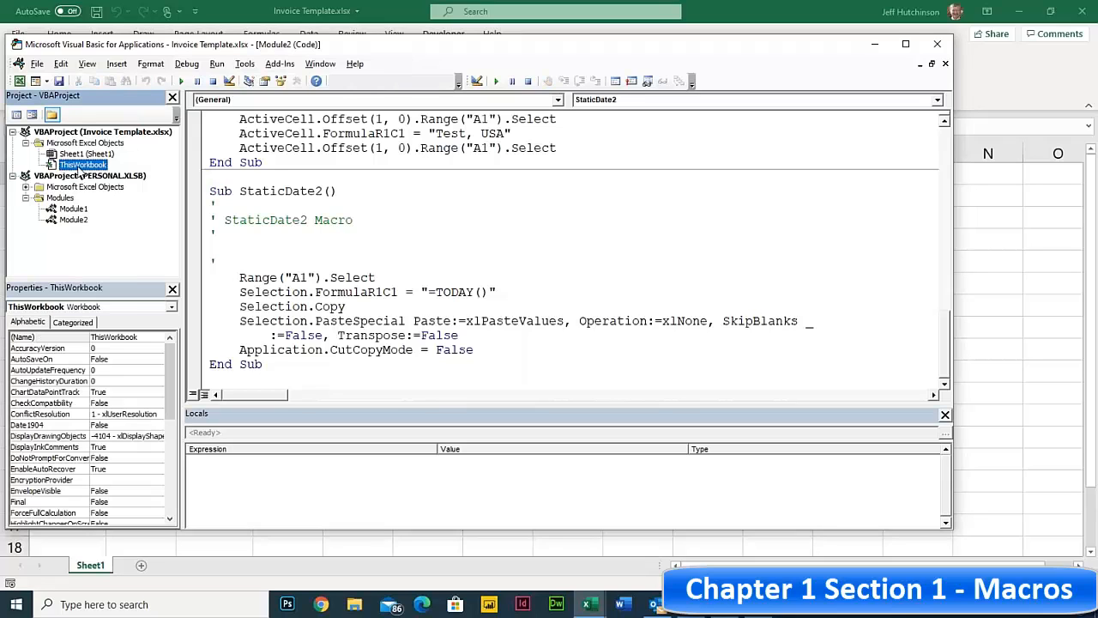
left_click(76, 155)
left_click(72, 166)
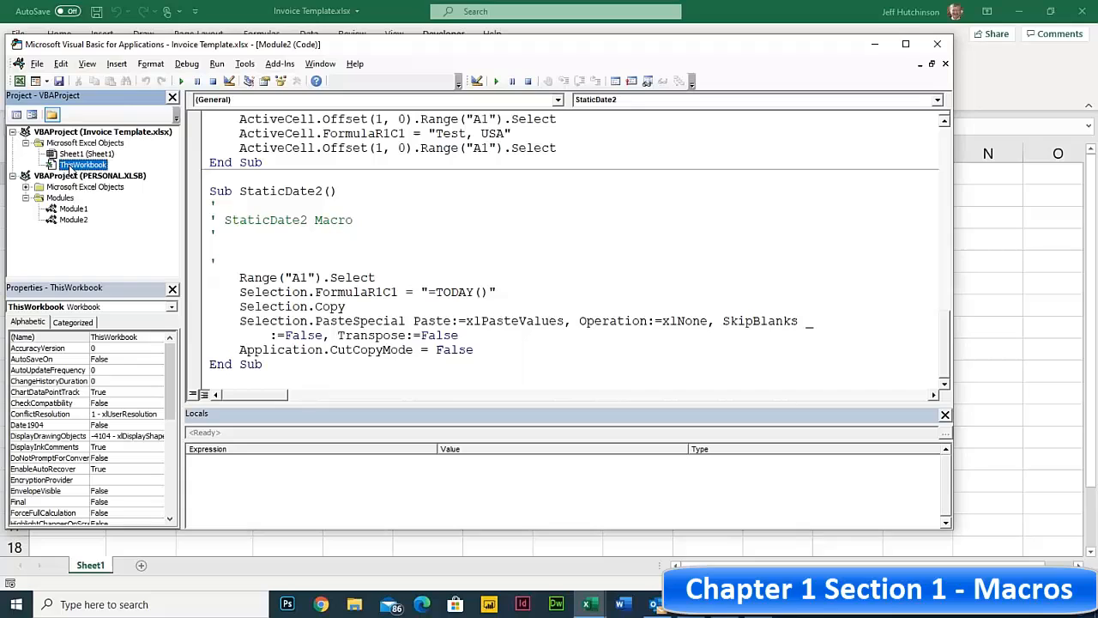
left_click(116, 65)
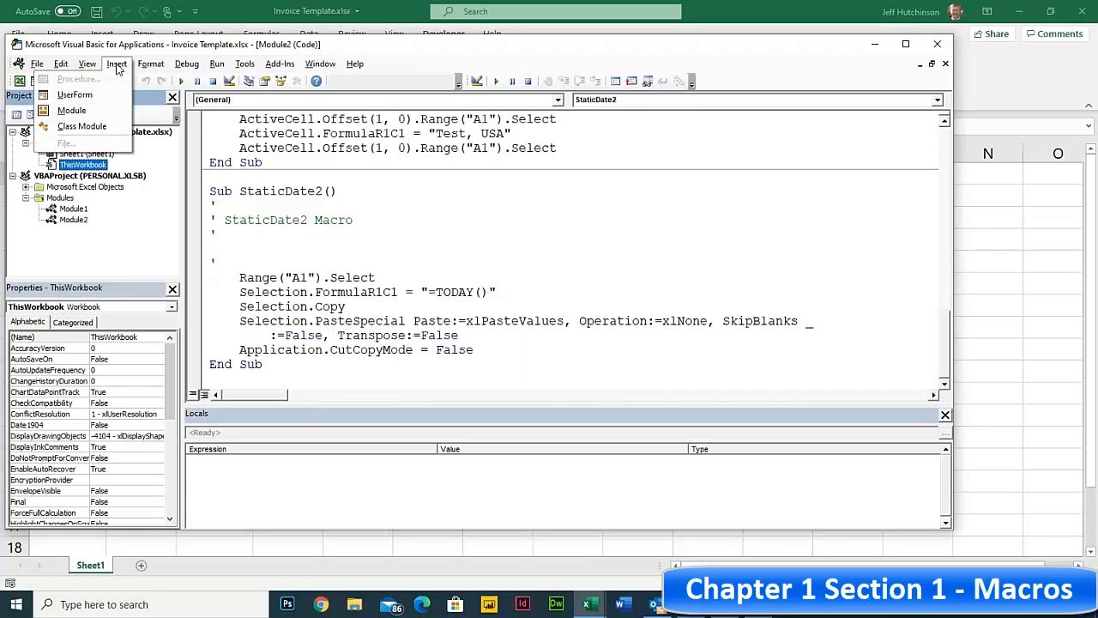
left_click(73, 111)
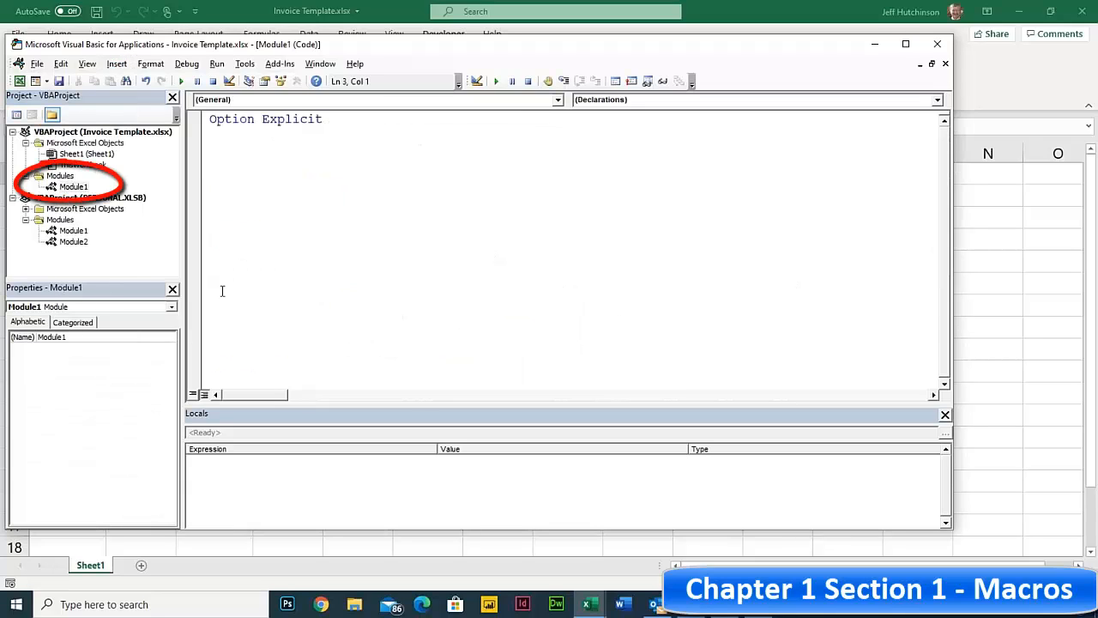
- Cut the StaticDate2 macro from PERSONAL.XLSB Module2 and paste it into Invoice Template's Module1
double_click(85, 244)
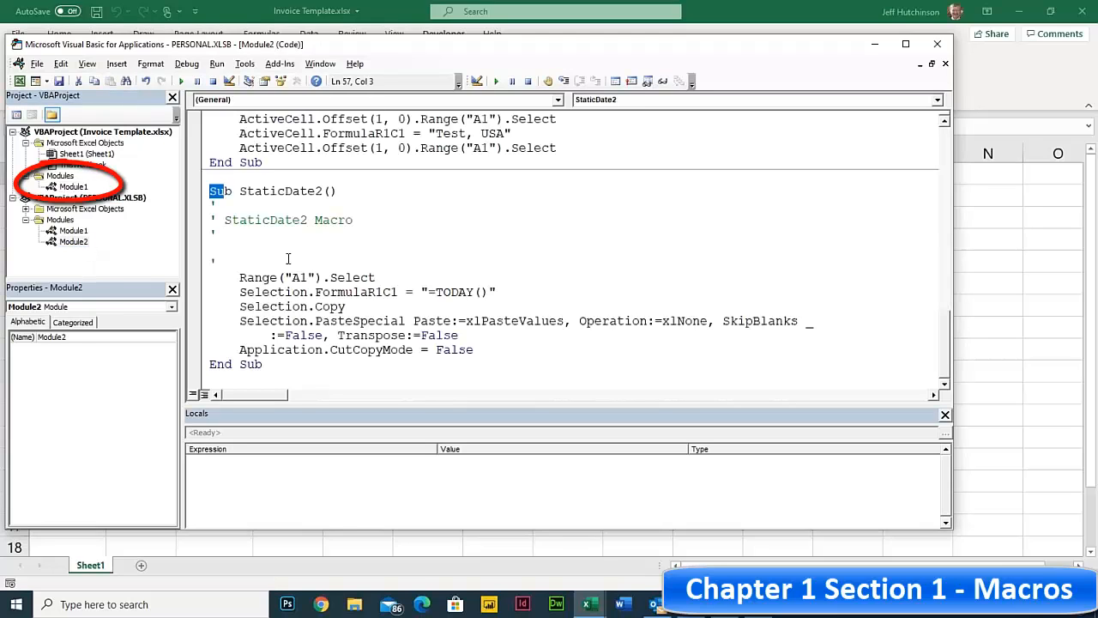
left_click_drag(213, 190, 290, 364)
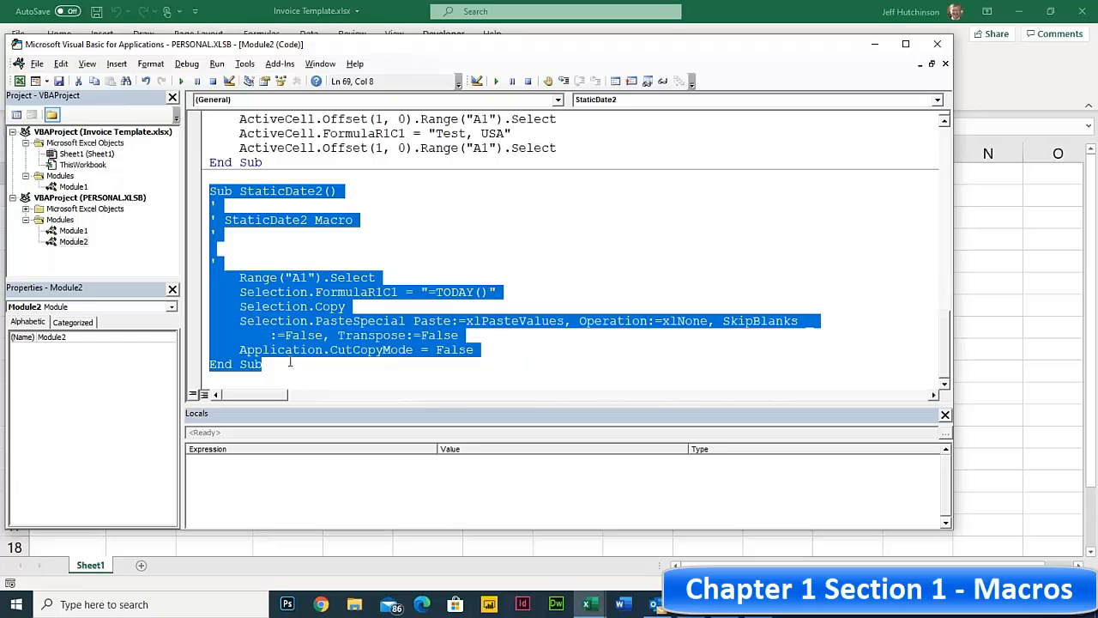
left_click(60, 64)
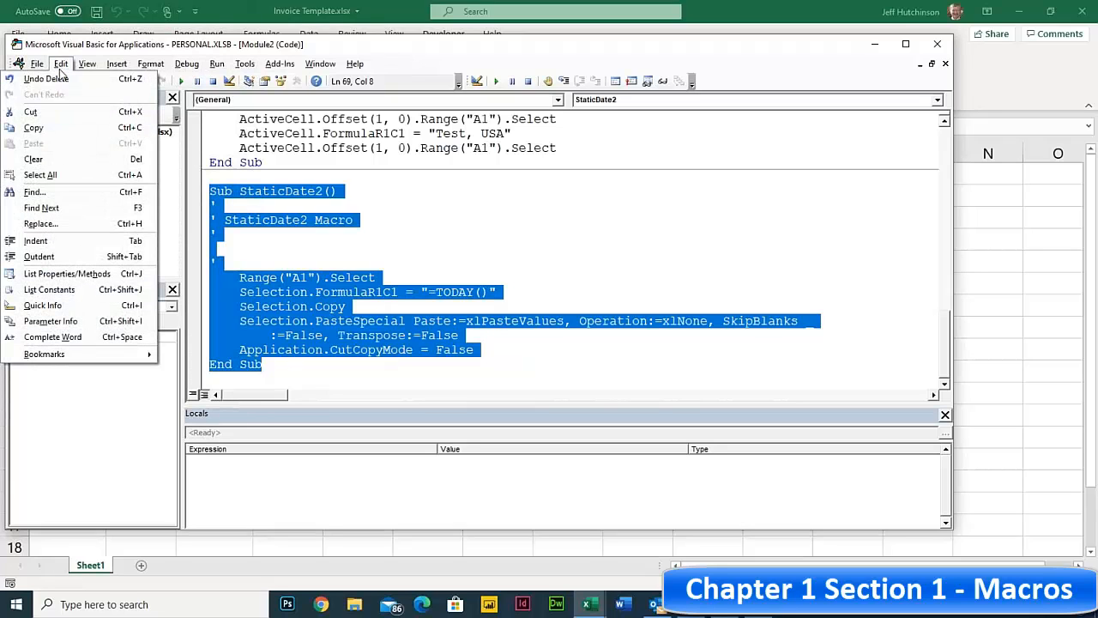
left_click(40, 112)
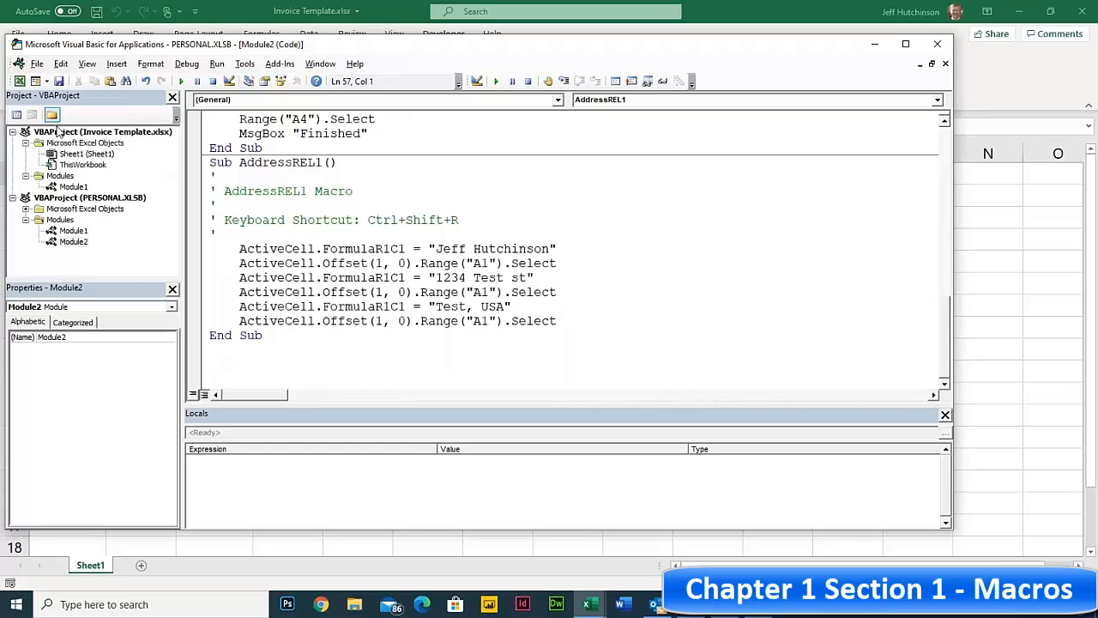
double_click(62, 187)
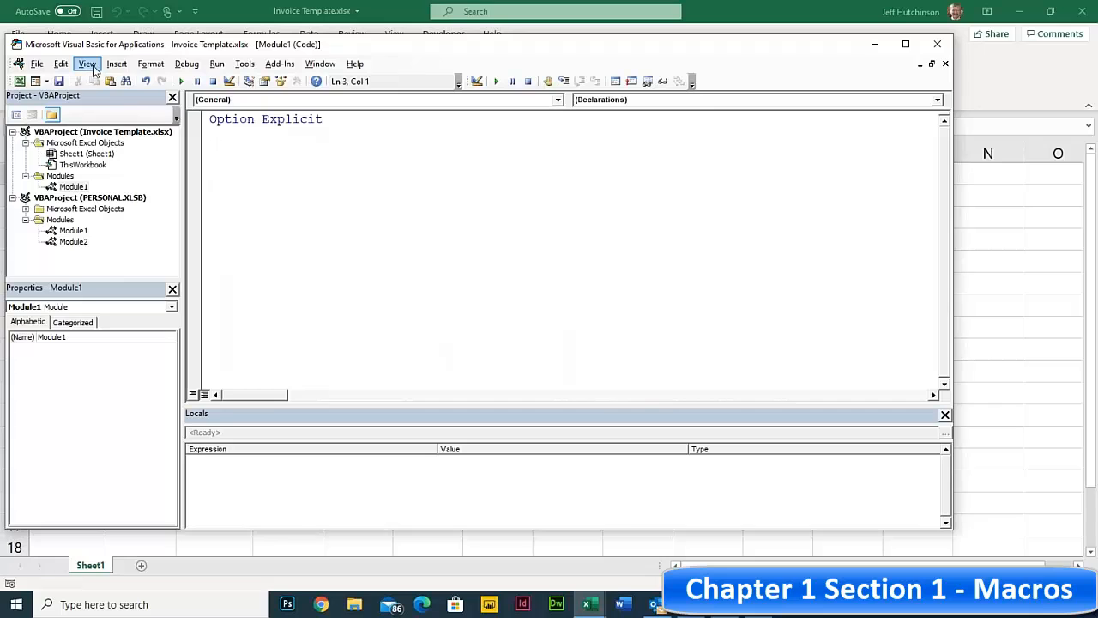
left_click(58, 65)
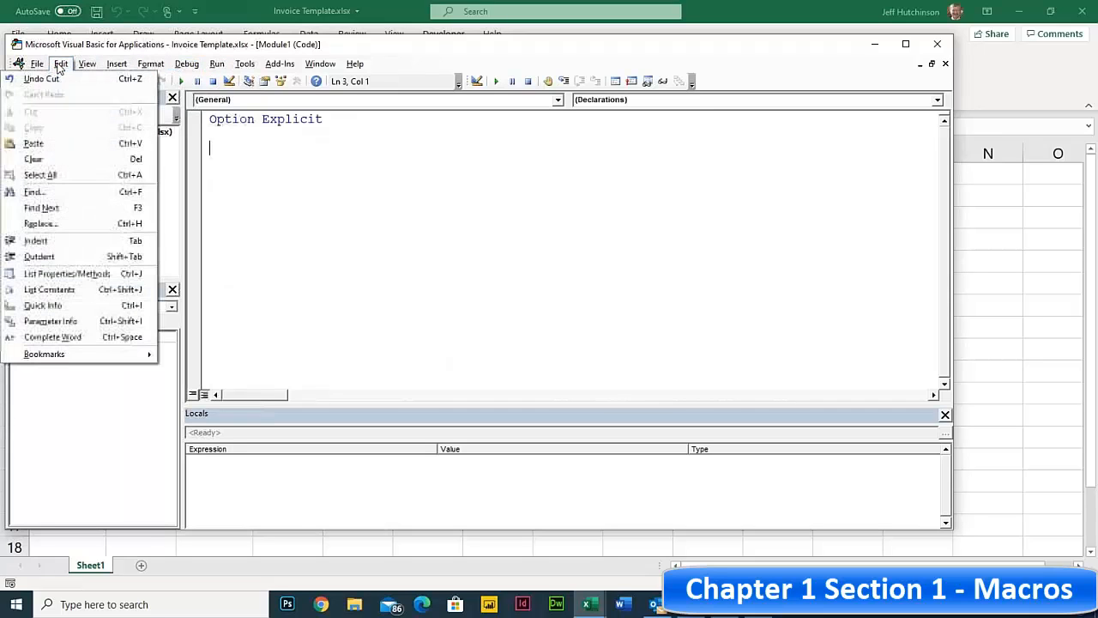
left_click(37, 148)
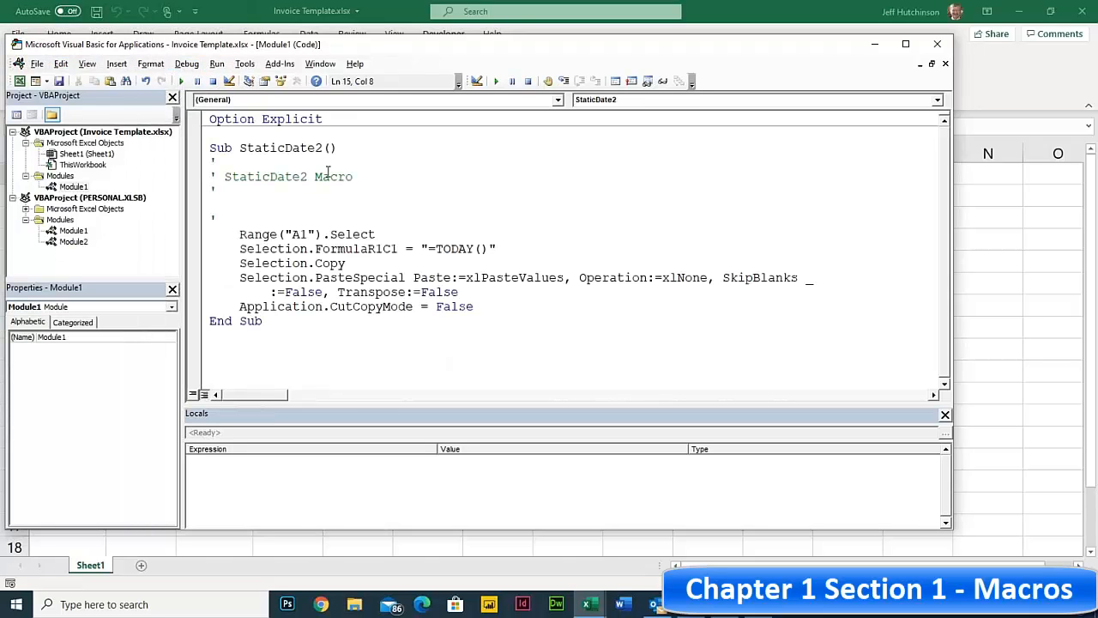
- Select the VBAProject (Invoice Template.xlsx) node and close the Visual Basic editor
left_click(89, 135)
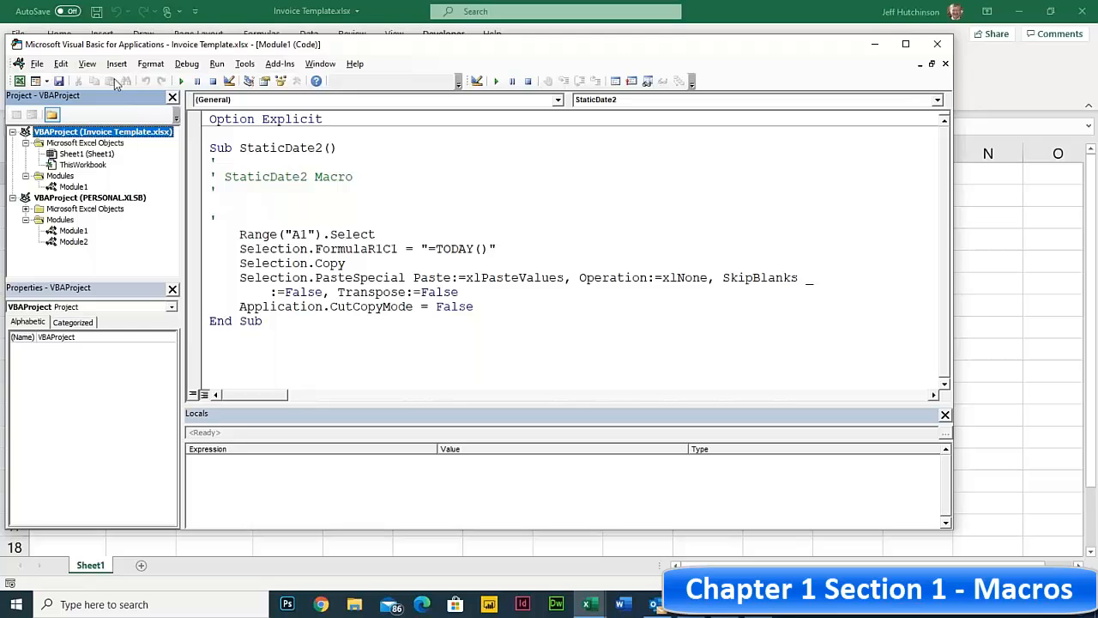
left_click(937, 45)
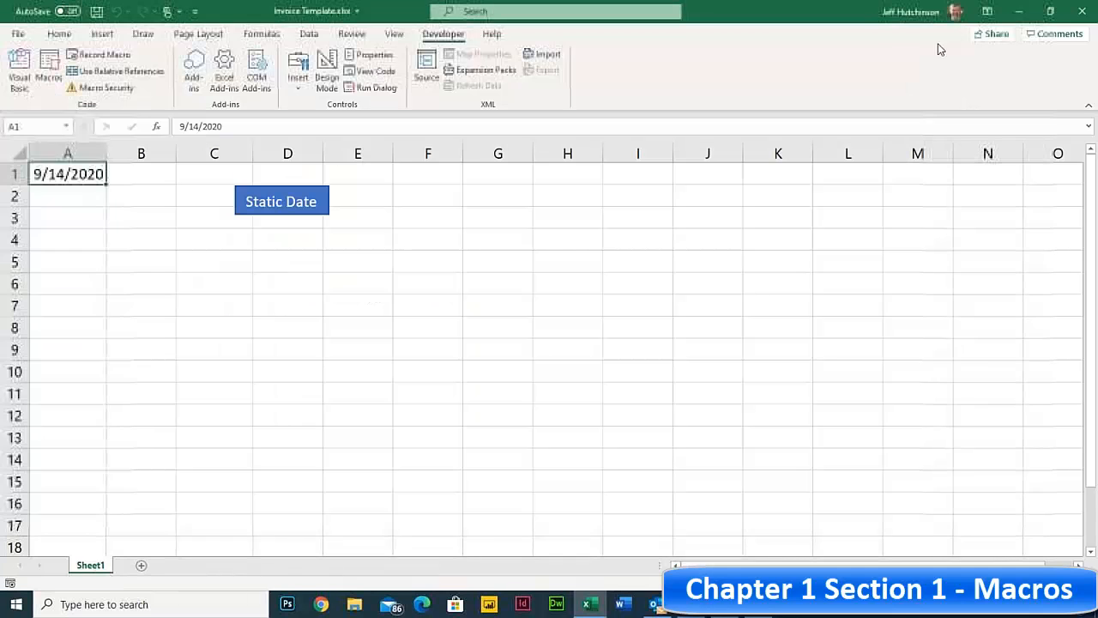
- Browse to C:\Data\Excel365-5, sort the file list by name, and open User Input Form.xlsx
left_click(17, 33)
left_click(46, 129)
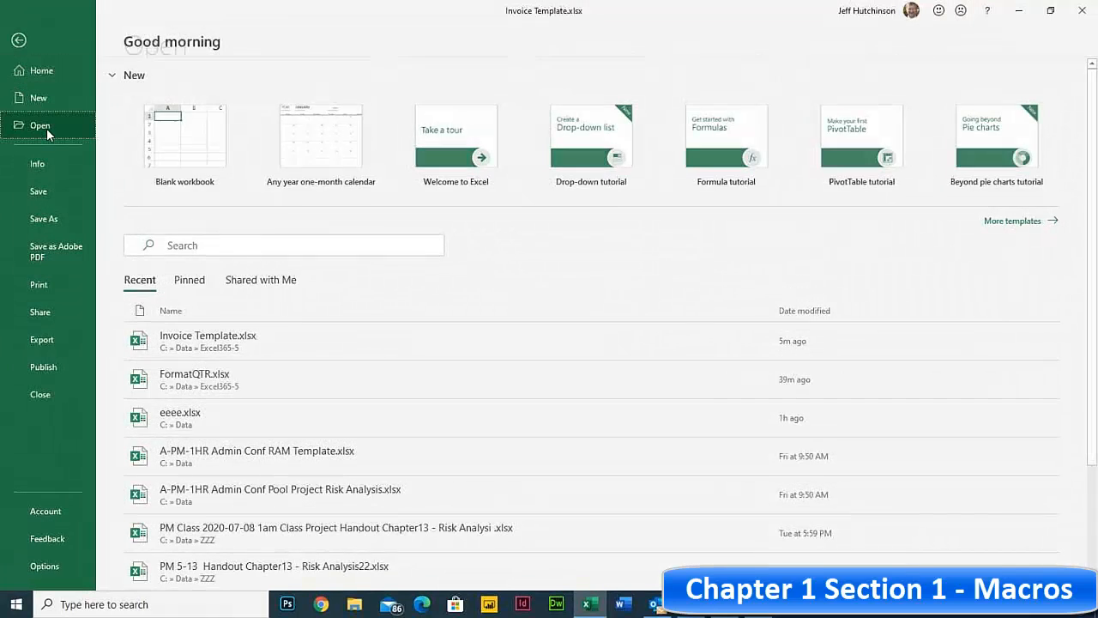
left_click(176, 477)
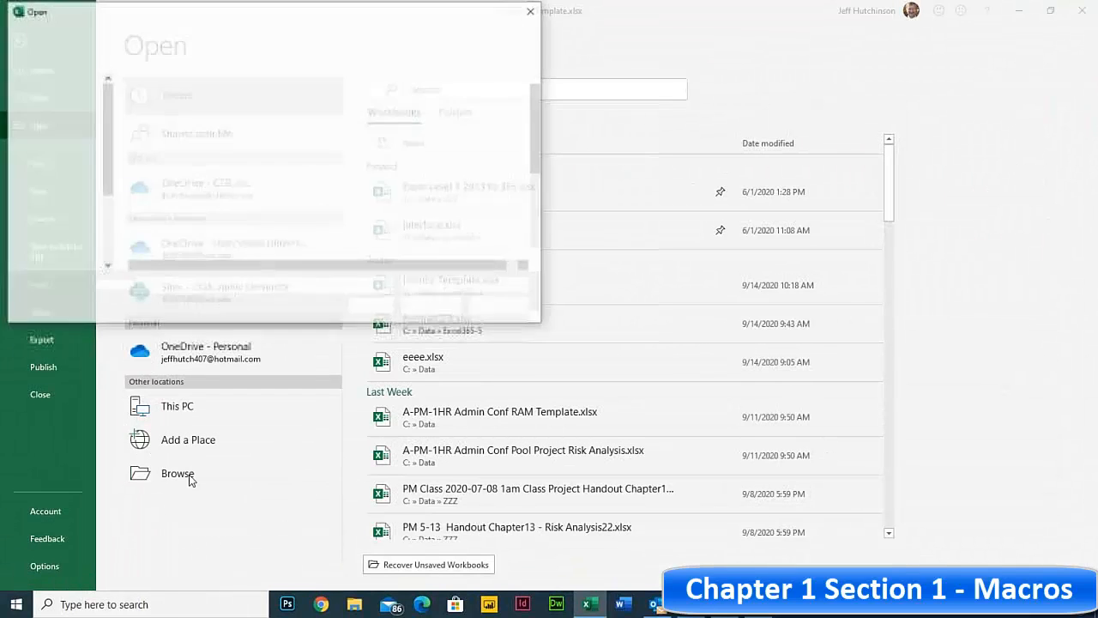
scroll(208, 221, "down", 3)
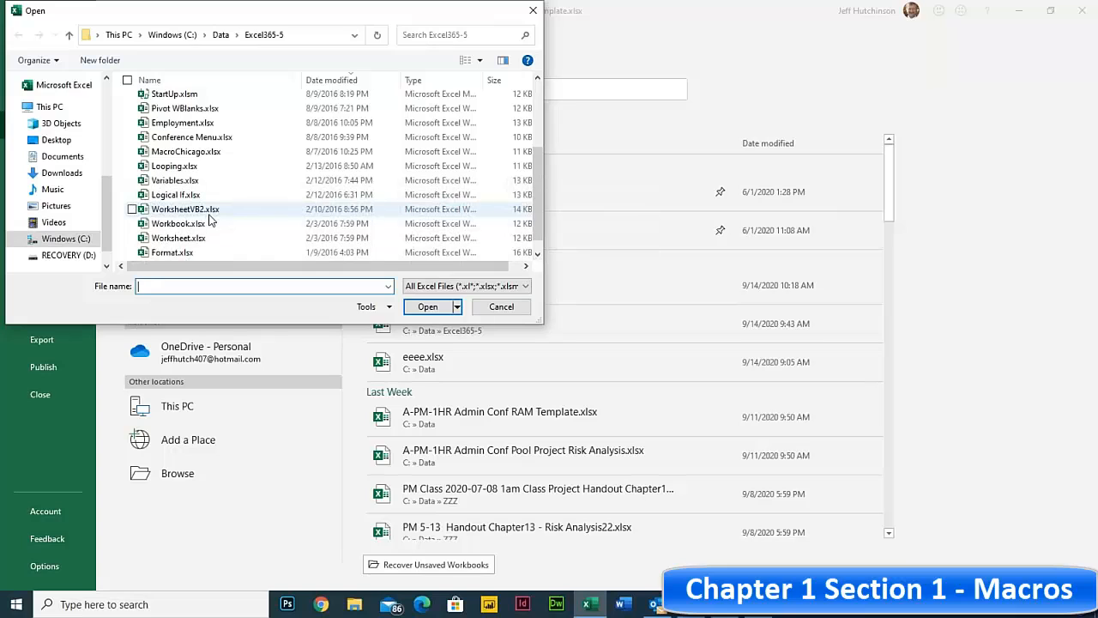
scroll(210, 221, "up", 2)
scroll(210, 221, "down", 2)
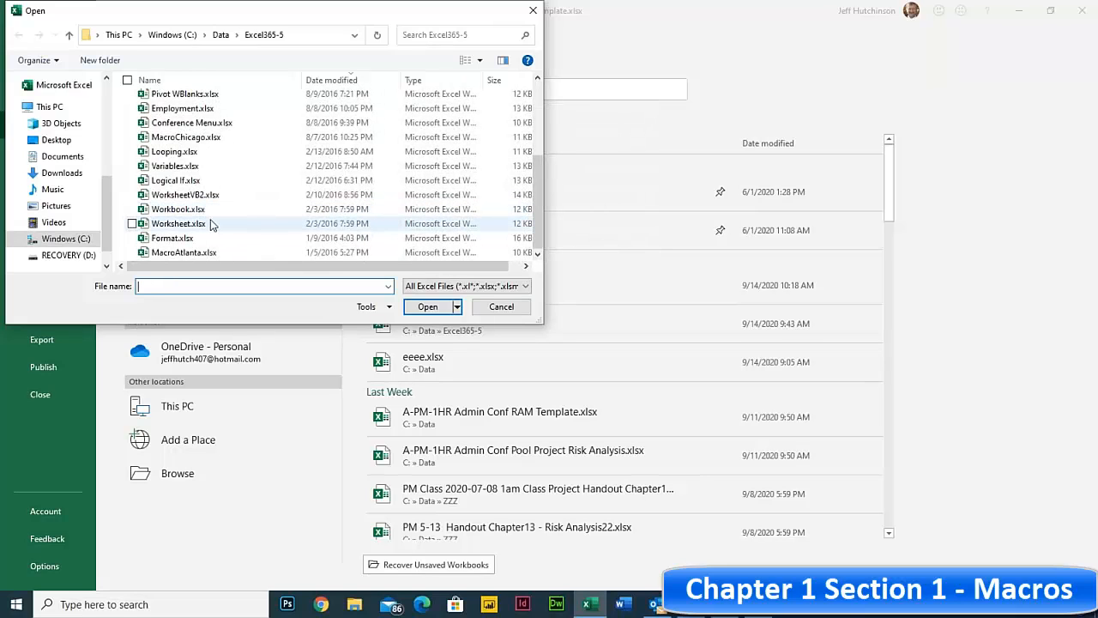
scroll(211, 225, "up", 2)
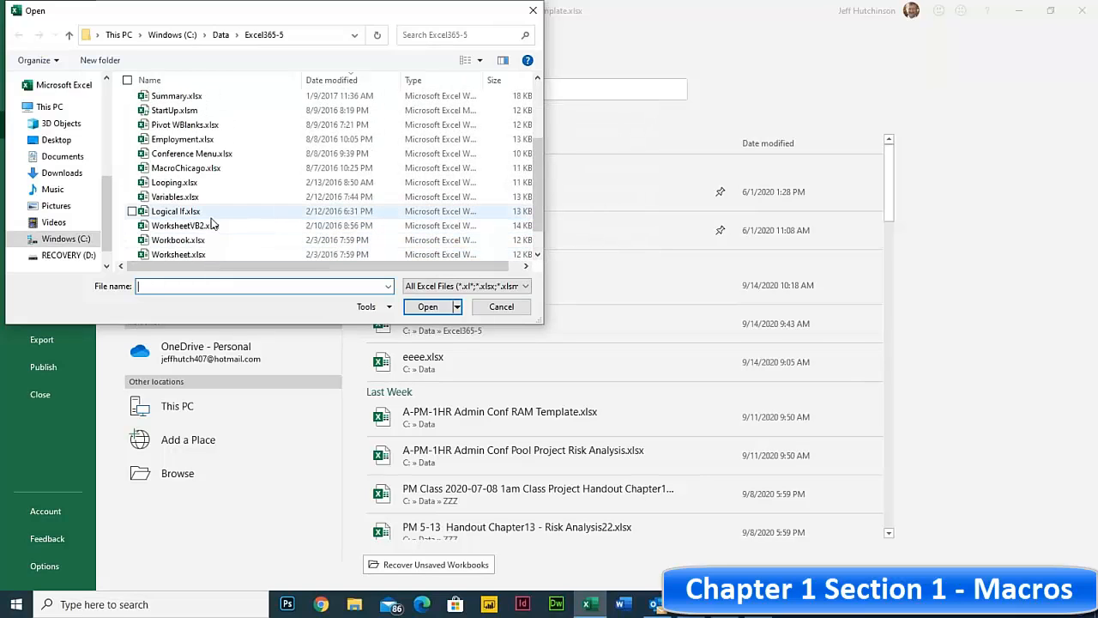
scroll(219, 225, "down", 2)
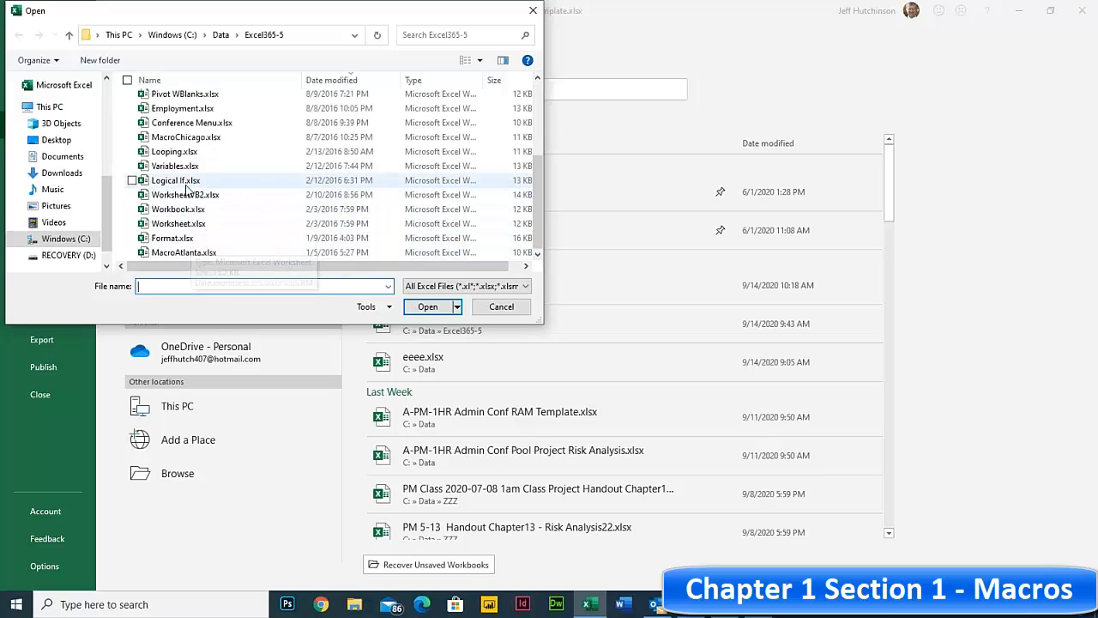
scroll(203, 175, "up", 3)
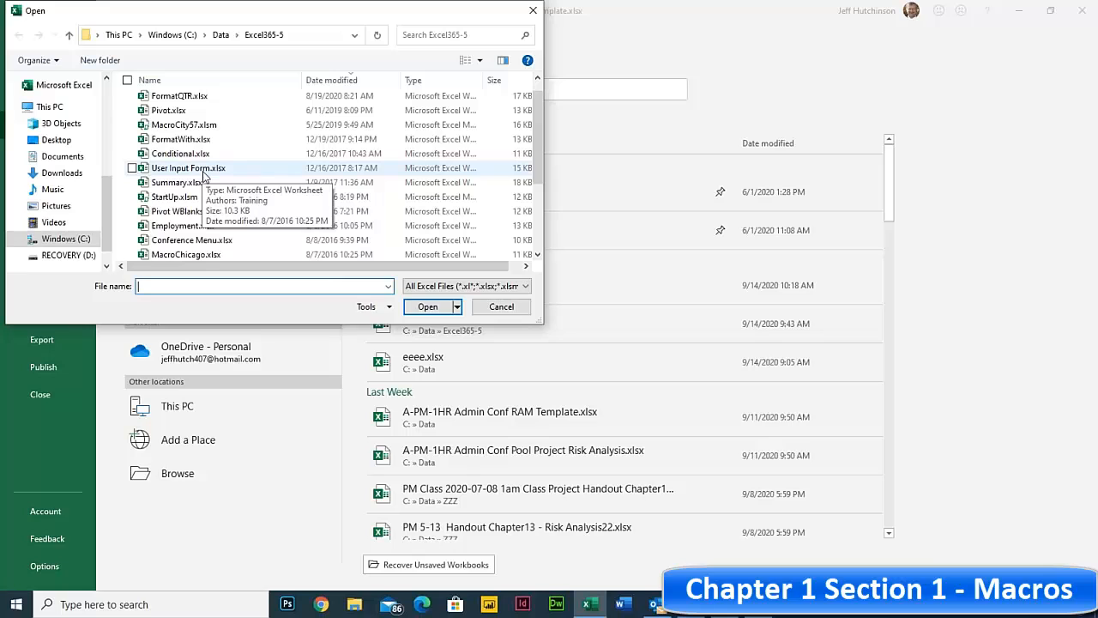
left_click(184, 170)
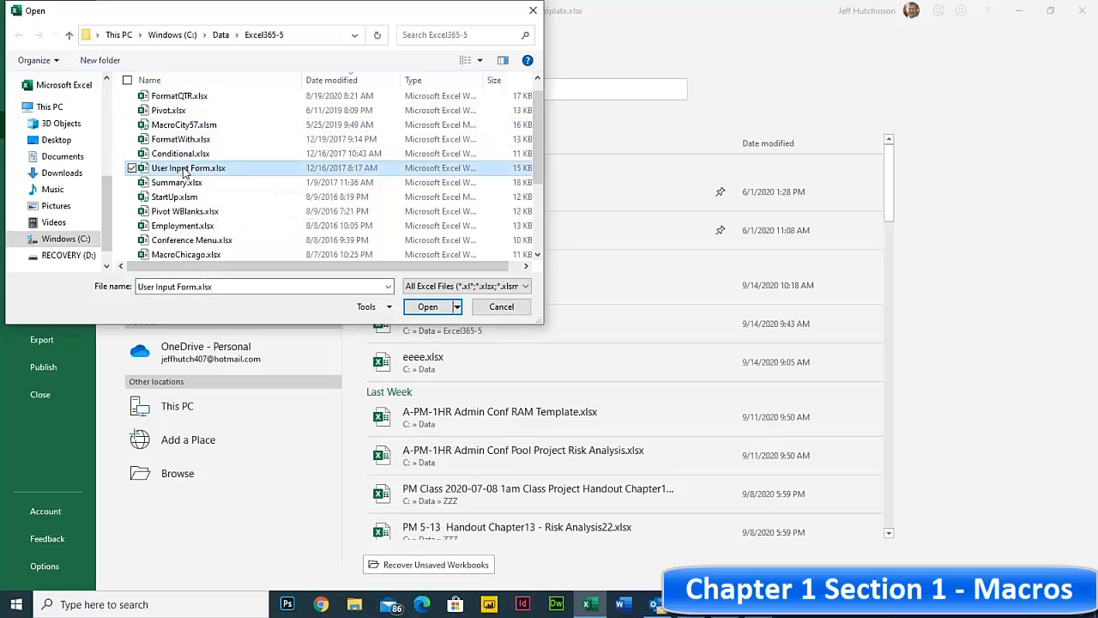
left_click(184, 79)
scroll(210, 225, "down", 1)
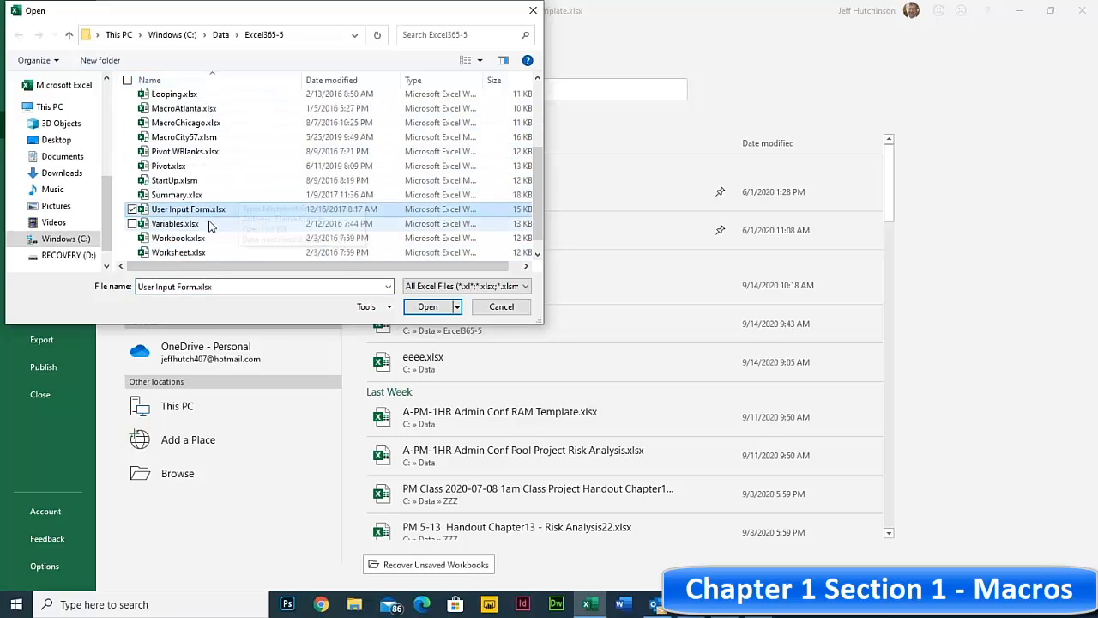
double_click(164, 211)
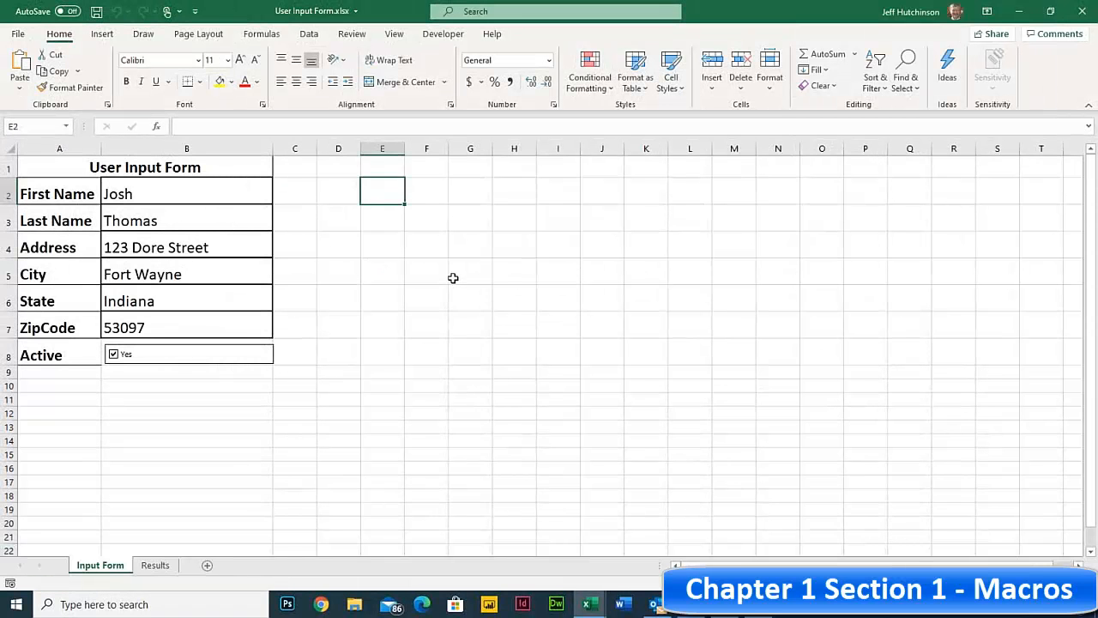
- Look over the form entries from First Name in B2 down to ZipCode
left_click(454, 277)
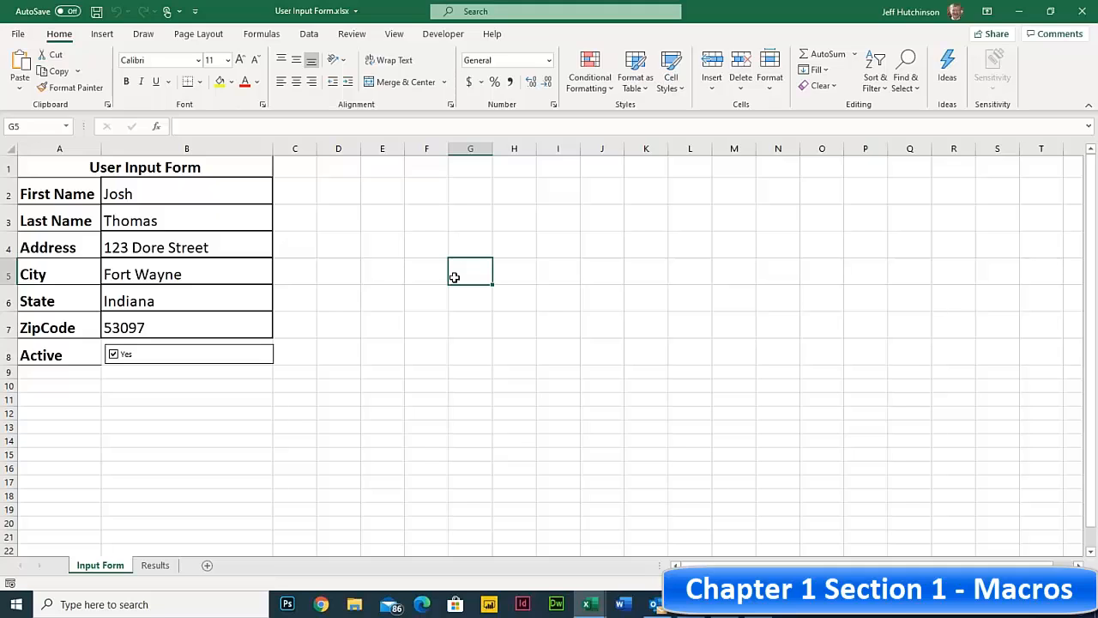
left_click(155, 203)
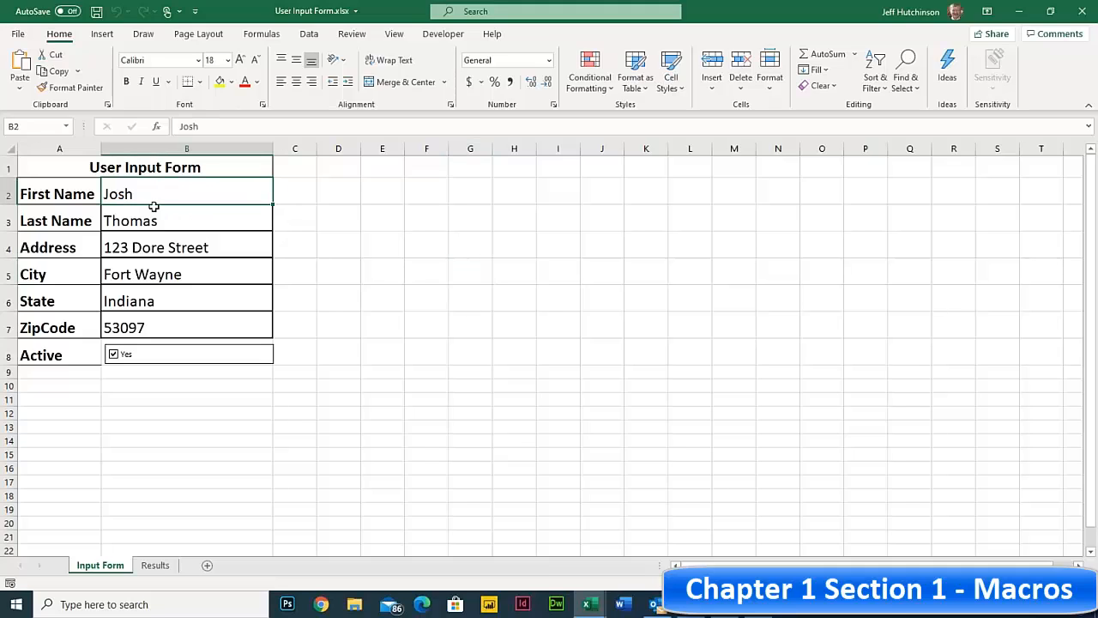
left_click(159, 222)
left_click(160, 275)
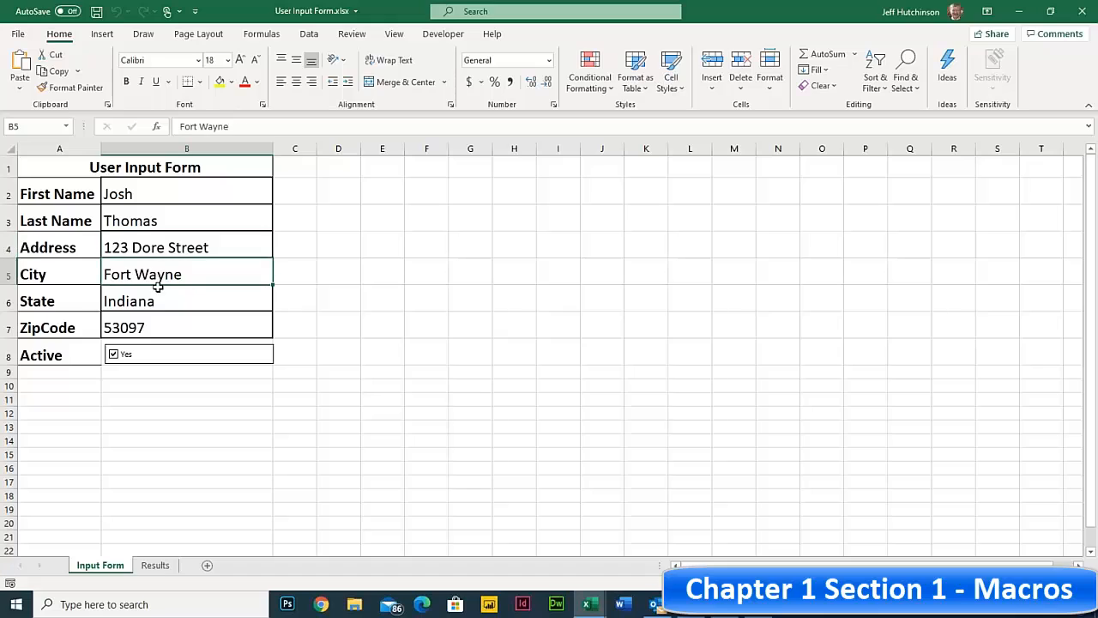
left_click(155, 301)
left_click(152, 331)
left_click(149, 242)
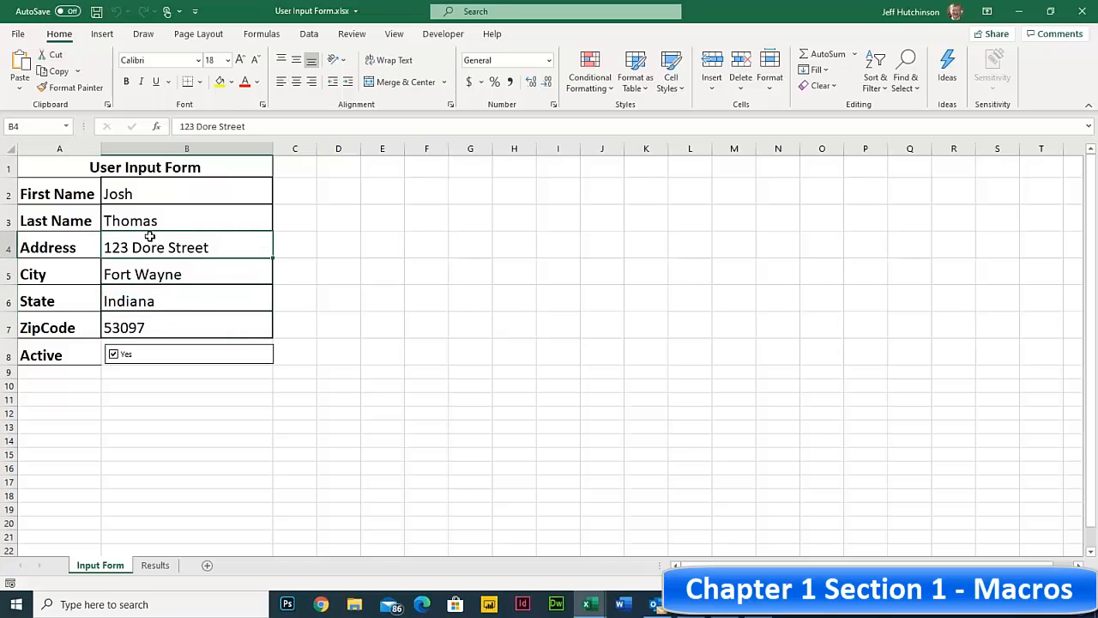
left_click(147, 189)
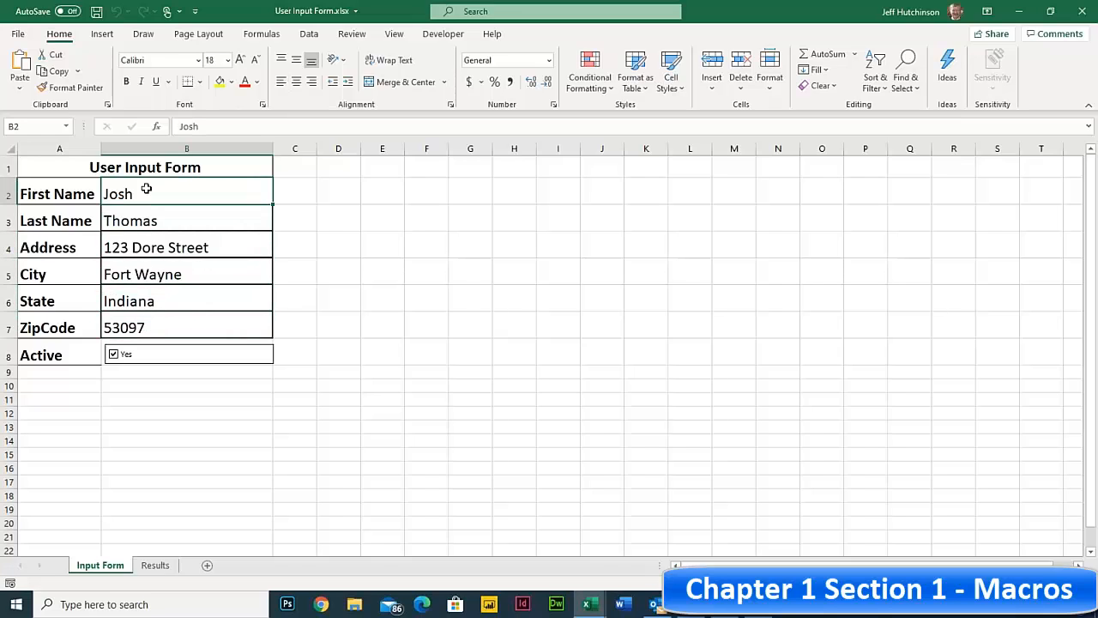
left_click(150, 224)
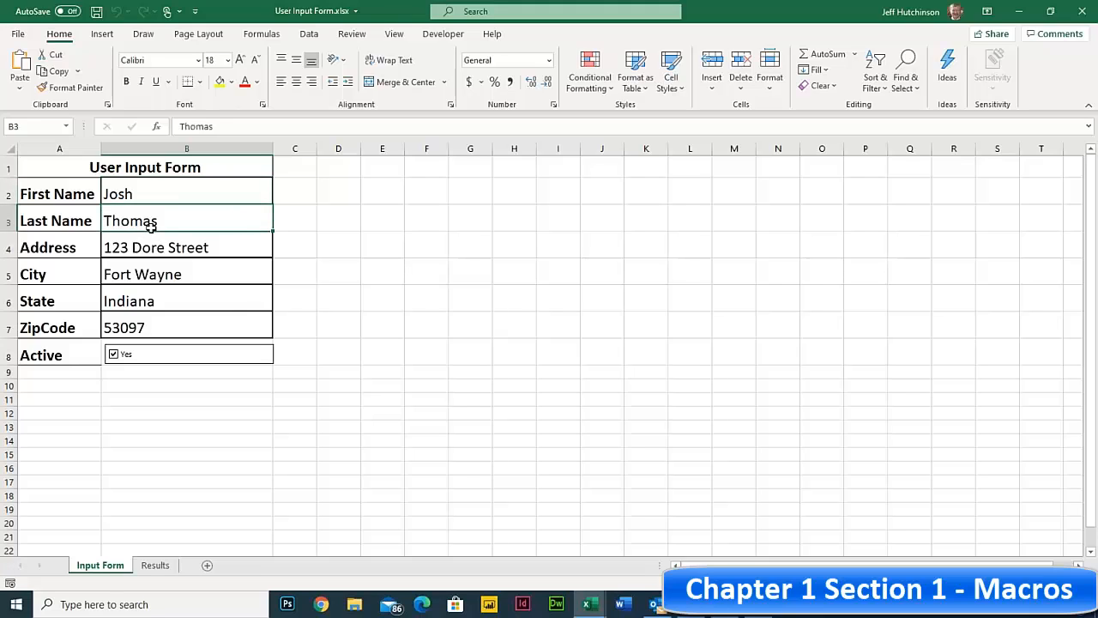
left_click(148, 194)
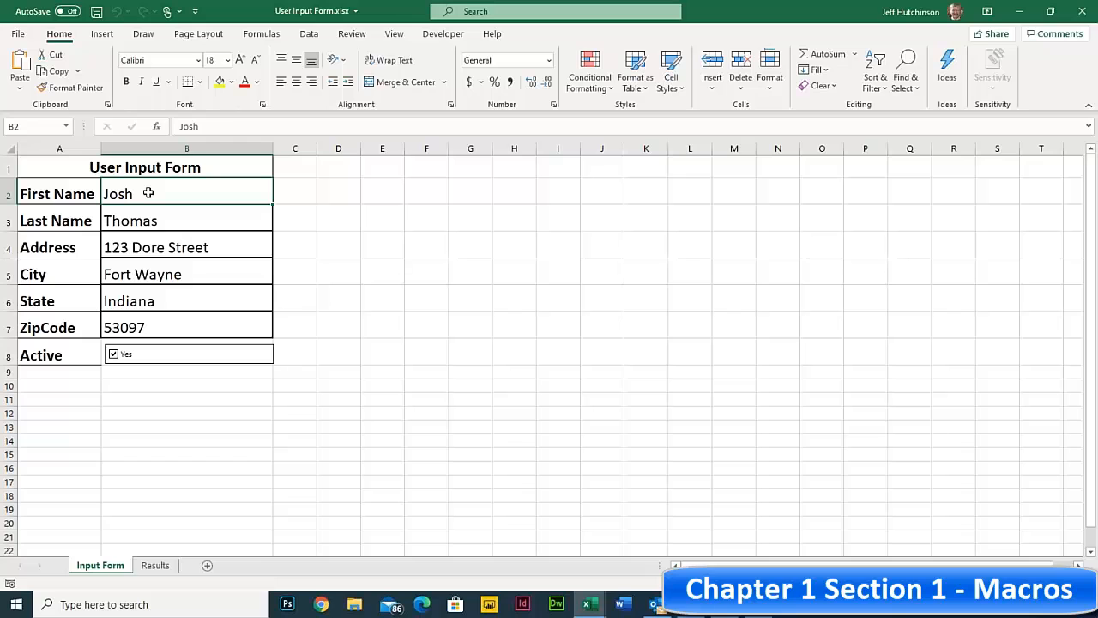
- Clear four form entries one field at a time with Backspace and Enter
key("BackSpace")
key("Return")
key("BackSpace")
key("Return")
key("BackSpace")
key("Return")
key("BackSpace")
key("Return")
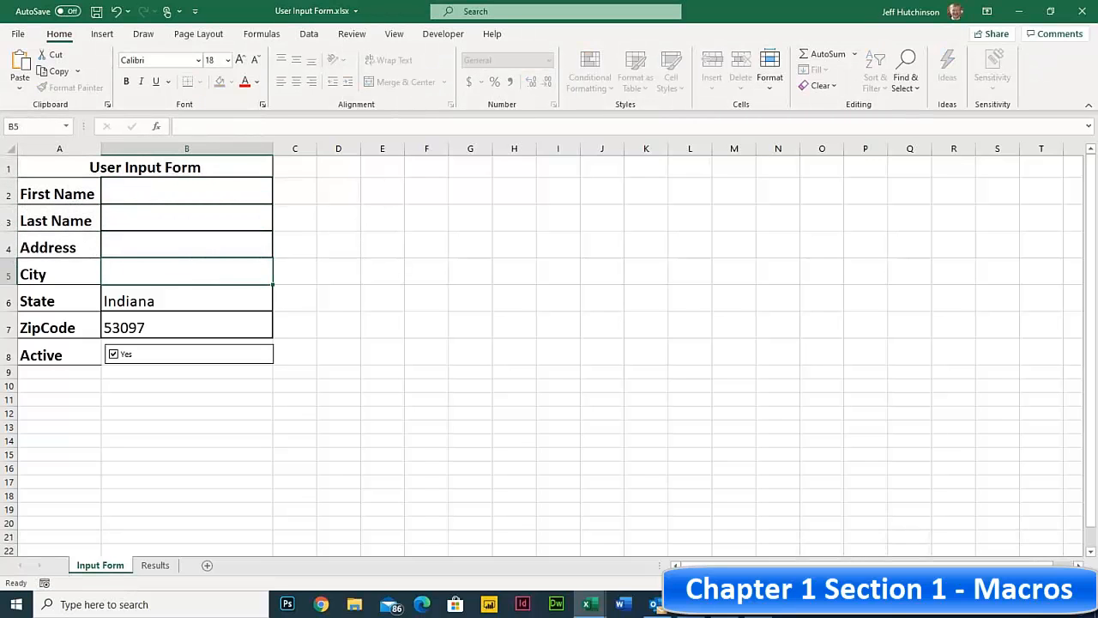
key("BackSpace")
key("Return")
key("BackSpace")
key("Return")
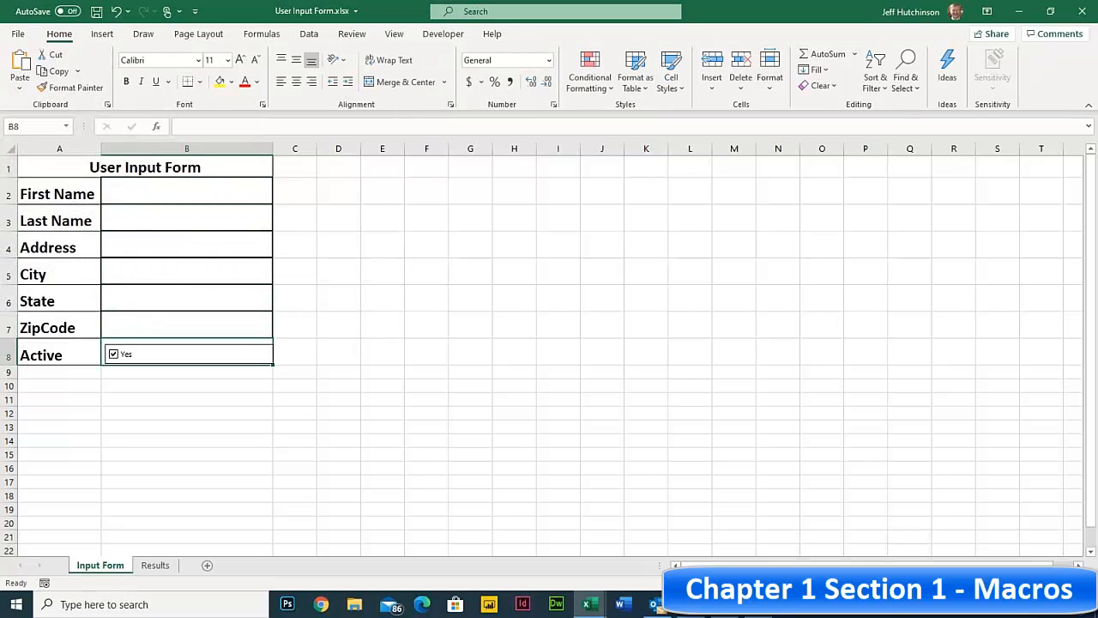
- Undo with Ctrl+Z to restore the cleared entries, then select empty cell E2
left_click(139, 186)
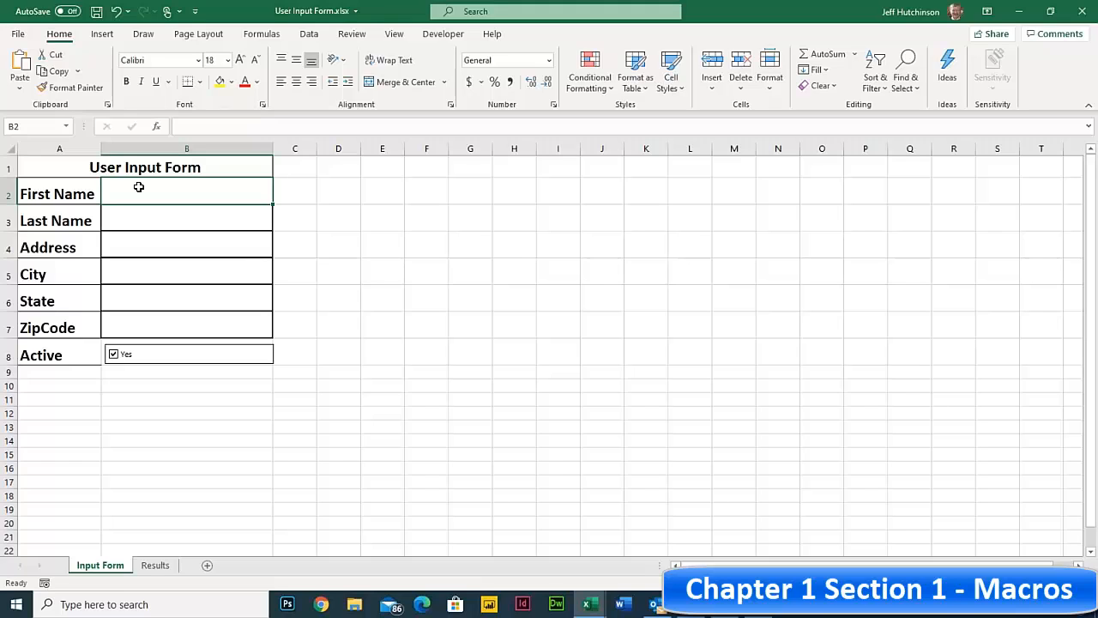
key("ctrl+z")
key("ctrl+z")
key("ctrl+z")
key("ctrl+z")
key("ctrl+z")
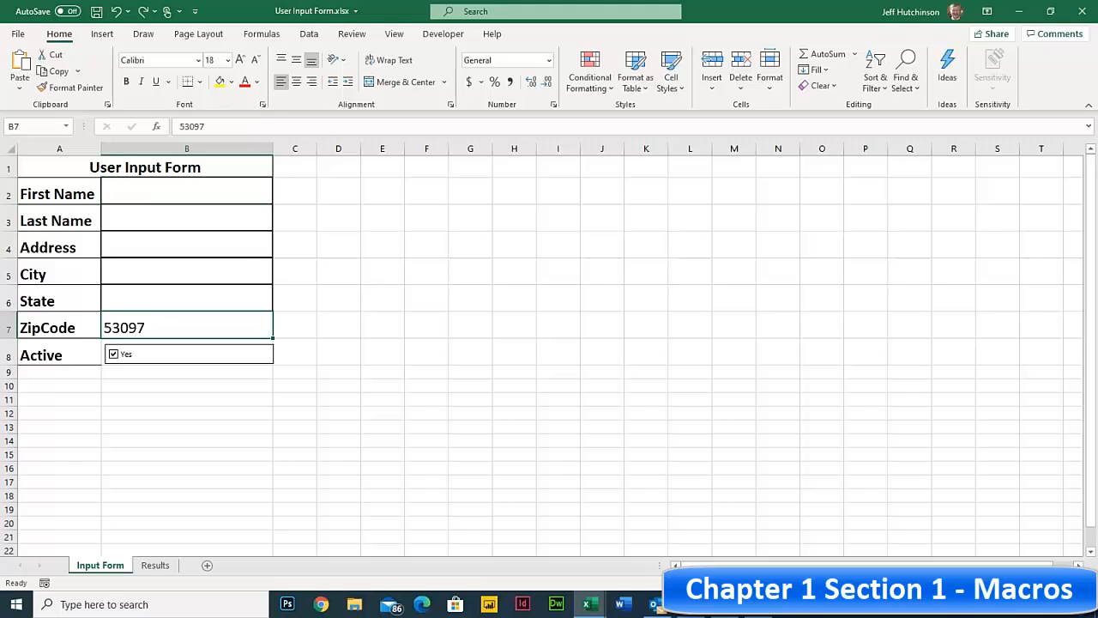
key("ctrl+z")
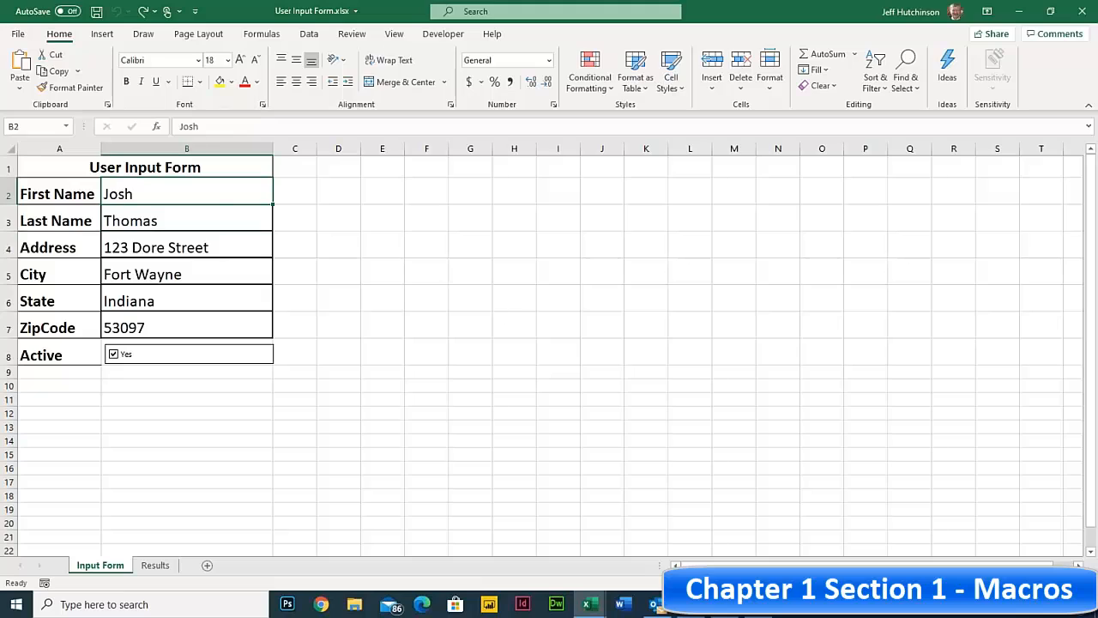
left_click(369, 185)
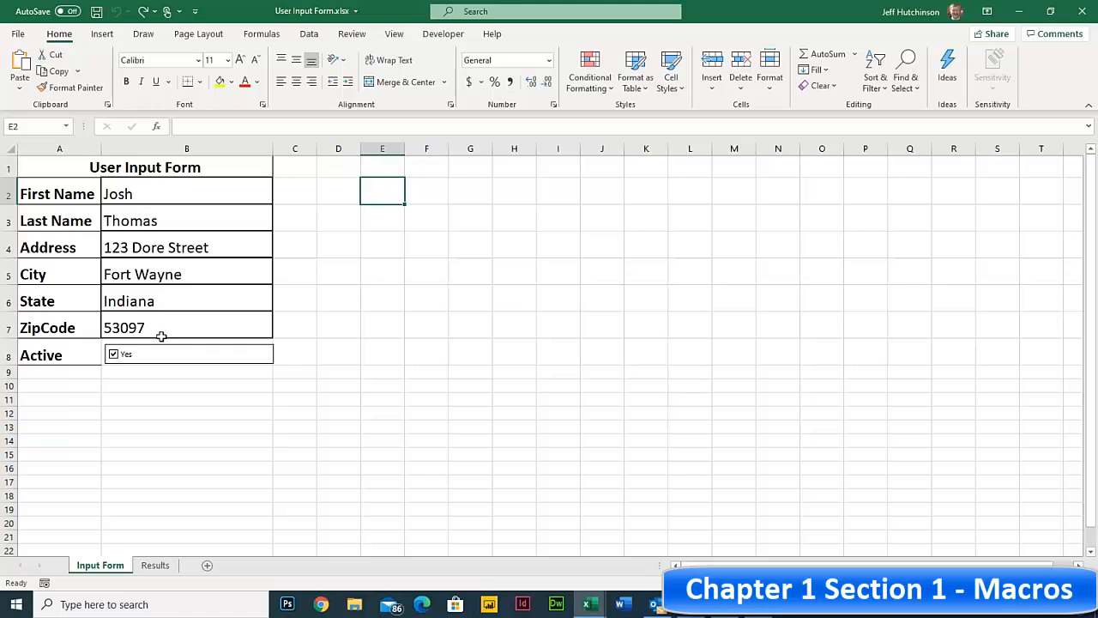
- Select empty cell D2 and show the Developer tab
left_click(158, 195)
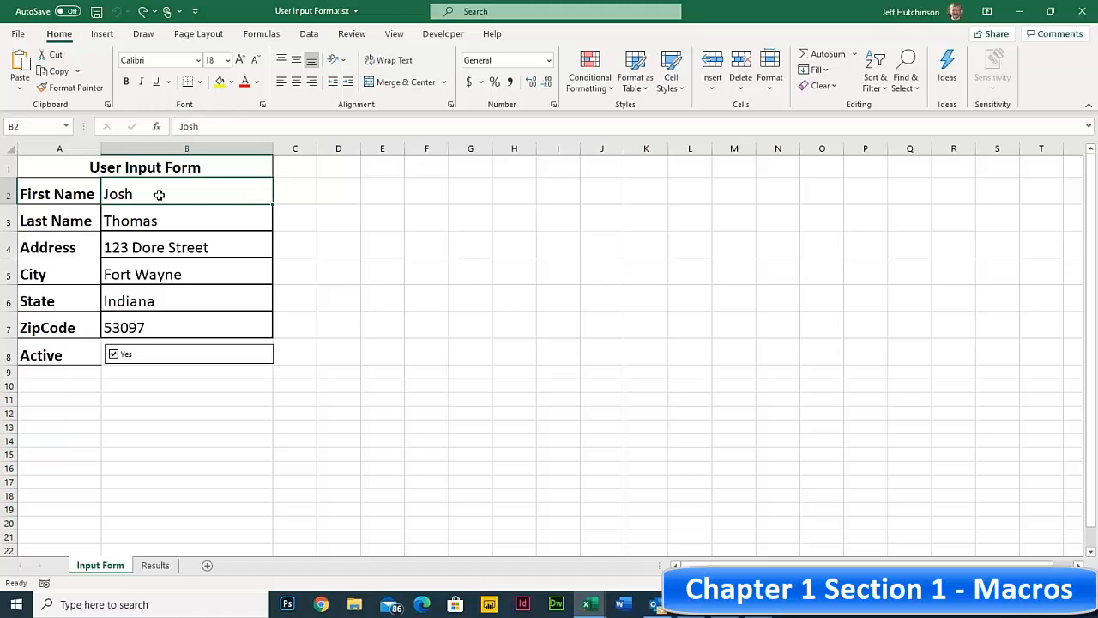
left_click(342, 192)
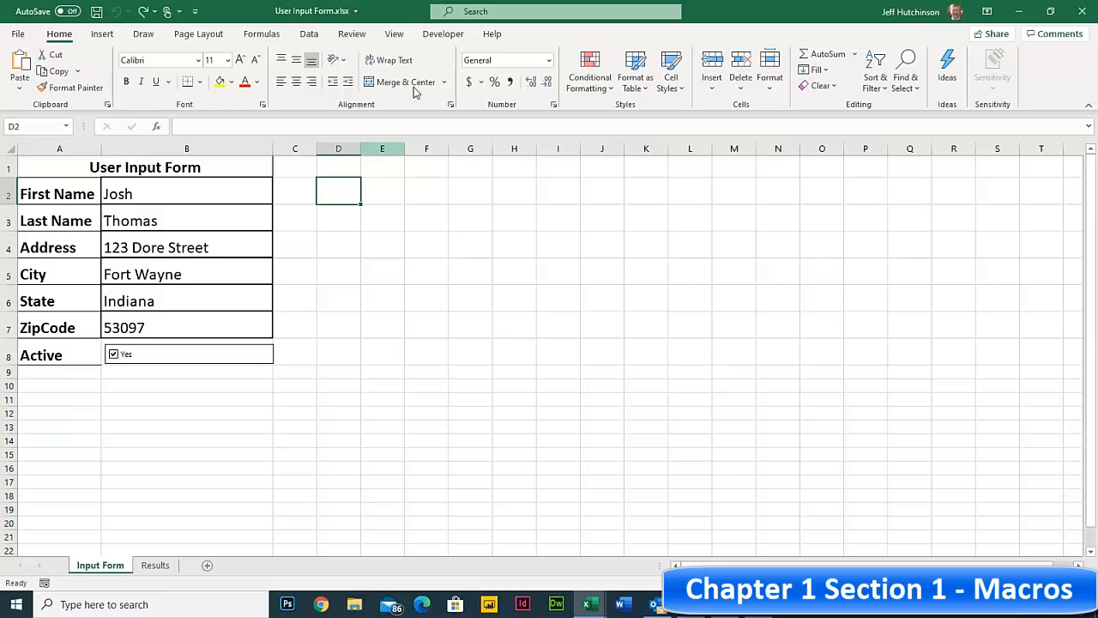
left_click(441, 34)
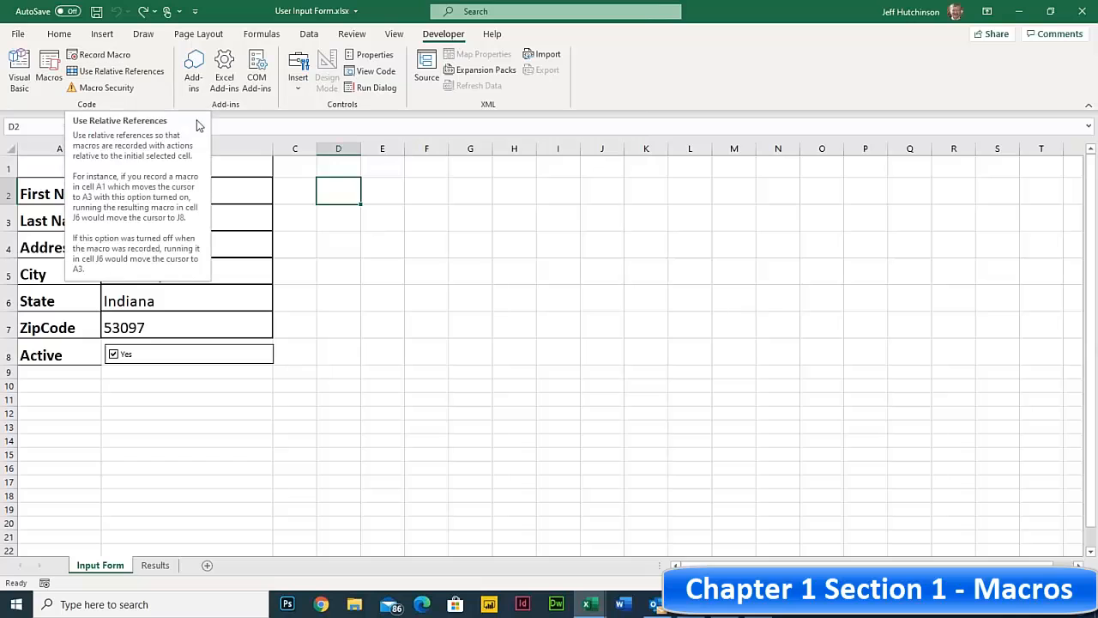
- Step through the form entries from First Name to ZipCode, ending on cell D2
left_click(352, 221)
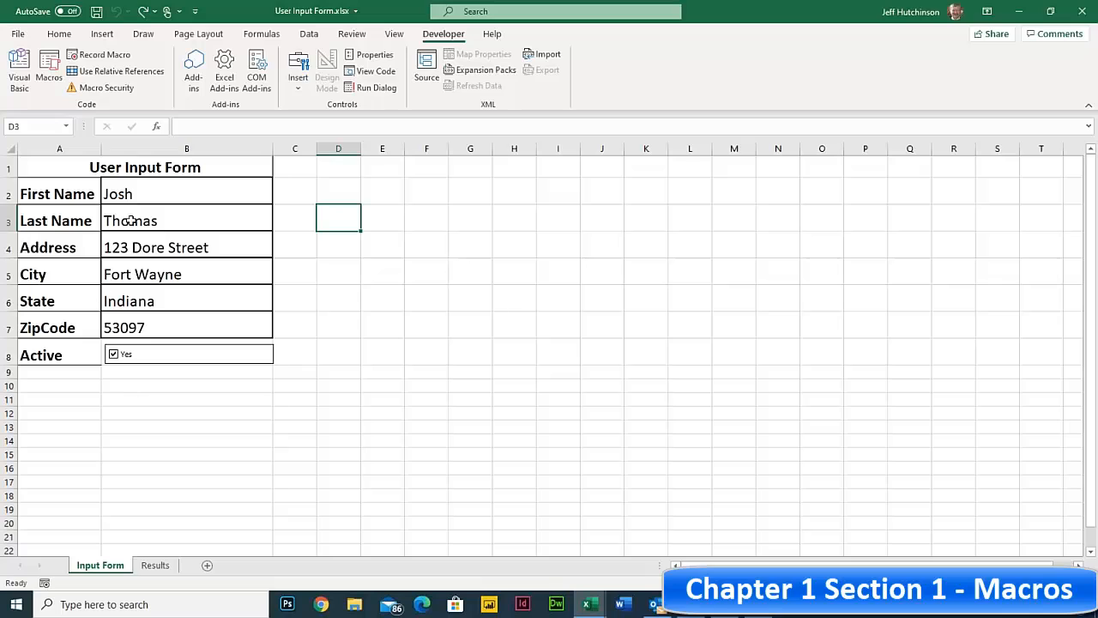
left_click(136, 194)
left_click(142, 218)
left_click(144, 249)
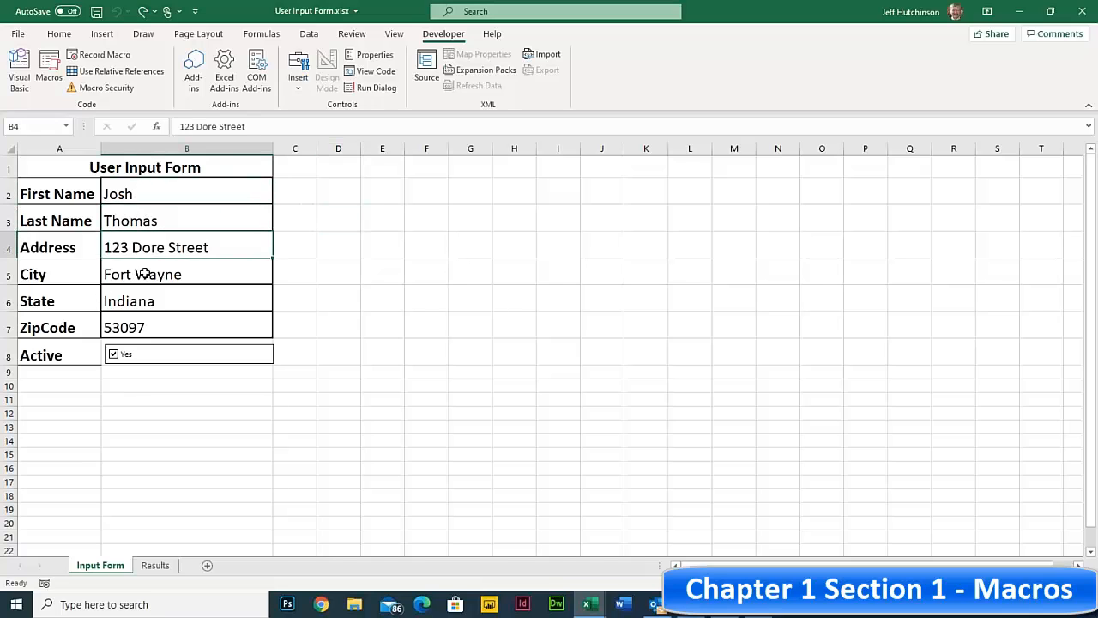
left_click(144, 274)
left_click(146, 298)
left_click(139, 329)
left_click(157, 190)
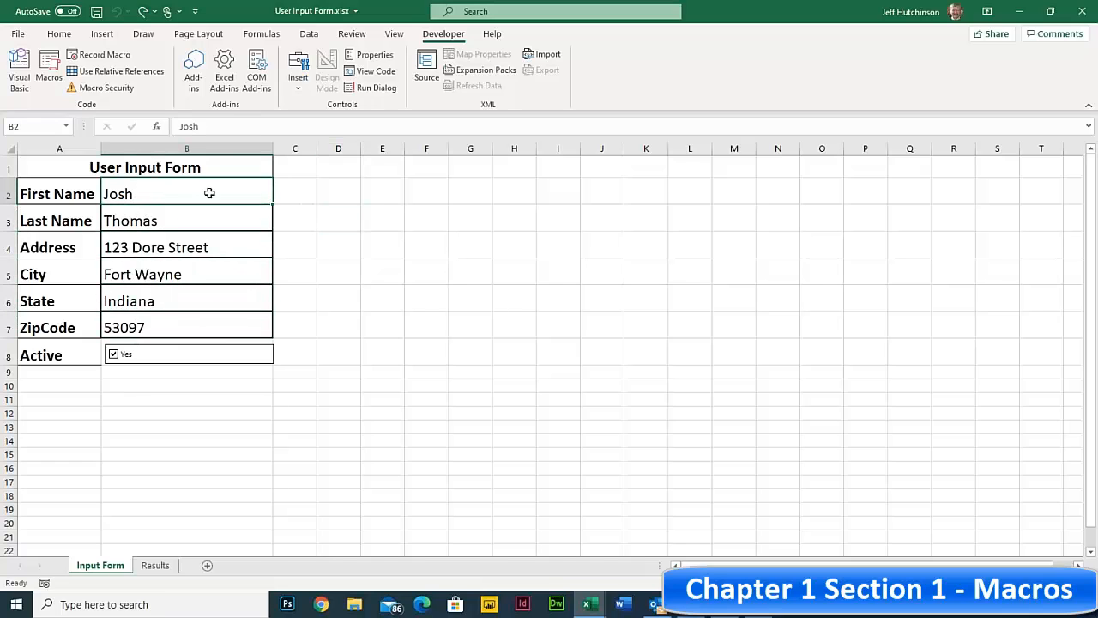
left_click_drag(322, 210, 323, 203)
left_click(320, 195)
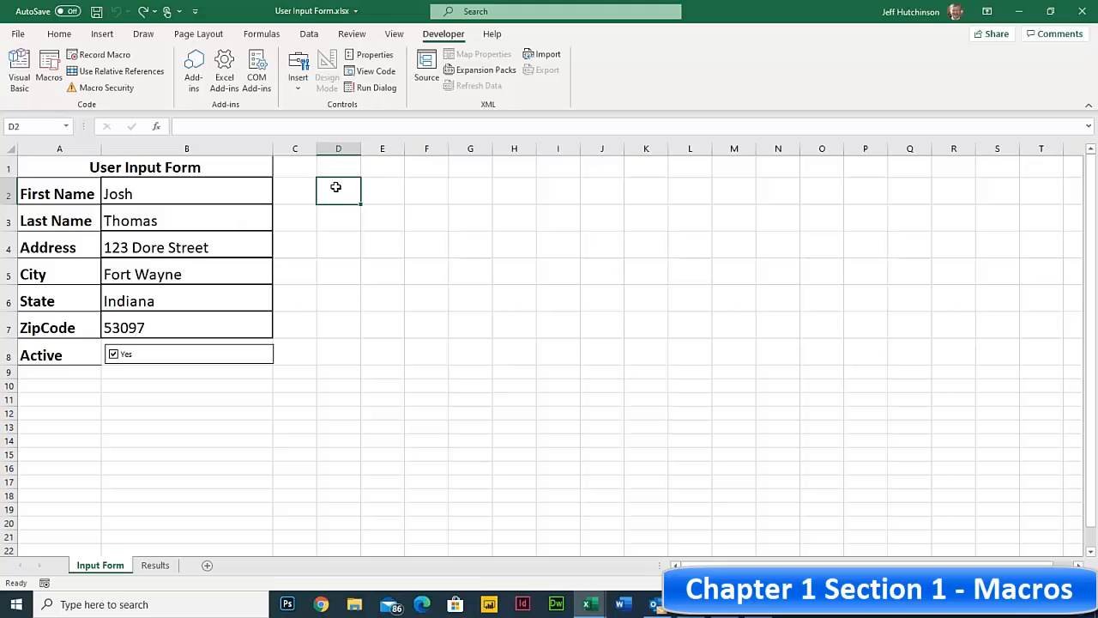
- Turn on Use Relative References and open Record Macro with D2 selected
left_click(120, 76)
left_click(135, 194)
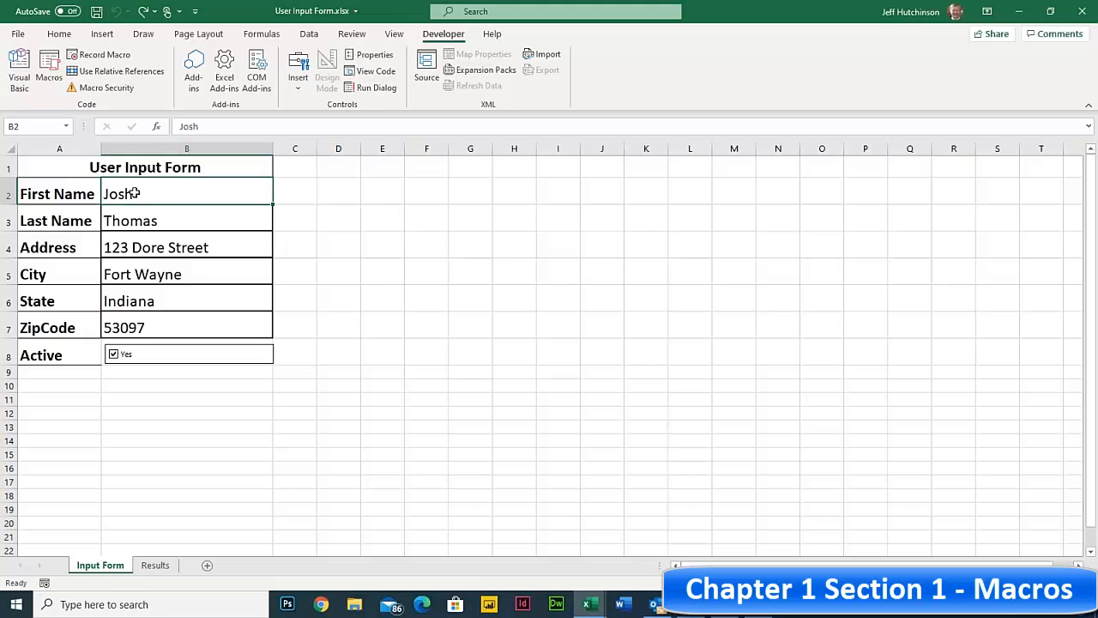
left_click(334, 194)
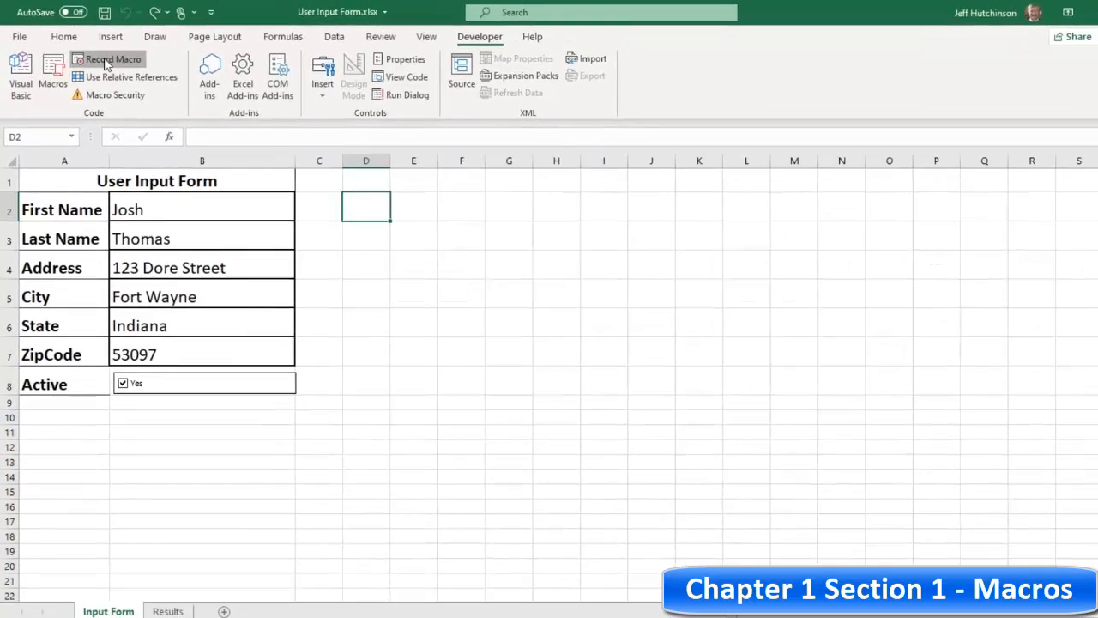
left_click(105, 60)
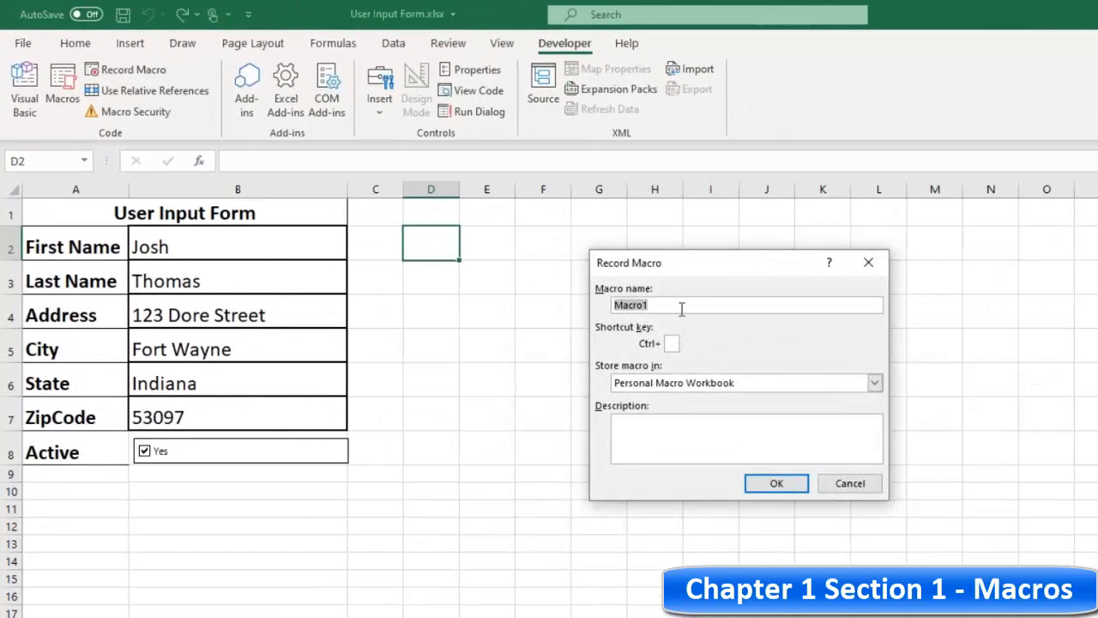
- Name the macro Reset1, store it in This Workbook, and start recording
type("Reset1")
left_click(670, 344)
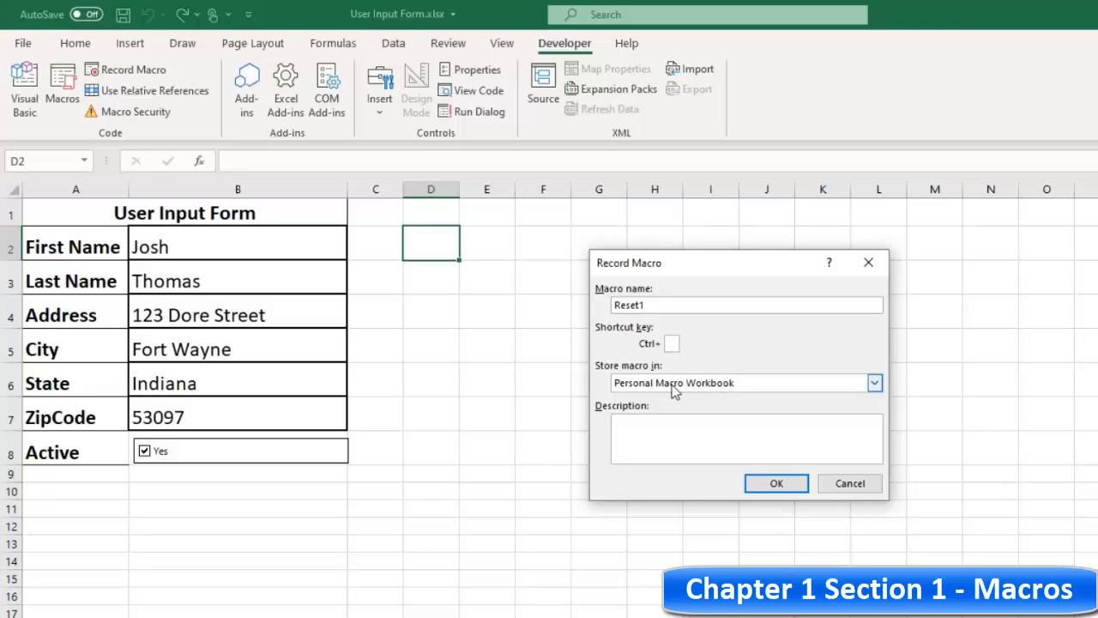
left_click(686, 386)
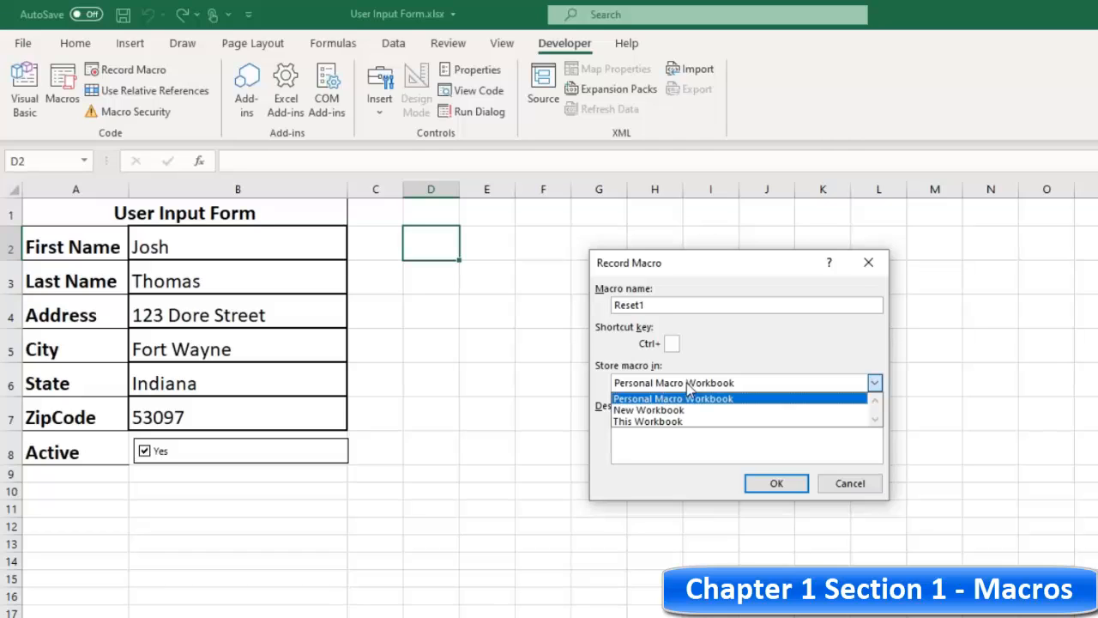
left_click(657, 421)
left_click(667, 425)
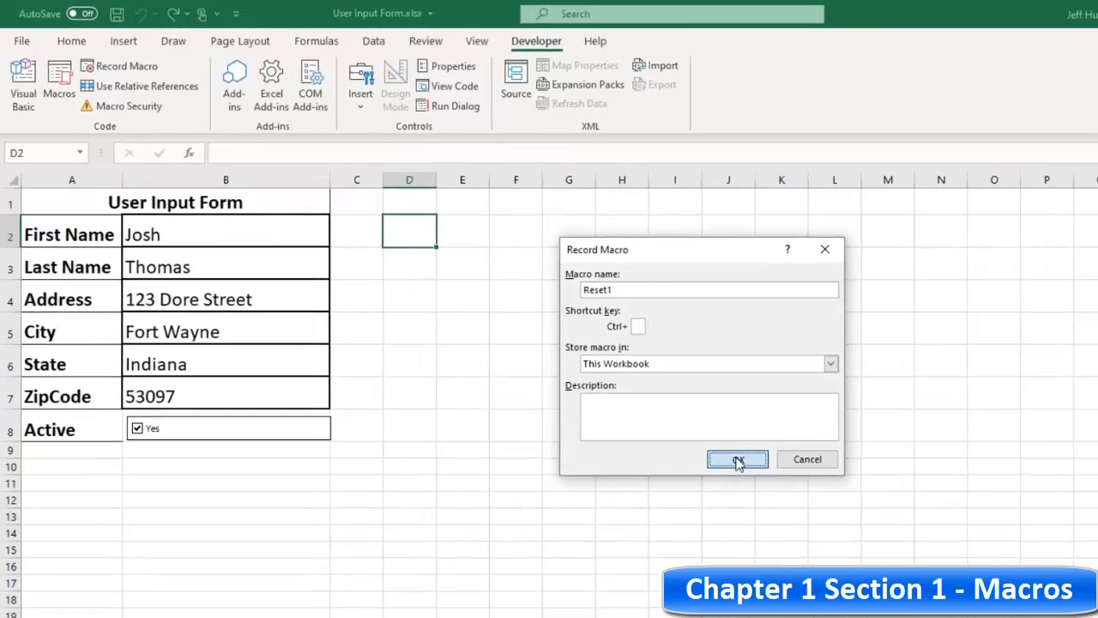
left_click(776, 483)
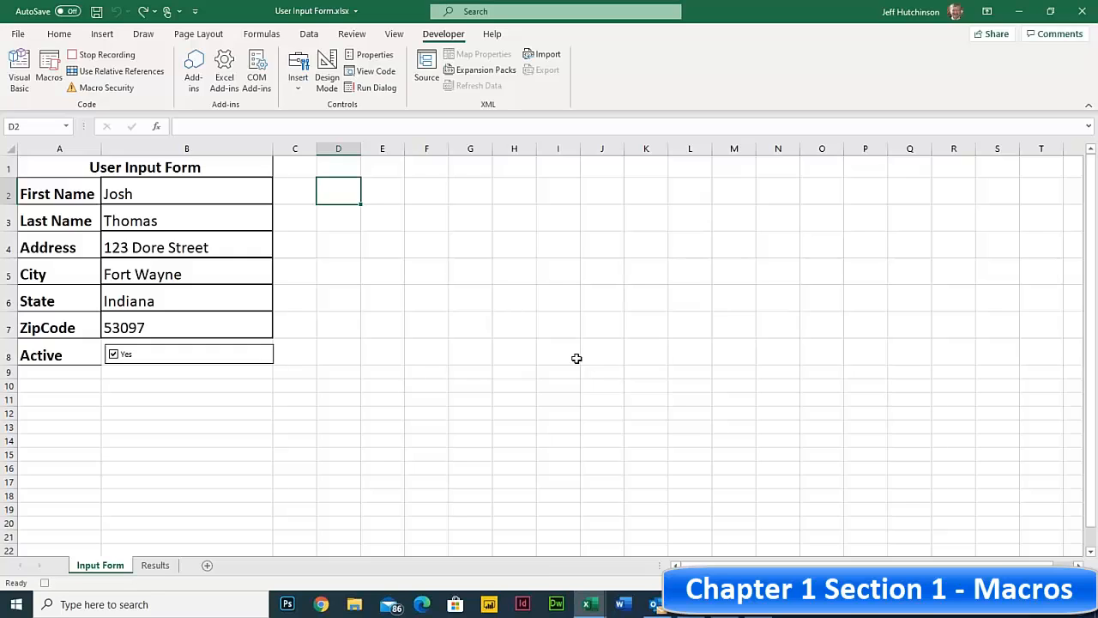
- Delete each entry from First Name to ZipCode, then return to First Name in B2
left_click(157, 191)
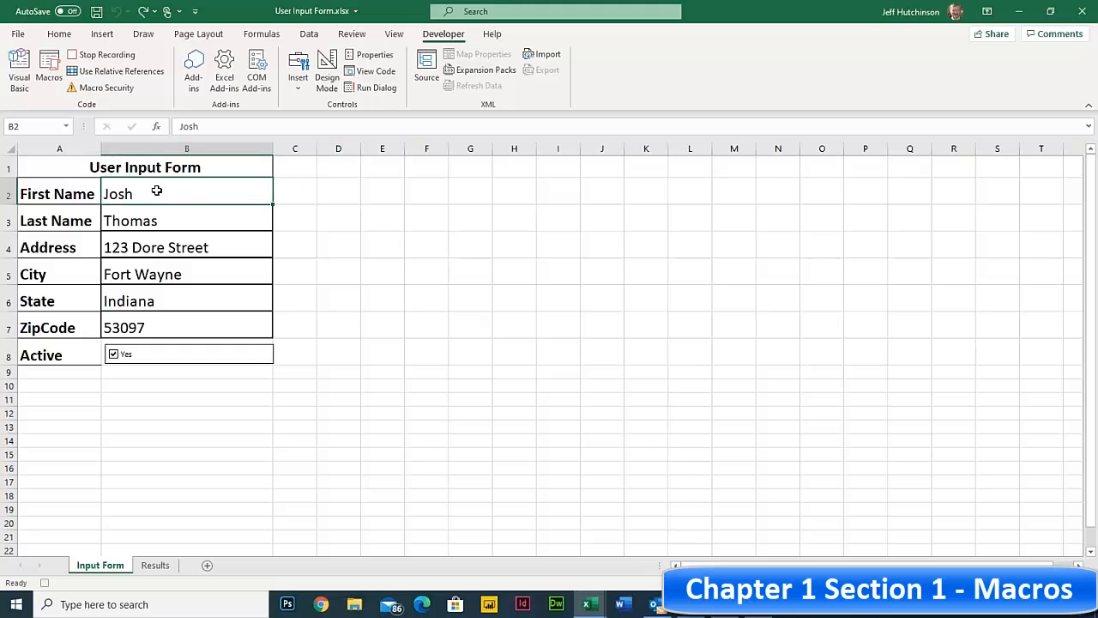
key("Delete")
key("Down")
key("Delete")
key("Down")
key("Delete")
key("Down")
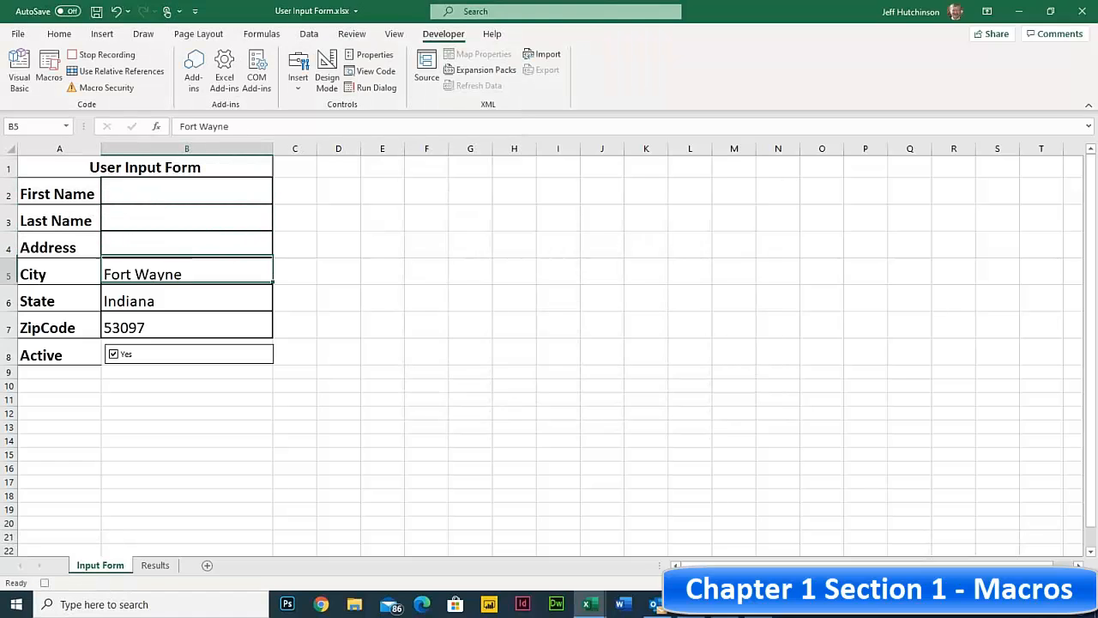
key("Delete")
key("Down")
key("Delete")
key("Down")
key("Delete")
key("Down")
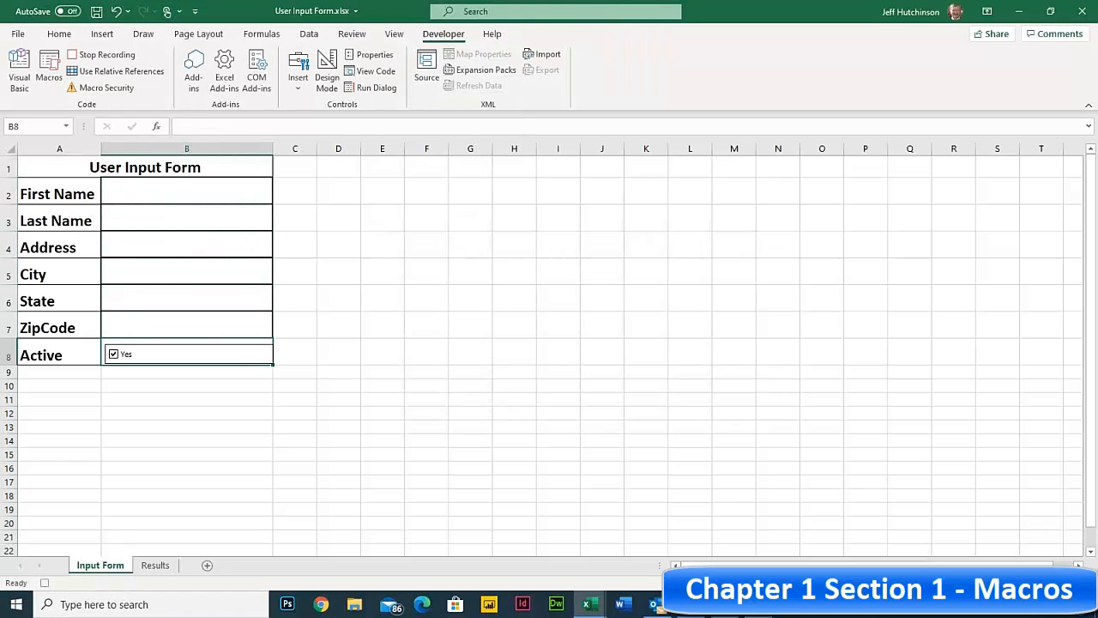
left_click(172, 191)
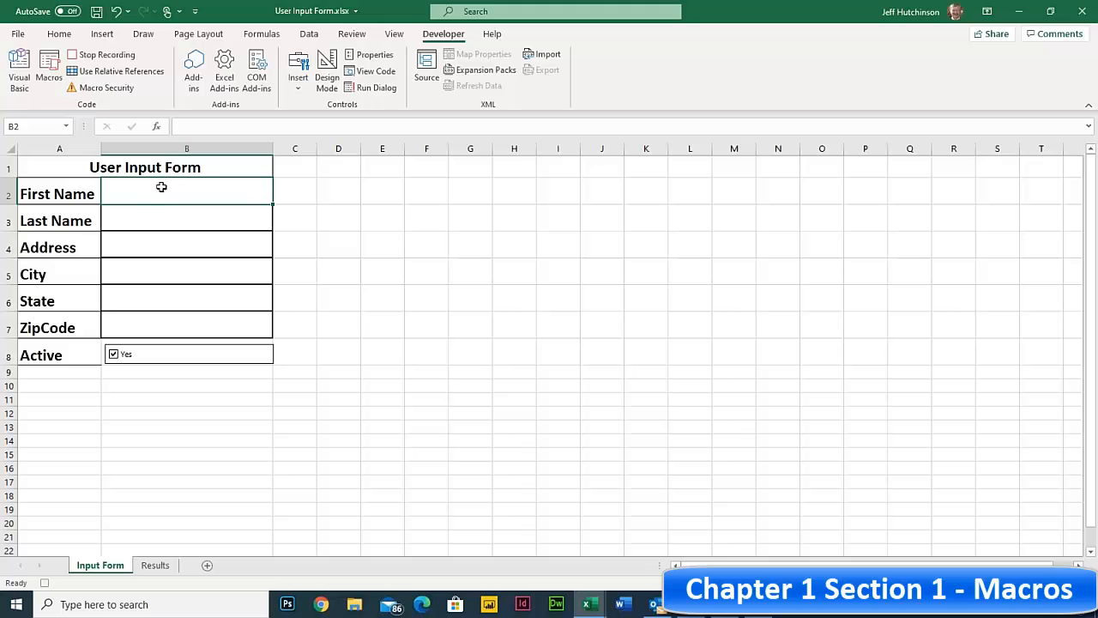
- Stop recording and undo to restore the form's sample entries
left_click(94, 58)
left_click(399, 245)
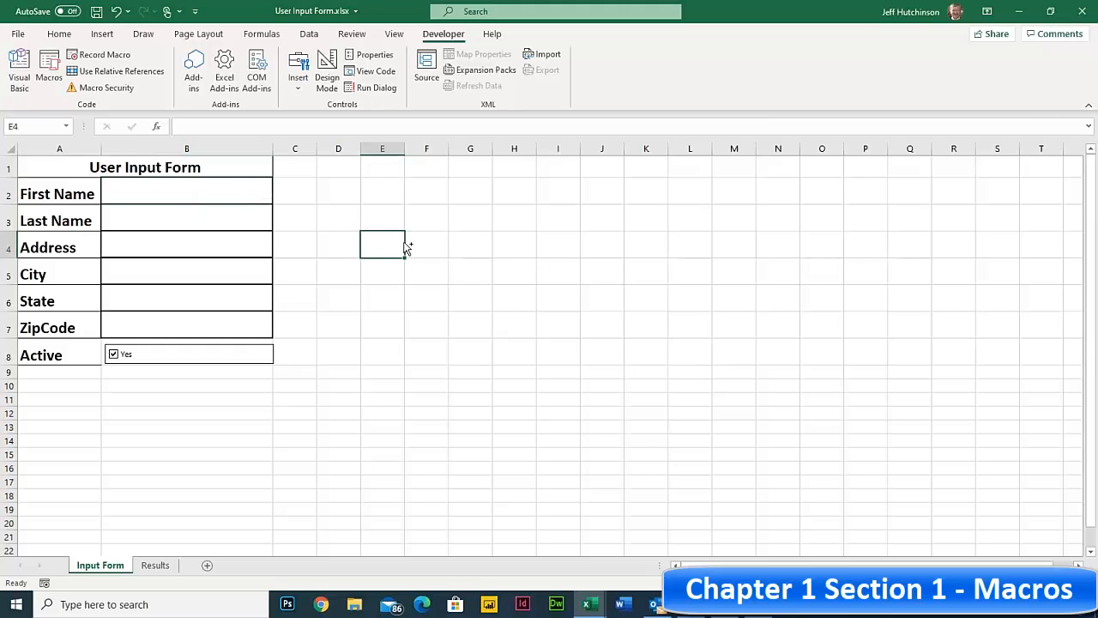
key("ctrl+z")
key("ctrl+z")
key("ctrl+z")
key("ctrl+z")
key("ctrl+z")
key("ctrl+z")
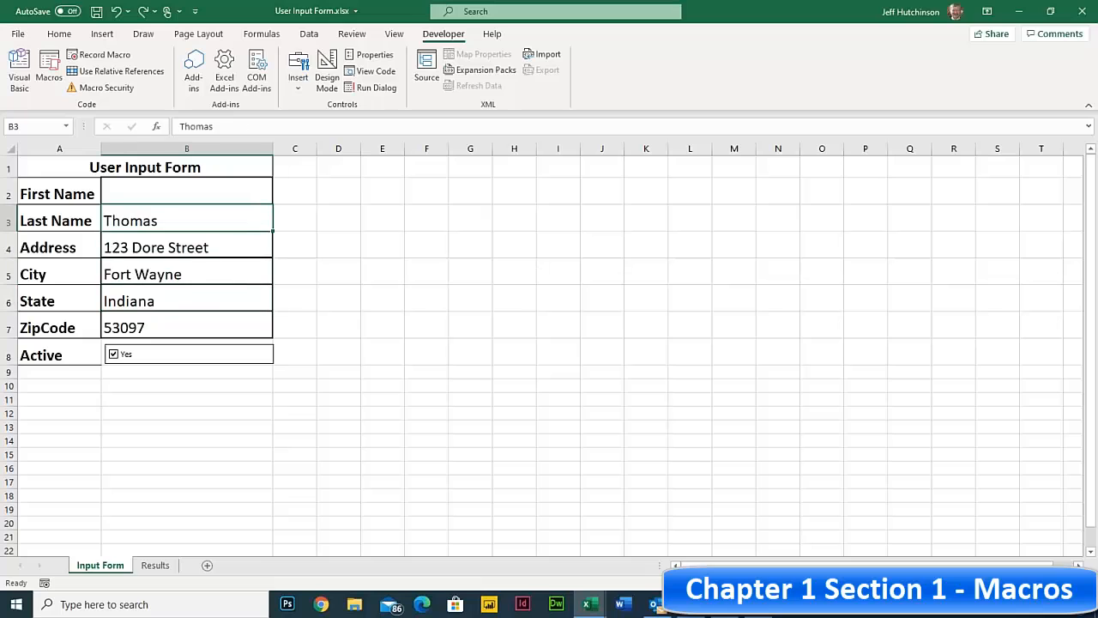
left_click(358, 249)
left_click(350, 200)
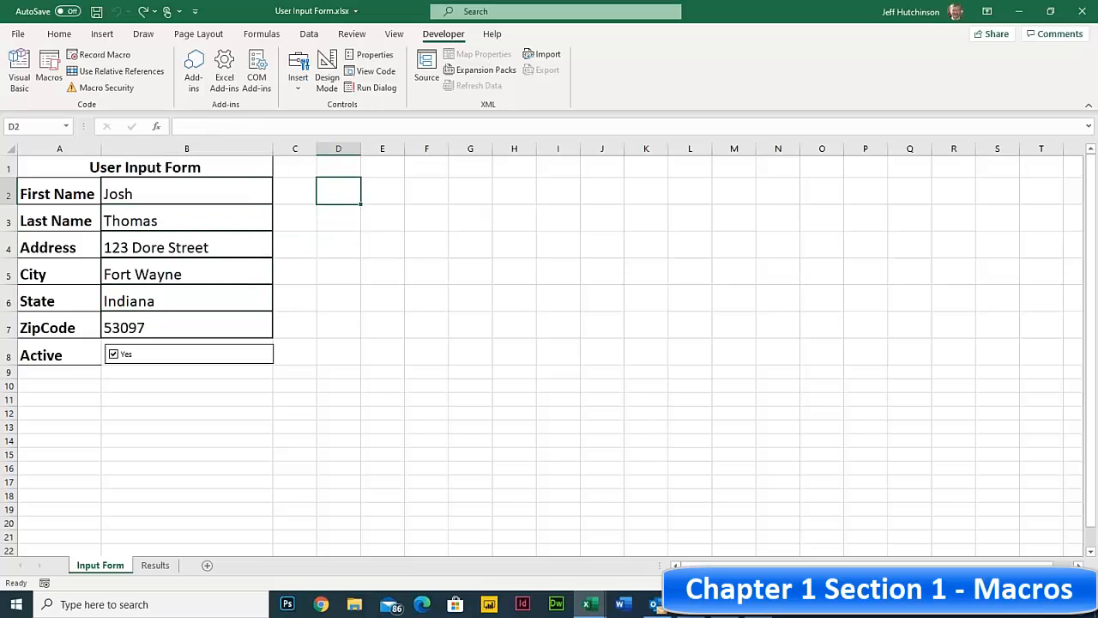
left_click(102, 34)
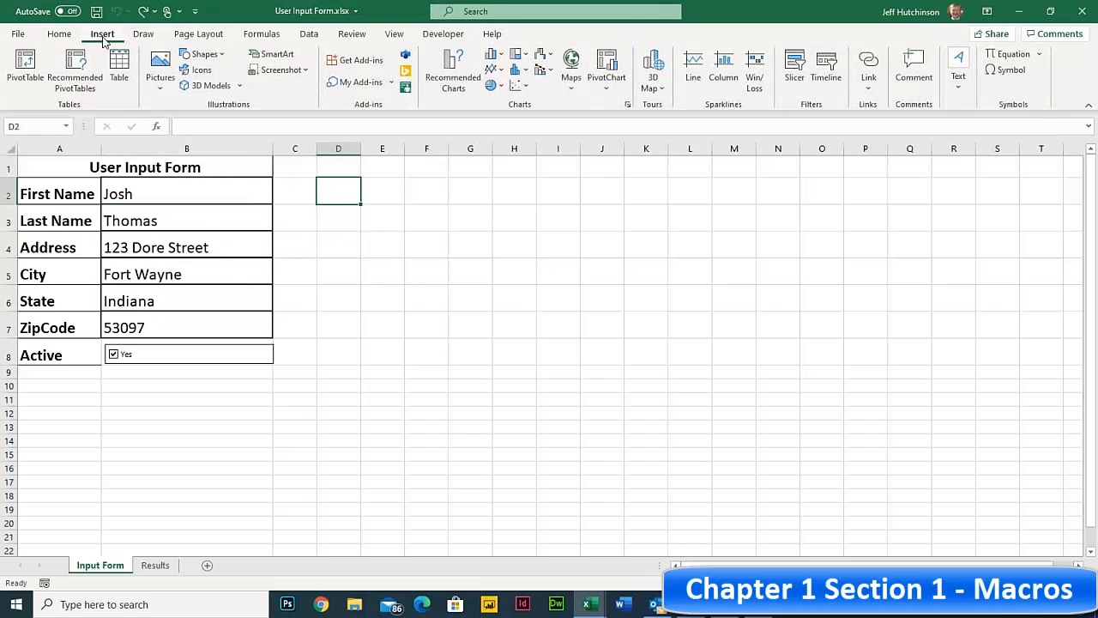
- Draw a rectangle beside the form at D2, label it RESET, and shrink it to button size
left_click(222, 57)
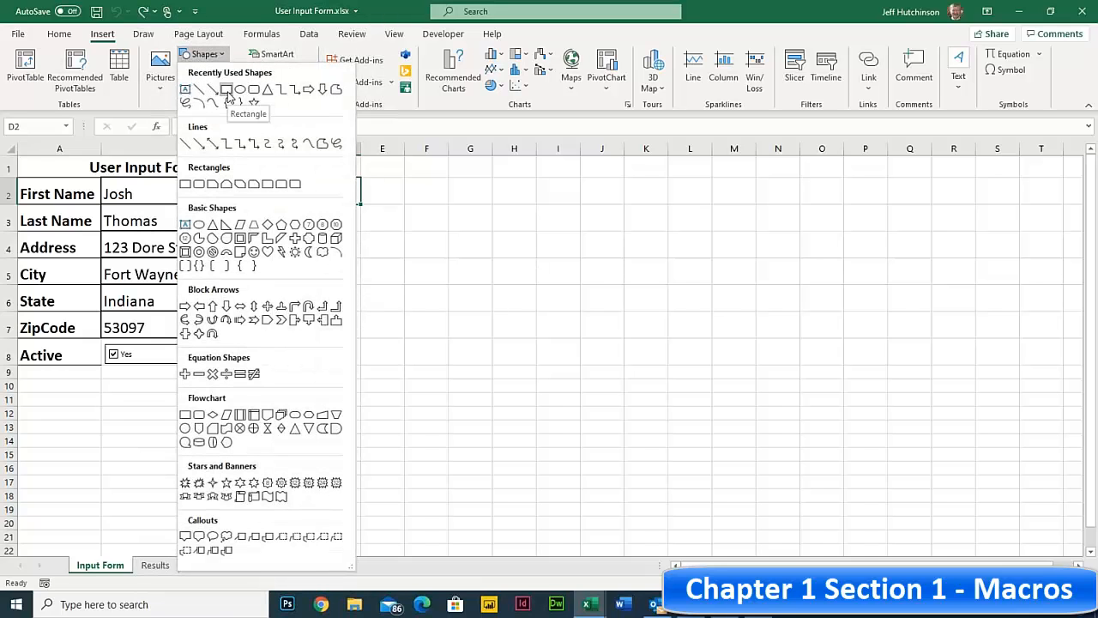
left_click(221, 90)
mouse_move(325, 181)
left_mouse_down()
mouse_move(419, 260)
mouse_move(448, 241)
mouse_move(463, 246)
left_mouse_up()
type("RESET")
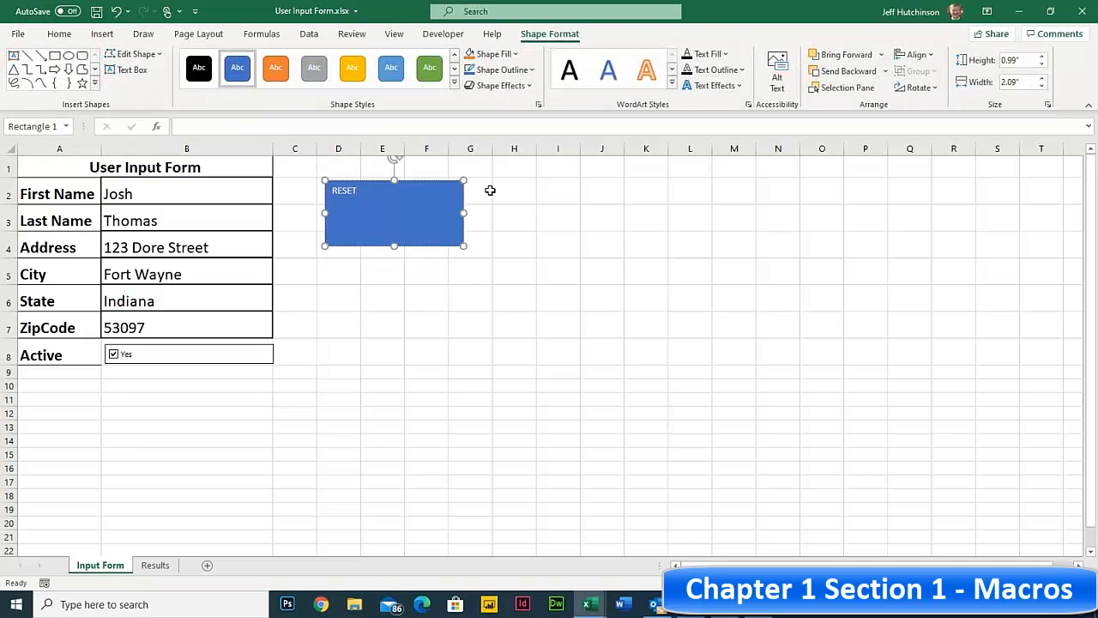
left_click_drag(463, 246, 360, 192)
left_click(450, 208)
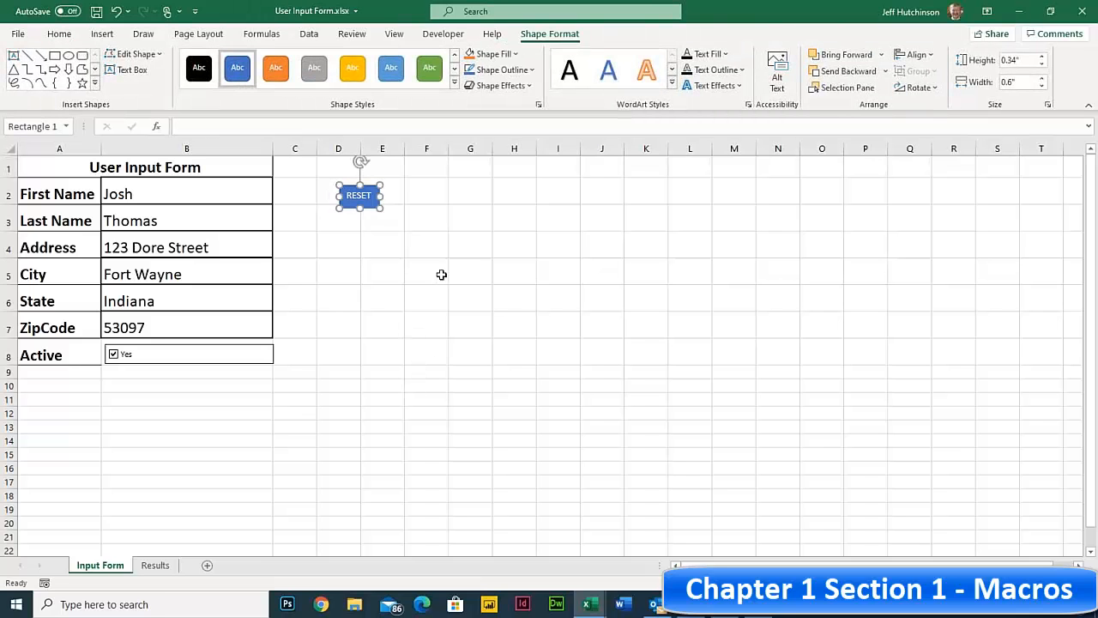
left_click(473, 220)
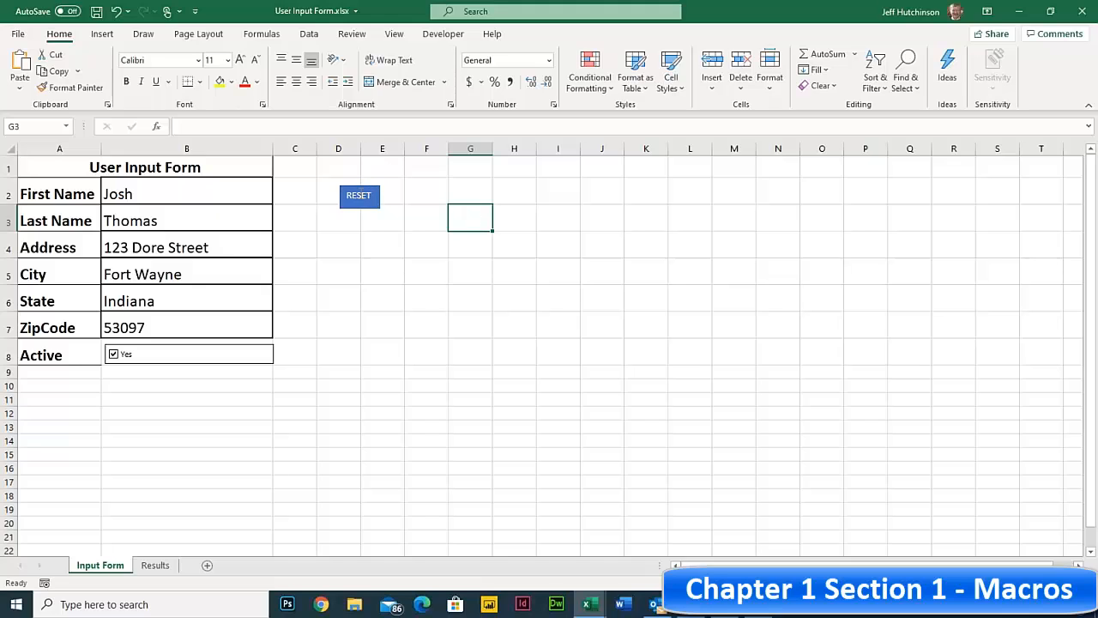
- Assign the Reset1 macro to the RESET shape
right_click(360, 194)
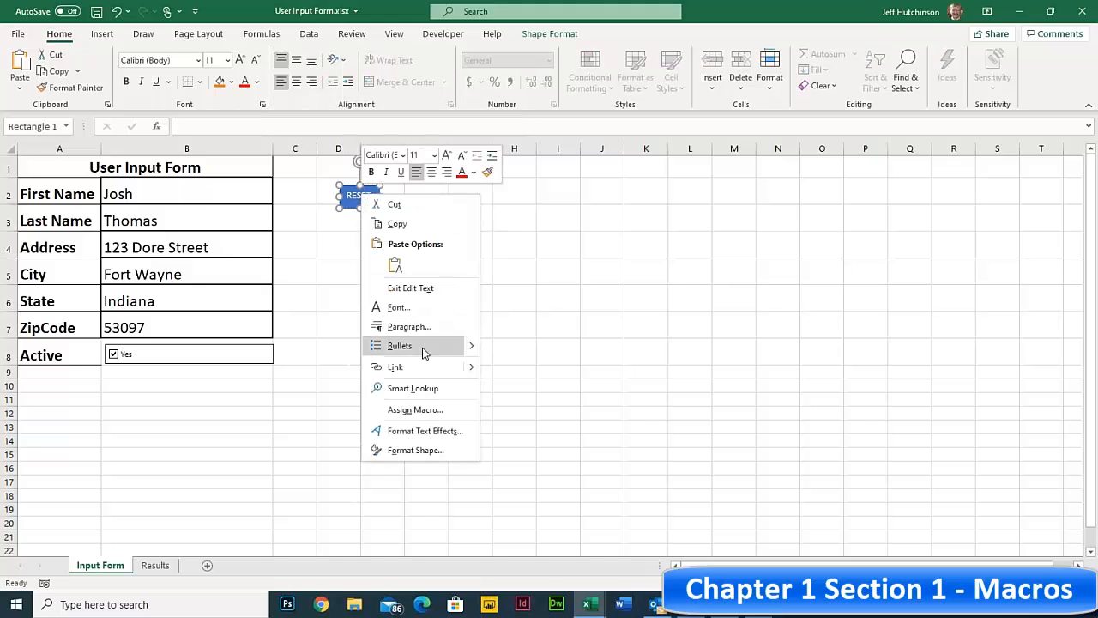
left_click(415, 410)
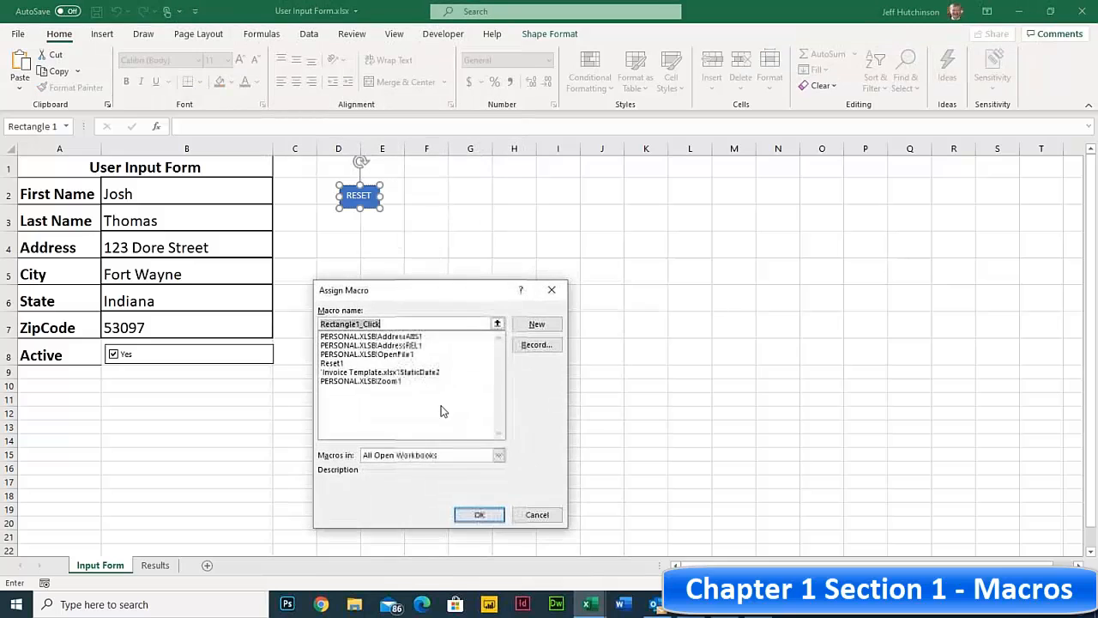
left_click(345, 365)
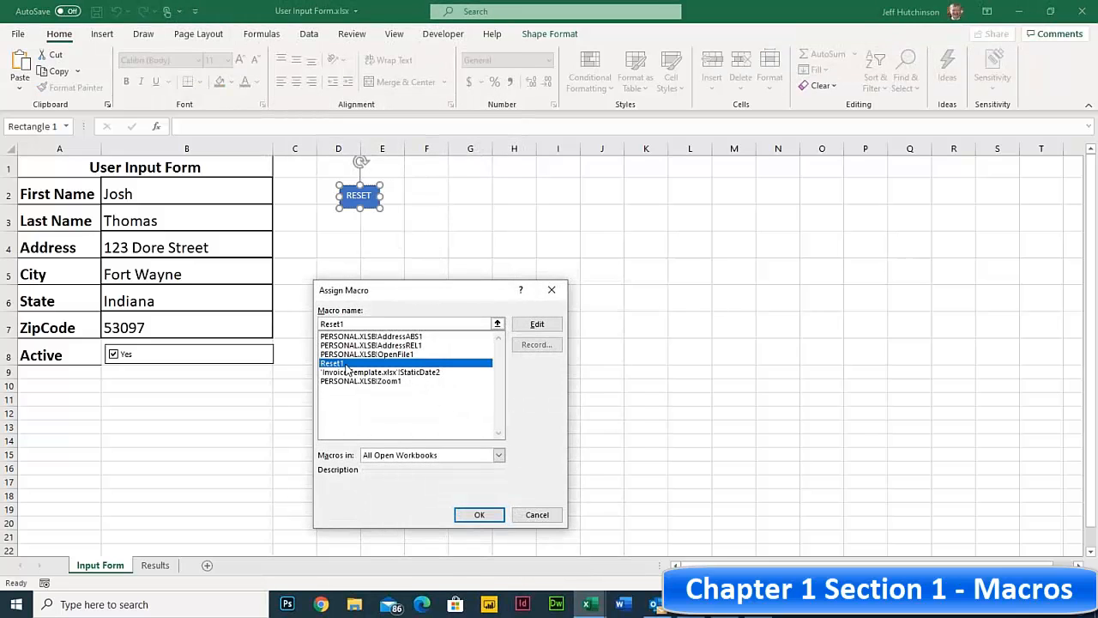
left_click(483, 515)
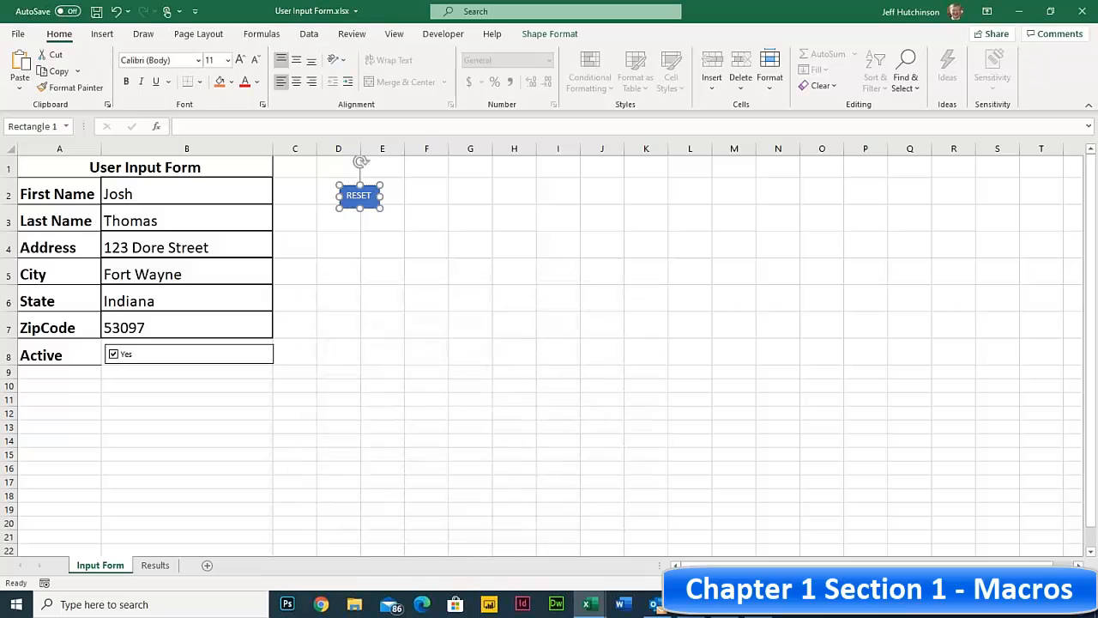
left_click(453, 274)
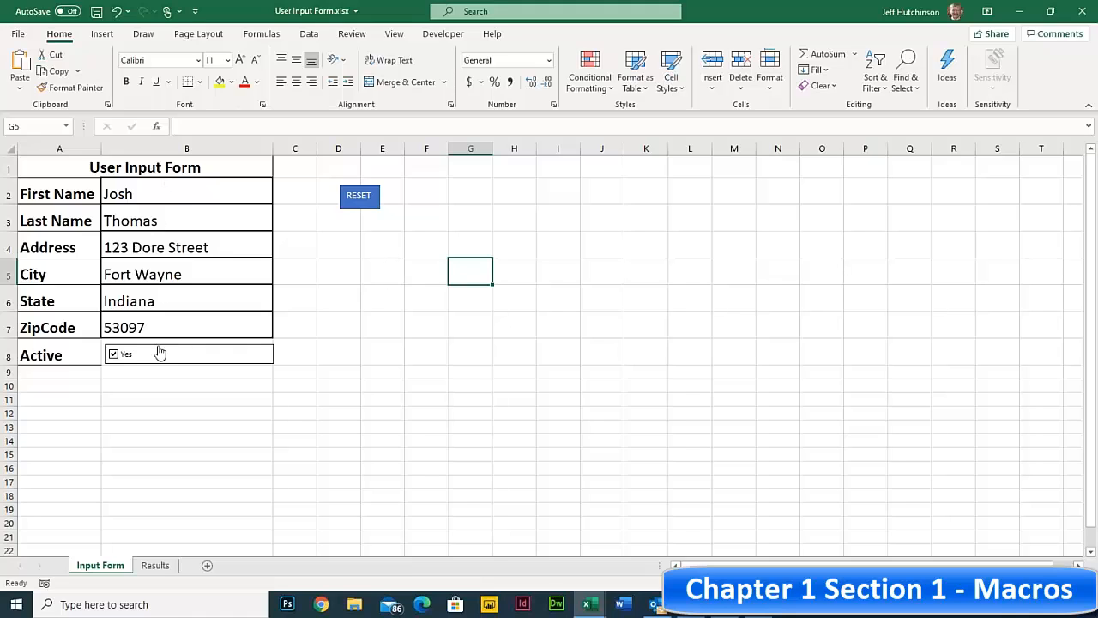
- Click RESET to test it, clearing all Input Form entries while Active stays checked
left_click(364, 198)
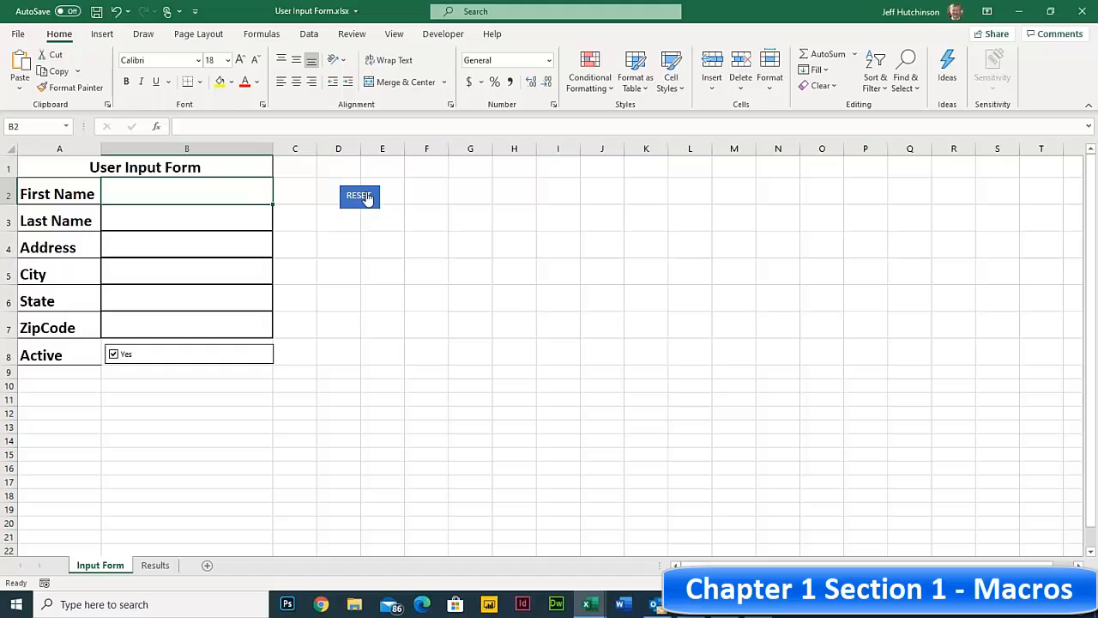
left_click(355, 246)
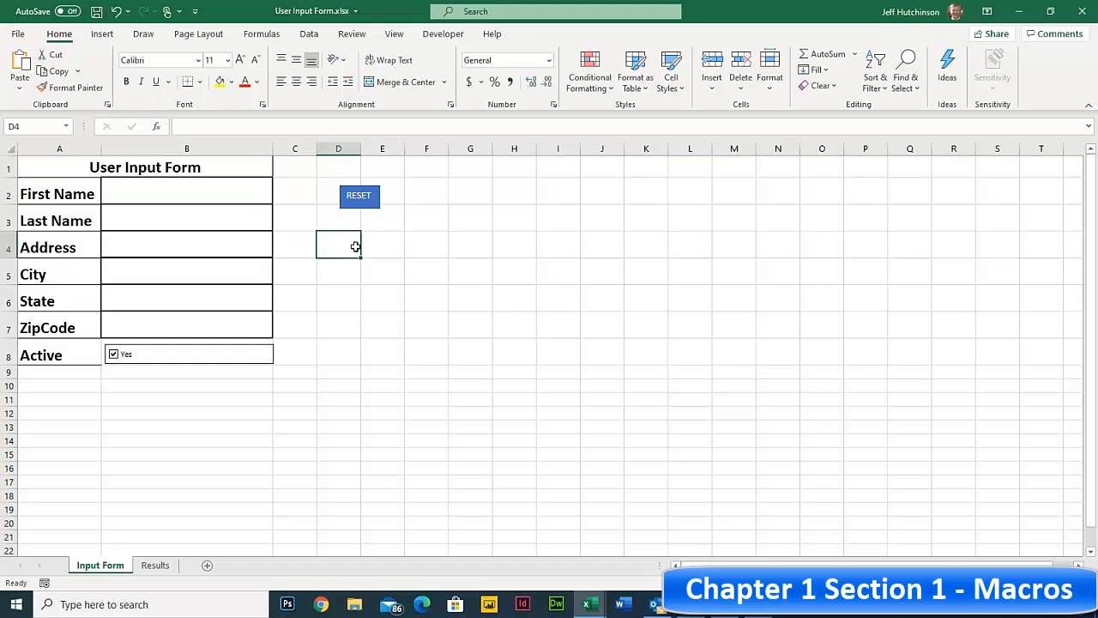
left_click(303, 194)
left_click(340, 217)
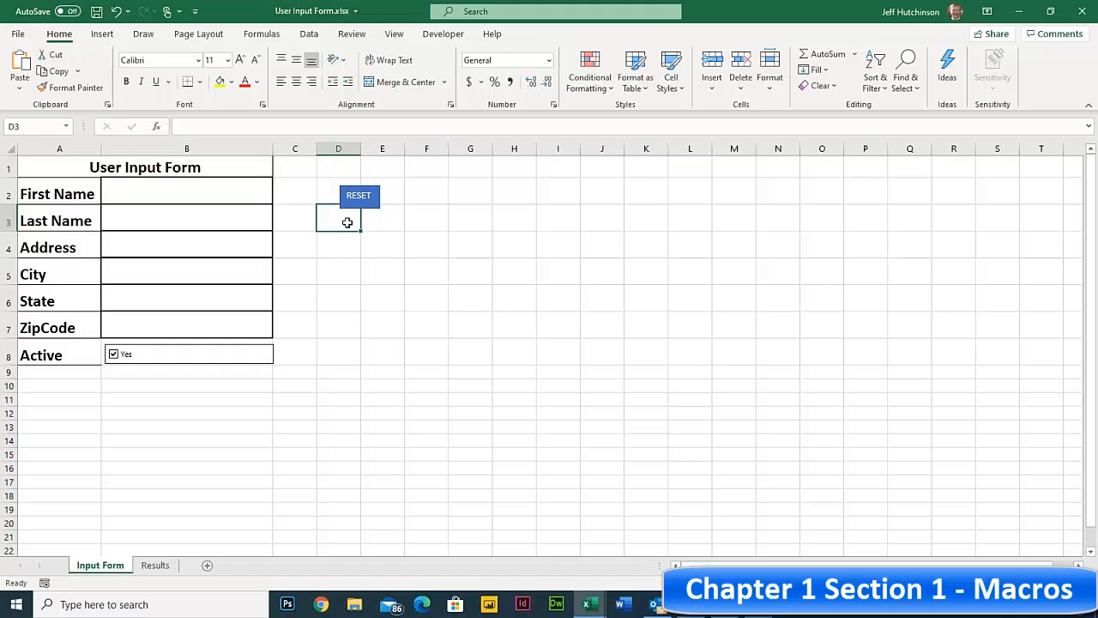
- Save a copy as Excel Macro-Enabled Workbook (*.xlsm) named User Input Form2 in Excel365-5
left_click(18, 35)
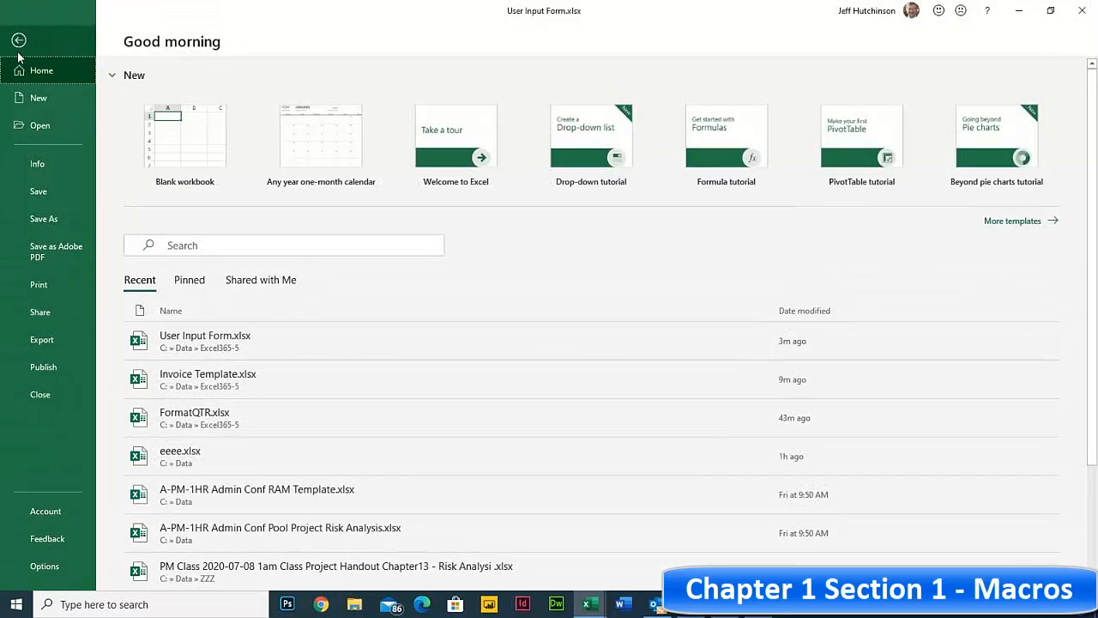
left_click(60, 221)
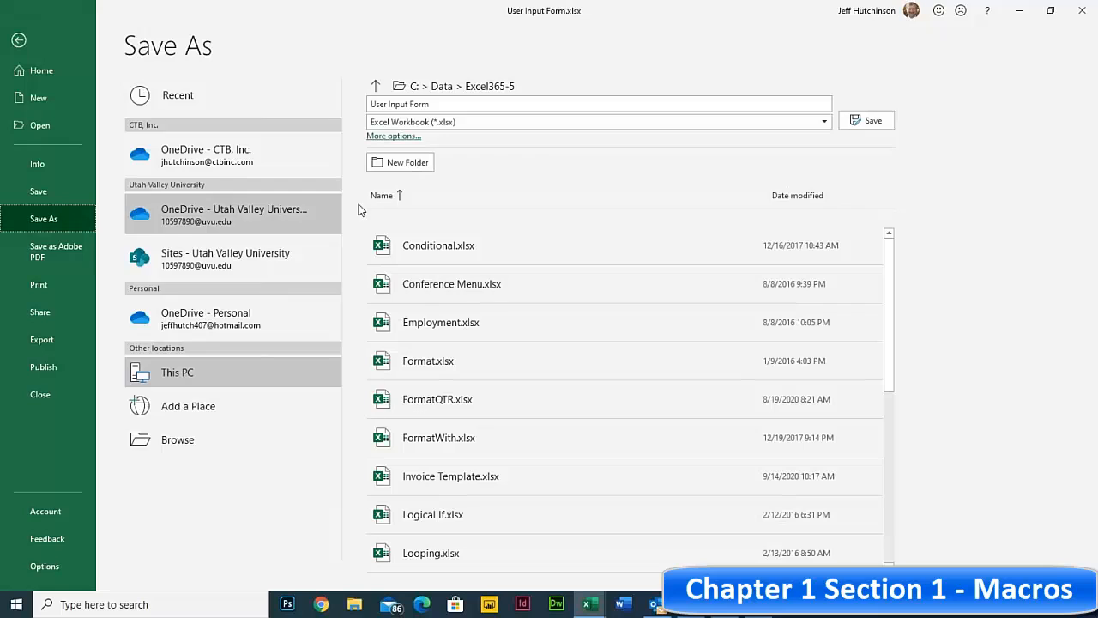
left_click(464, 122)
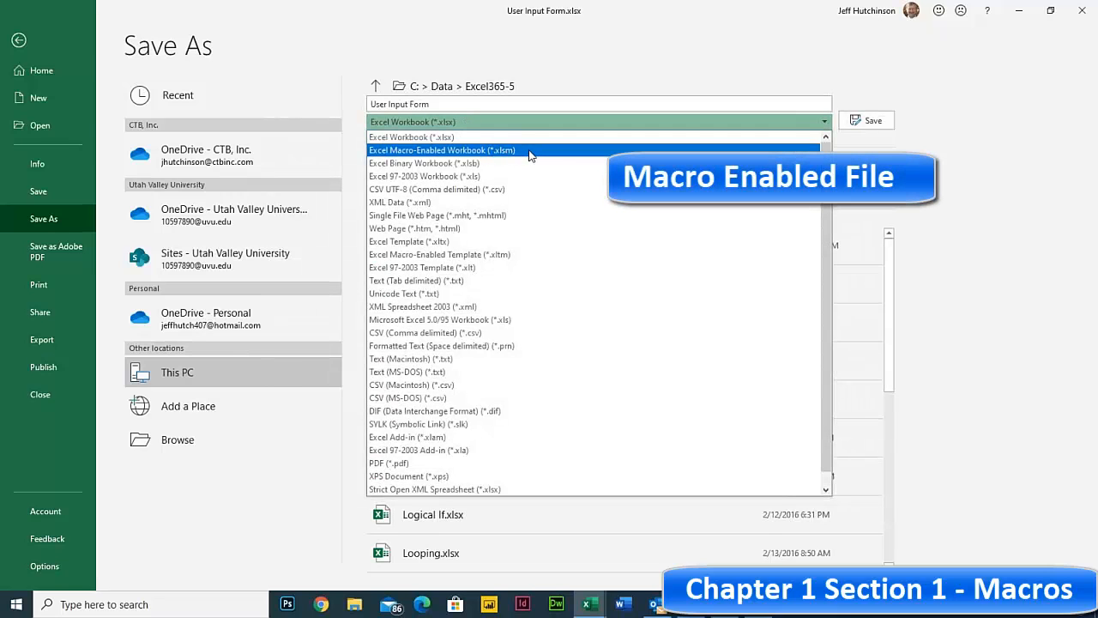
left_click(529, 152)
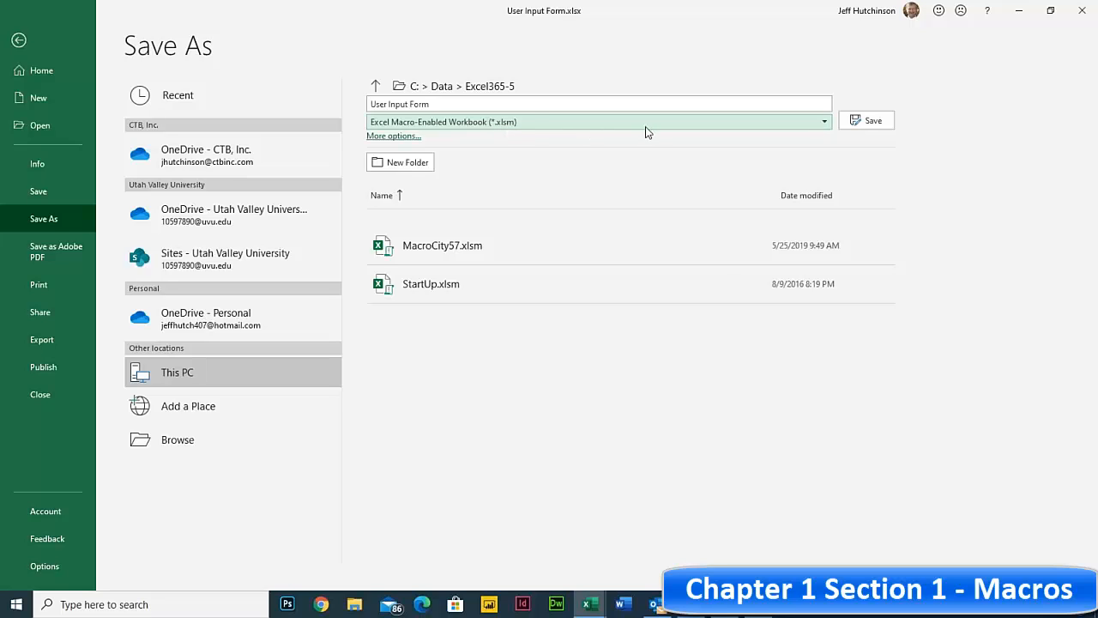
left_click(442, 103)
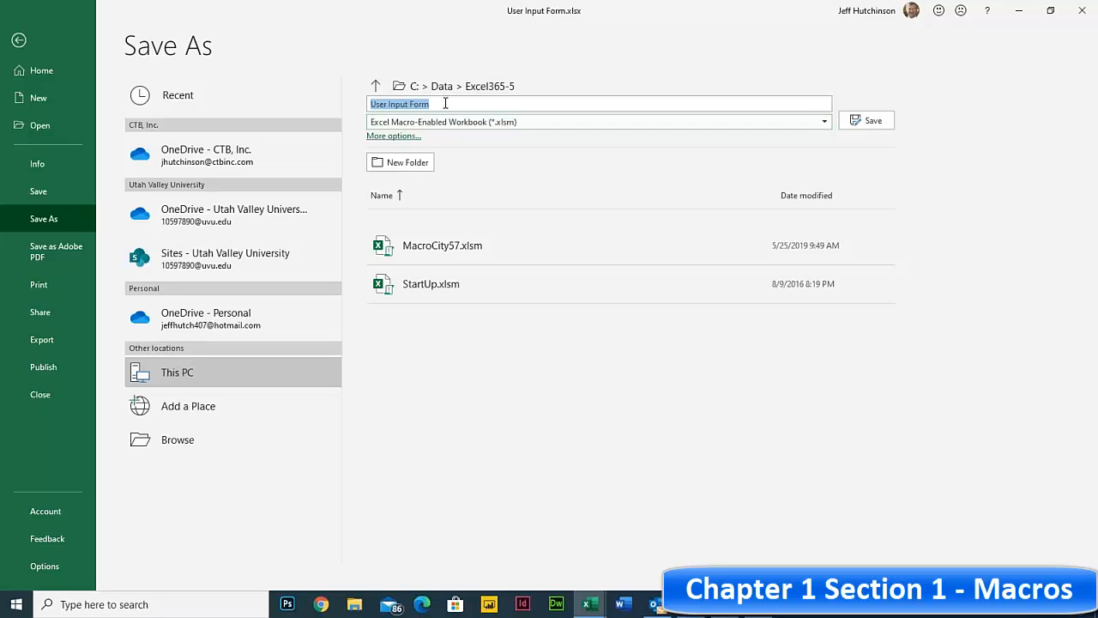
left_click(445, 103)
type("2")
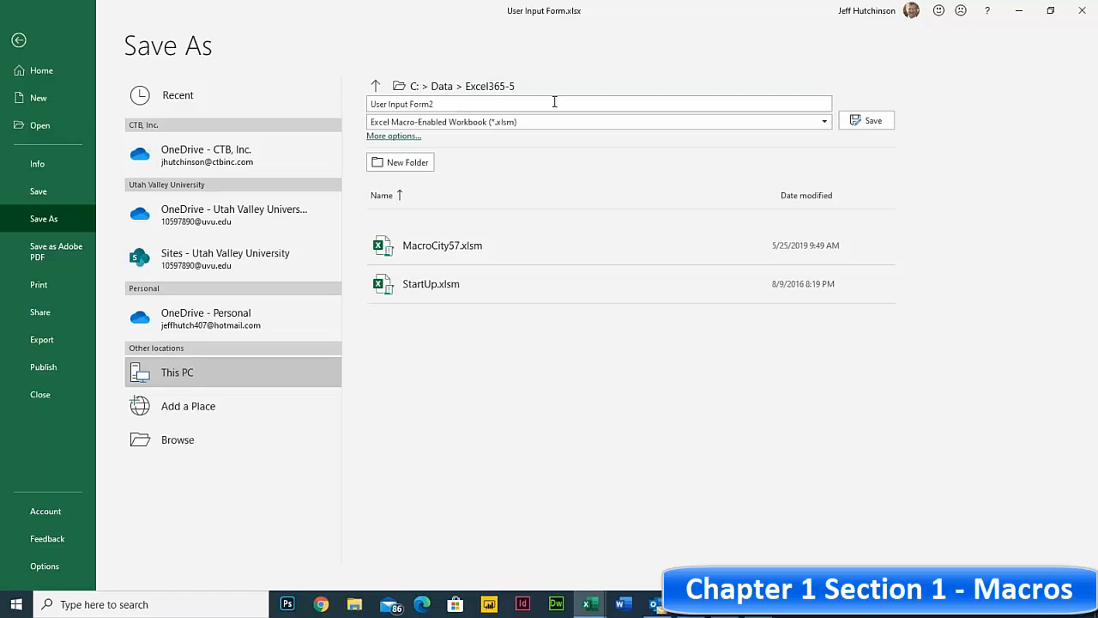
left_click(872, 121)
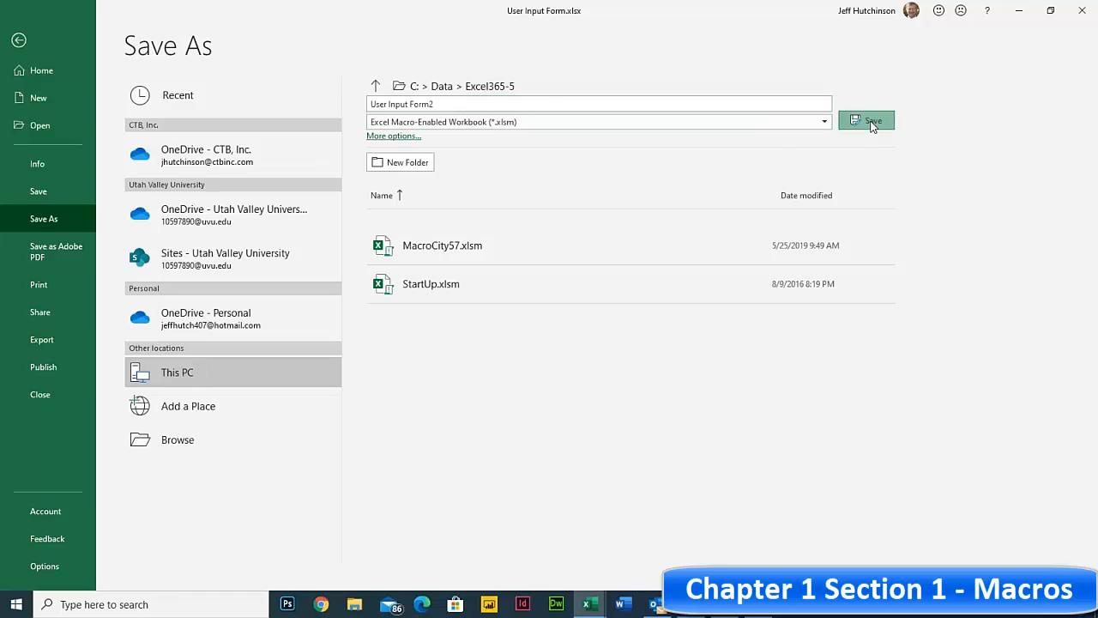
left_click(420, 250)
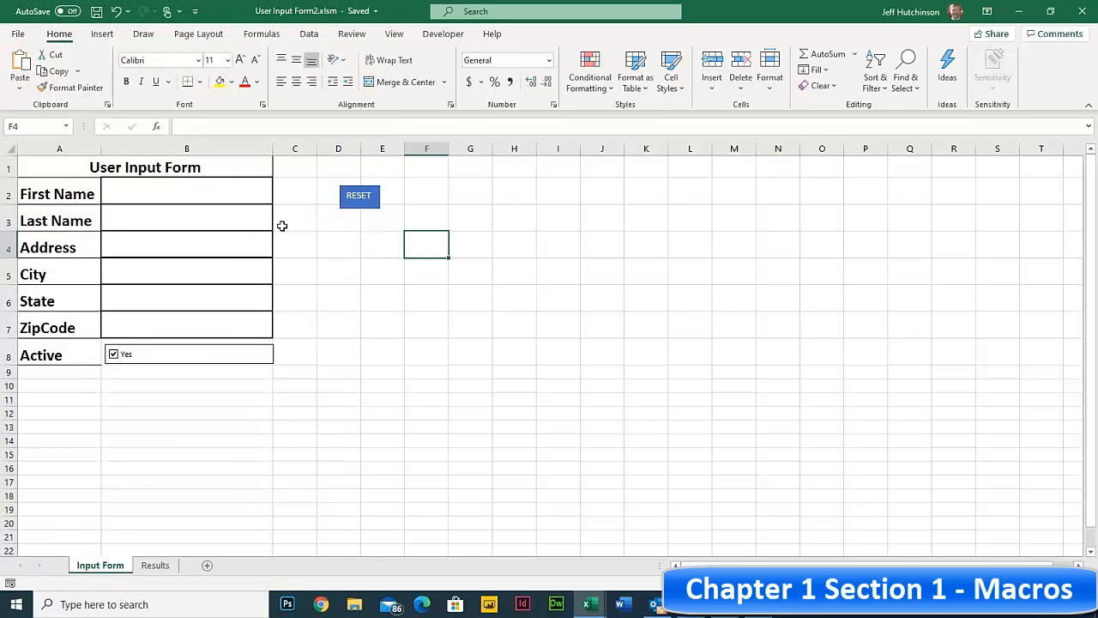
left_click(456, 236)
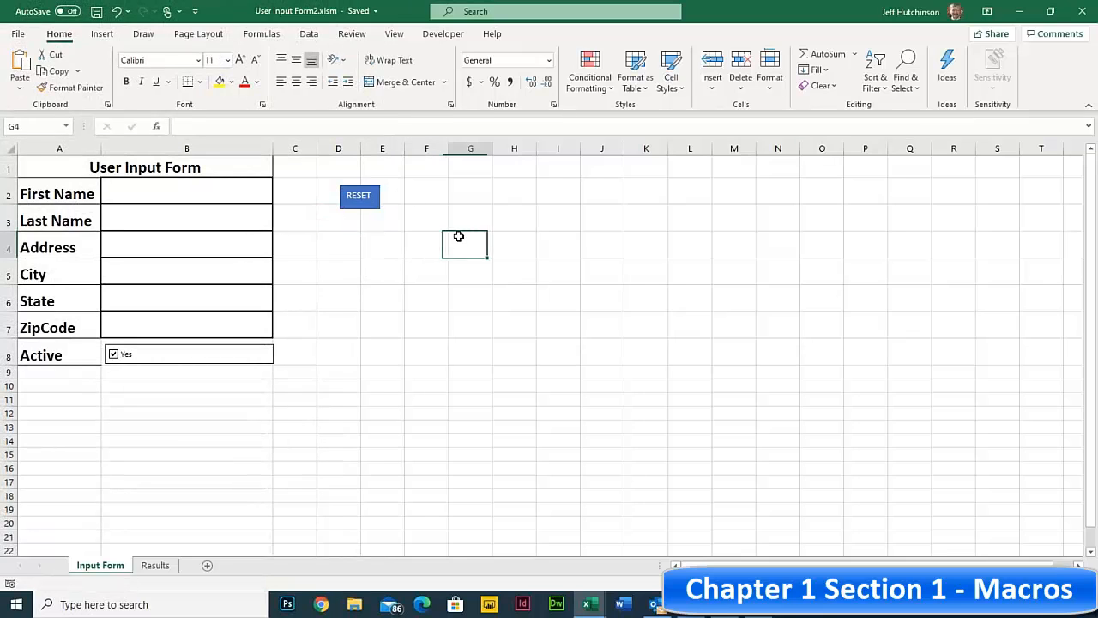
left_click(205, 196)
type("fsff")
key("Return")
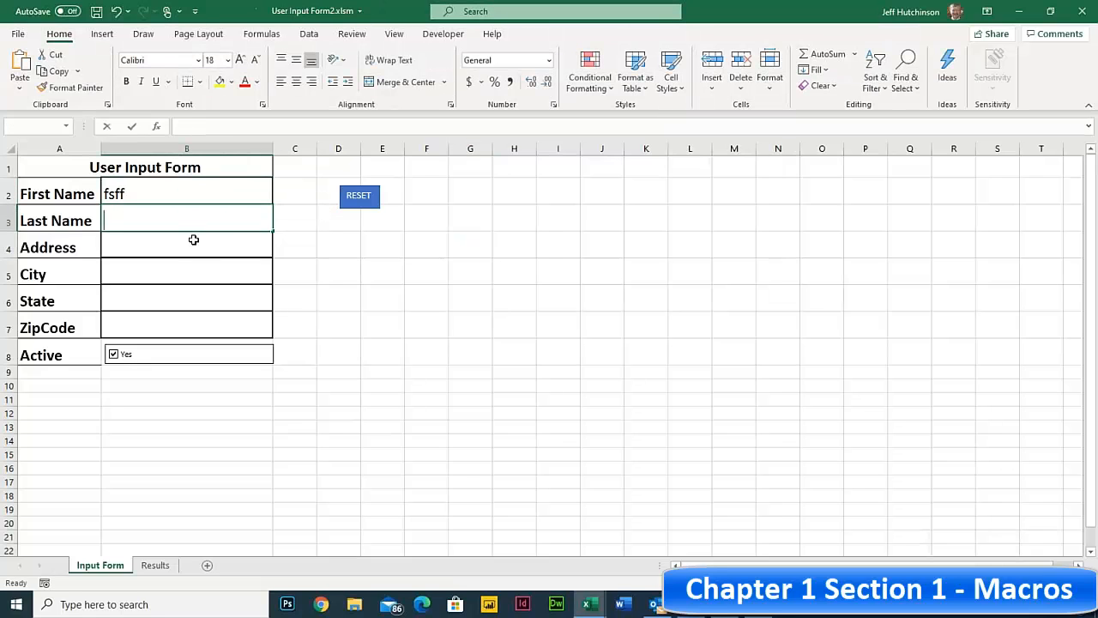
type("dfsfdA")
key("Return")
key("Return")
type("DDASS")
left_click(187, 247)
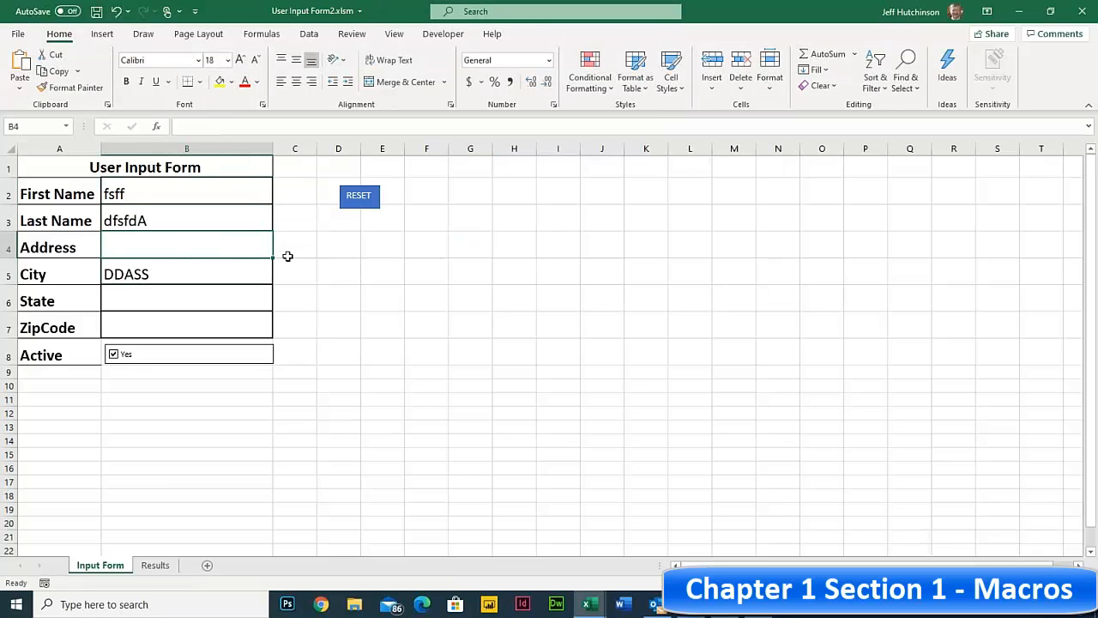
left_click(336, 268)
left_click(366, 197)
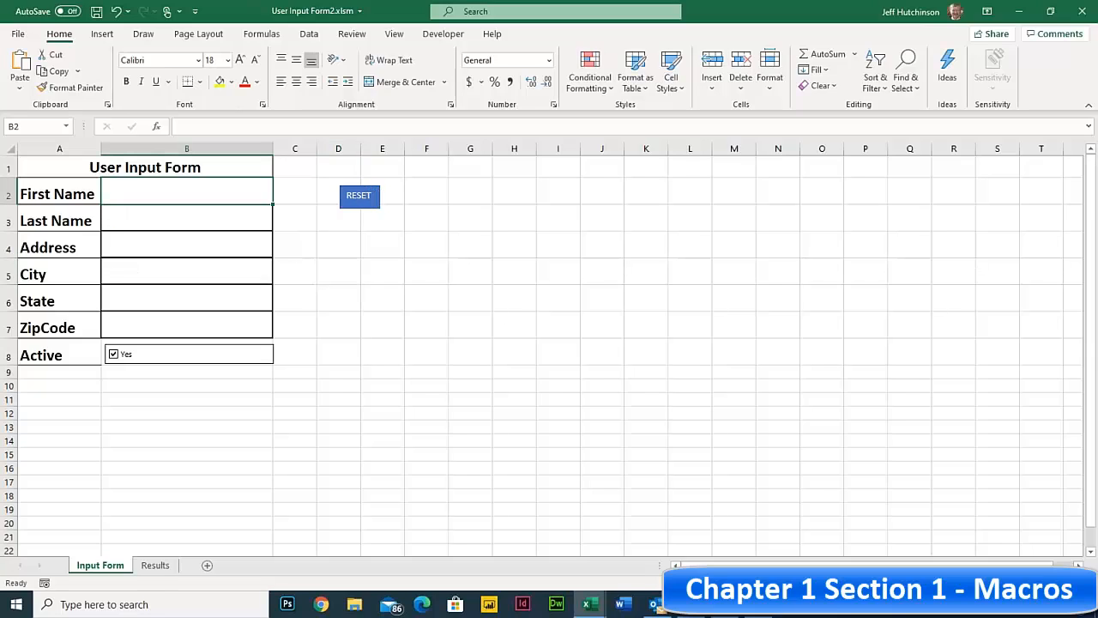